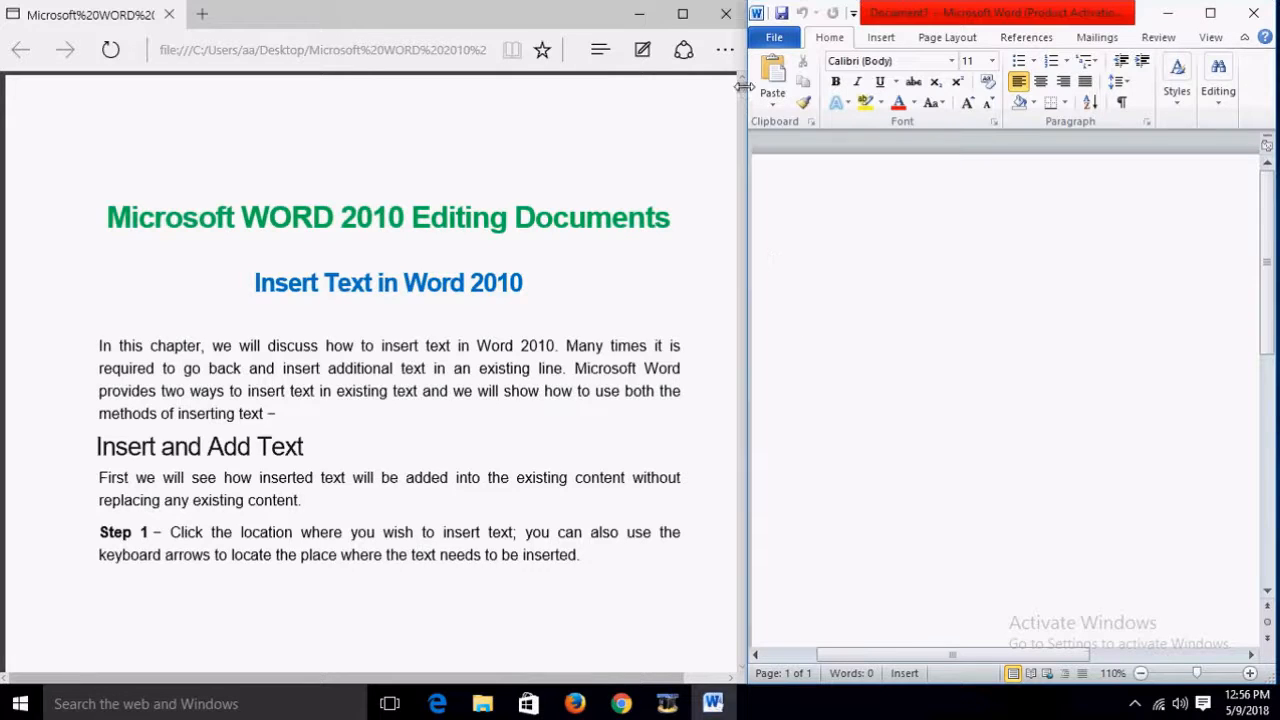
Step: Narrow the Word window slightly and place the insertion point in the empty document
{"action": "left_click_drag", "start_coordinate": [744, 135], "coordinate": [748, 137]}
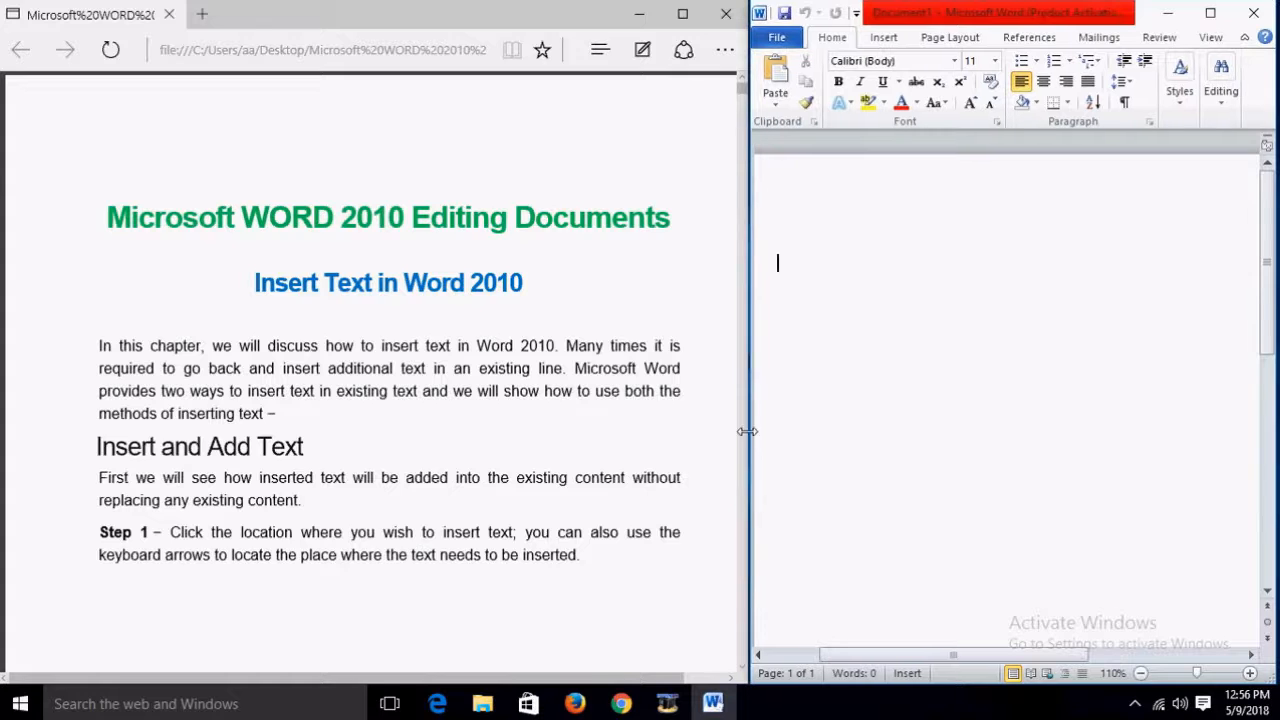
{"action": "left_click", "coordinate": [742, 669]}
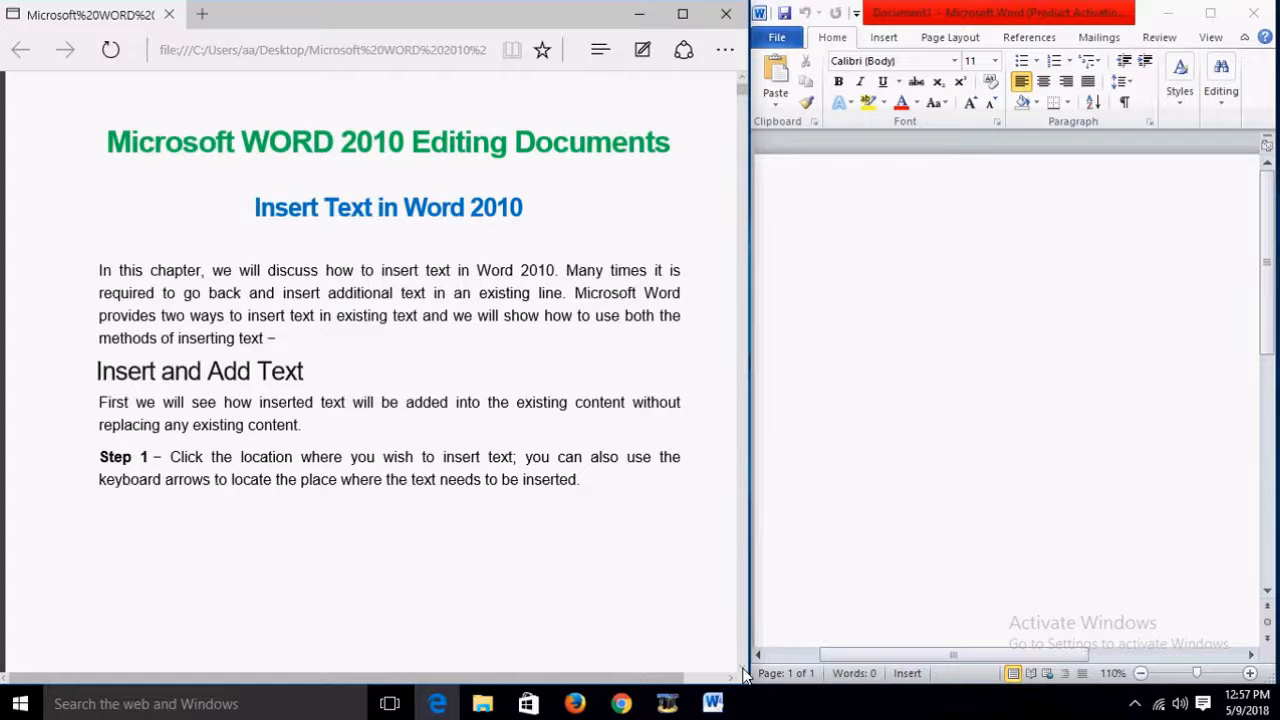
{"action": "scroll", "coordinate": [745, 677], "scroll_direction": "down", "scroll_amount": 10}
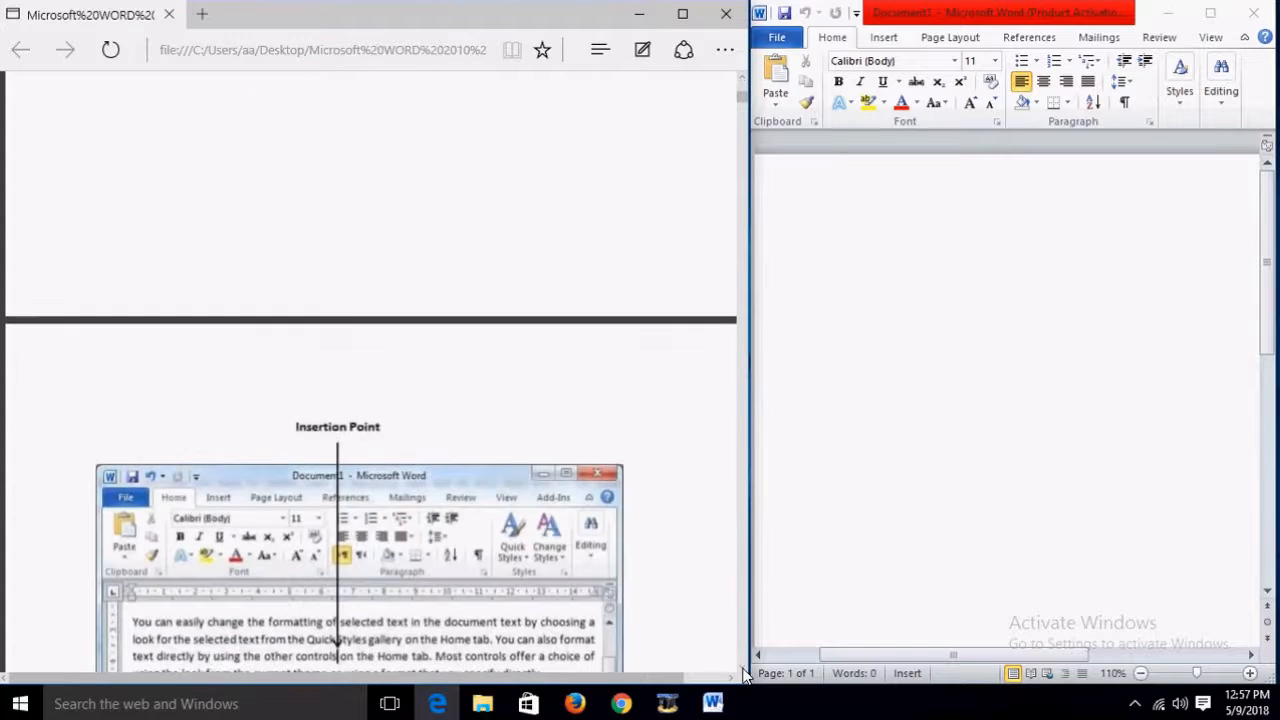
{"action": "scroll", "coordinate": [648, 620], "scroll_direction": "up", "scroll_amount": 2}
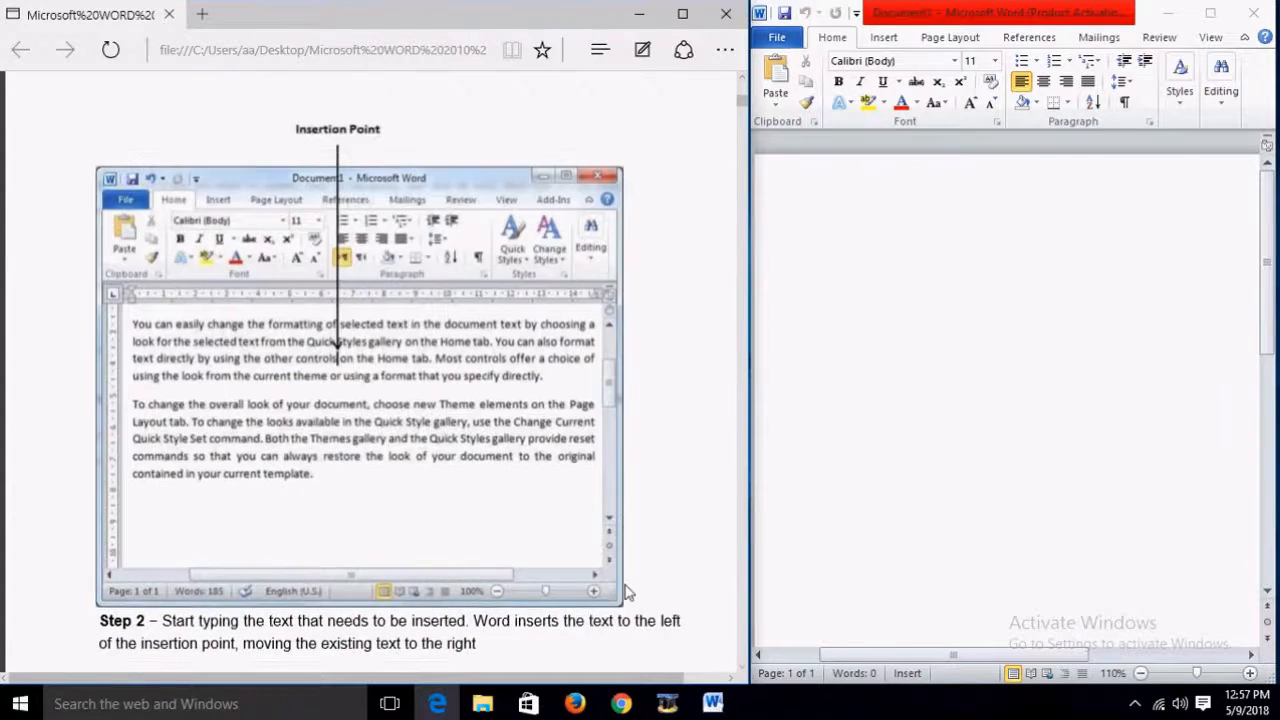
{"action": "left_click", "coordinate": [899, 252]}
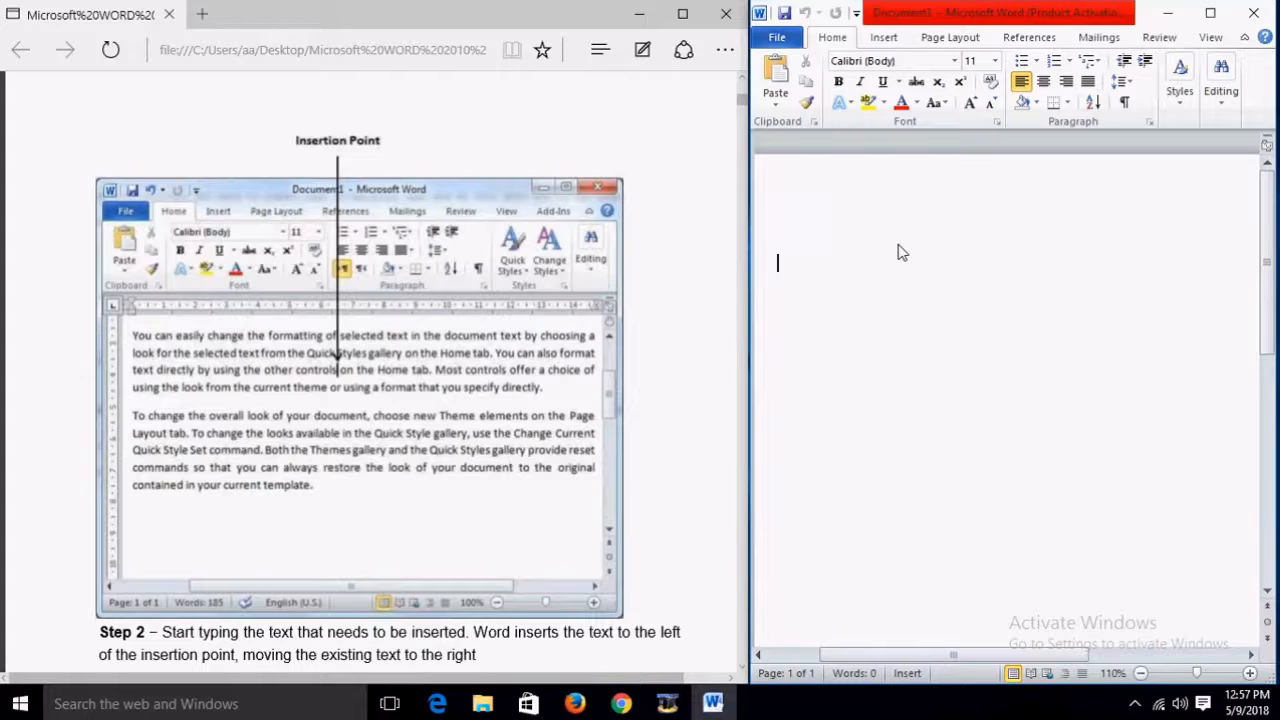
Step: Generate sample paragraphs with =rand() on galleries, Quick Styles and Themes, 185 words
{"action": "type", "text": "="}
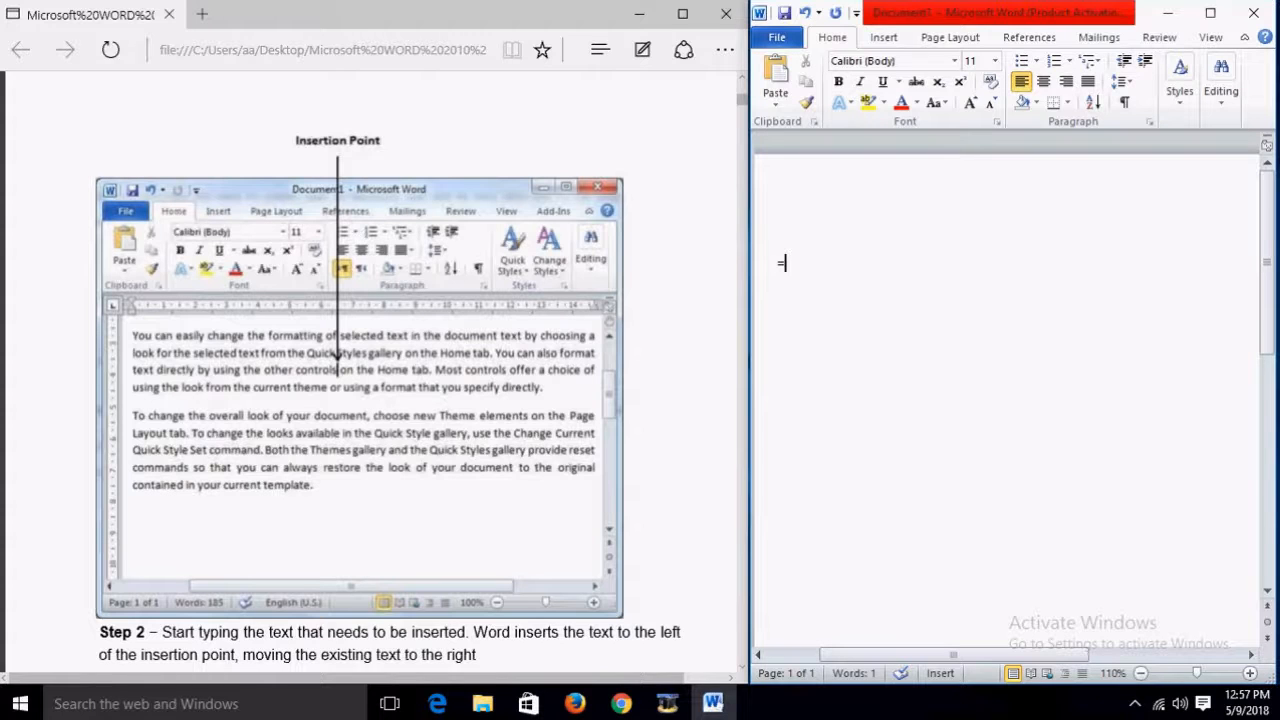
{"action": "type", "text": "rand90"}
{"action": "key", "text": "BackSpace"}
{"action": "key", "text": "BackSpace"}
{"action": "type", "text": "()"}
{"action": "key", "text": "Return"}
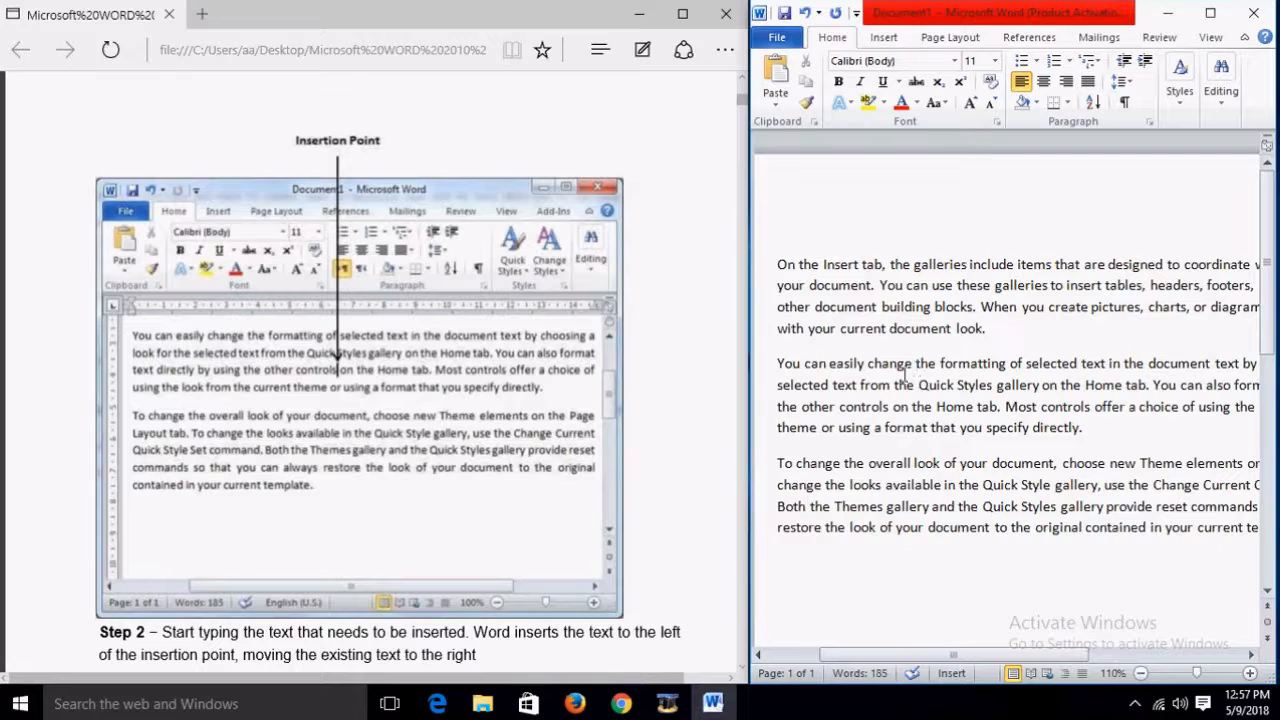
{"action": "scroll", "coordinate": [506, 446], "scroll_direction": "down", "scroll_amount": 3}
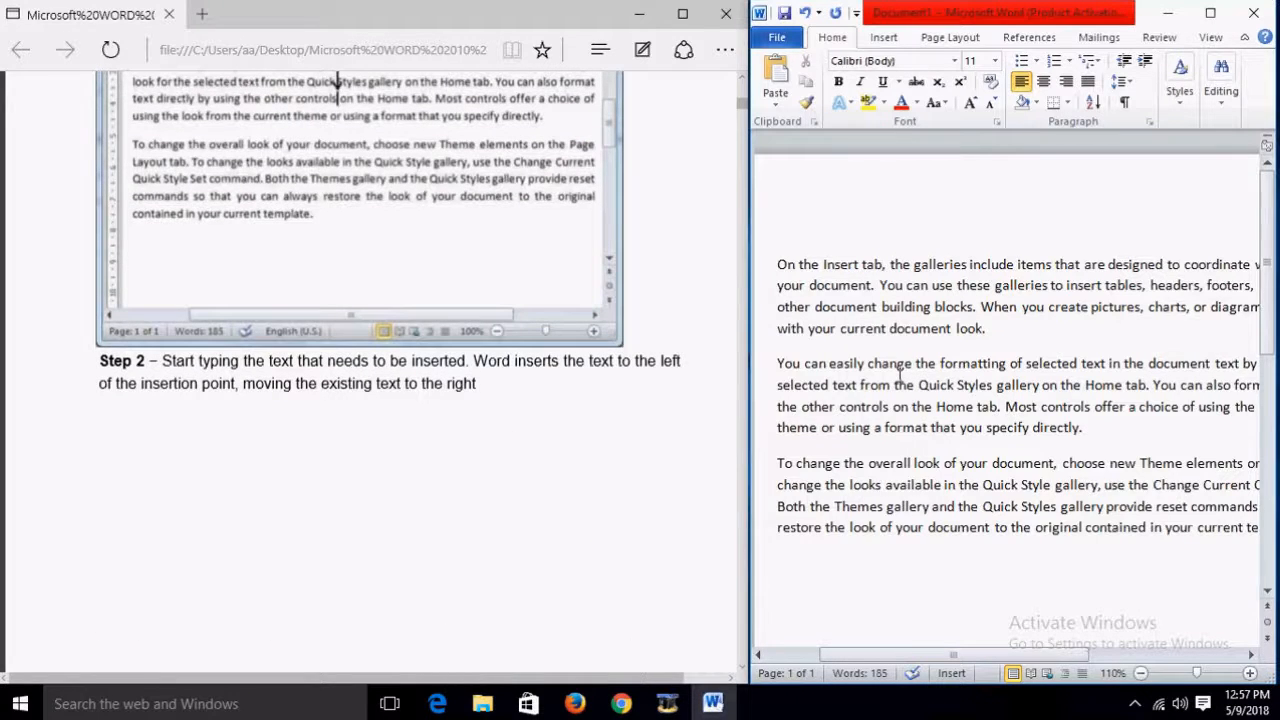
{"action": "scroll", "coordinate": [617, 420], "scroll_direction": "down", "scroll_amount": 3}
{"action": "scroll", "coordinate": [617, 420], "scroll_direction": "down", "scroll_amount": 3}
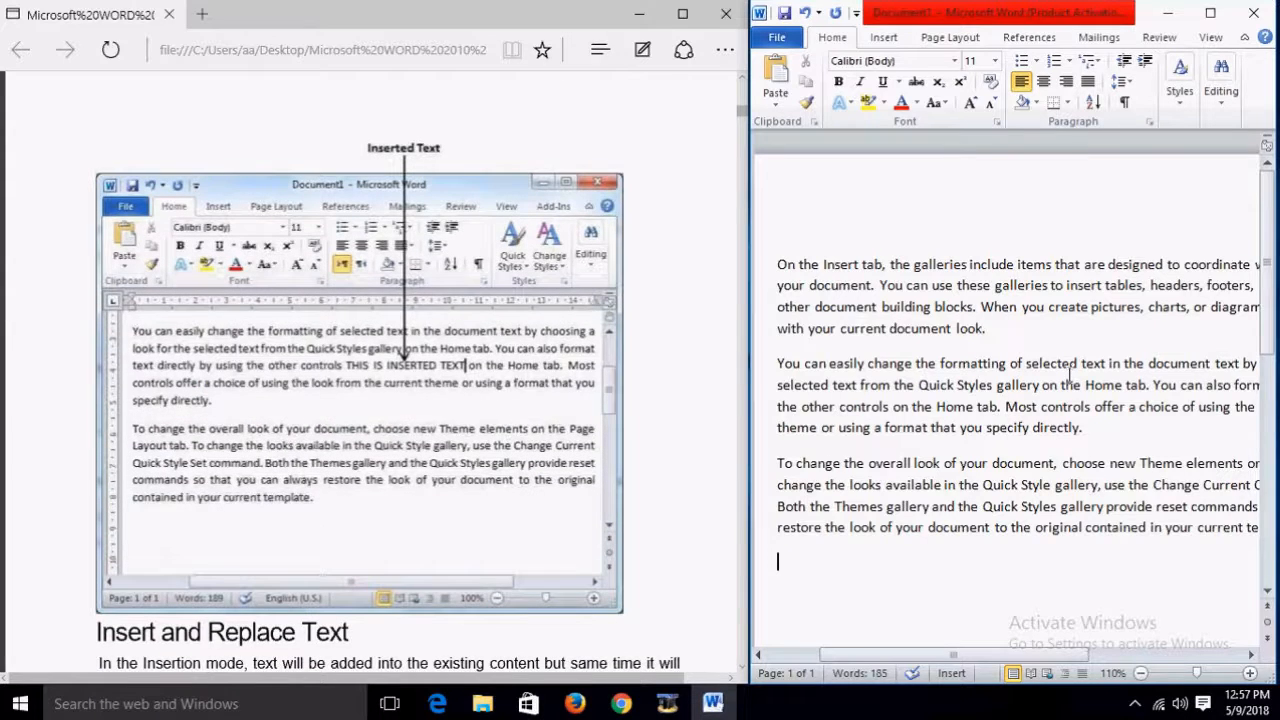
Step: Insert 'THIS IS INSERTED TEXT' just before 'When' in the first paragraph
{"action": "left_click", "coordinate": [981, 307]}
{"action": "type", "text": "THIS "}
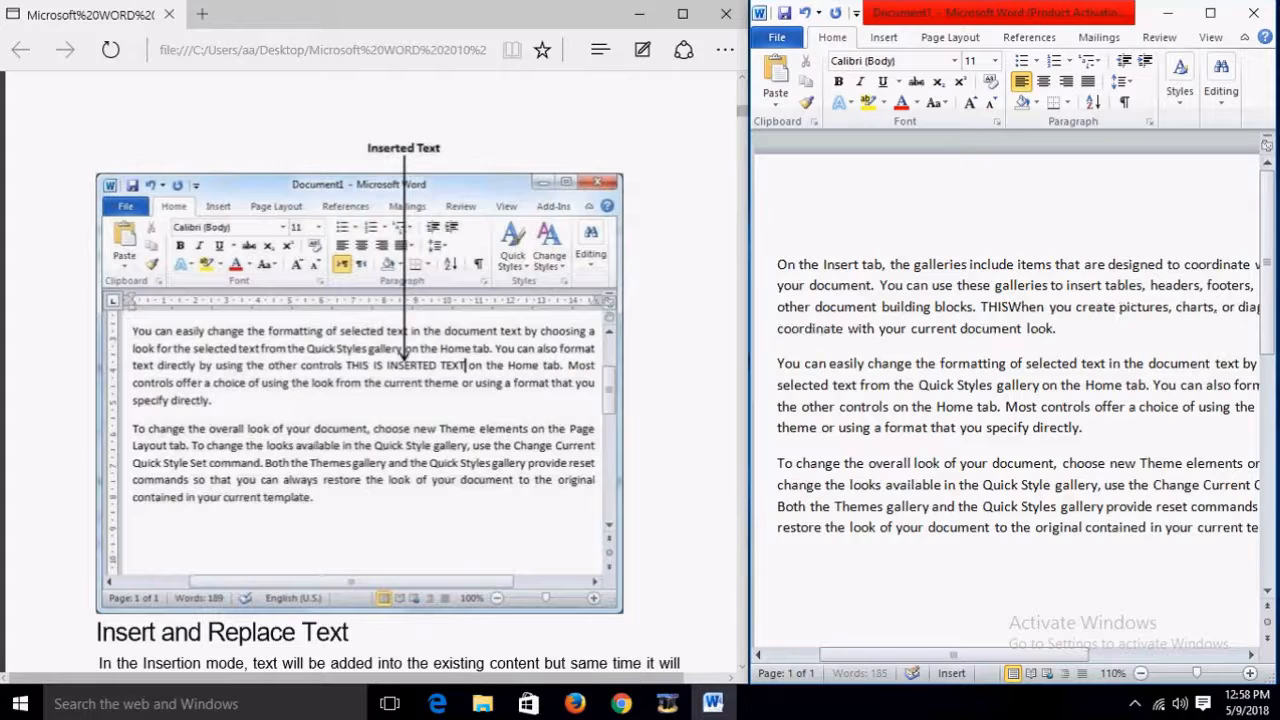
{"action": "type", "text": "IS "}
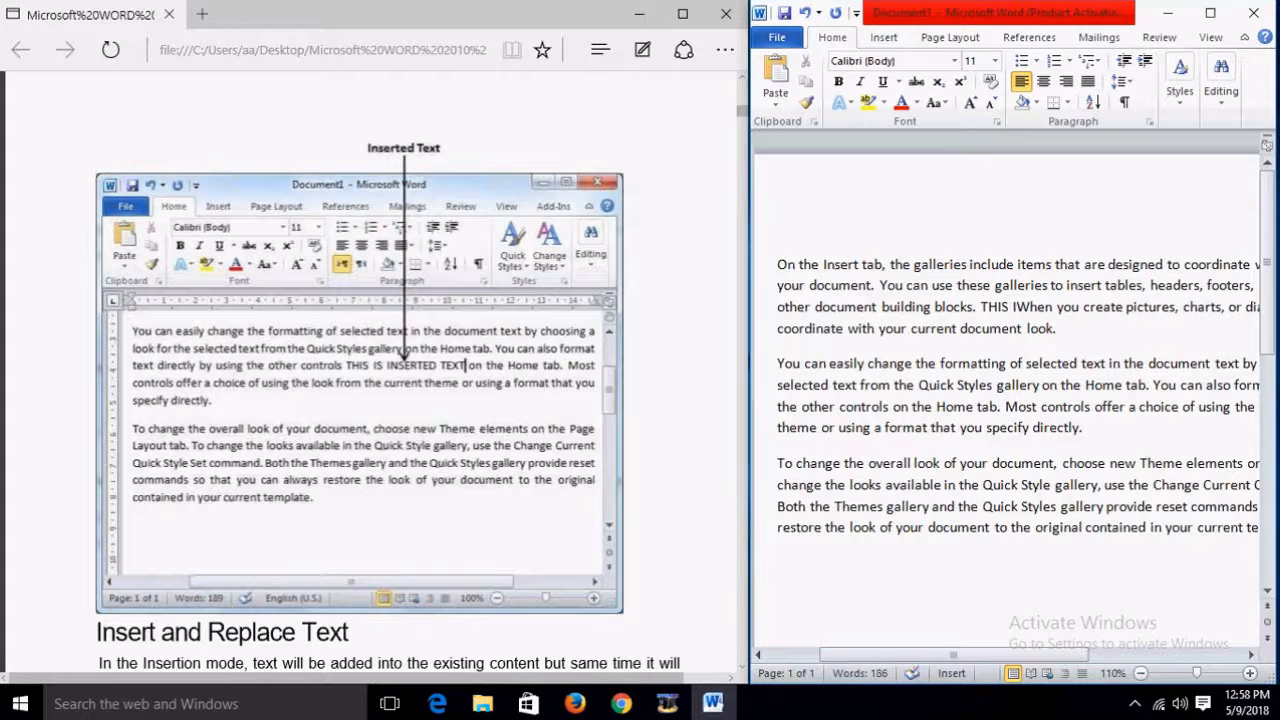
{"action": "type", "text": "INSER"}
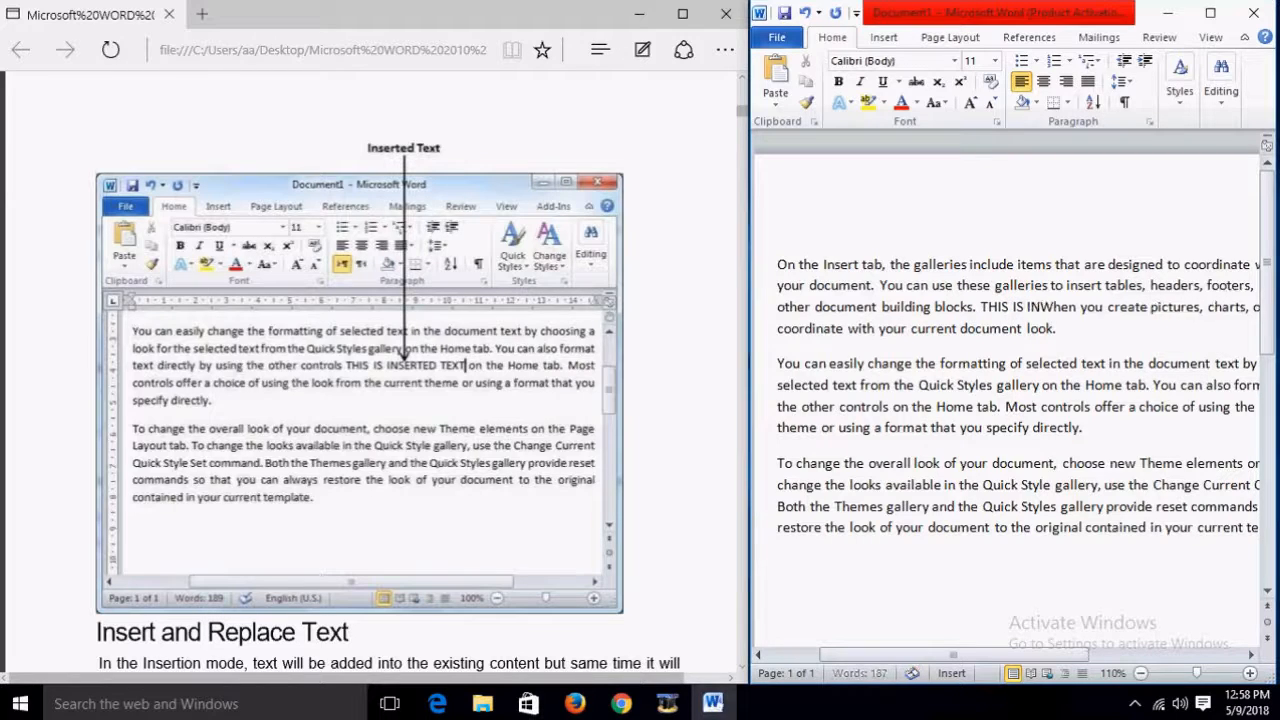
{"action": "type", "text": "TED "}
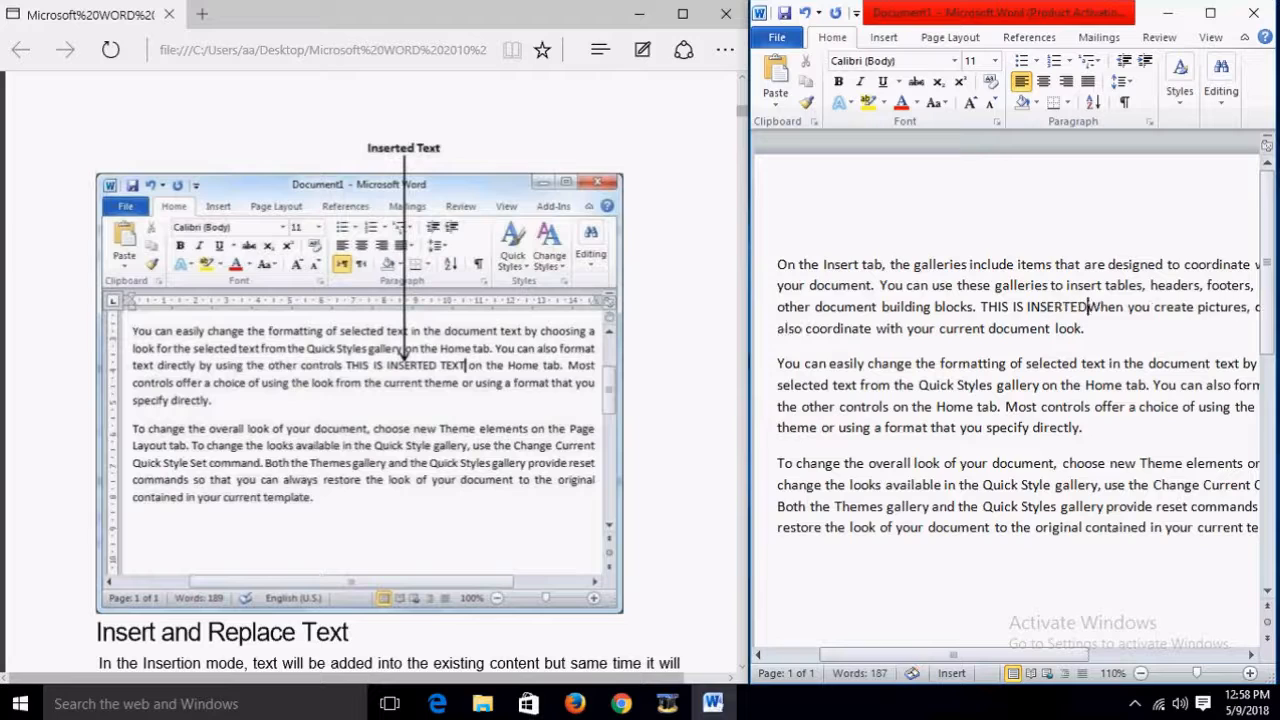
{"action": "type", "text": "TEXT"}
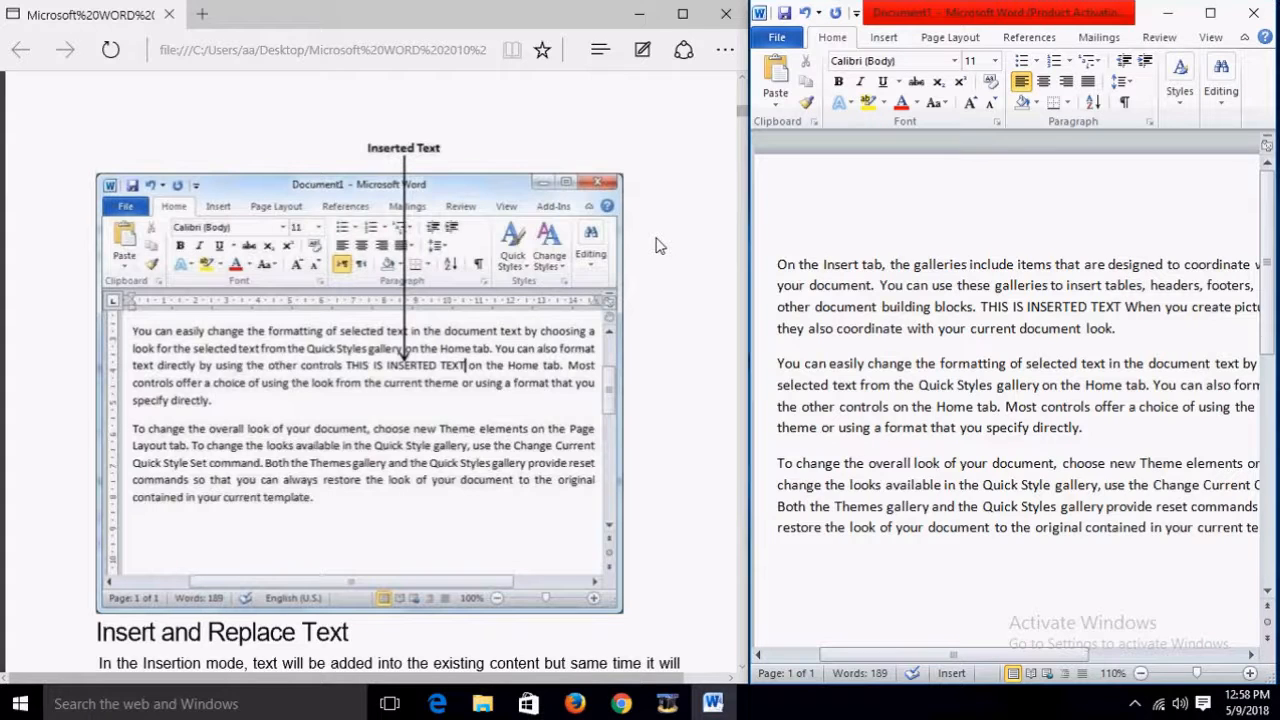
{"action": "scroll", "coordinate": [658, 245], "scroll_direction": "down", "scroll_amount": 3}
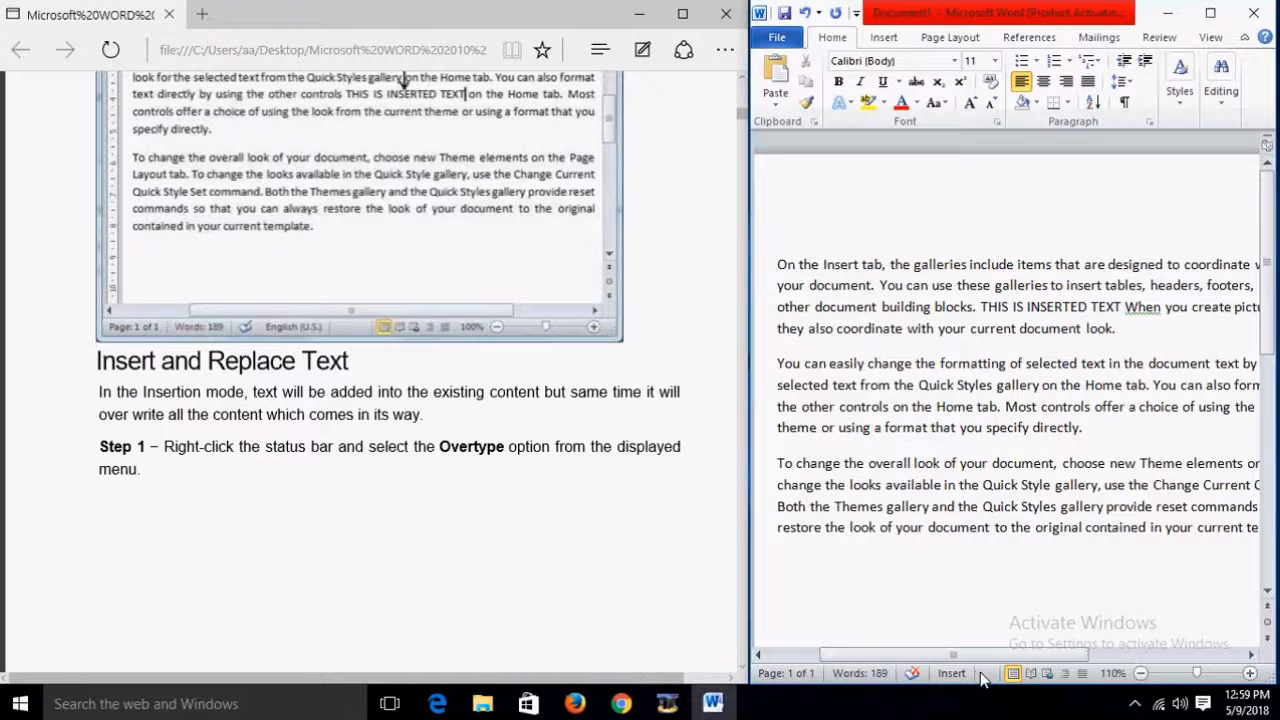
Step: Show the Overtype indicator on the status bar and switch it from Insert to Overtype
{"action": "right_click", "coordinate": [980, 678]}
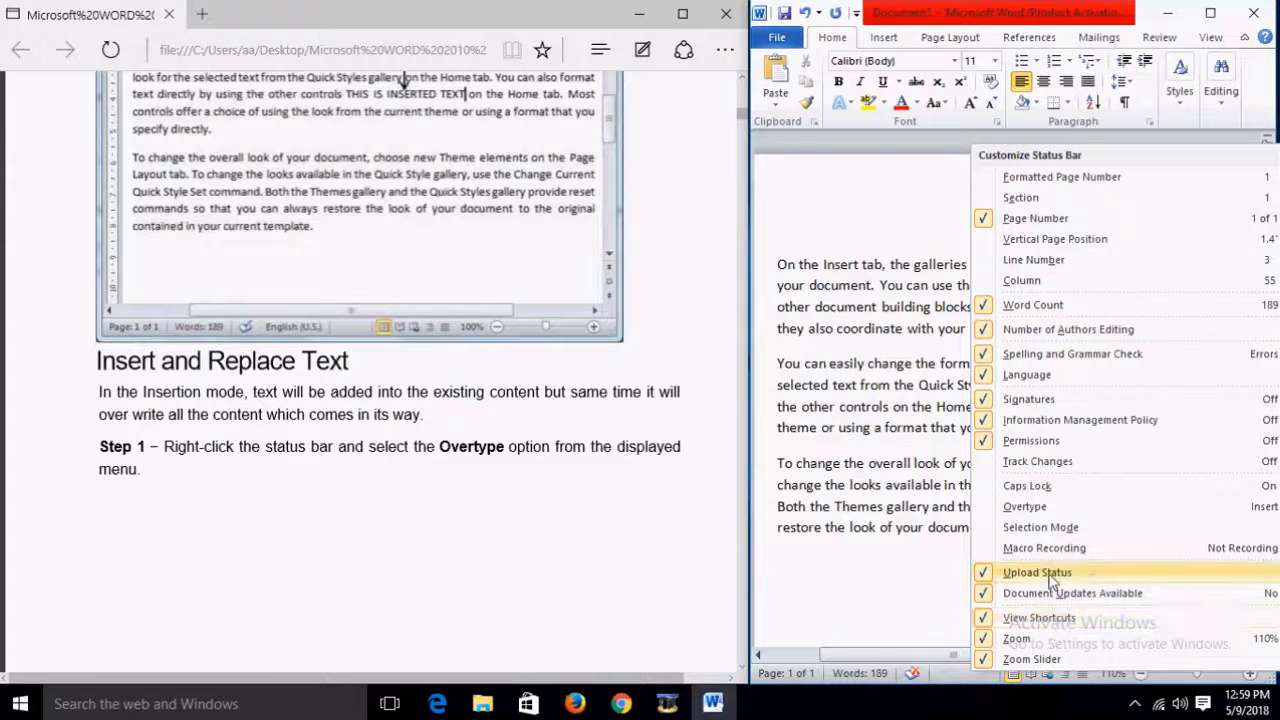
{"action": "left_click", "coordinate": [1025, 510]}
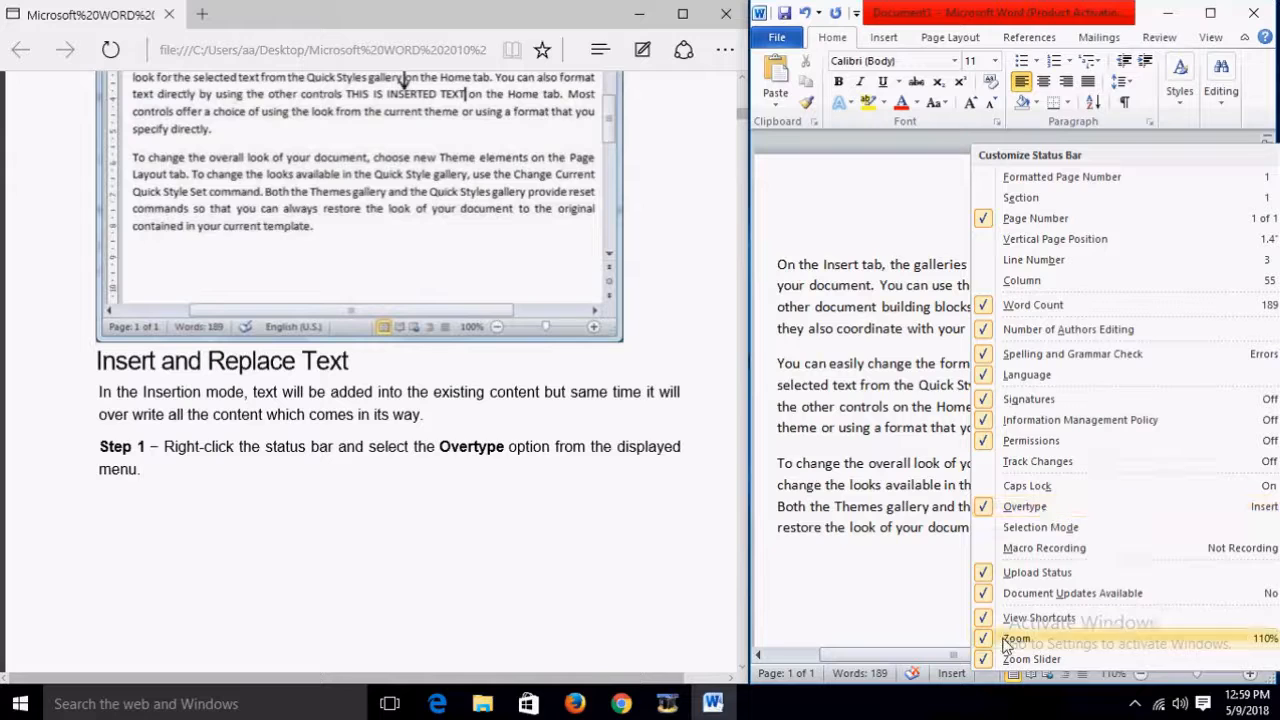
{"action": "left_click", "coordinate": [988, 683]}
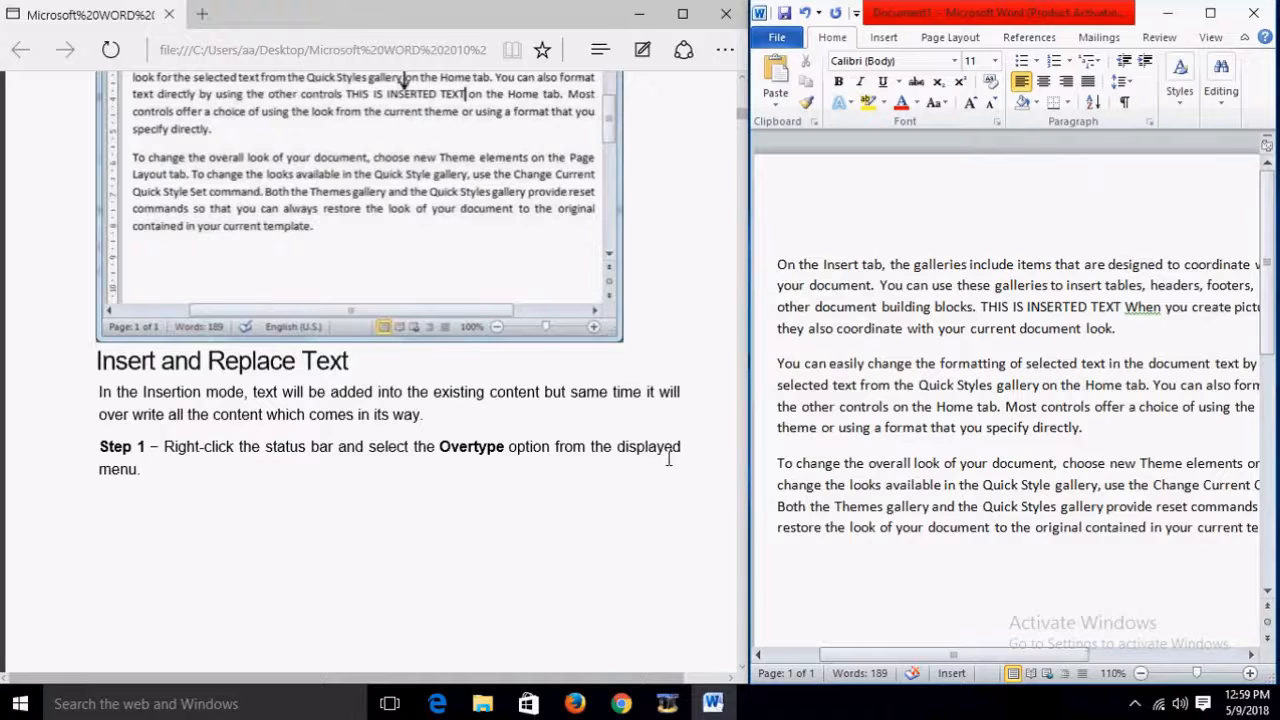
{"action": "scroll", "coordinate": [669, 458], "scroll_direction": "down", "scroll_amount": 5}
{"action": "scroll", "coordinate": [669, 458], "scroll_direction": "down", "scroll_amount": 3}
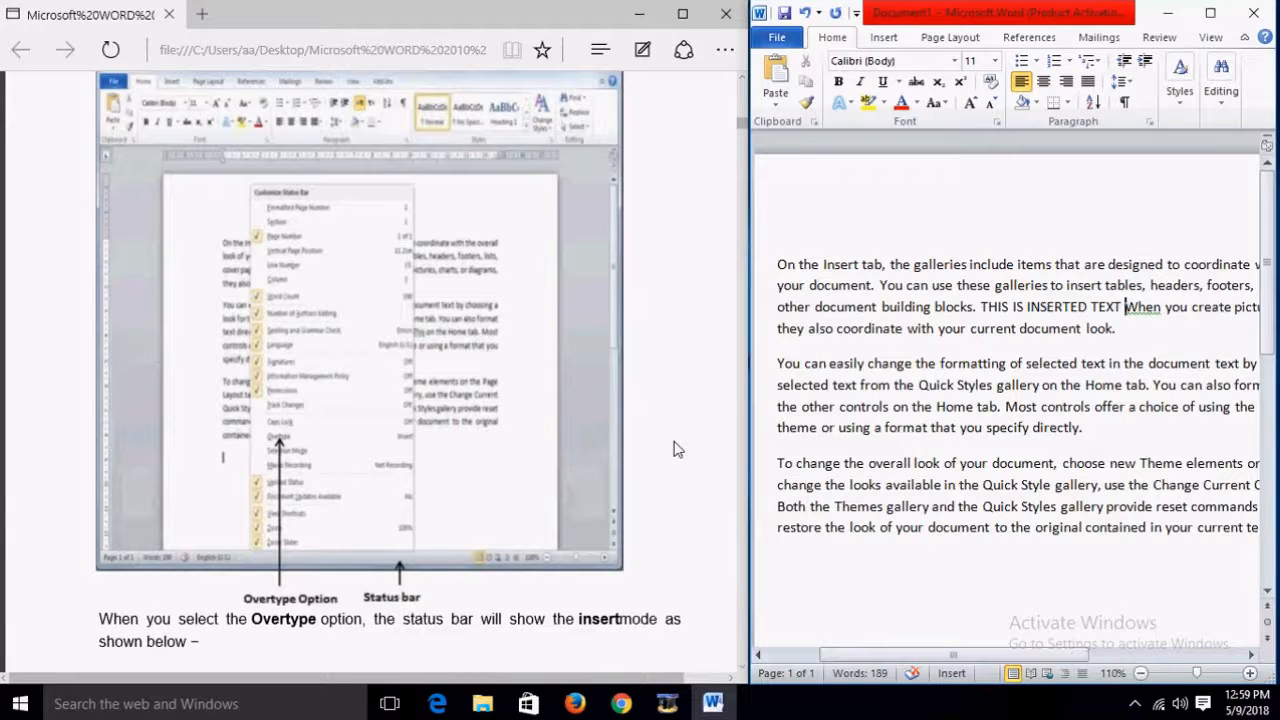
{"action": "scroll", "coordinate": [675, 450], "scroll_direction": "down", "scroll_amount": 10}
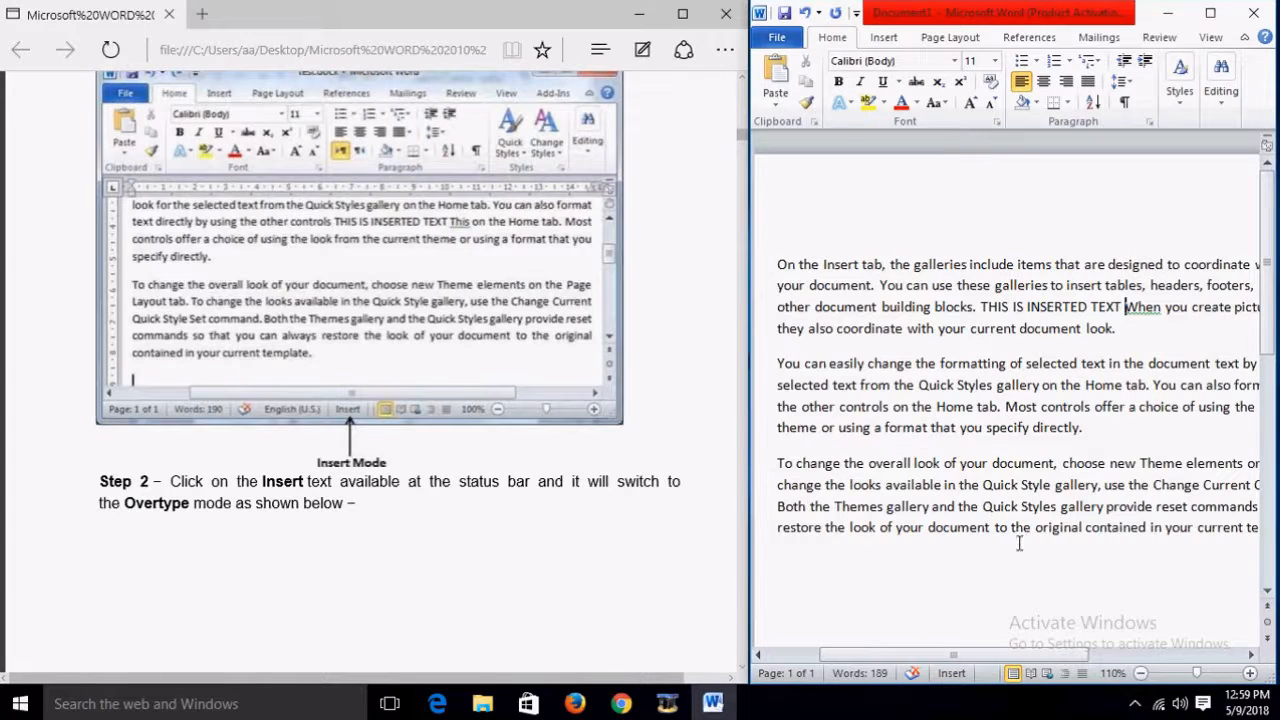
{"action": "left_click", "coordinate": [958, 676]}
Step: Overwrite 'Most controls offer a' with THIS IS INSERTED TEXT, return to Insert mode, and type 'THIS IS'
{"action": "type", "text": "TH"}
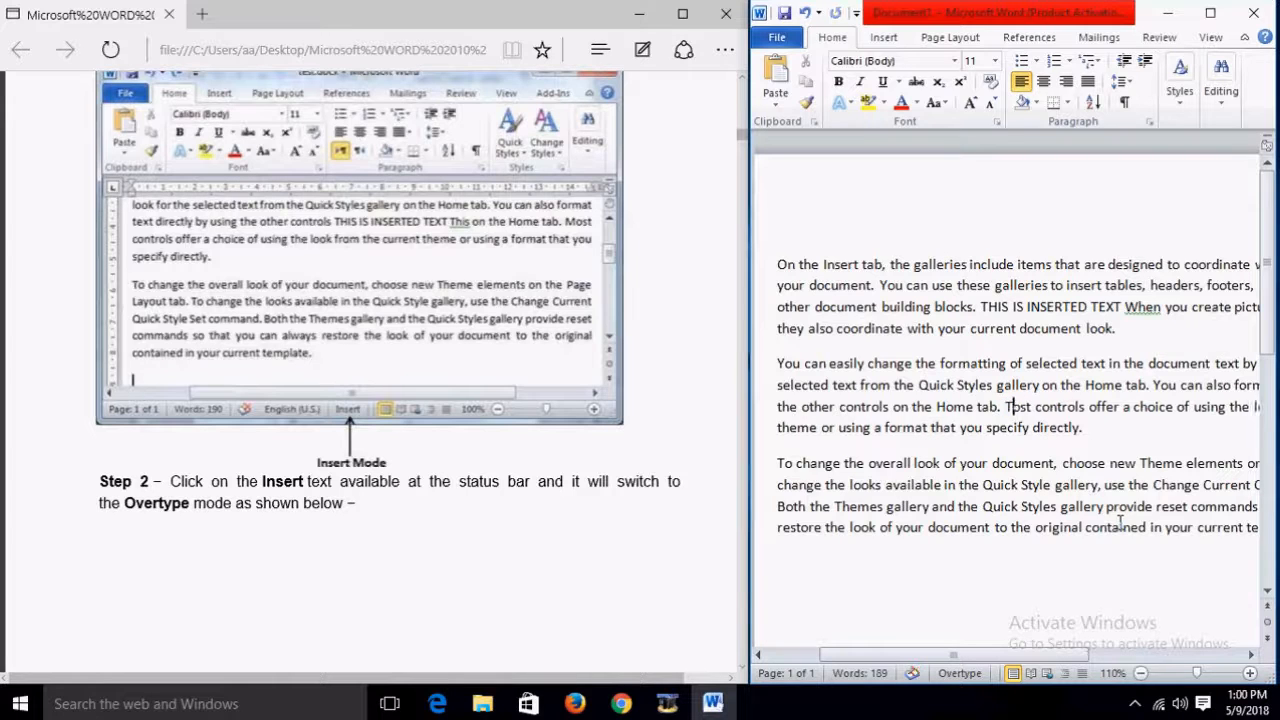
{"action": "type", "text": "IS "}
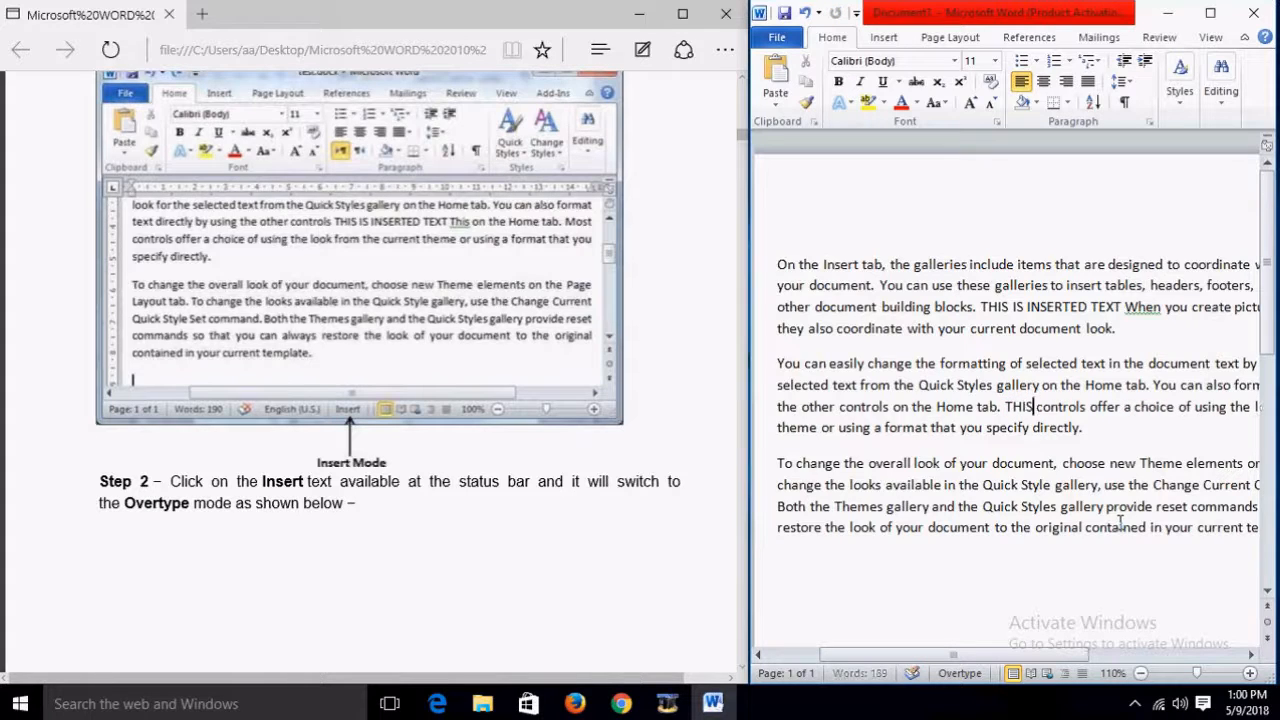
{"action": "type", "text": "IS"}
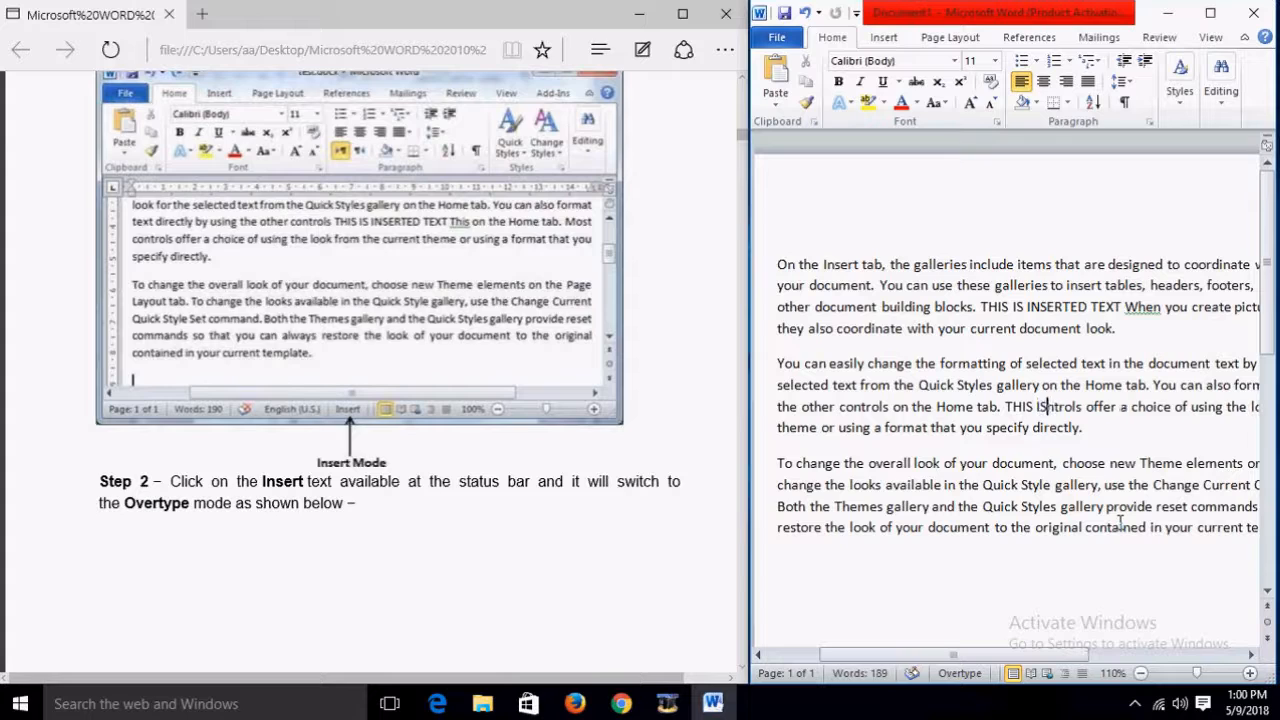
{"action": "type", "text": " INSE"}
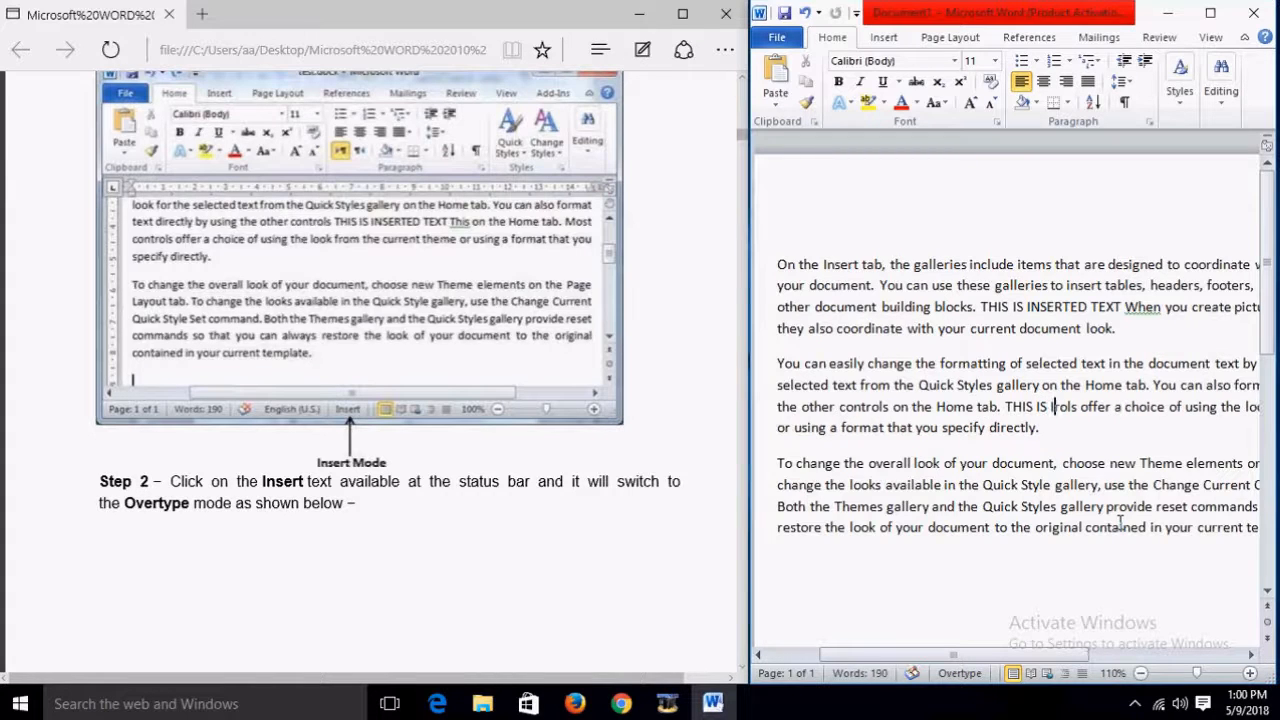
{"action": "type", "text": "RTED "}
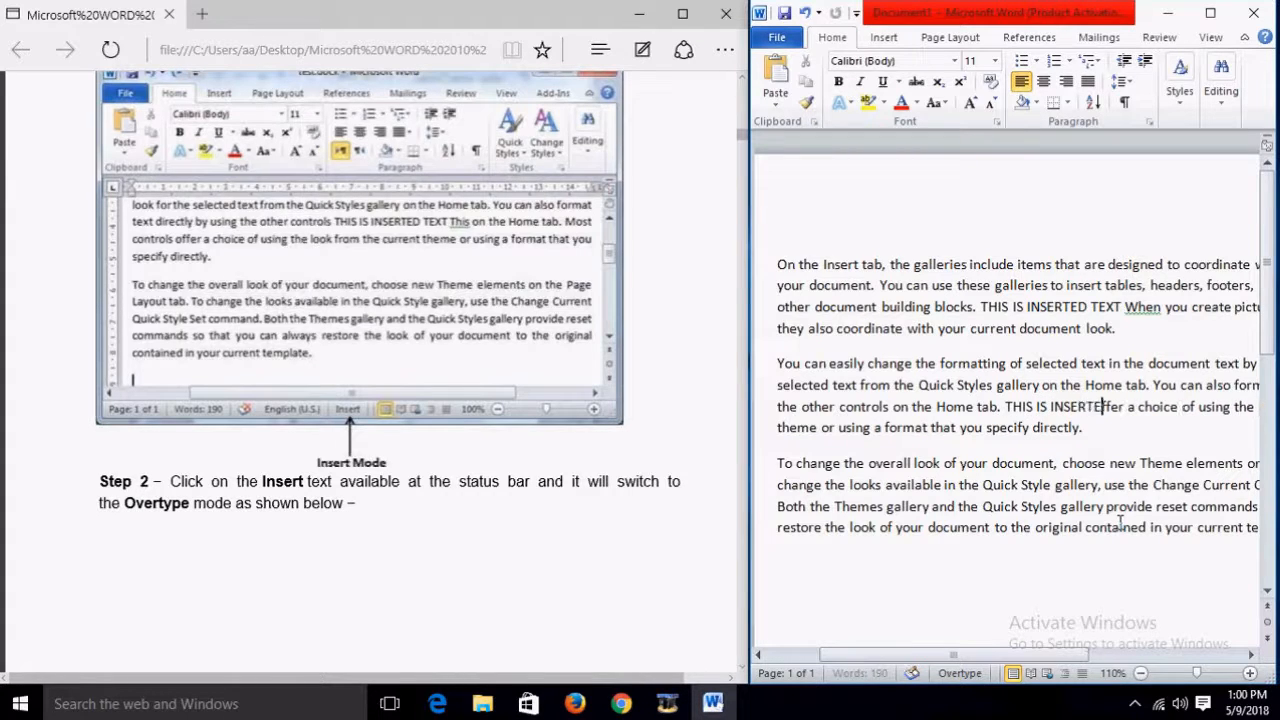
{"action": "type", "text": "TEXT"}
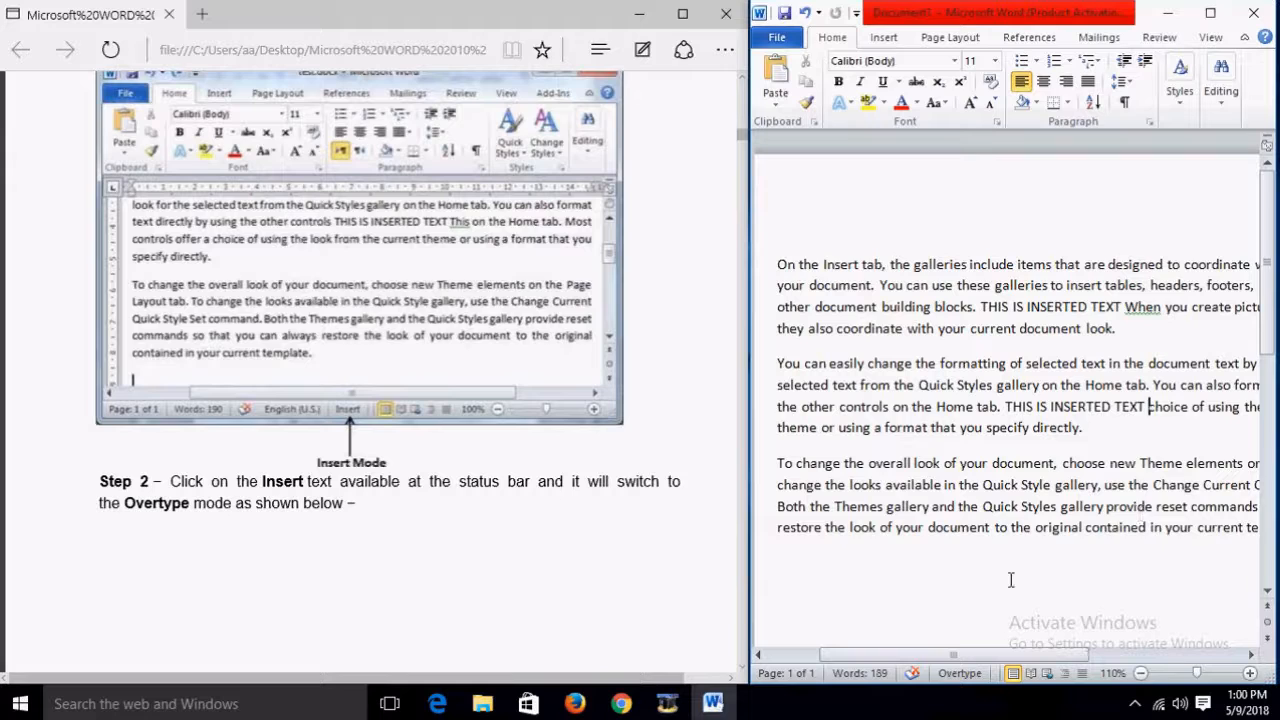
{"action": "left_click", "coordinate": [962, 674]}
{"action": "type", "text": "THIS IS"}
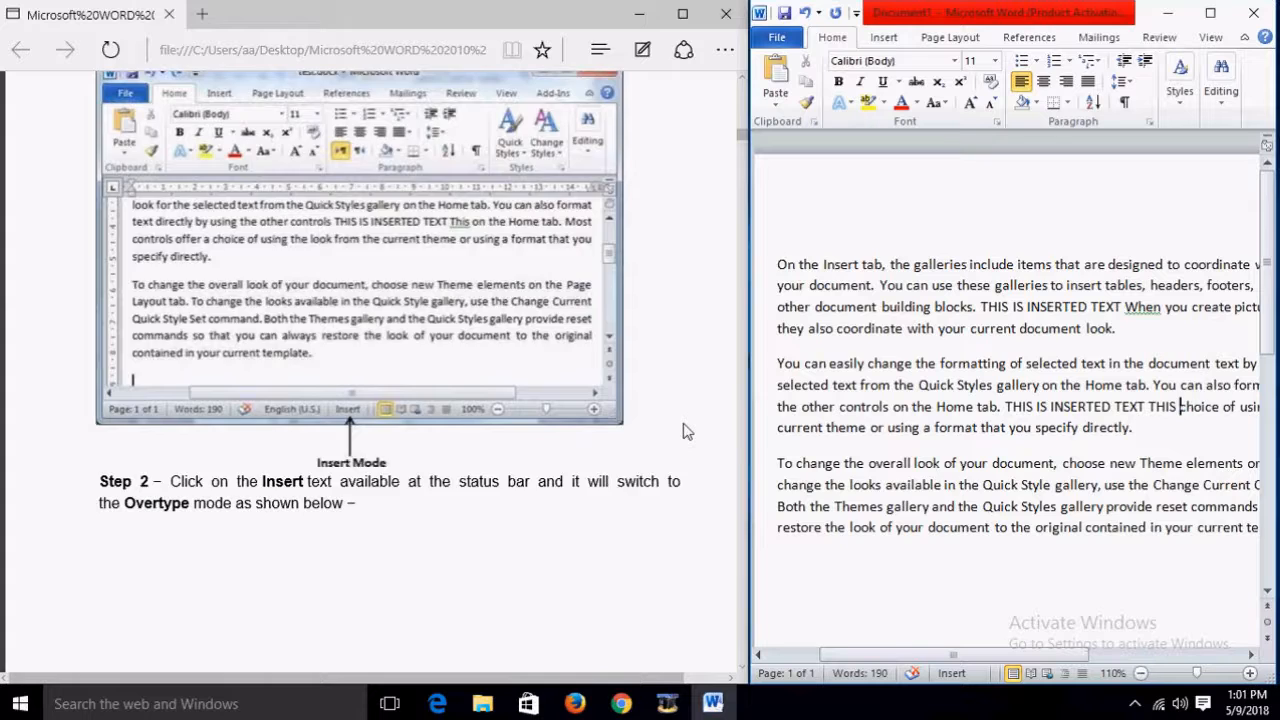
Step: Scroll the tutorial to the Inserted Text screenshot and the note about the disabled Insert key
{"action": "scroll", "coordinate": [686, 431], "scroll_direction": "down", "scroll_amount": 5}
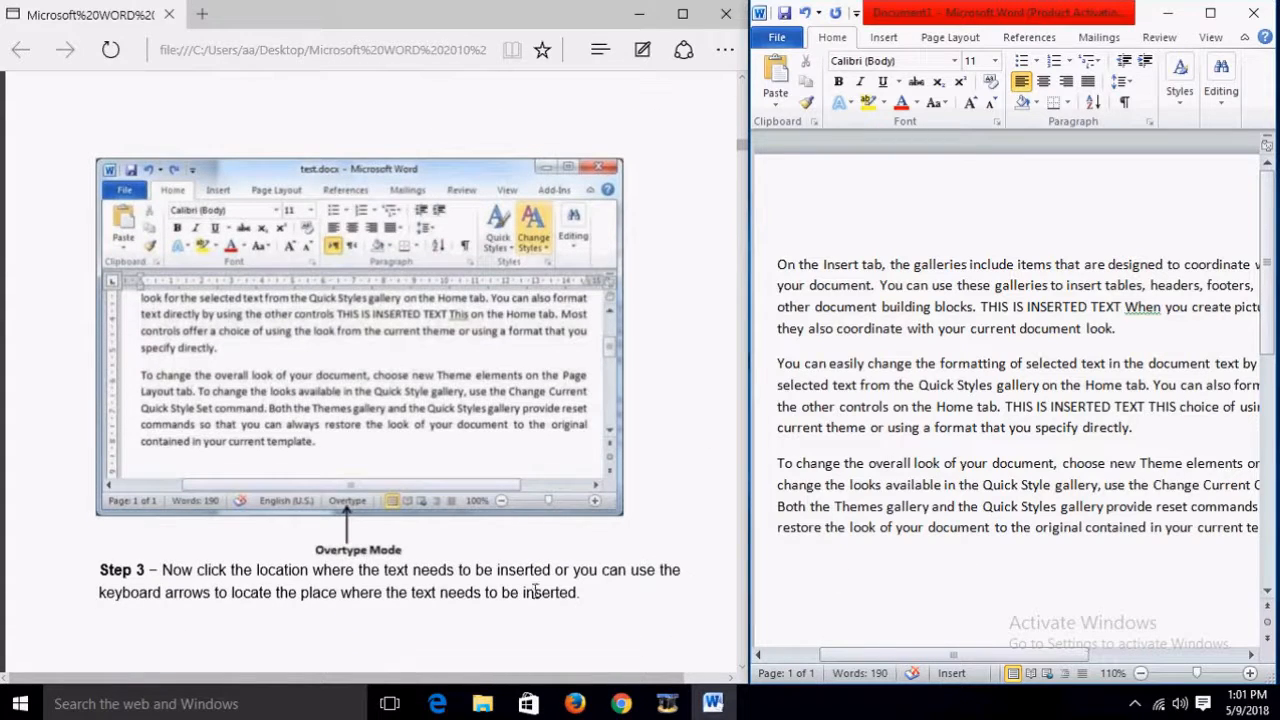
{"action": "scroll", "coordinate": [688, 524], "scroll_direction": "down", "scroll_amount": 3}
{"action": "scroll", "coordinate": [686, 524], "scroll_direction": "down", "scroll_amount": 7}
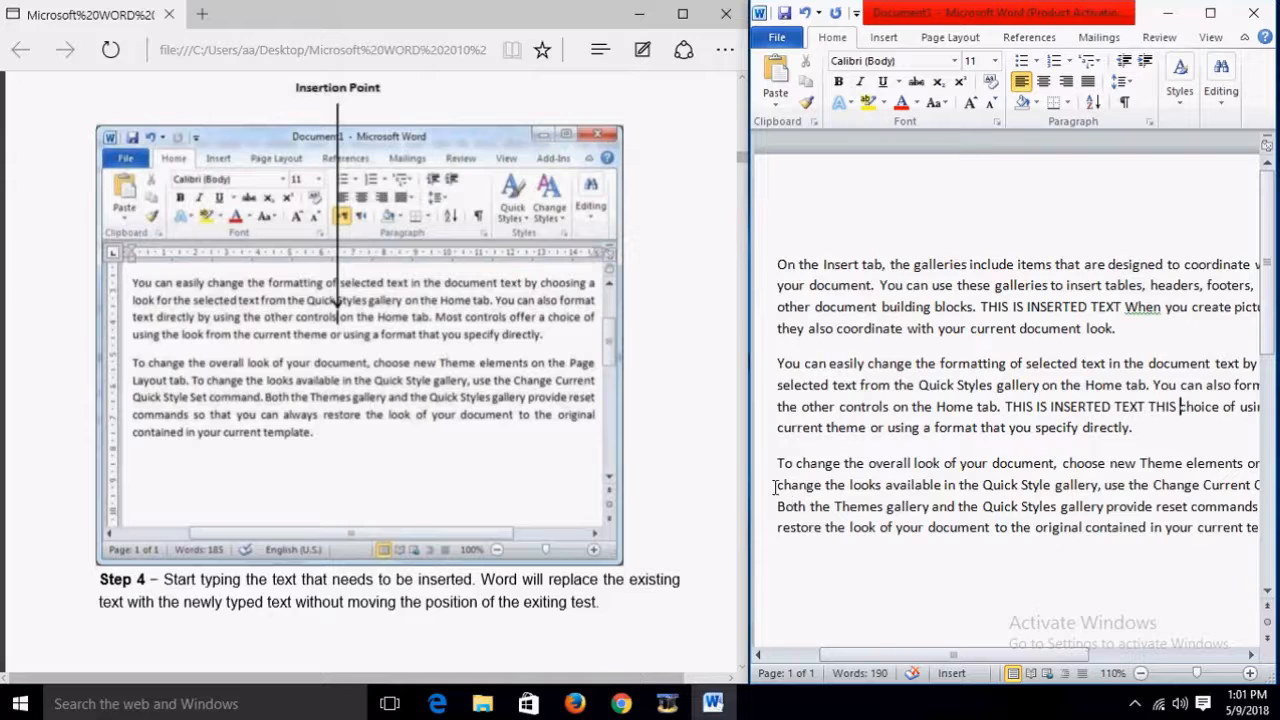
{"action": "scroll", "coordinate": [660, 436], "scroll_direction": "down", "scroll_amount": 6}
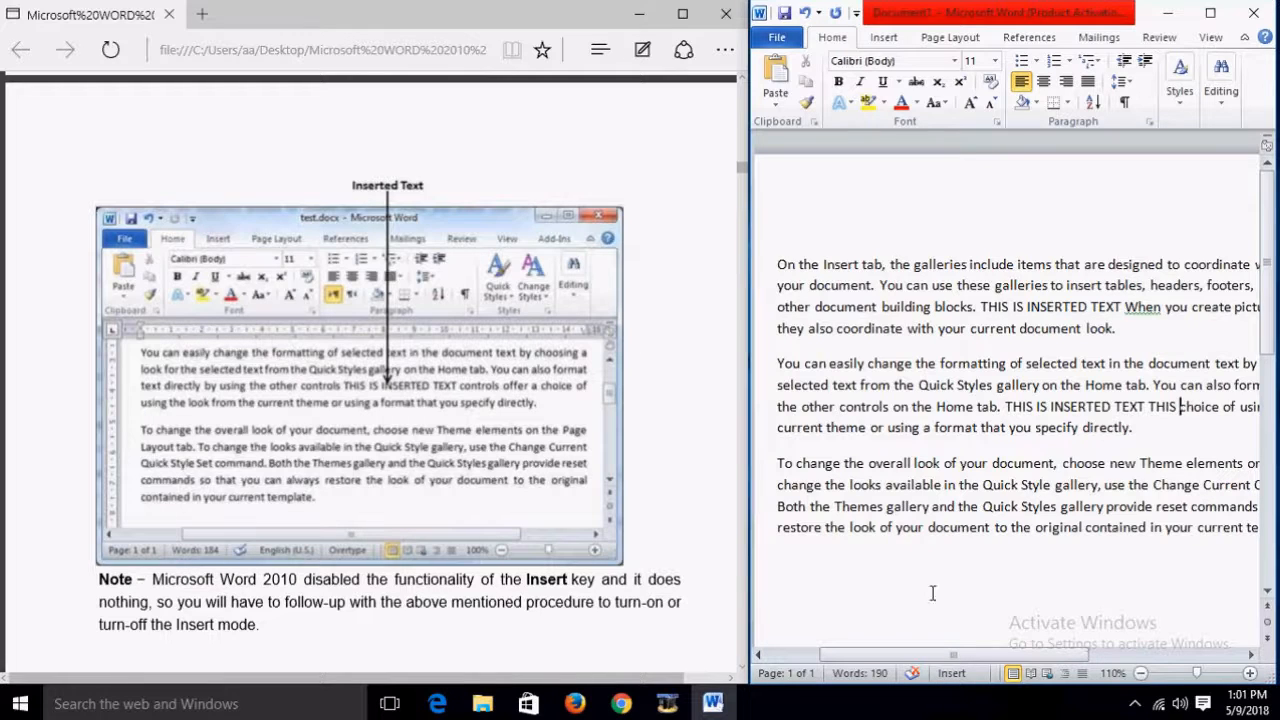
Step: Remove the Overtype indicator from the status bar
{"action": "right_click", "coordinate": [995, 676]}
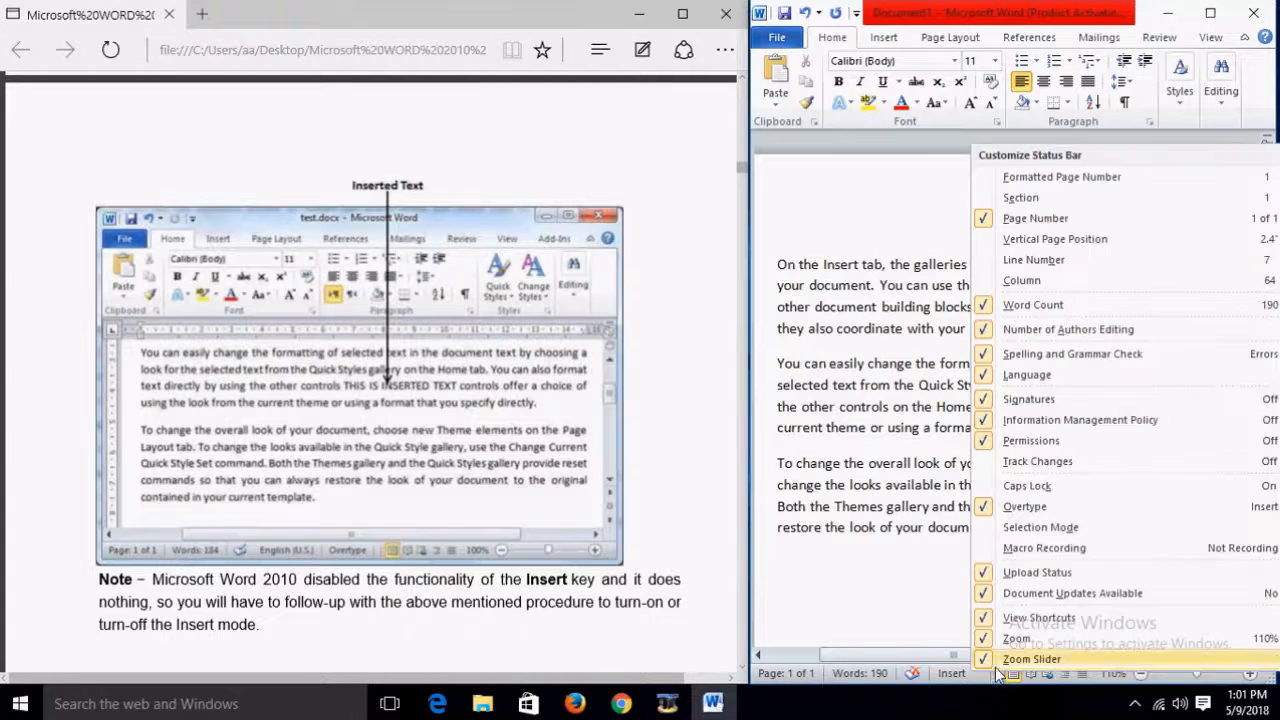
{"action": "left_click", "coordinate": [1020, 507]}
{"action": "left_click", "coordinate": [887, 575]}
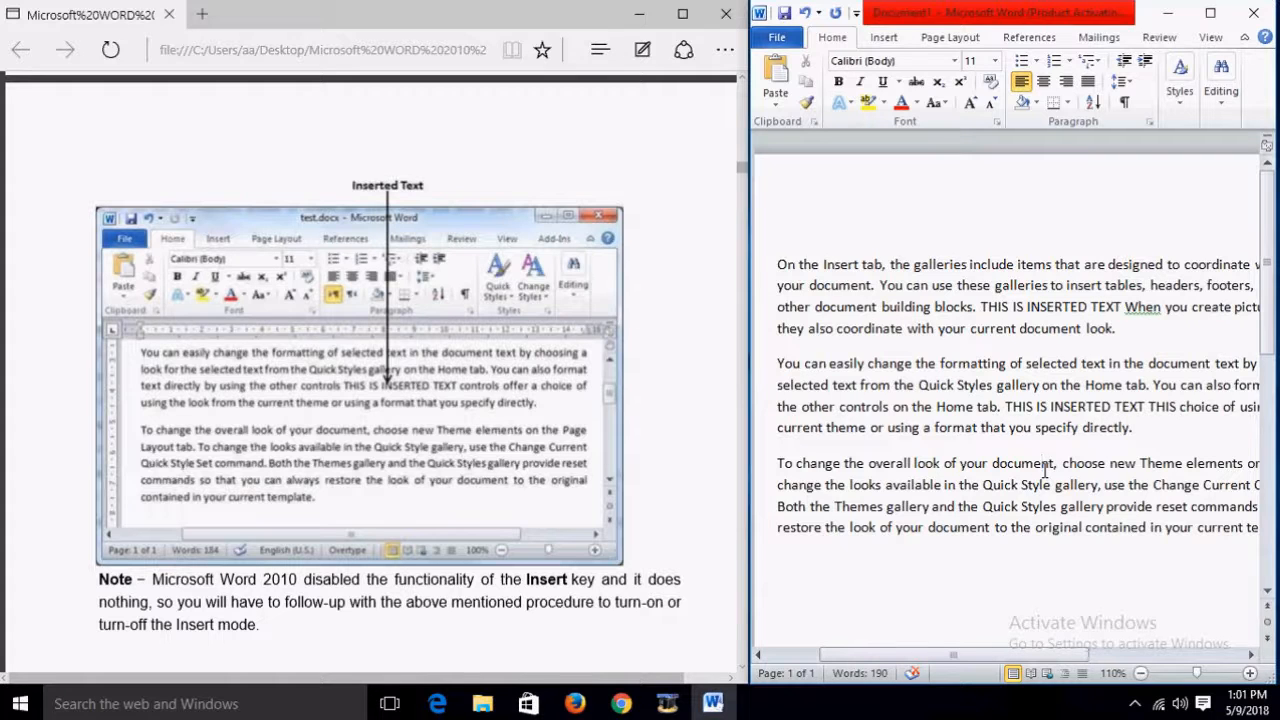
Step: Select all text with Ctrl+A and delete it, leaving a 0-word document
{"action": "key", "text": "ctrl+a"}
{"action": "key", "text": "Delete"}
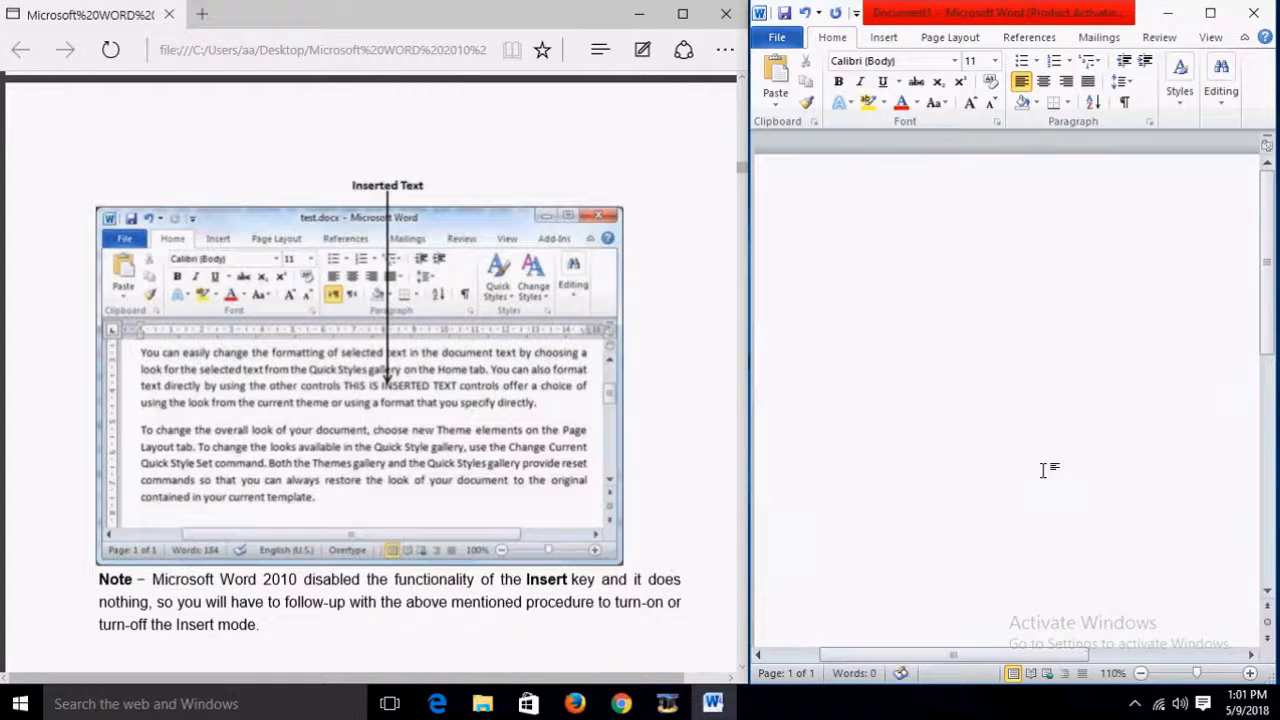
{"action": "scroll", "coordinate": [716, 499], "scroll_direction": "down", "scroll_amount": 8}
{"action": "scroll", "coordinate": [716, 508], "scroll_direction": "down", "scroll_amount": 4}
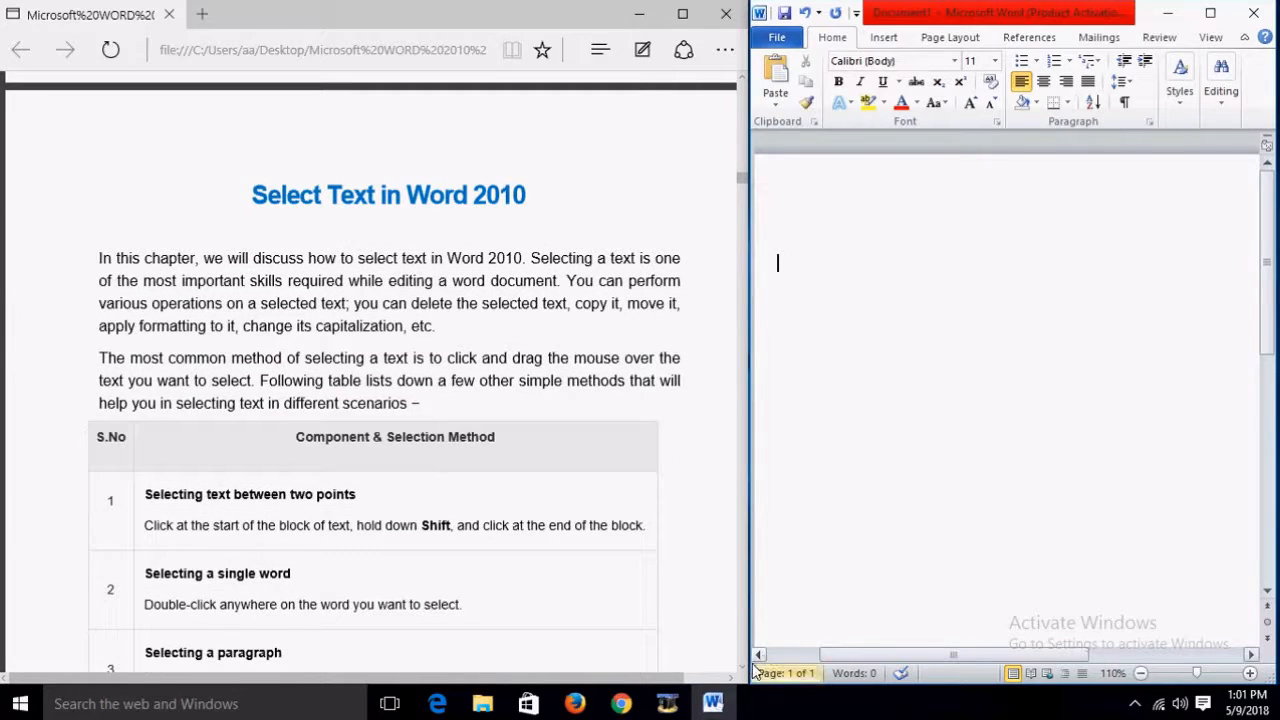
Step: Refill the page with three =rand() paragraphs, then select from 'document.' to the first paragraph's end
{"action": "scroll", "coordinate": [743, 673], "scroll_direction": "down", "scroll_amount": 2}
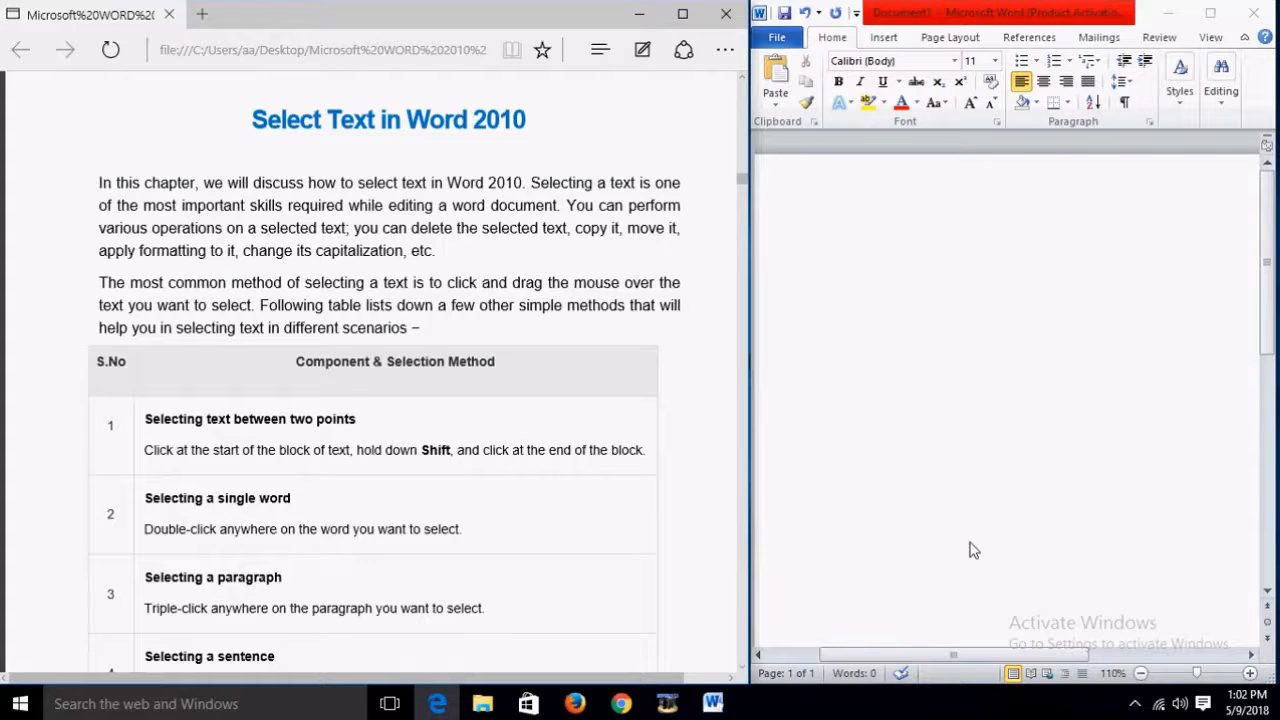
{"action": "left_click", "coordinate": [994, 332]}
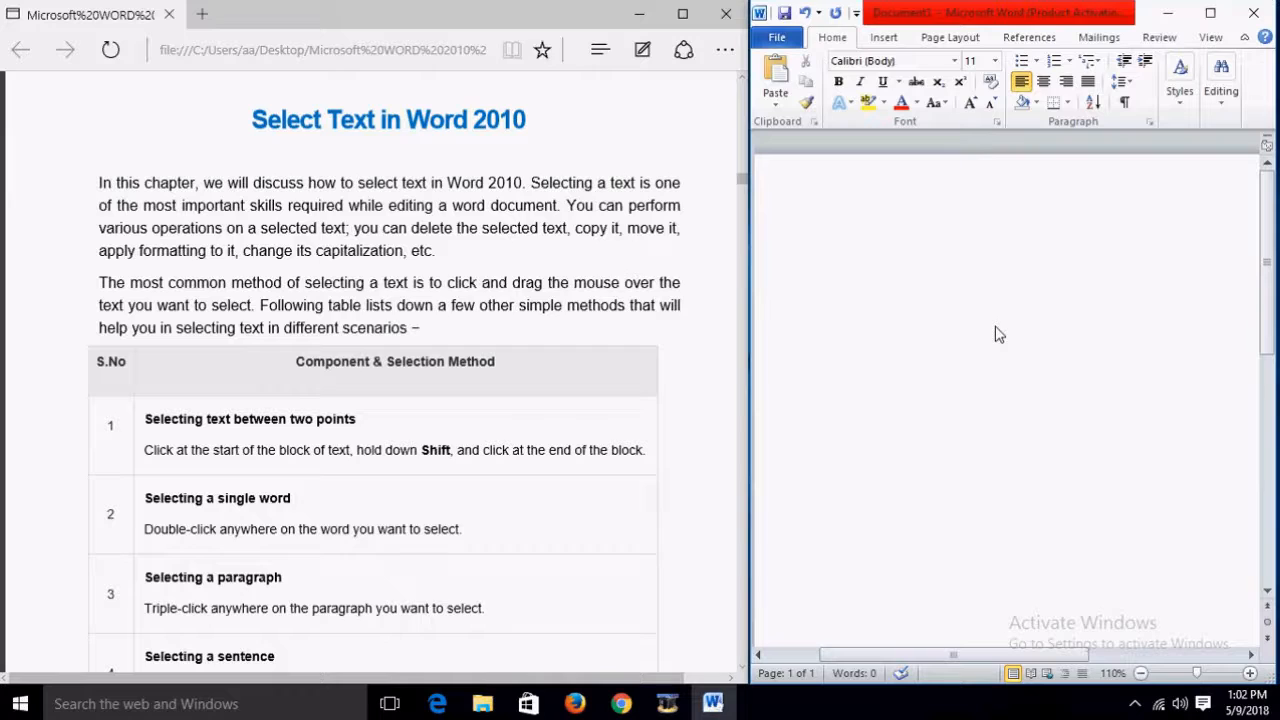
{"action": "type", "text": "=RAND"}
{"action": "key", "text": "BackSpace"}
{"action": "key", "text": "BackSpace"}
{"action": "key", "text": "BackSpace"}
{"action": "key", "text": "BackSpace"}
{"action": "type", "text": "rand()"}
{"action": "key", "text": "Return"}
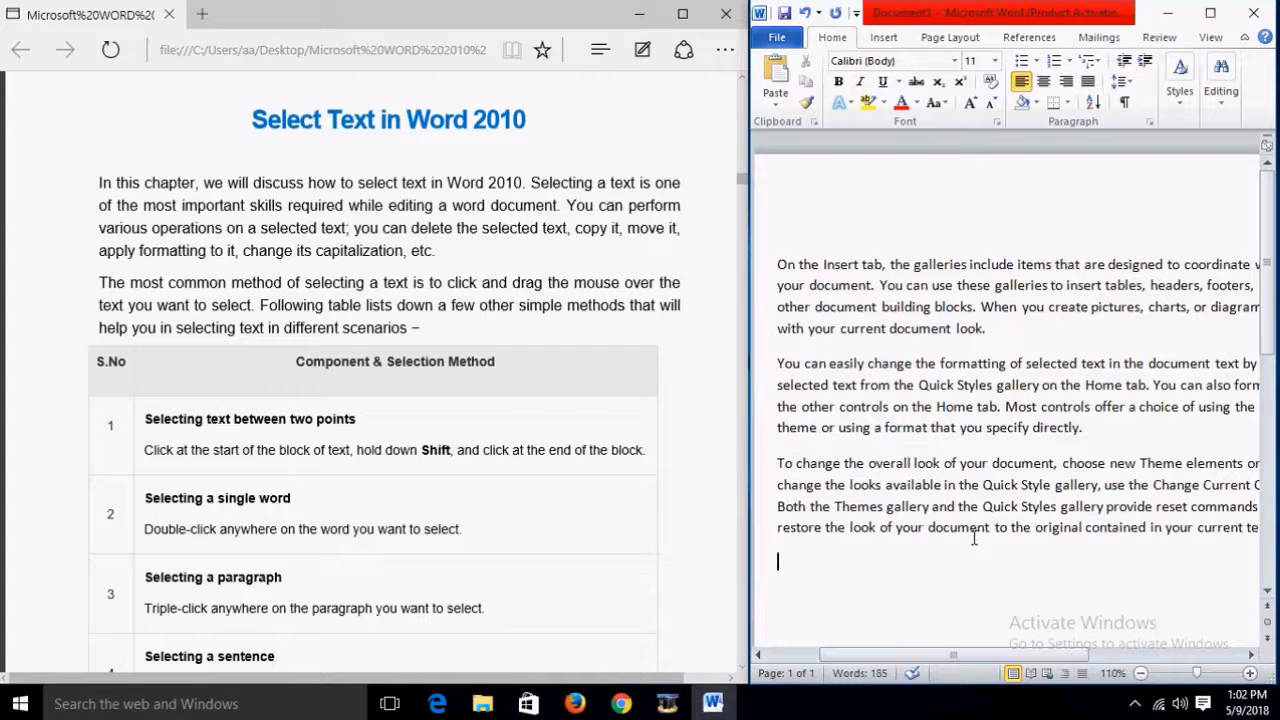
{"action": "left_click", "coordinate": [996, 330]}
{"action": "left_click_drag", "start_coordinate": [986, 328], "coordinate": [790, 276]}
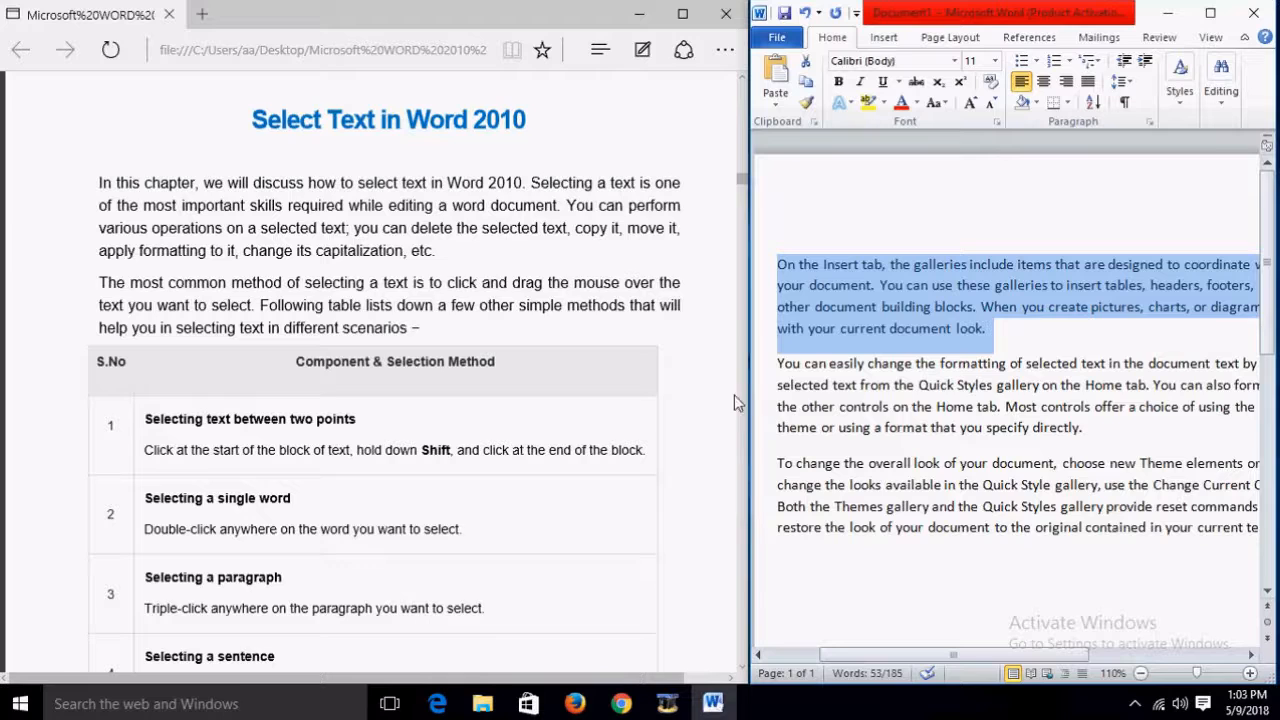
Step: Scroll down the document with the entire first paragraph highlighted
{"action": "scroll", "coordinate": [703, 431], "scroll_direction": "down", "scroll_amount": 2}
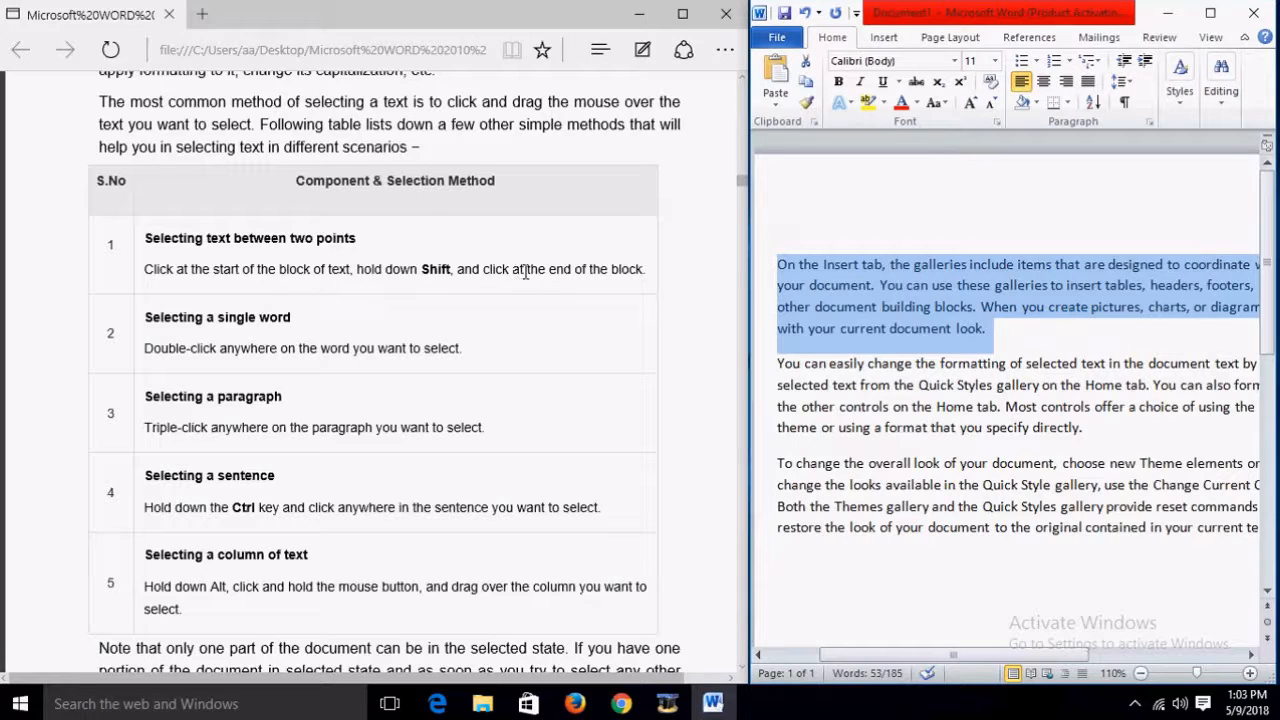
Step: Clear the paragraph selection and double-click to select the word 'tab' in the first line
{"action": "left_click", "coordinate": [784, 363]}
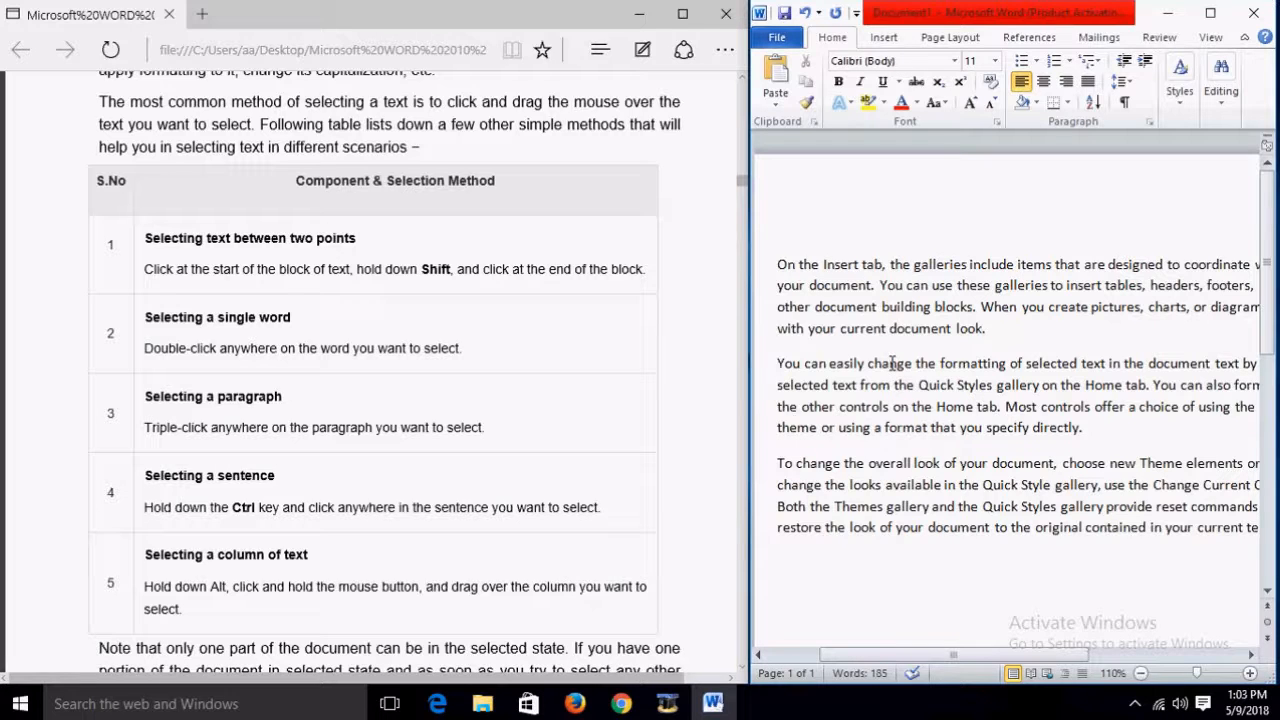
{"action": "double_click", "coordinate": [873, 265]}
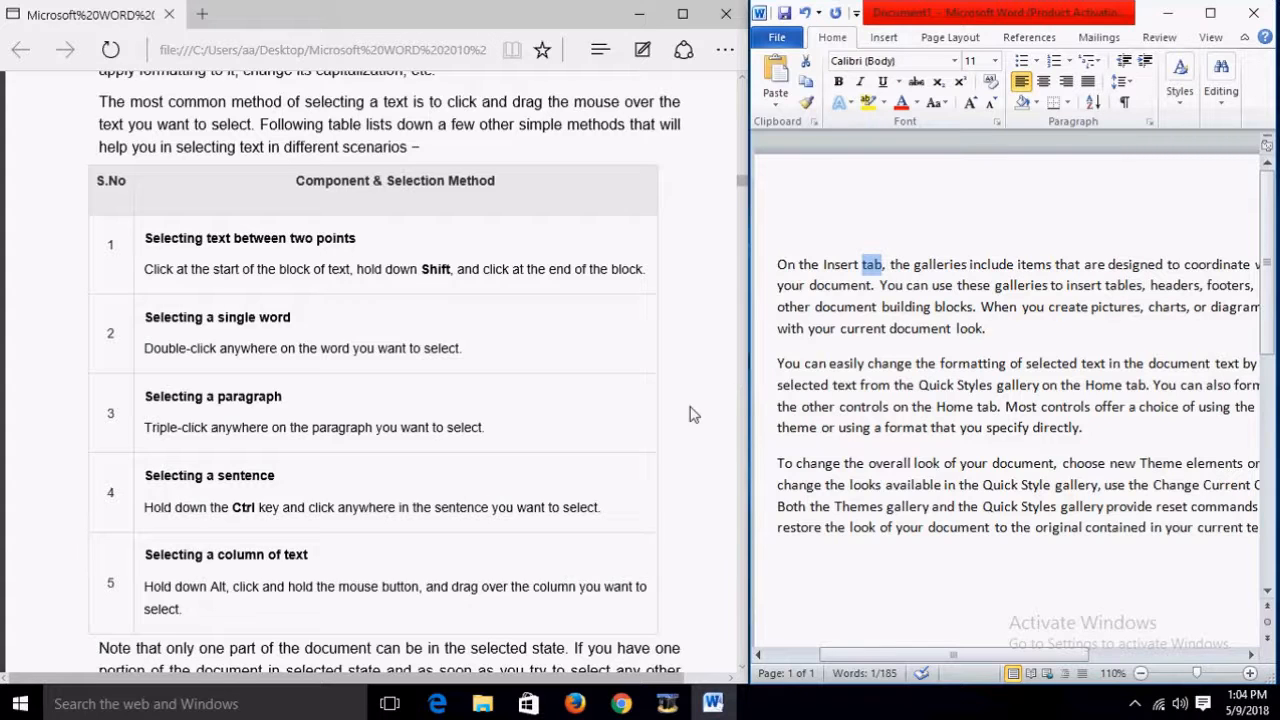
{"action": "scroll", "coordinate": [690, 415], "scroll_direction": "down", "scroll_amount": 3}
{"action": "scroll", "coordinate": [695, 440], "scroll_direction": "down", "scroll_amount": 1}
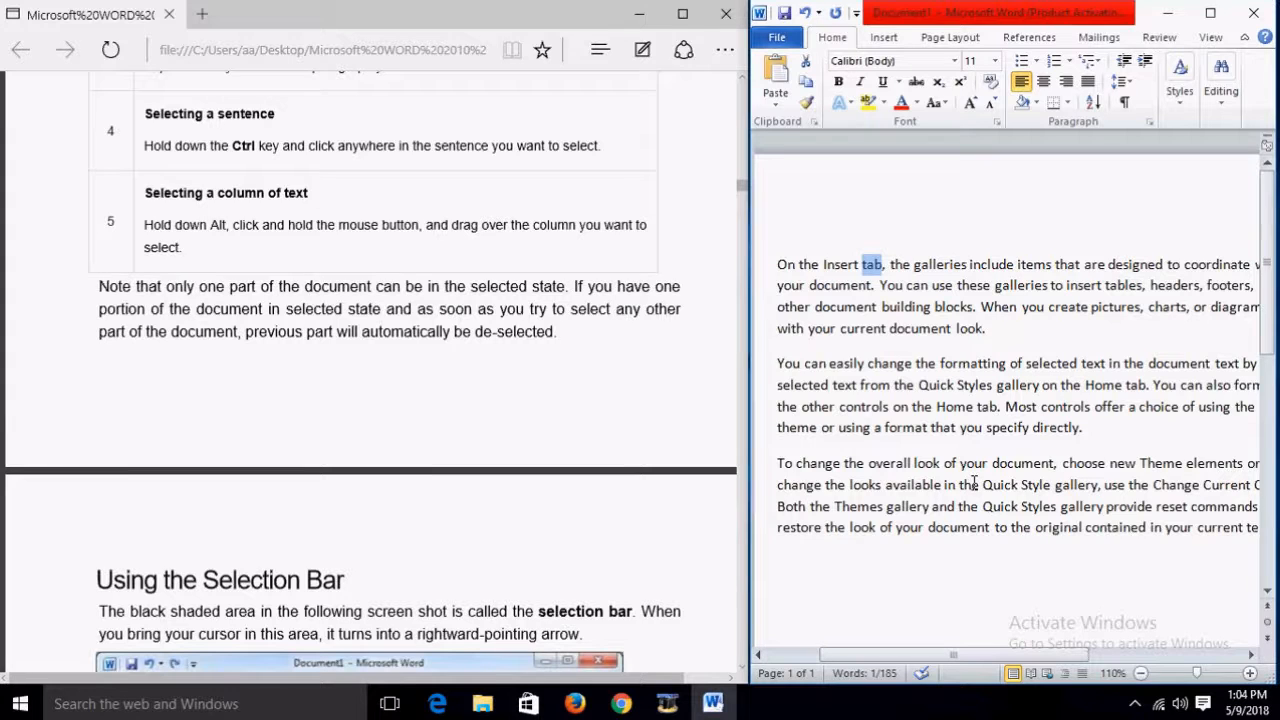
Step: Select the first paragraph, then drag across the third paragraph, 'To change the overall look…', instead
{"action": "left_click_drag", "start_coordinate": [988, 329], "coordinate": [797, 266]}
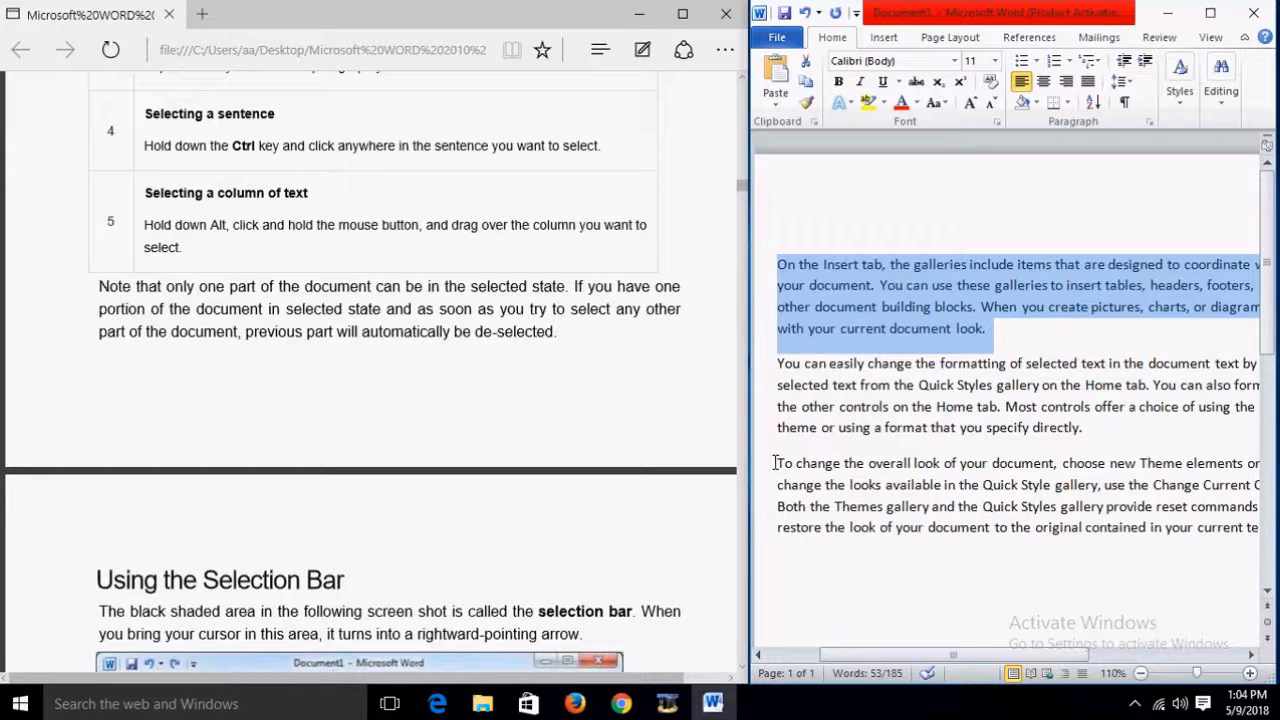
{"action": "left_click_drag", "start_coordinate": [776, 463], "coordinate": [1252, 530]}
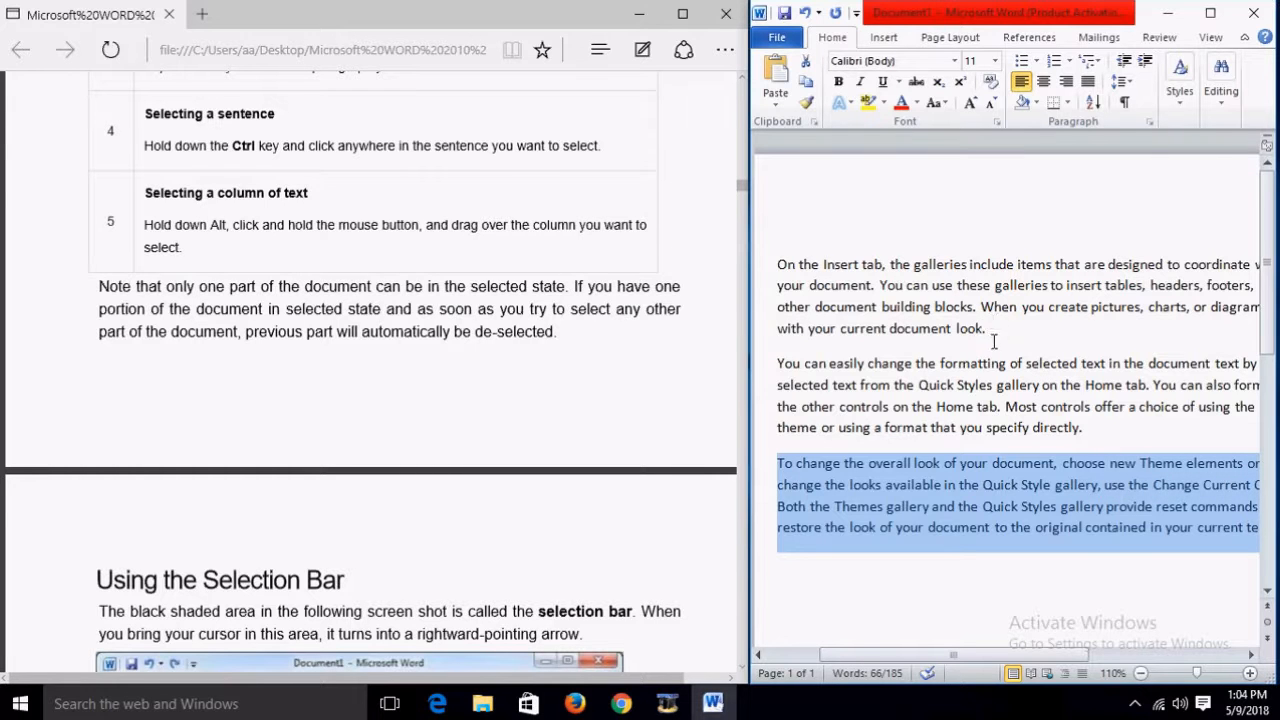
{"action": "scroll", "coordinate": [972, 410], "scroll_direction": "down", "scroll_amount": 3}
{"action": "scroll", "coordinate": [628, 386], "scroll_direction": "down", "scroll_amount": 2}
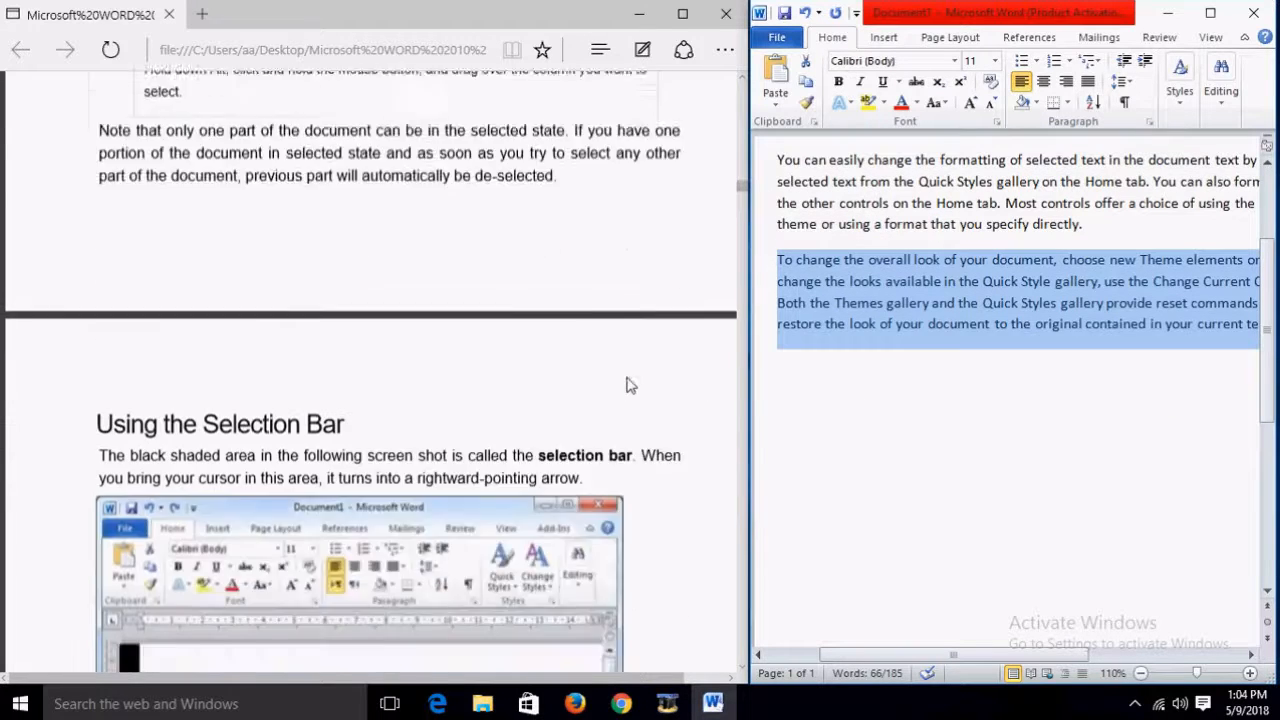
{"action": "scroll", "coordinate": [628, 386], "scroll_direction": "down", "scroll_amount": 4}
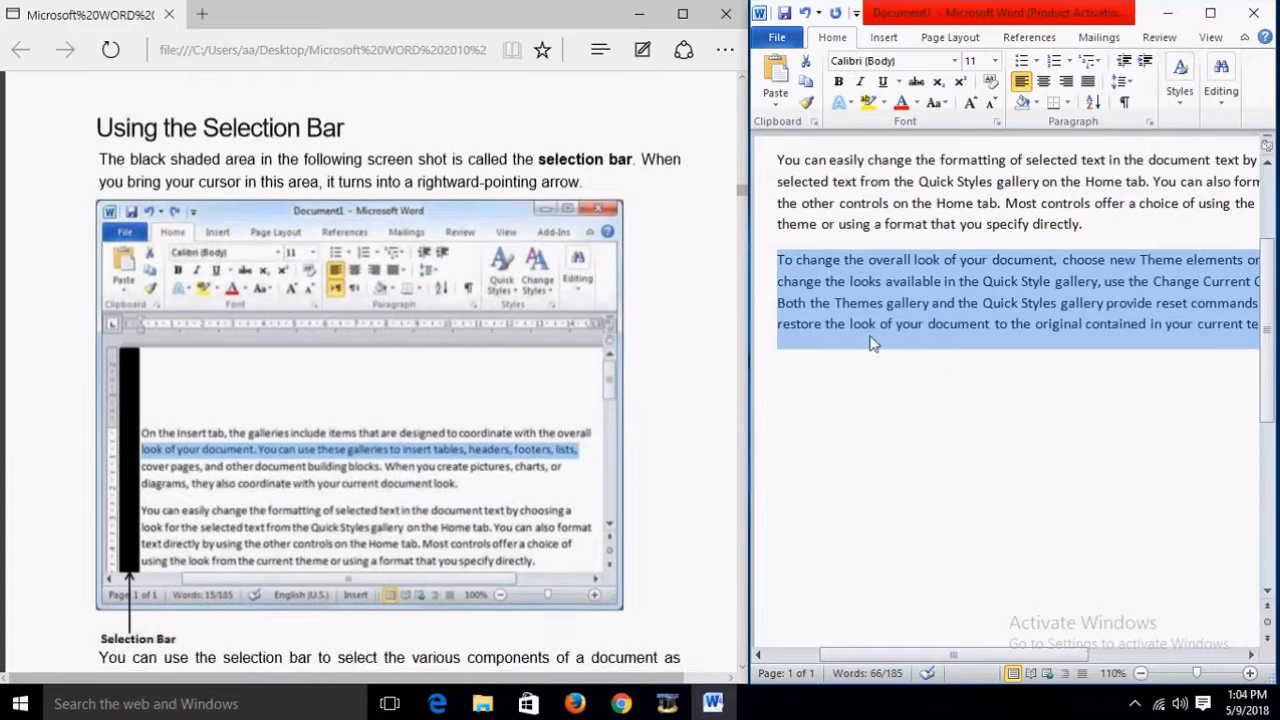
Step: Deselect the third paragraph and maximize the Word window
{"action": "left_click", "coordinate": [866, 336]}
{"action": "left_click", "coordinate": [1210, 13]}
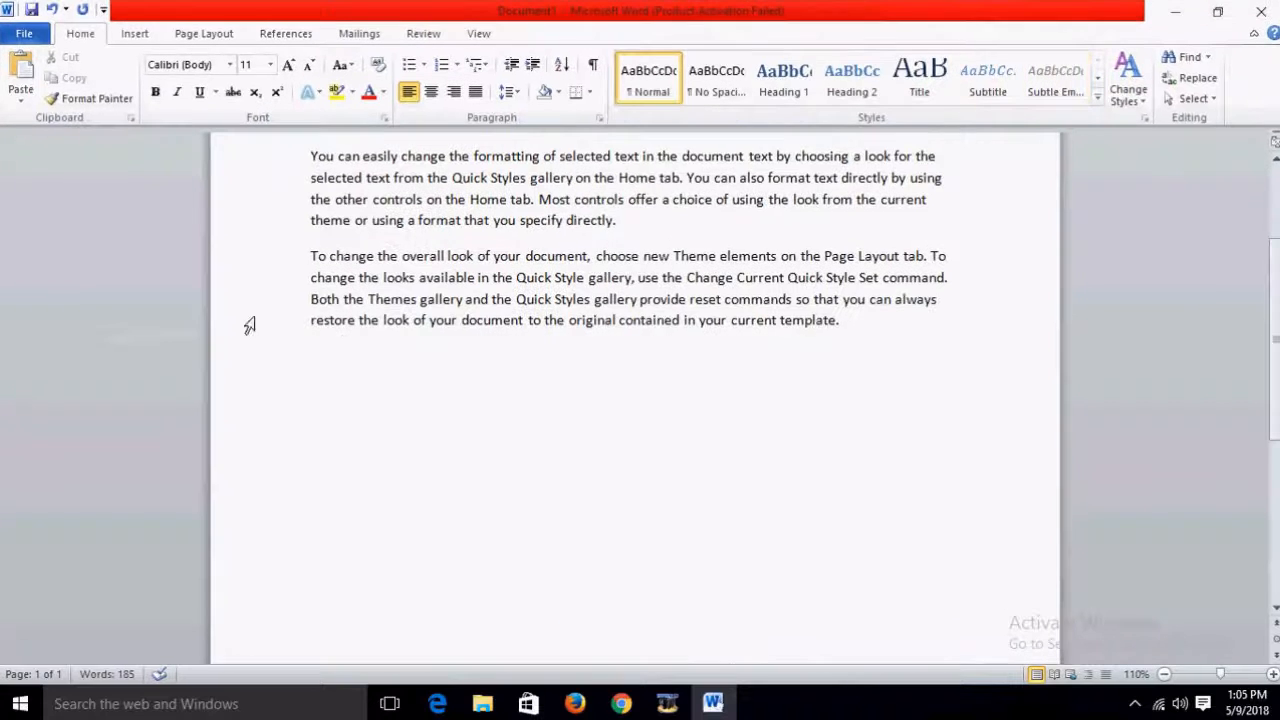
{"action": "scroll", "coordinate": [126, 211], "scroll_direction": "up", "scroll_amount": 3}
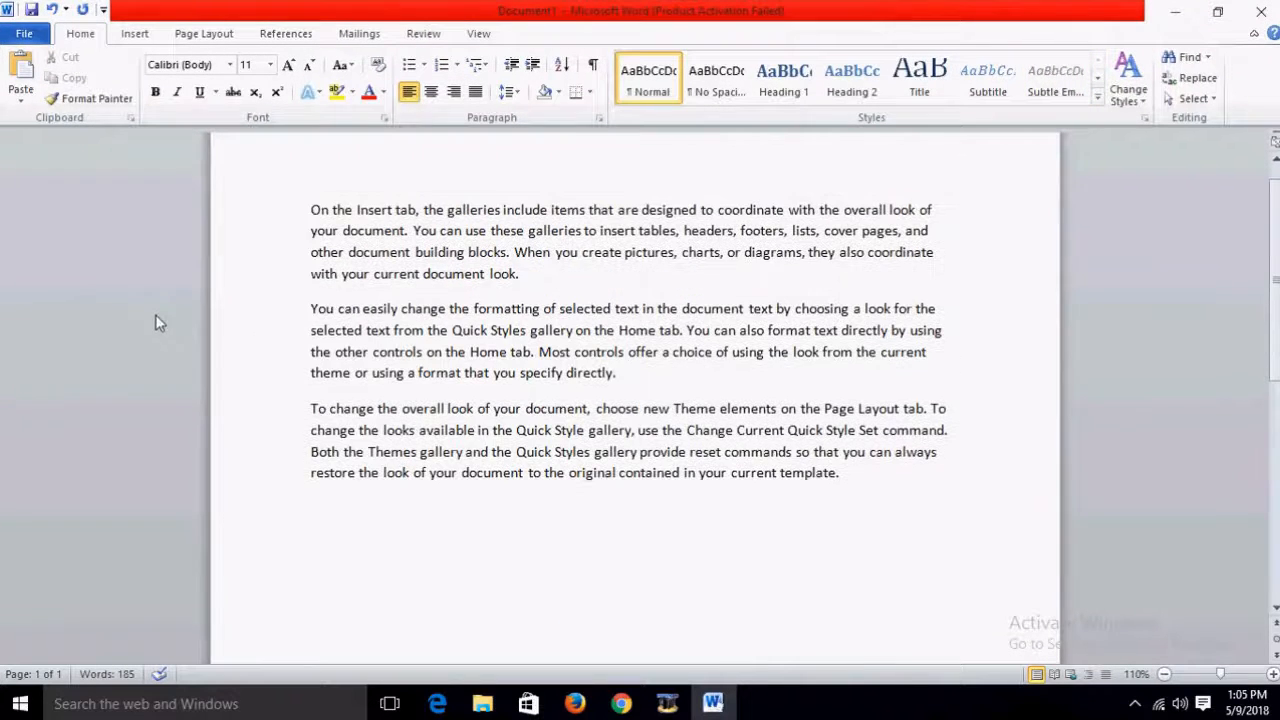
Step: Select the second, first and third paragraphs in turn from the margin, then restore the window down
{"action": "double_click", "coordinate": [181, 343]}
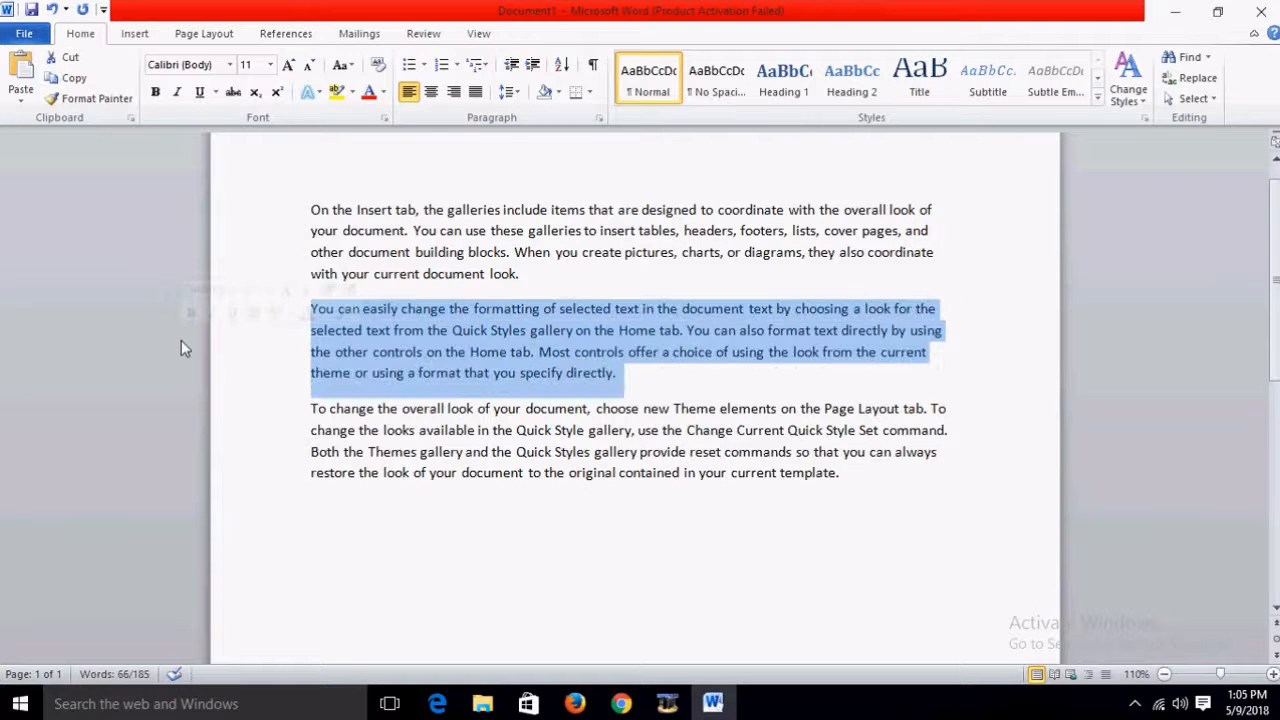
{"action": "double_click", "coordinate": [196, 244]}
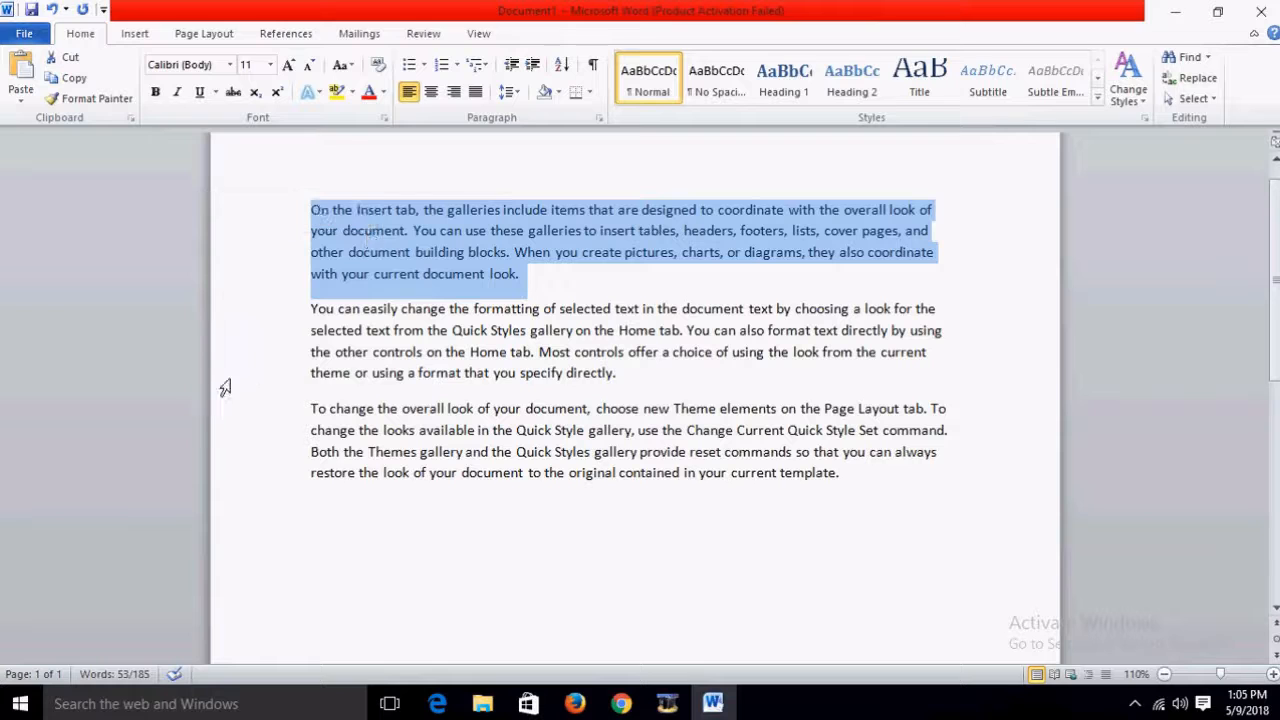
{"action": "double_click", "coordinate": [195, 431]}
{"action": "left_click", "coordinate": [798, 451]}
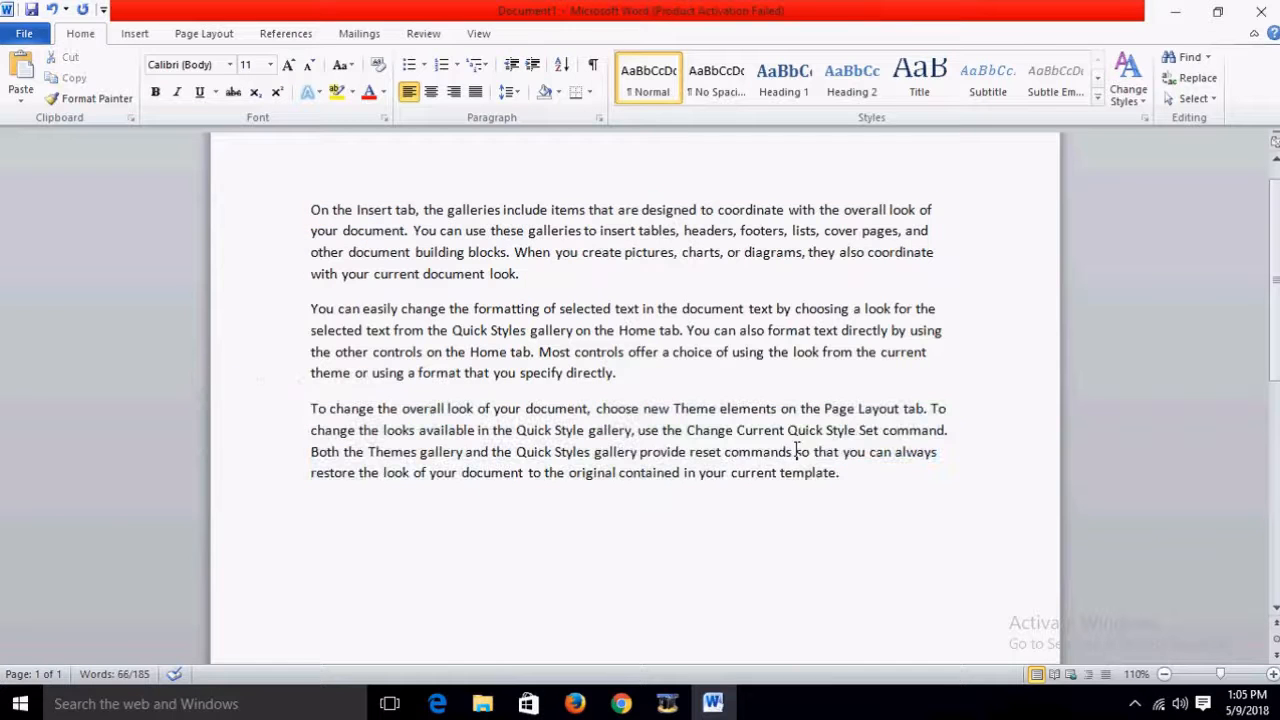
{"action": "left_click", "coordinate": [1217, 11]}
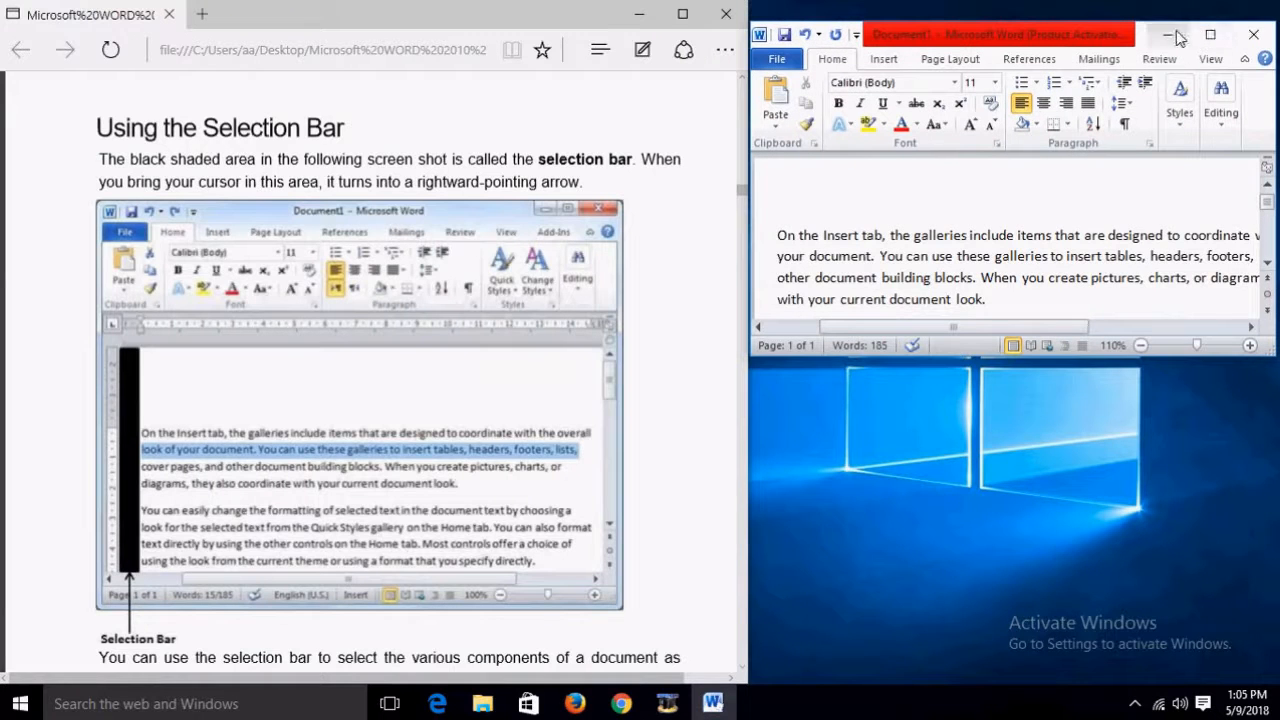
{"action": "left_click", "coordinate": [1209, 36]}
{"action": "left_click", "coordinate": [1217, 11]}
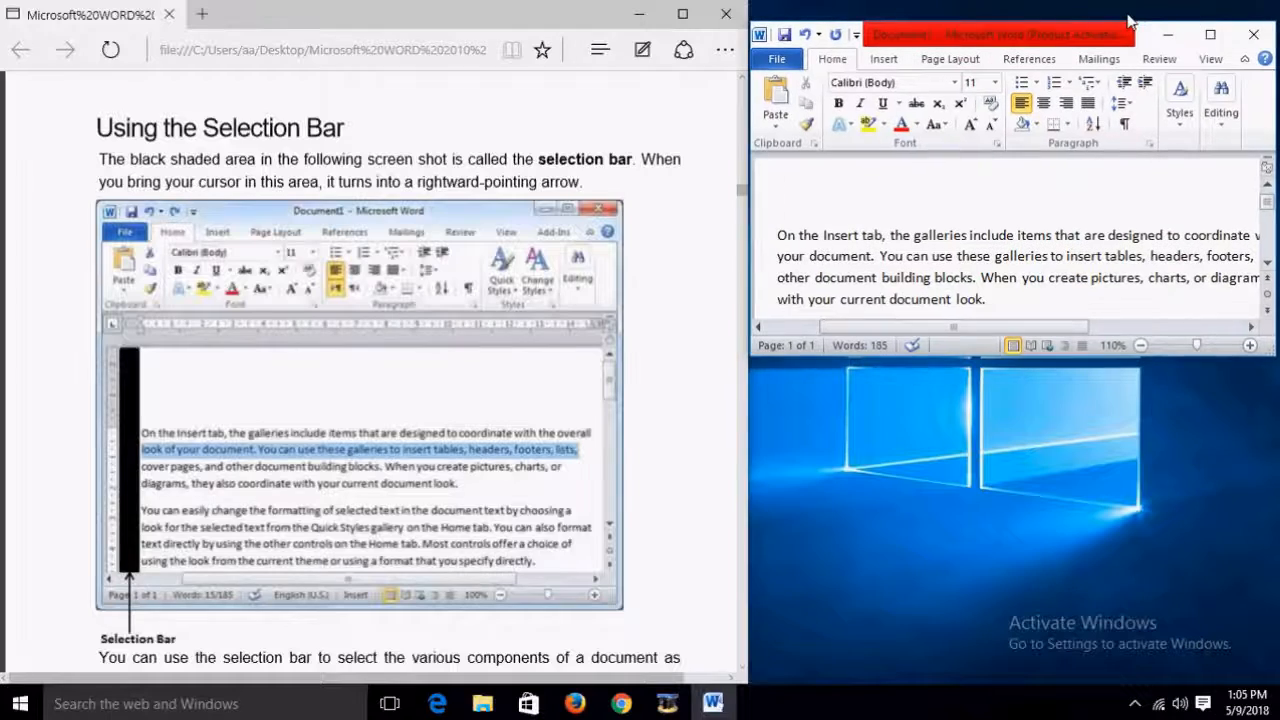
{"action": "left_click_drag", "start_coordinate": [1124, 22], "coordinate": [1122, 0]}
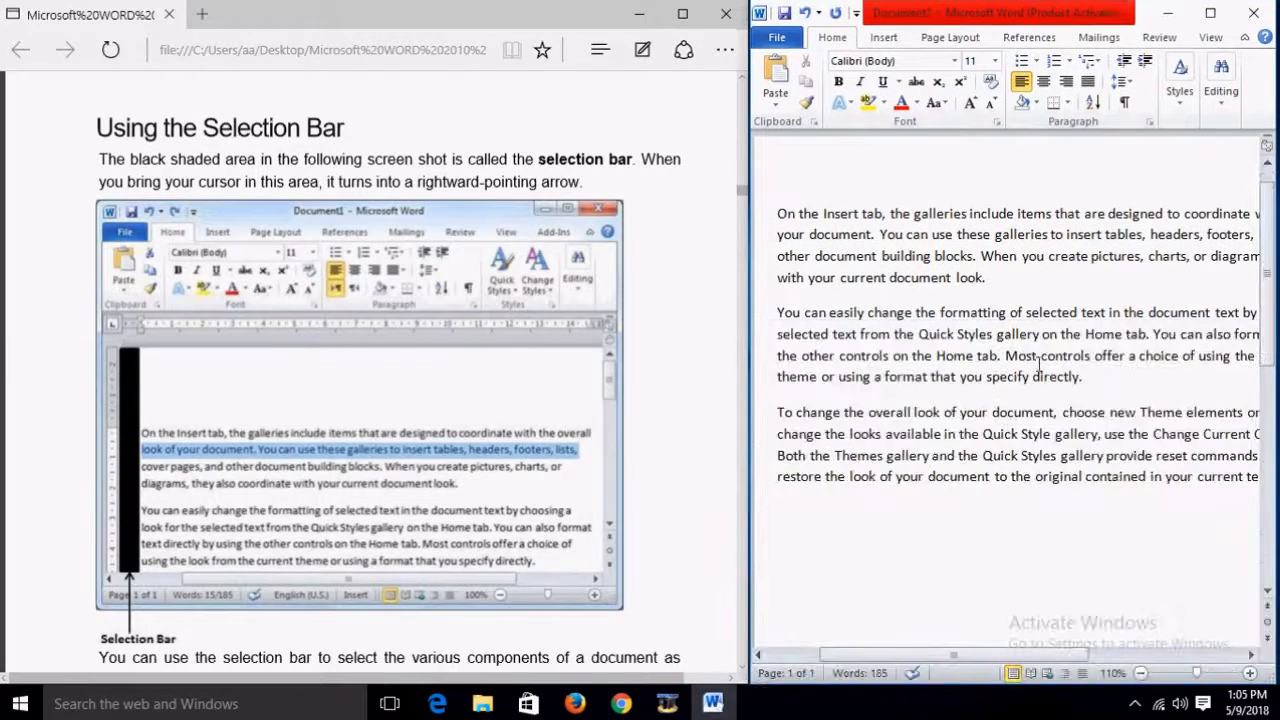
{"action": "scroll", "coordinate": [686, 489], "scroll_direction": "down", "scroll_amount": 3}
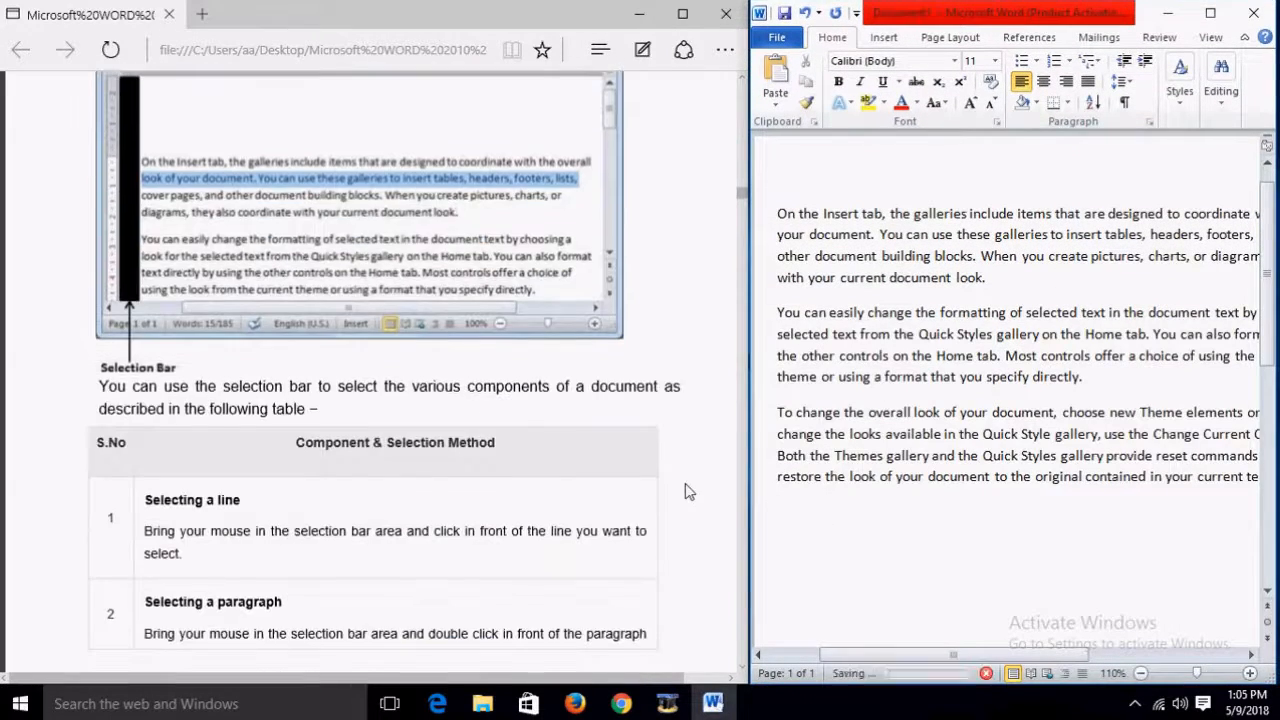
{"action": "scroll", "coordinate": [686, 491], "scroll_direction": "up", "scroll_amount": 2}
{"action": "scroll", "coordinate": [686, 491], "scroll_direction": "down", "scroll_amount": 1}
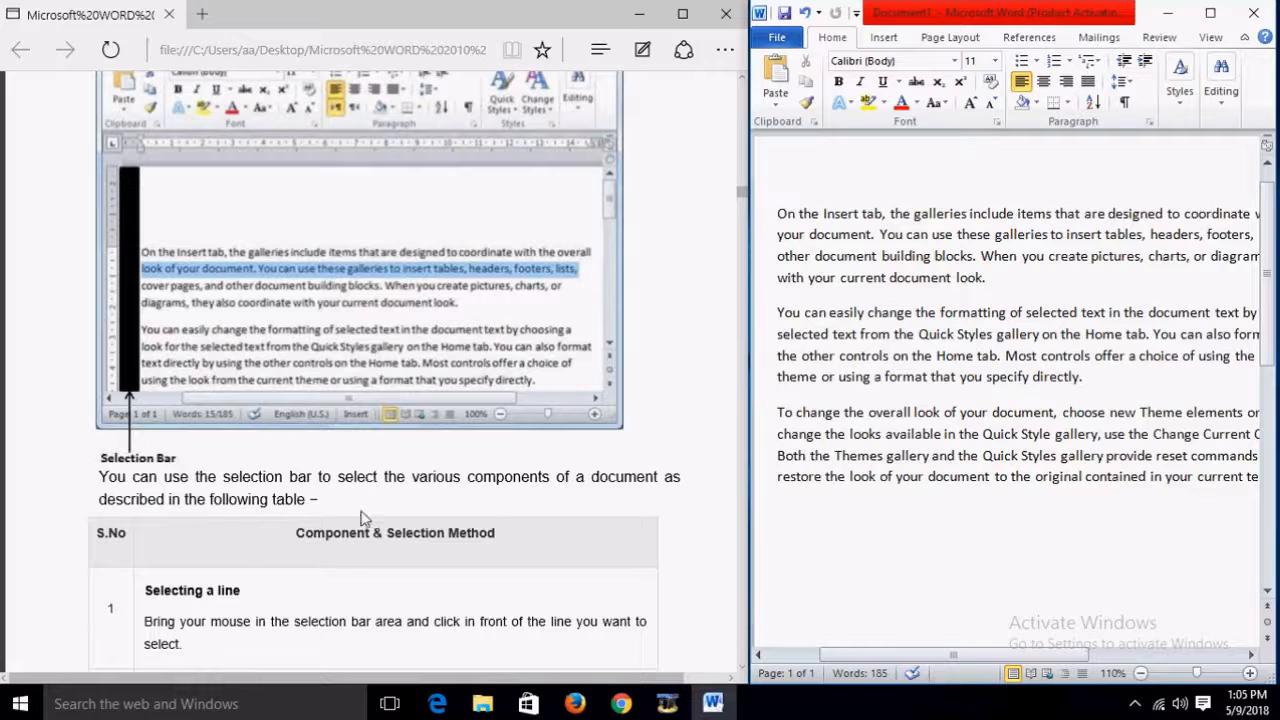
{"action": "scroll", "coordinate": [519, 520], "scroll_direction": "down", "scroll_amount": 3}
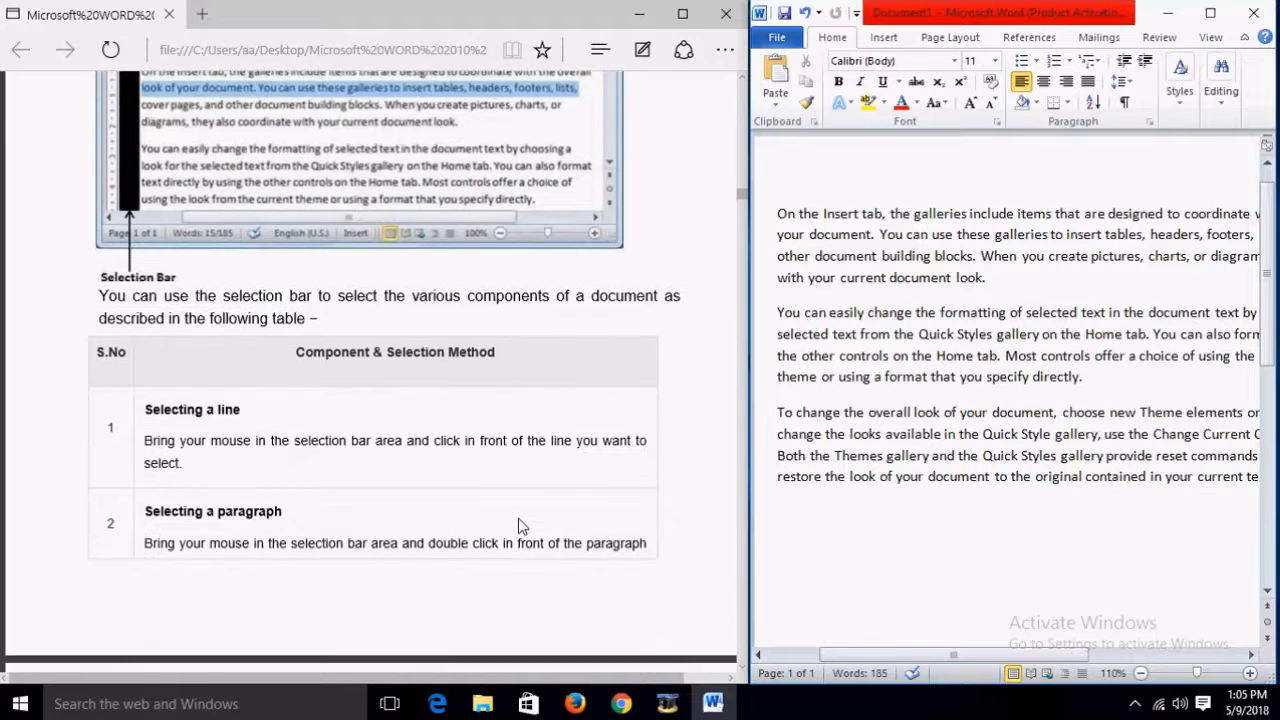
{"action": "scroll", "coordinate": [519, 526], "scroll_direction": "up", "scroll_amount": 1}
{"action": "scroll", "coordinate": [519, 526], "scroll_direction": "up", "scroll_amount": 1}
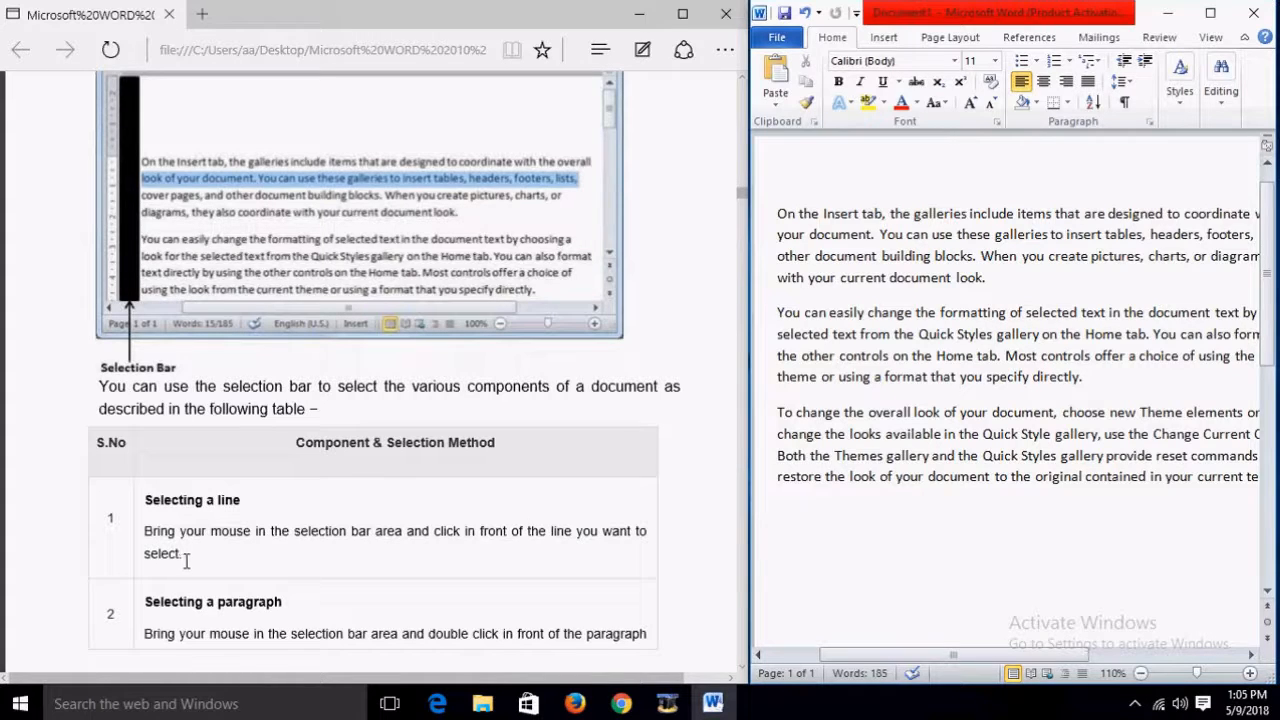
{"action": "scroll", "coordinate": [257, 545], "scroll_direction": "down", "scroll_amount": 1}
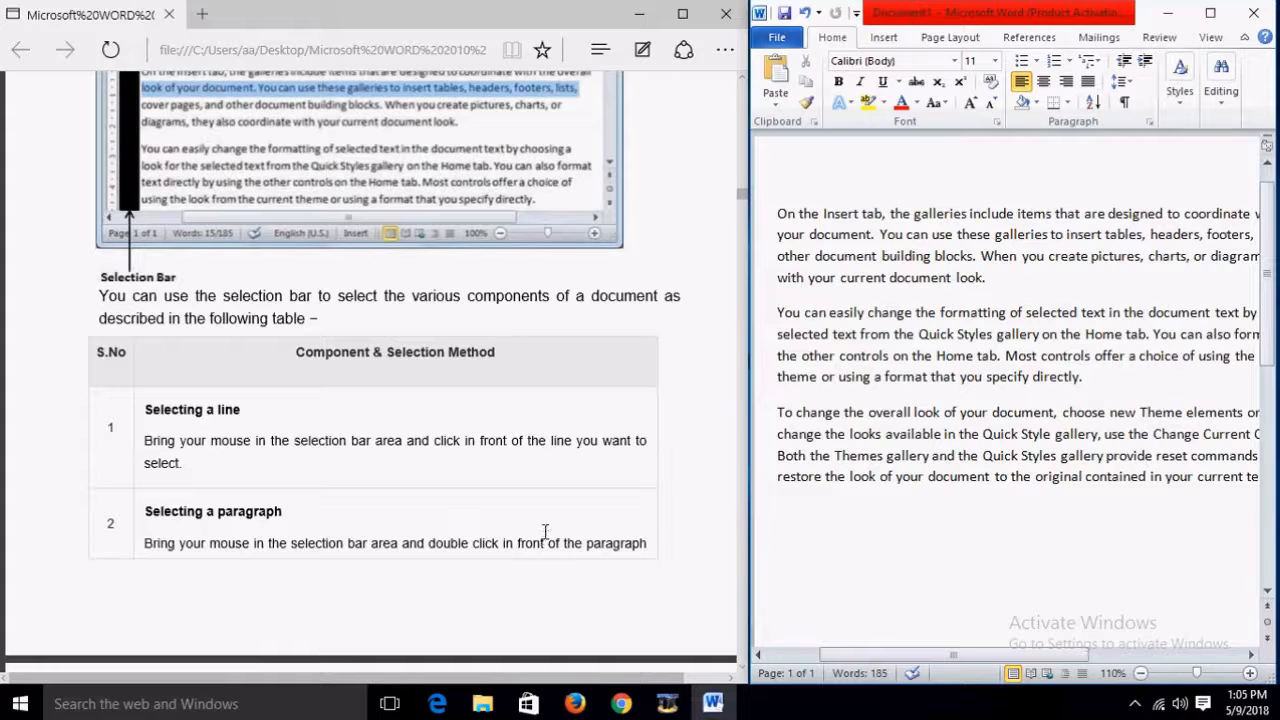
{"action": "scroll", "coordinate": [545, 531], "scroll_direction": "down", "scroll_amount": 6}
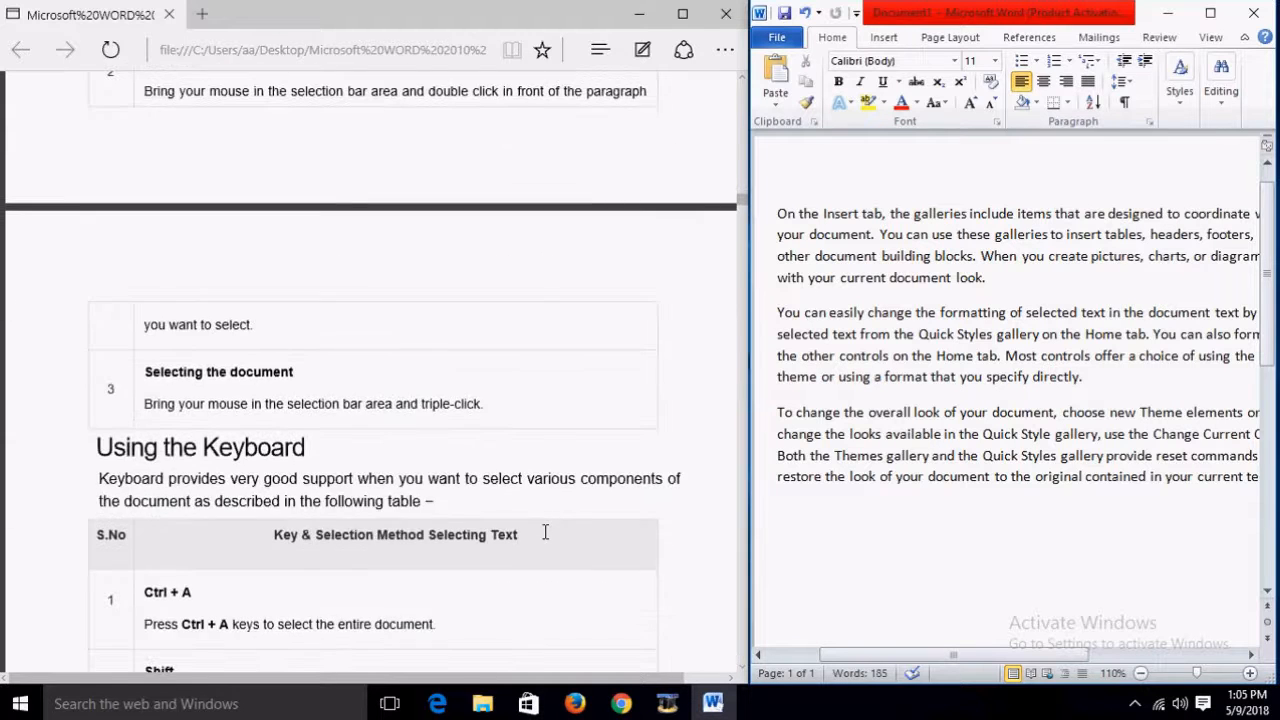
{"action": "scroll", "coordinate": [545, 531], "scroll_direction": "down", "scroll_amount": 2}
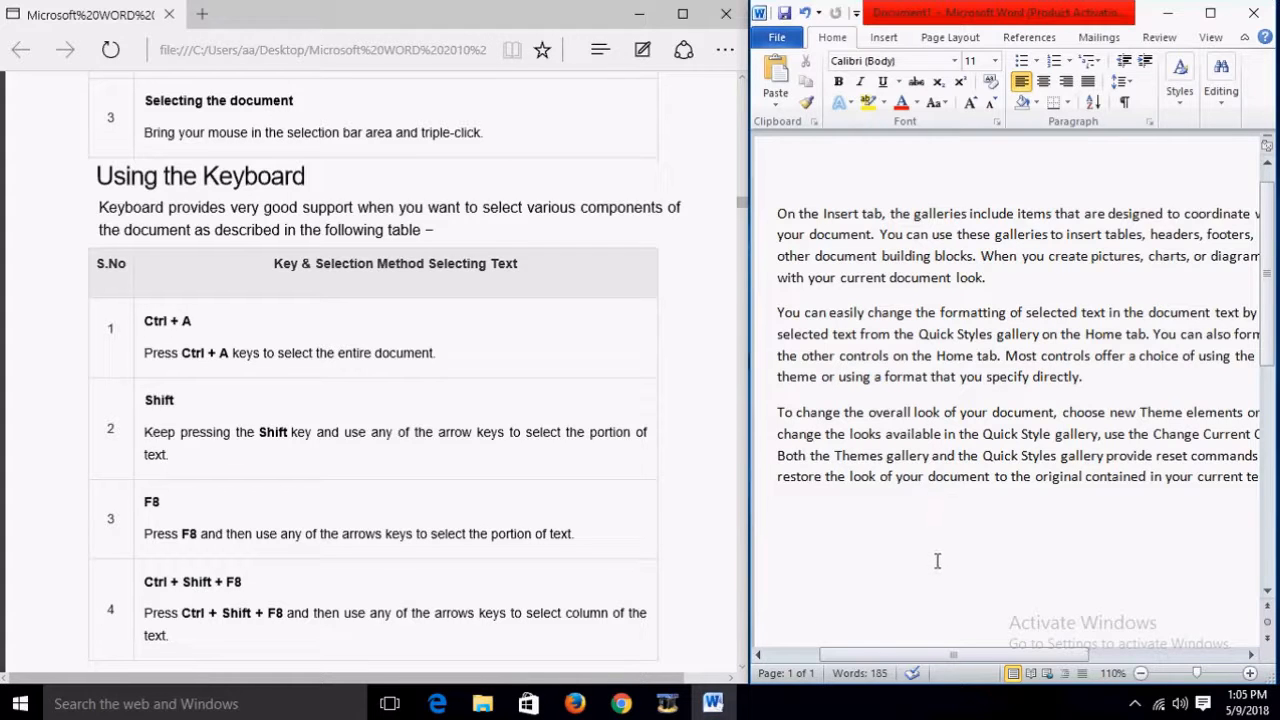
Step: Select all the text, deselect it, then highlight only 'Quick Style gallery' in the third paragraph
{"action": "key", "text": "ctrl+a"}
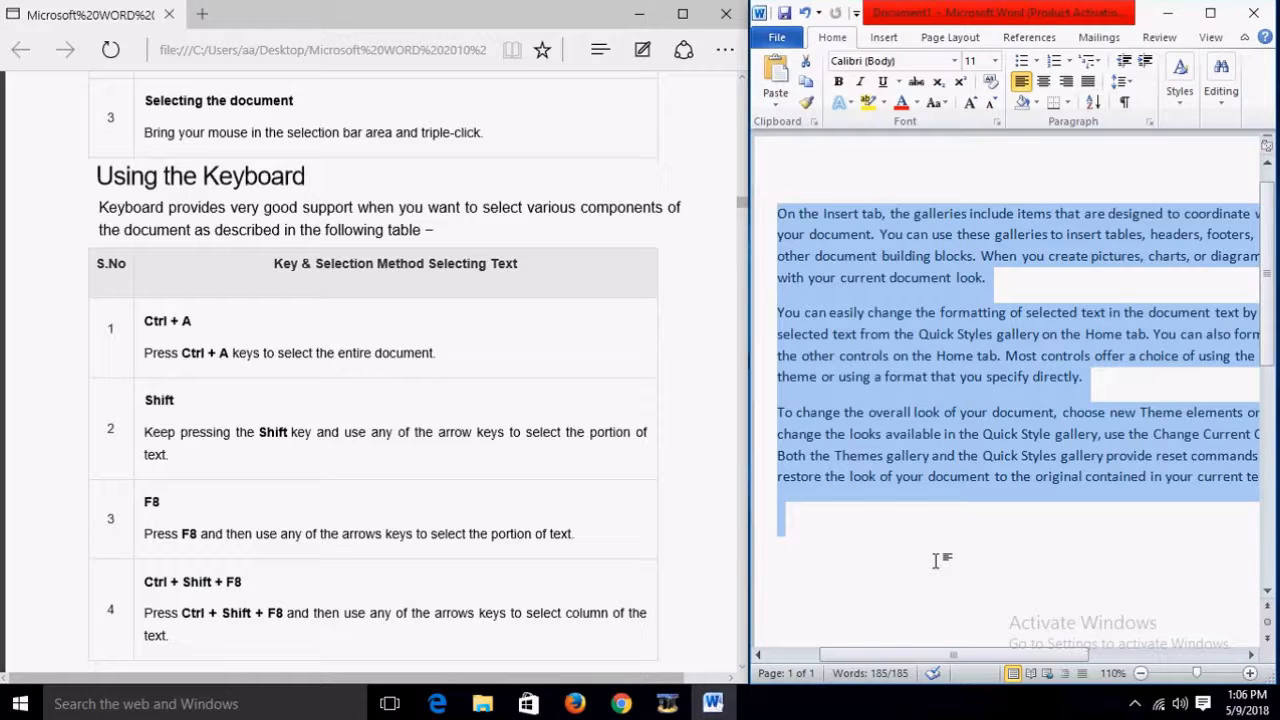
{"action": "left_click", "coordinate": [920, 567]}
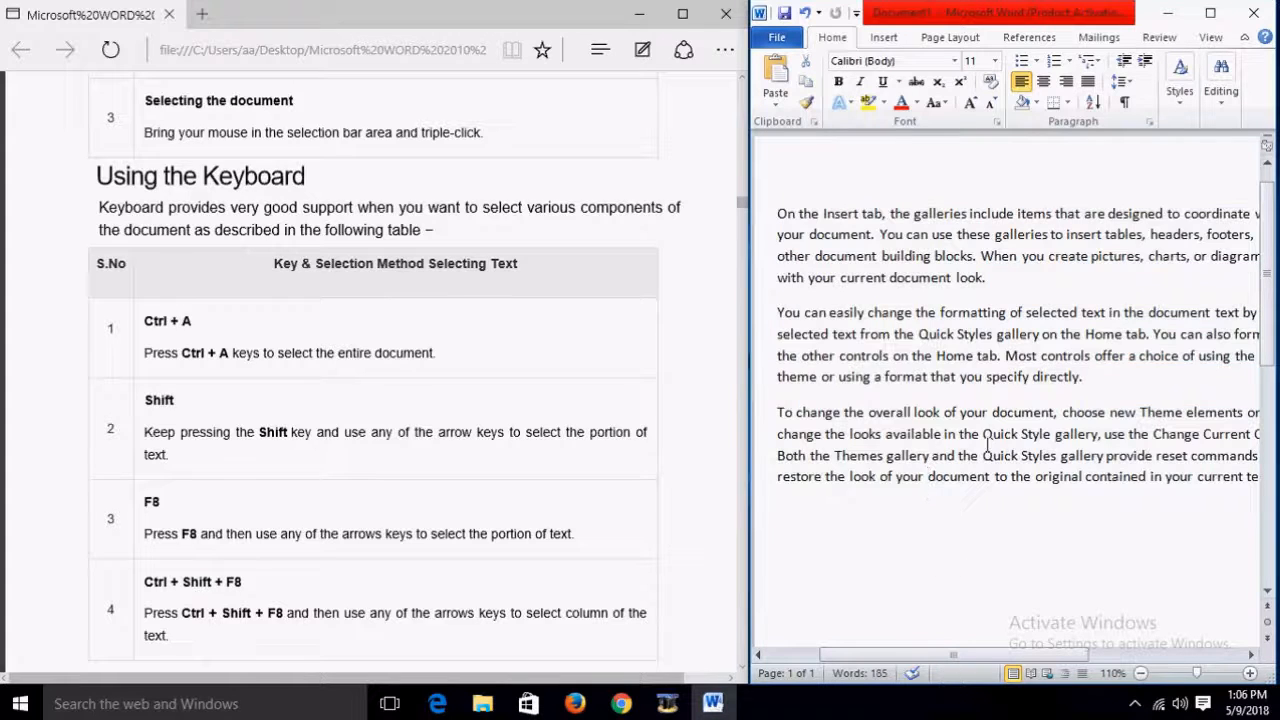
{"action": "left_click_drag", "start_coordinate": [983, 434], "coordinate": [1098, 434]}
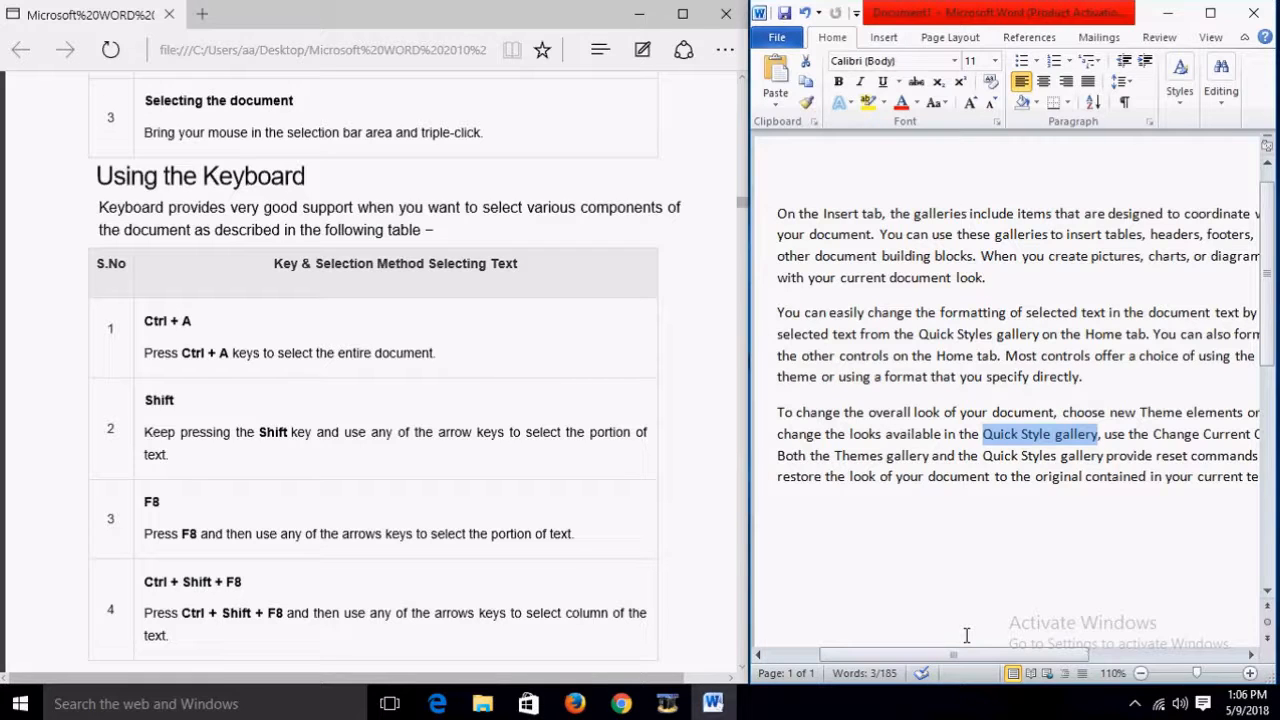
{"action": "scroll", "coordinate": [645, 505], "scroll_direction": "down", "scroll_amount": 3}
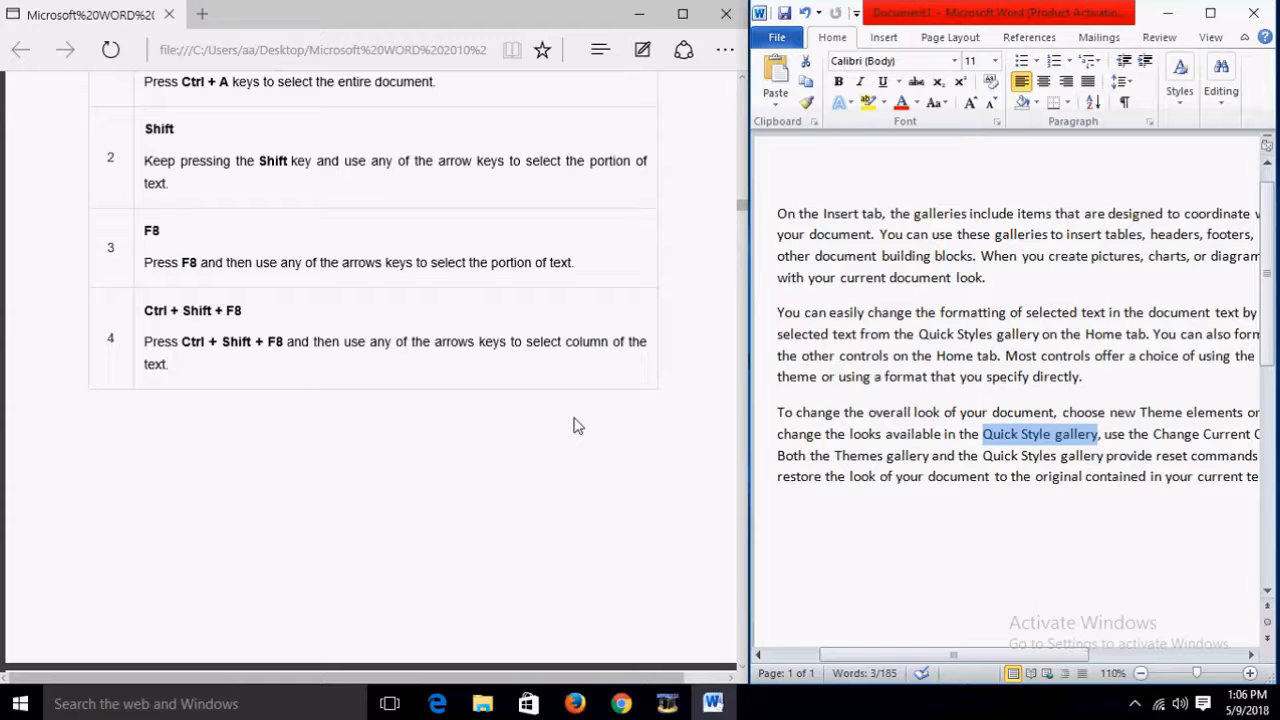
{"action": "scroll", "coordinate": [575, 425], "scroll_direction": "down", "scroll_amount": 5}
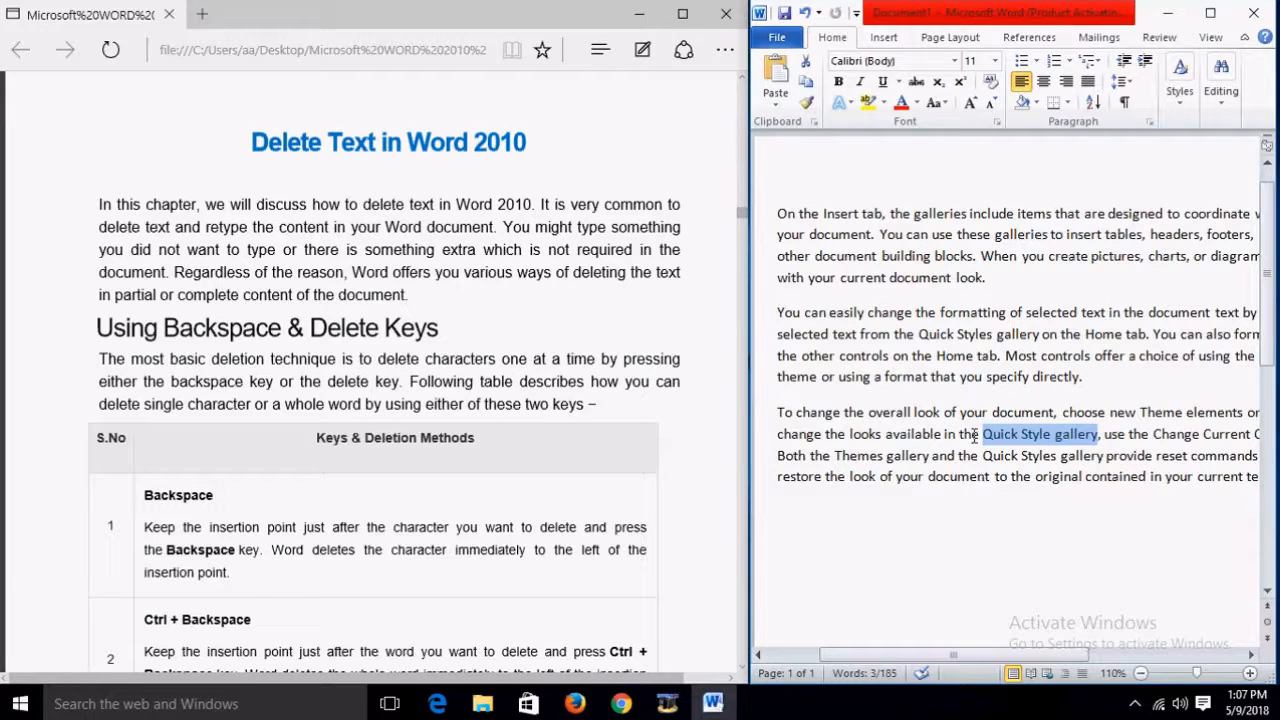
{"action": "left_click_drag", "start_coordinate": [1222, 511], "coordinate": [788, 218]}
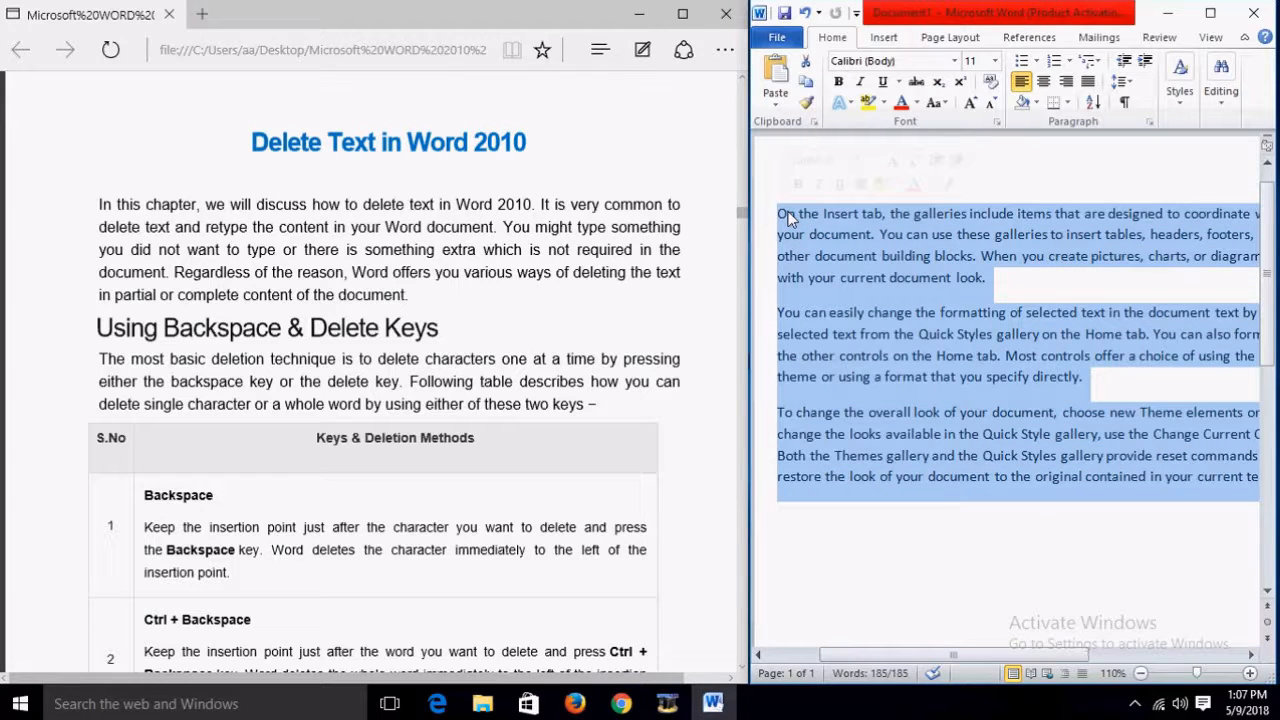
{"action": "key", "text": "Delete"}
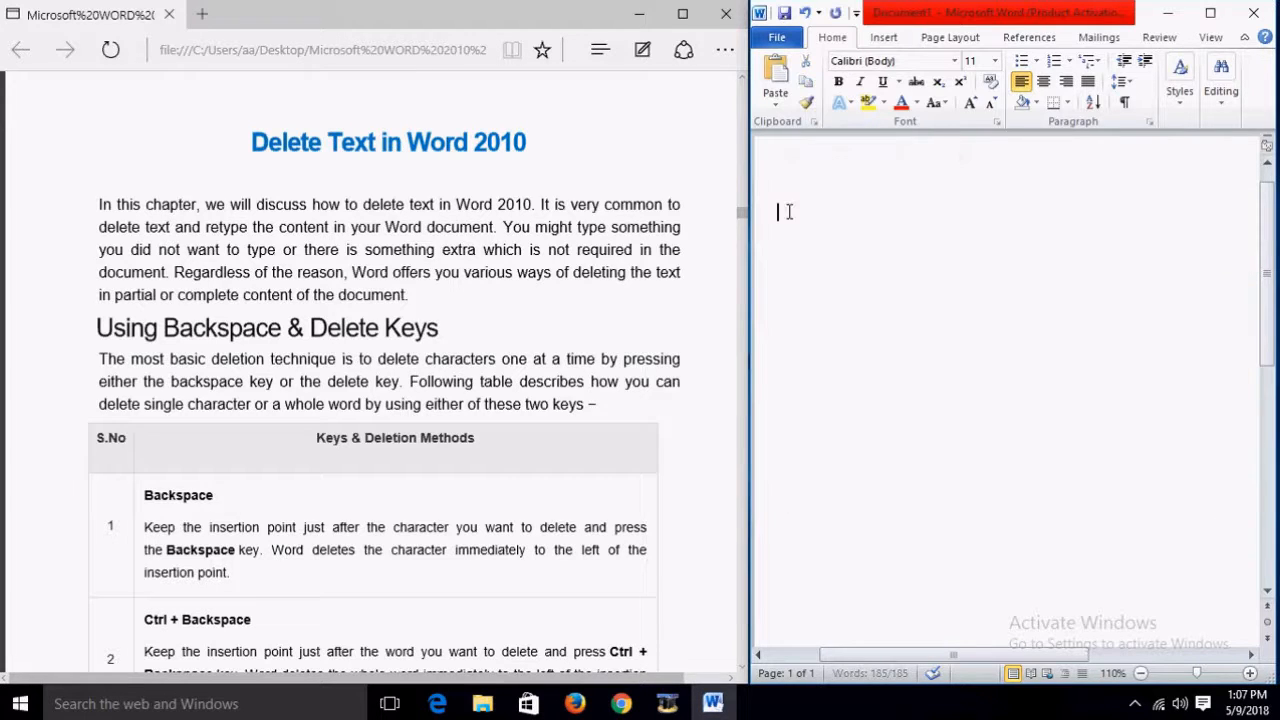
{"action": "key", "text": "ctrl+z"}
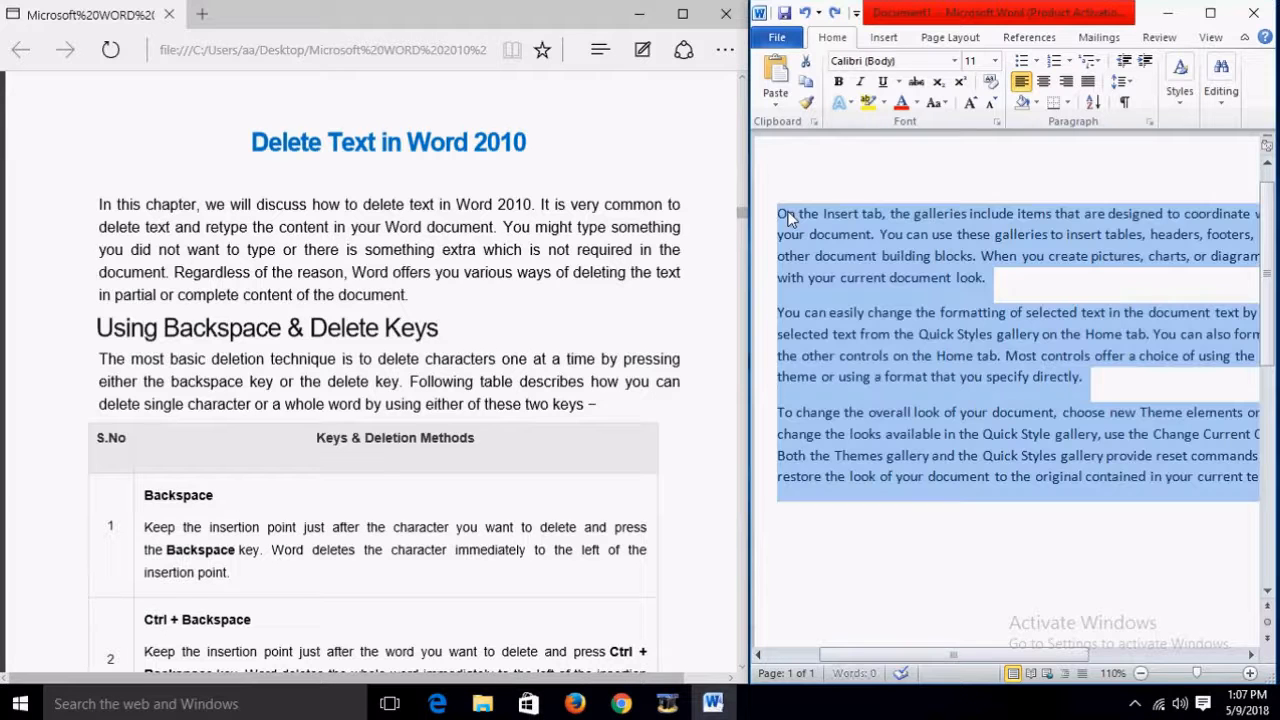
{"action": "left_click", "coordinate": [846, 436]}
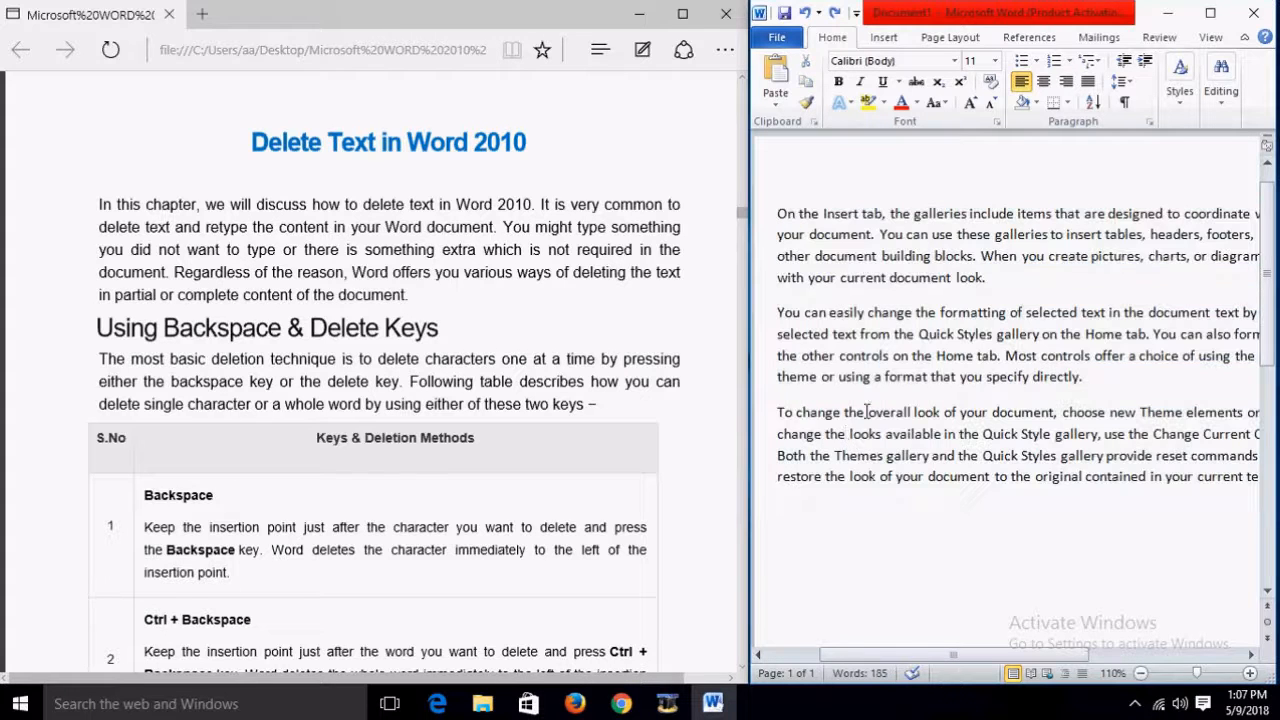
{"action": "left_click_drag", "start_coordinate": [1084, 377], "coordinate": [797, 388]}
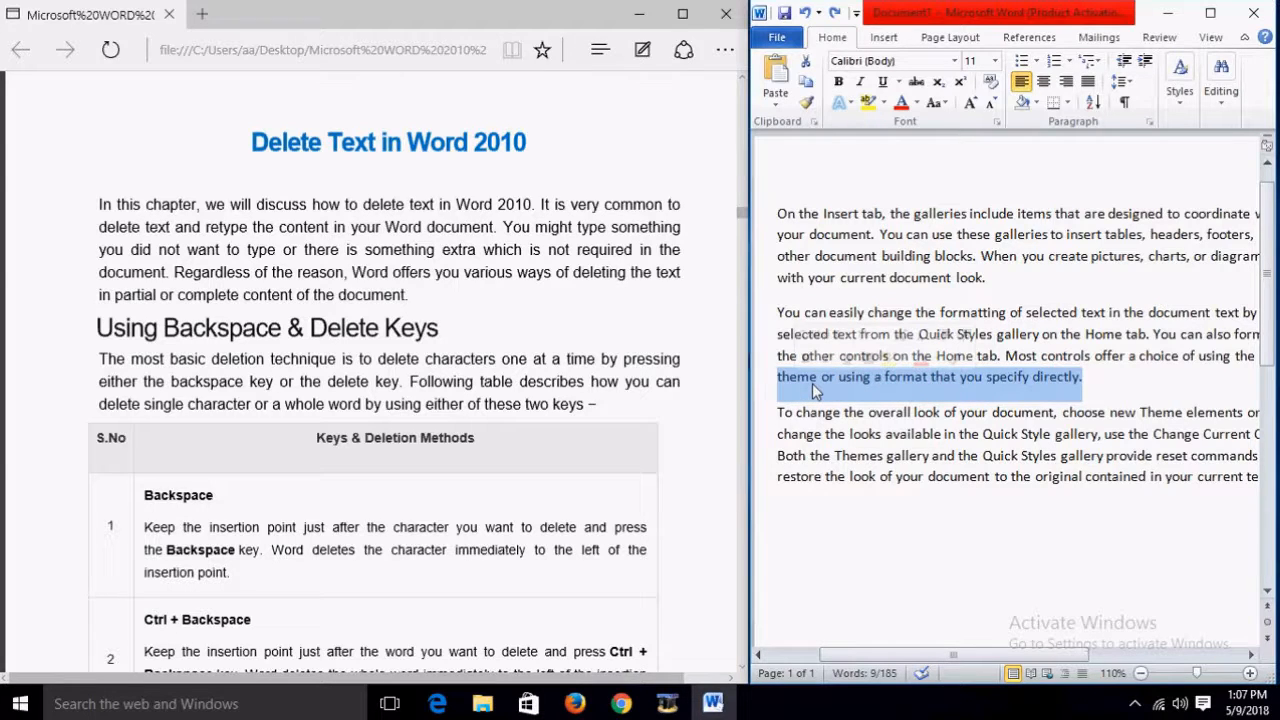
{"action": "right_click", "coordinate": [812, 383]}
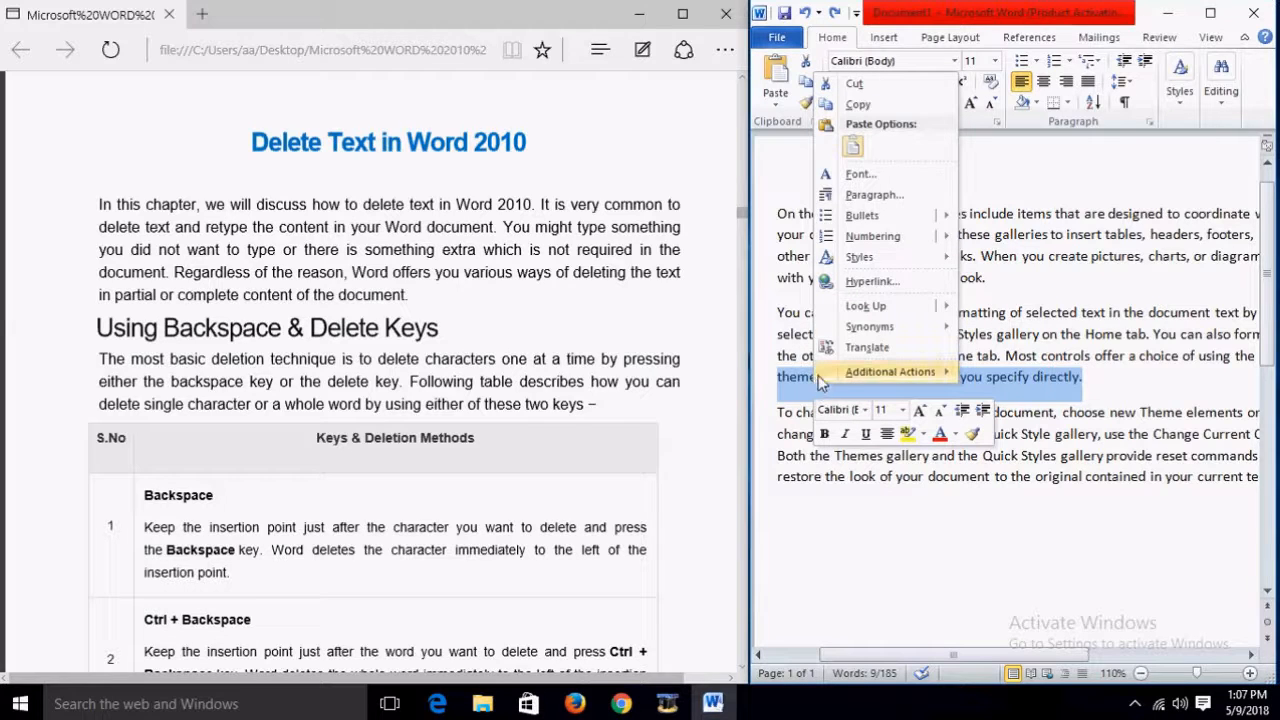
{"action": "mouse_move", "coordinate": [843, 376]}
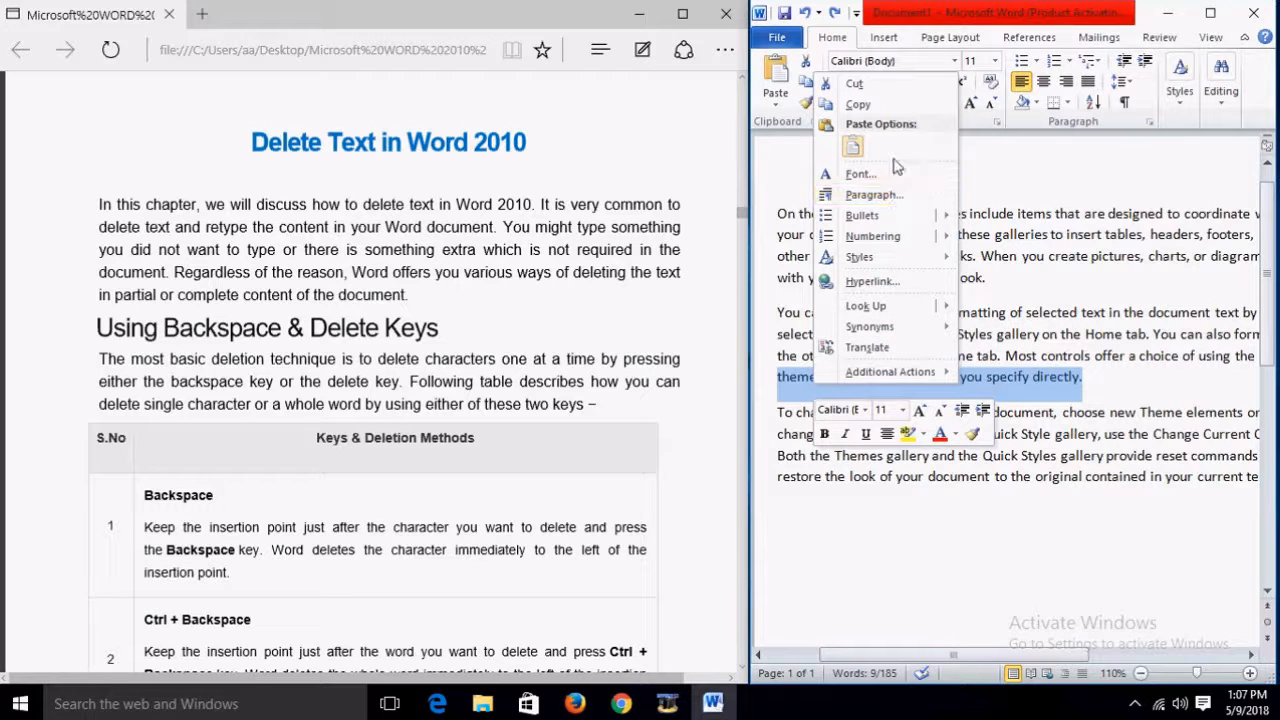
{"action": "left_click", "coordinate": [1110, 462]}
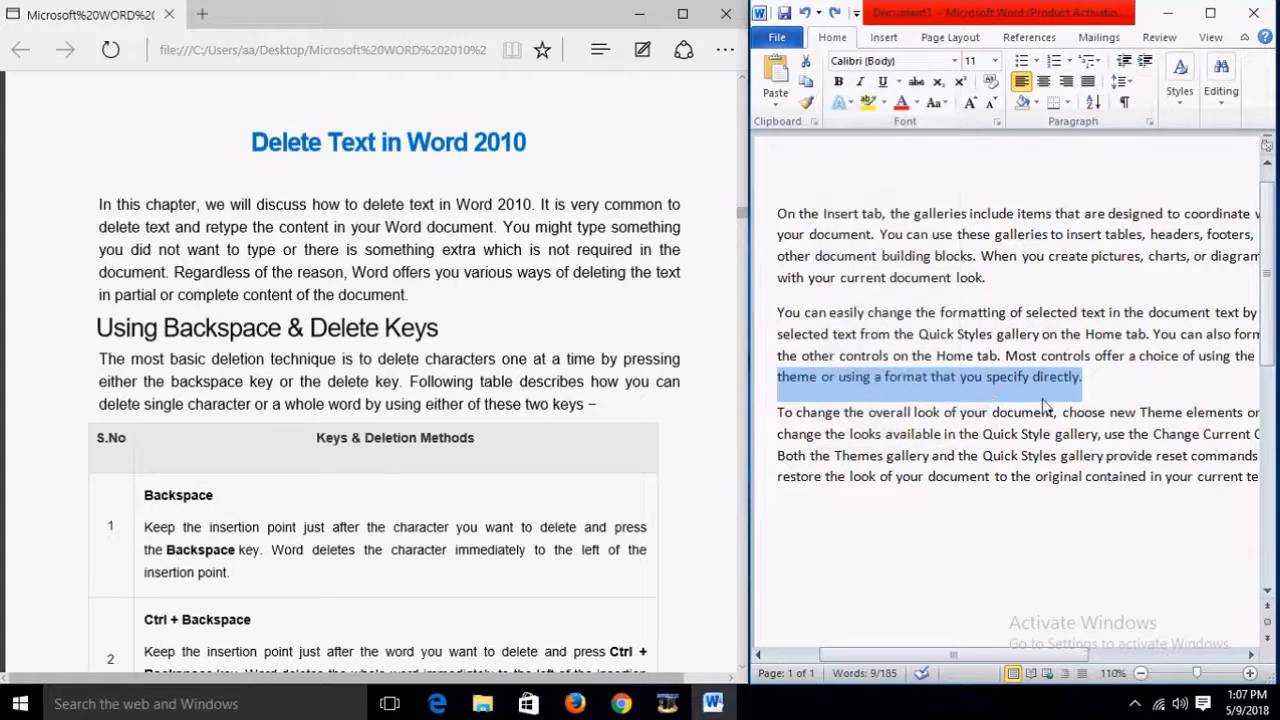
{"action": "right_click", "coordinate": [1035, 386]}
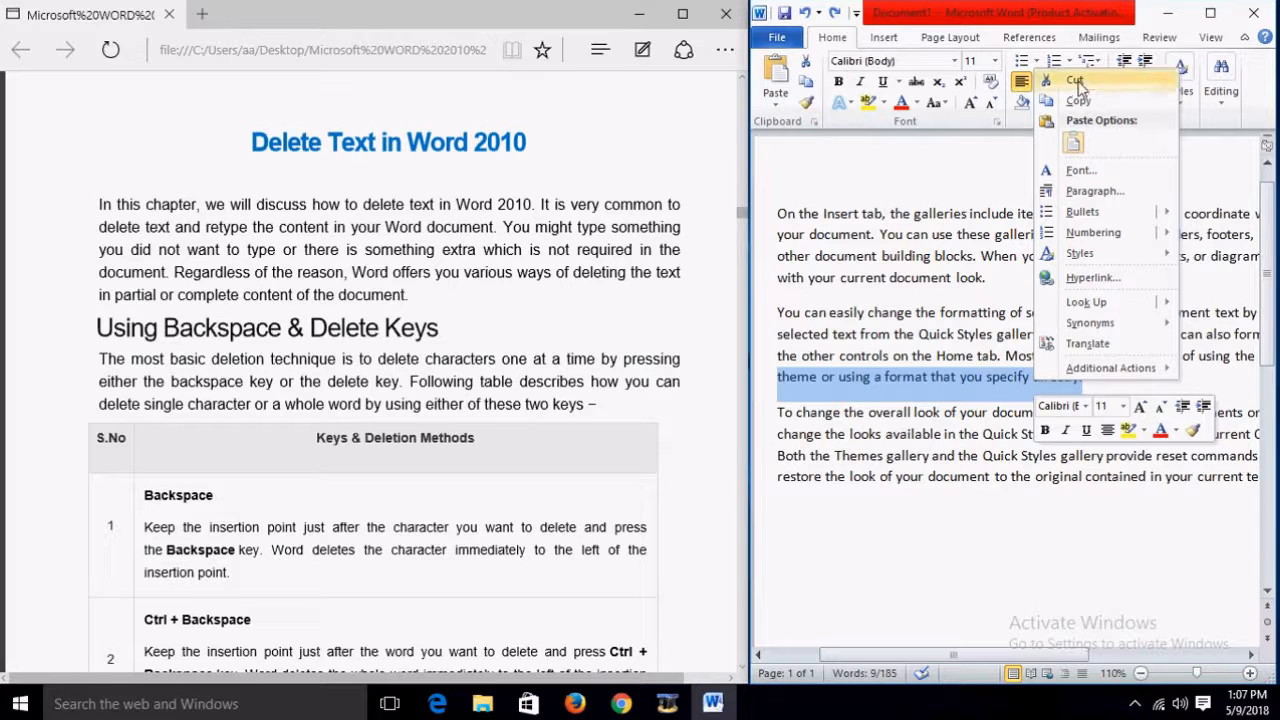
{"action": "mouse_move", "coordinate": [1080, 253]}
{"action": "left_click", "coordinate": [960, 510]}
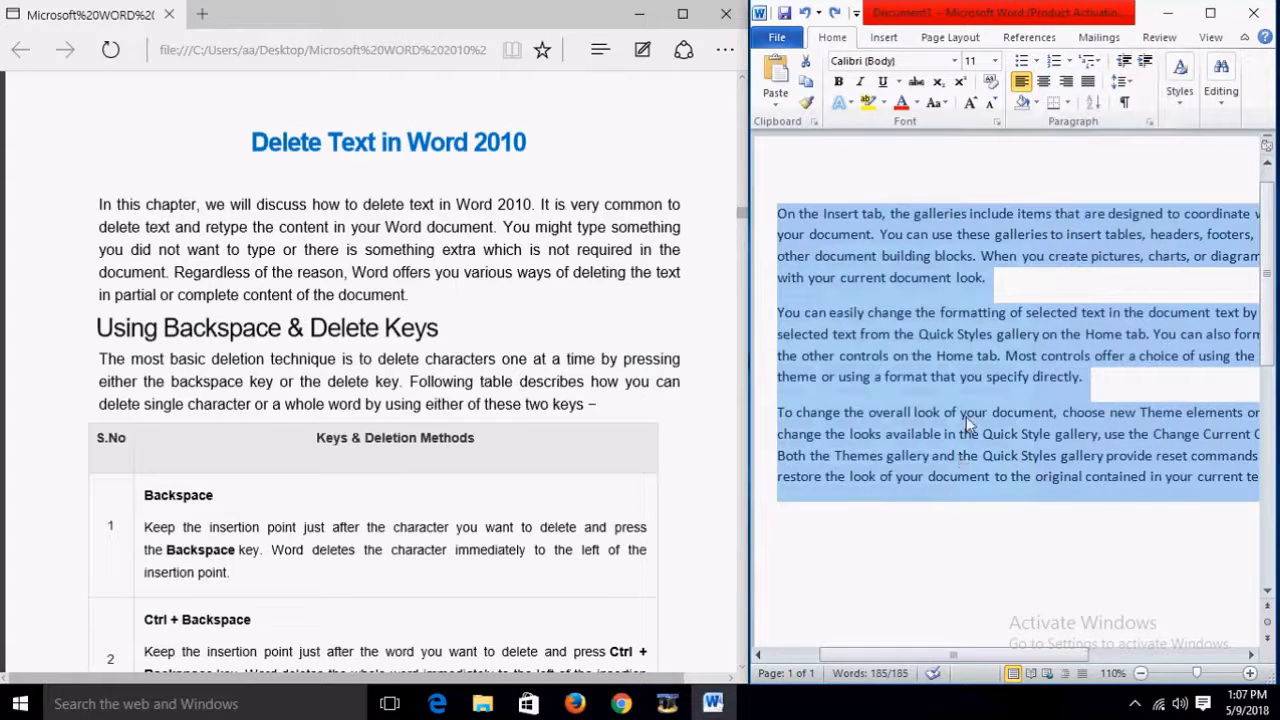
Step: Highlight the second paragraph from 'You can easily change' through 'directly.'
{"action": "left_click", "coordinate": [966, 416]}
{"action": "left_click_drag", "start_coordinate": [1108, 377], "coordinate": [788, 320]}
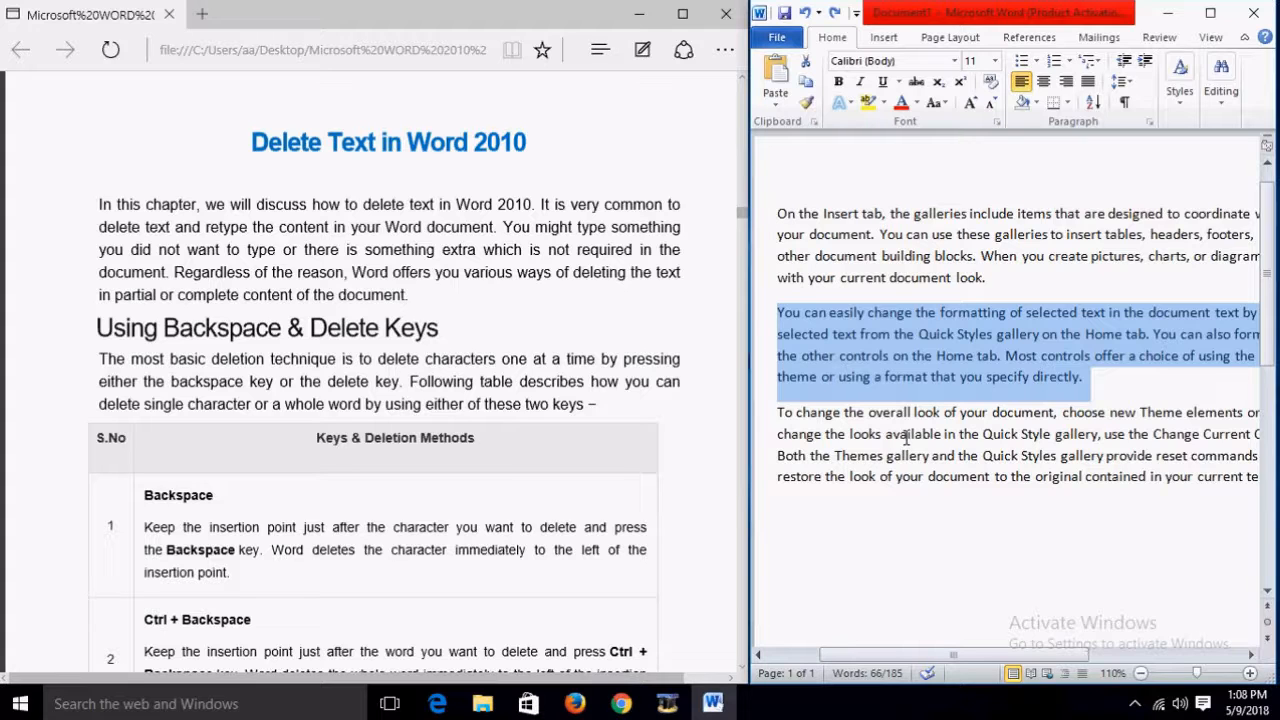
{"action": "scroll", "coordinate": [560, 405], "scroll_direction": "down", "scroll_amount": 3}
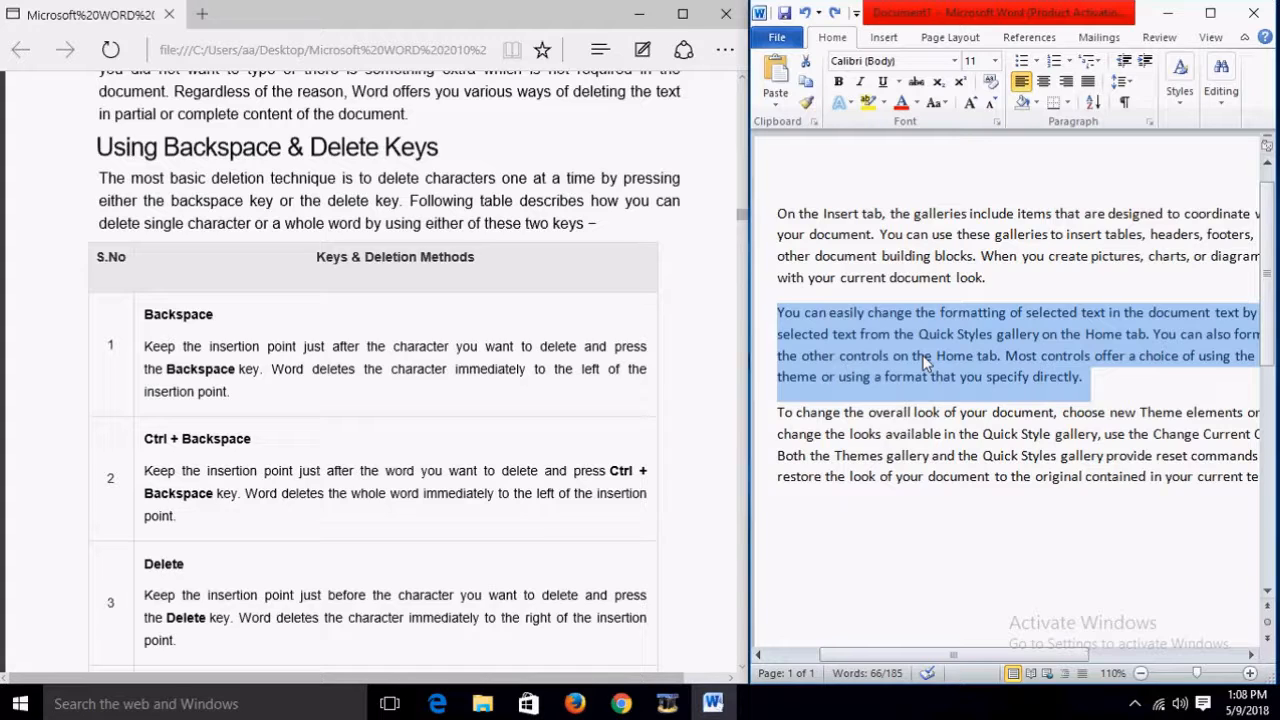
{"action": "left_click", "coordinate": [1103, 387]}
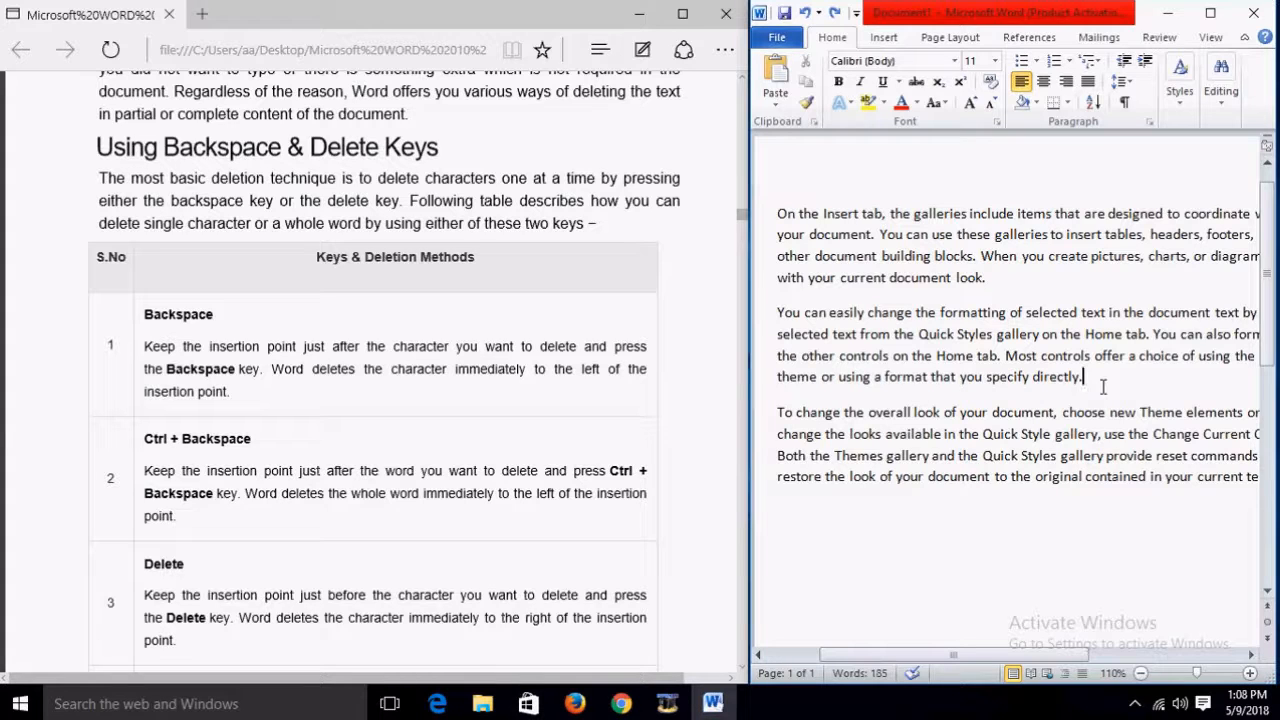
{"action": "key", "text": "BackSpace"}
{"action": "key", "text": "BackSpace"}
{"action": "key", "text": "BackSpace"}
{"action": "key", "text": "BackSpace"}
{"action": "key", "text": "BackSpace"}
{"action": "key", "text": "BackSpace"}
{"action": "key", "text": "BackSpace"}
{"action": "key", "text": "BackSpace"}
{"action": "key", "text": "BackSpace"}
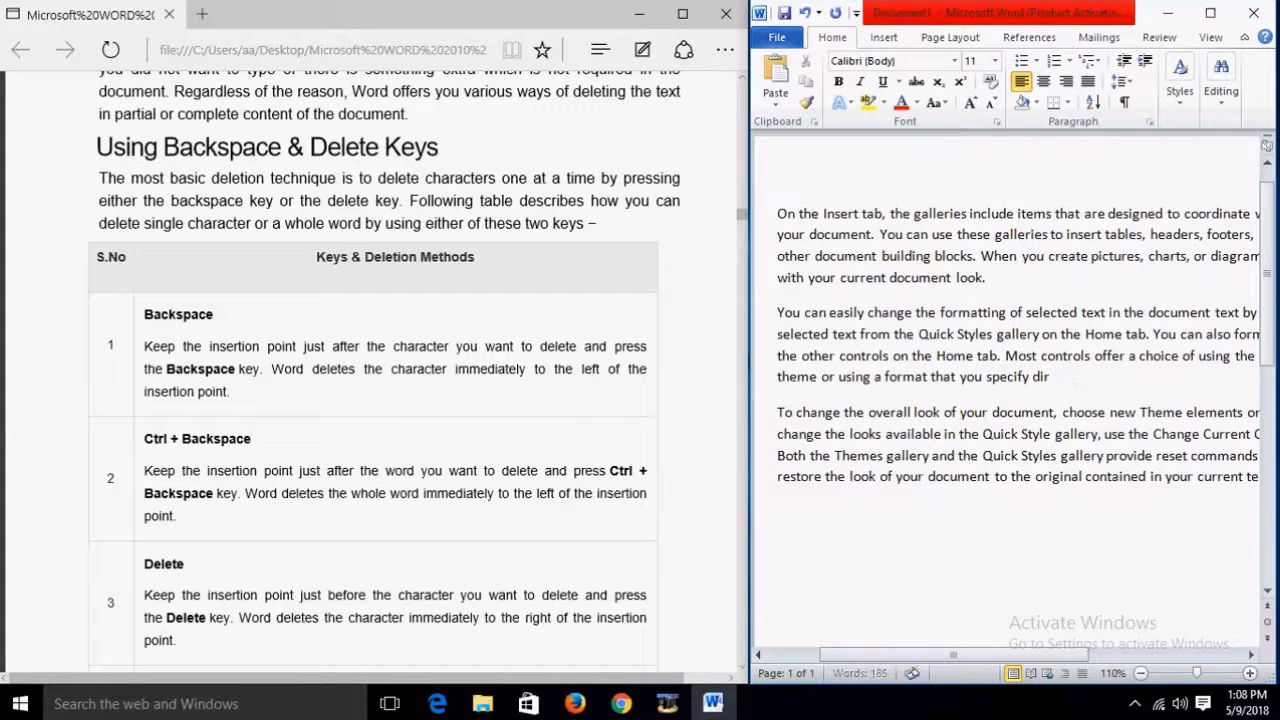
{"action": "key", "text": "ctrl+z"}
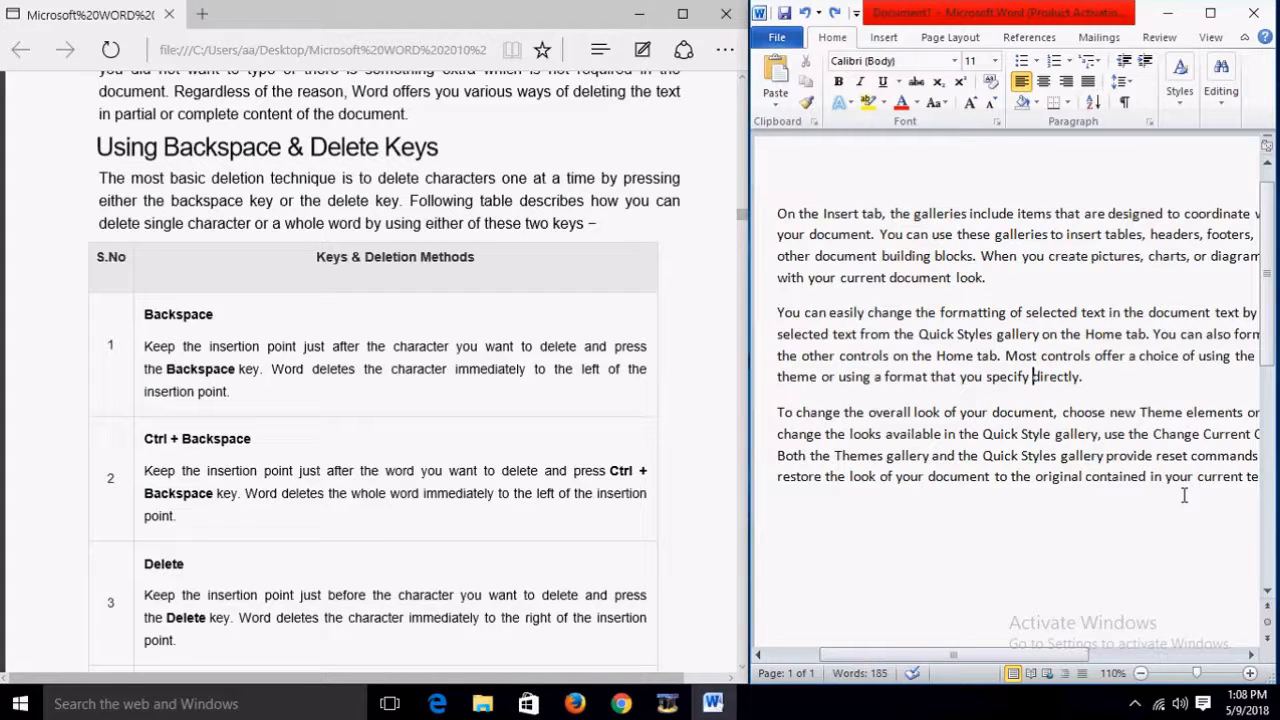
{"action": "key", "text": "Delete"}
{"action": "key", "text": "Delete"}
{"action": "key", "text": "Delete"}
{"action": "key", "text": "Delete"}
{"action": "key", "text": "Delete"}
{"action": "key", "text": "Delete"}
{"action": "key", "text": "Delete"}
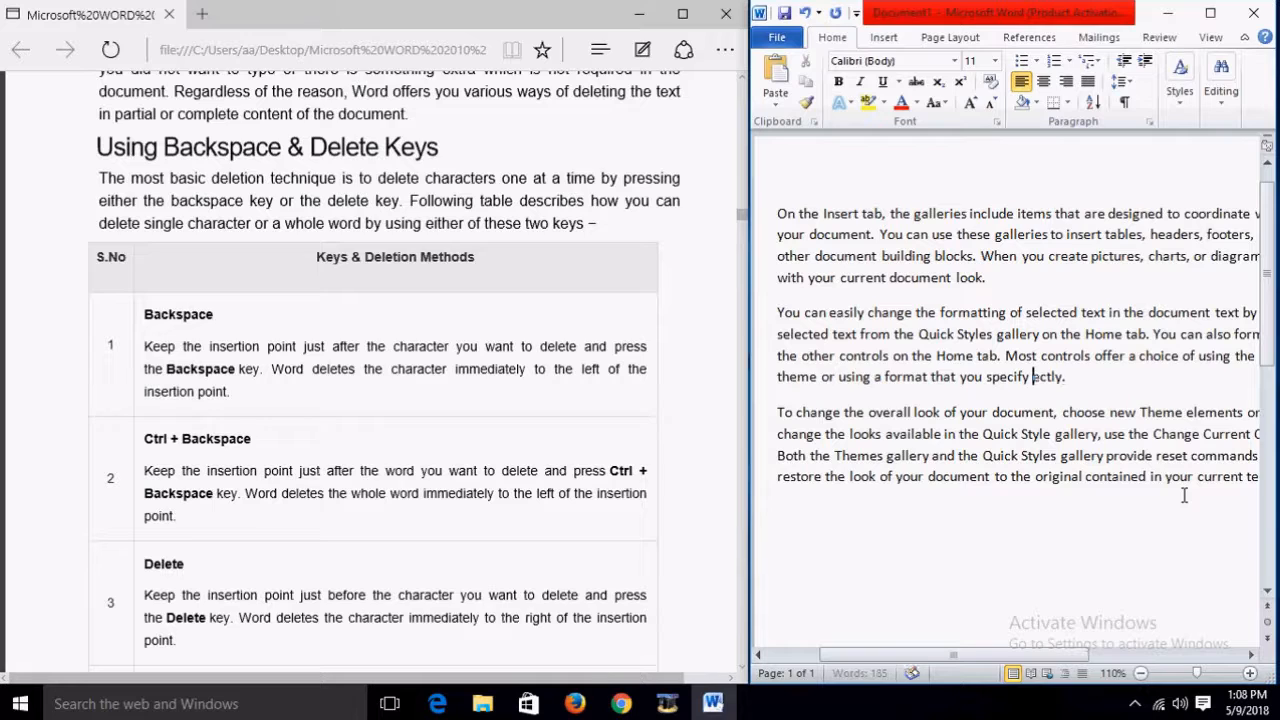
{"action": "key", "text": "Delete"}
{"action": "key", "text": "Delete"}
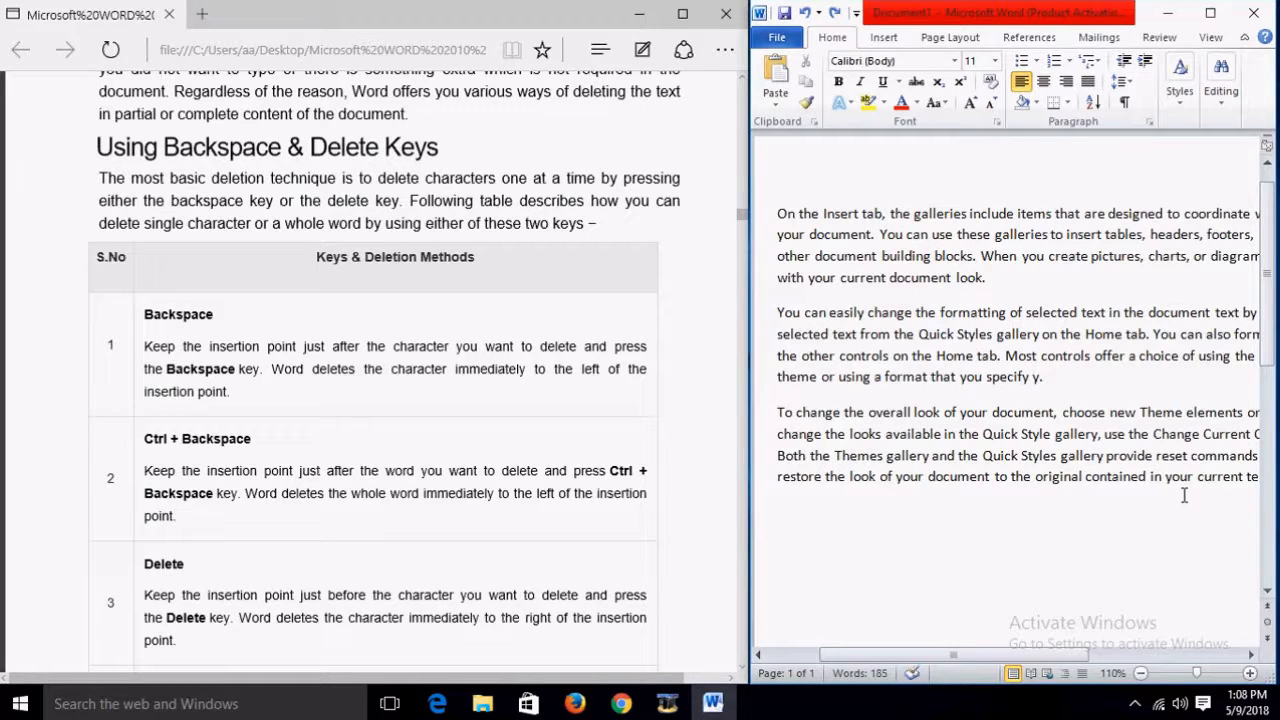
{"action": "key", "text": "ctrl+z"}
{"action": "key", "text": "ctrl+z"}
{"action": "key", "text": "ctrl+z"}
{"action": "key", "text": "ctrl+z"}
{"action": "key", "text": "ctrl+z"}
{"action": "left_click", "coordinate": [1170, 562]}
{"action": "left_click", "coordinate": [1133, 374]}
{"action": "key", "text": "BackSpace"}
{"action": "type", "text": "."}
{"action": "scroll", "coordinate": [652, 352], "scroll_direction": "down", "scroll_amount": 1}
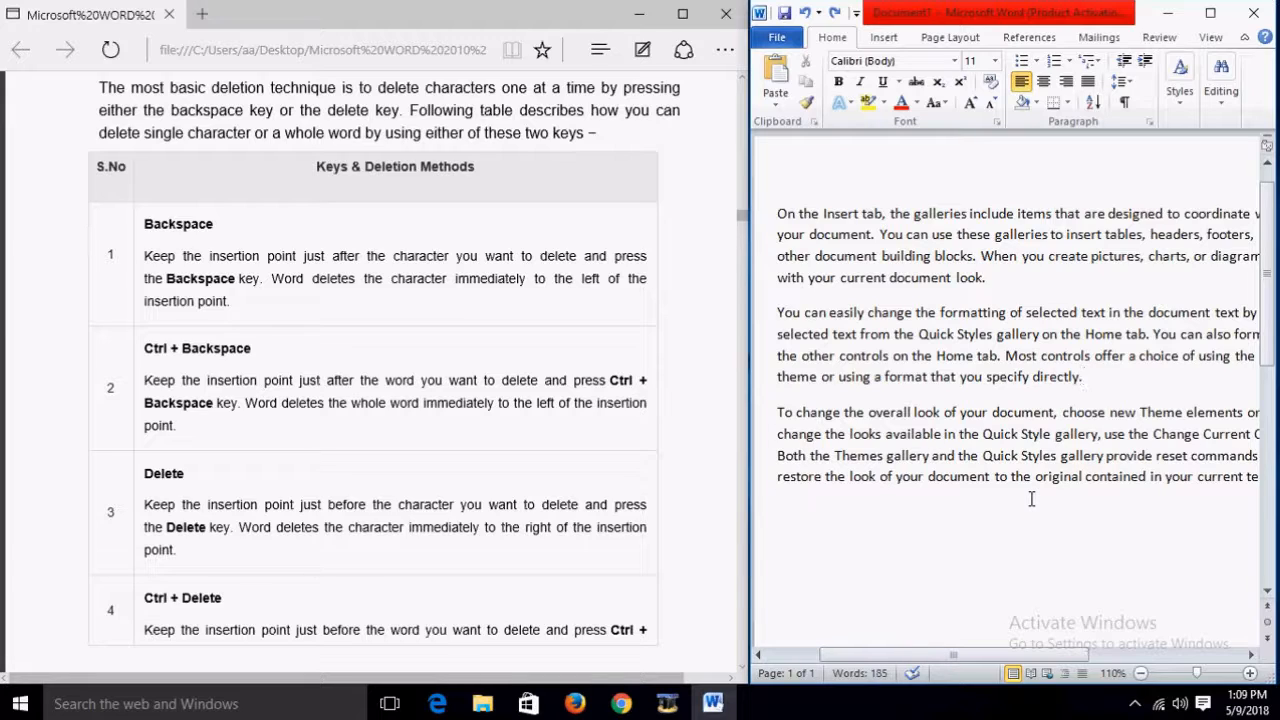
{"action": "key", "text": "ctrl+BackSpace"}
{"action": "key", "text": "ctrl+BackSpace"}
{"action": "type", "text": "directly."}
{"action": "left_click", "coordinate": [1038, 384]}
{"action": "key", "text": "Delete"}
{"action": "key", "text": "Delete"}
{"action": "key", "text": "Delete"}
{"action": "key", "text": "Delete"}
{"action": "key", "text": "ctrl+Delete"}
{"action": "key", "text": "ctrl+z"}
{"action": "key", "text": "ctrl+z"}
{"action": "scroll", "coordinate": [603, 471], "scroll_direction": "down", "scroll_amount": 4}
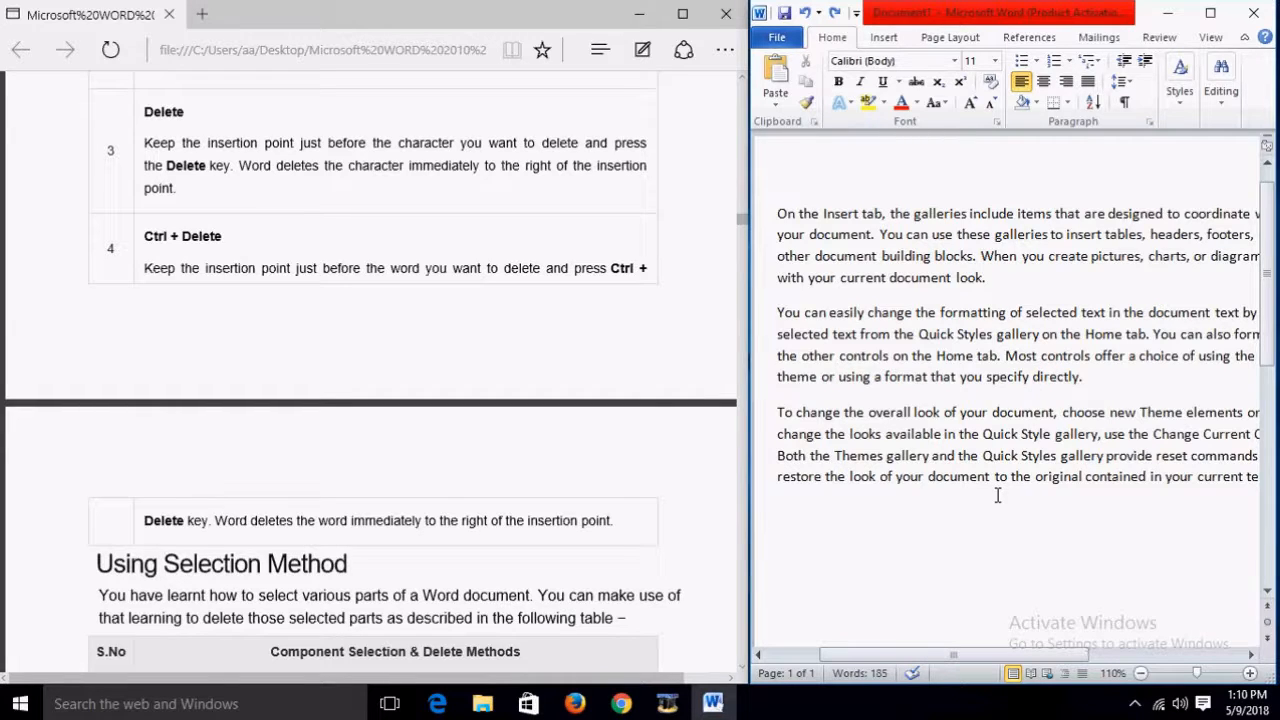
{"action": "key", "text": "ctrl+Left"}
{"action": "key", "text": "ctrl+Delete"}
{"action": "key", "text": "ctrl+z"}
{"action": "left_click", "coordinate": [1056, 435]}
{"action": "scroll", "coordinate": [1050, 436], "scroll_direction": "down", "scroll_amount": 2}
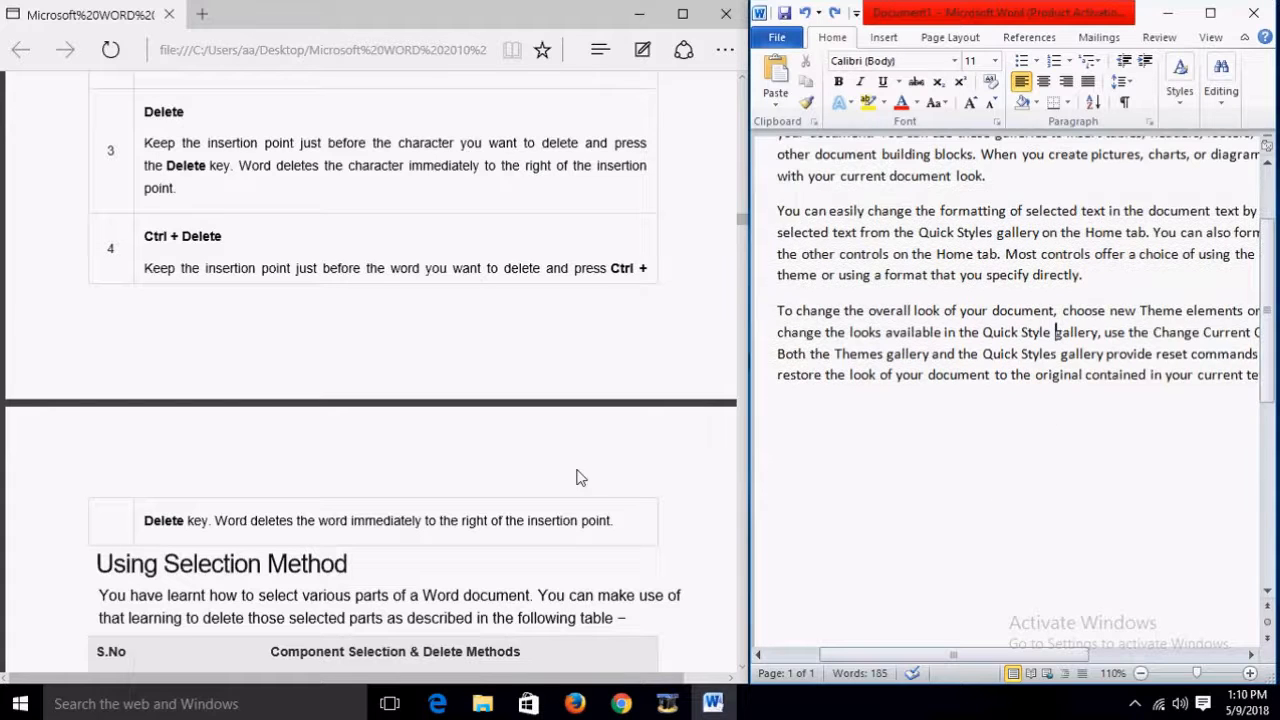
{"action": "scroll", "coordinate": [565, 478], "scroll_direction": "down", "scroll_amount": 3}
{"action": "scroll", "coordinate": [565, 478], "scroll_direction": "down", "scroll_amount": 2}
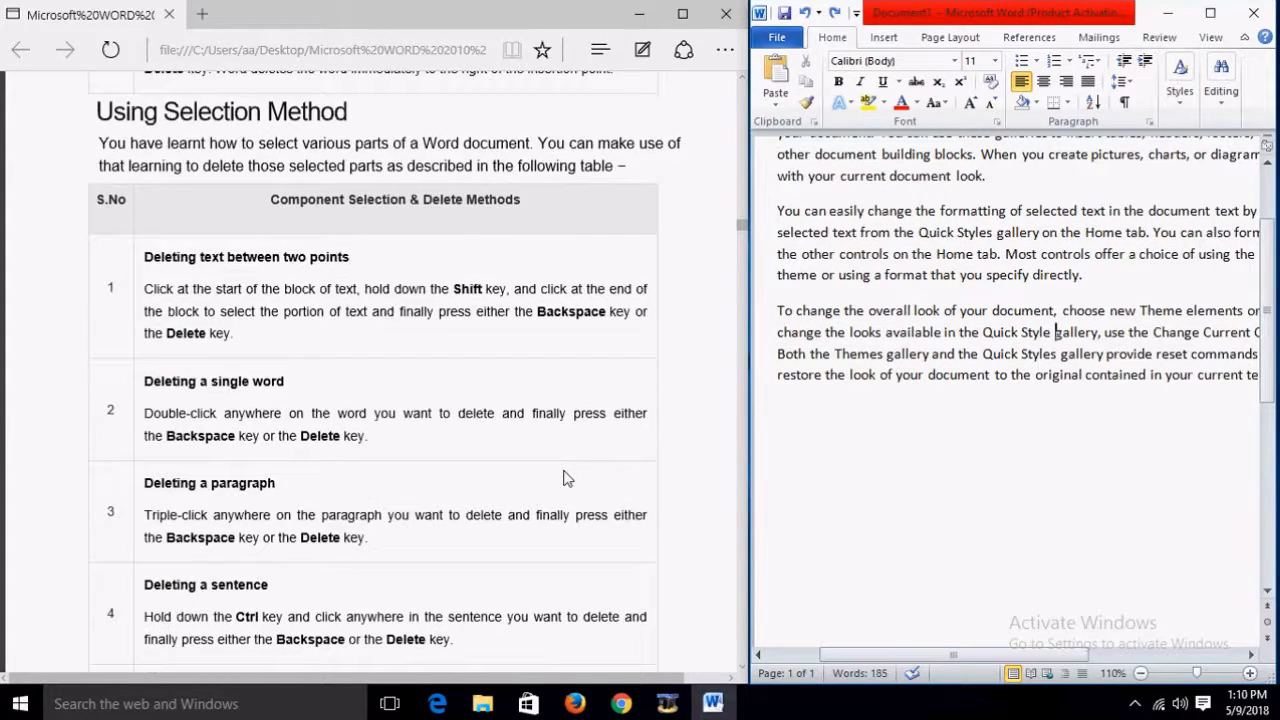
{"action": "scroll", "coordinate": [565, 478], "scroll_direction": "up", "scroll_amount": 1}
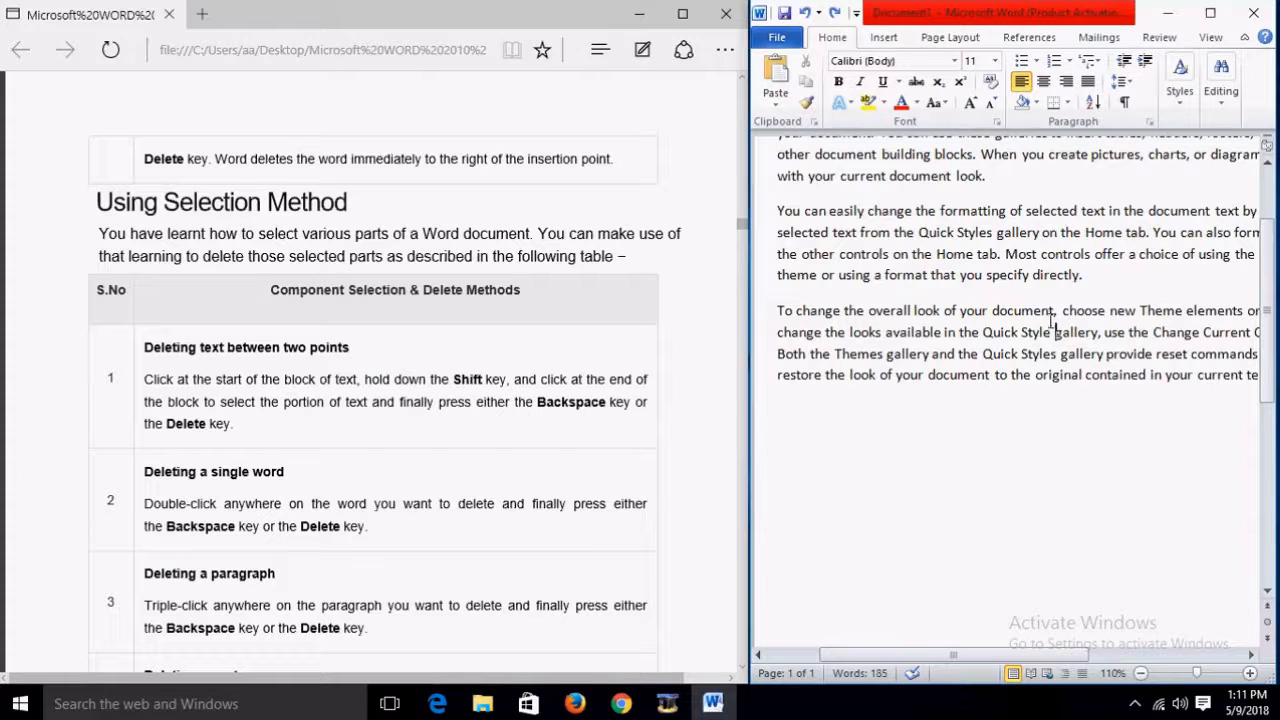
{"action": "left_click_drag", "start_coordinate": [1056, 311], "coordinate": [787, 313]}
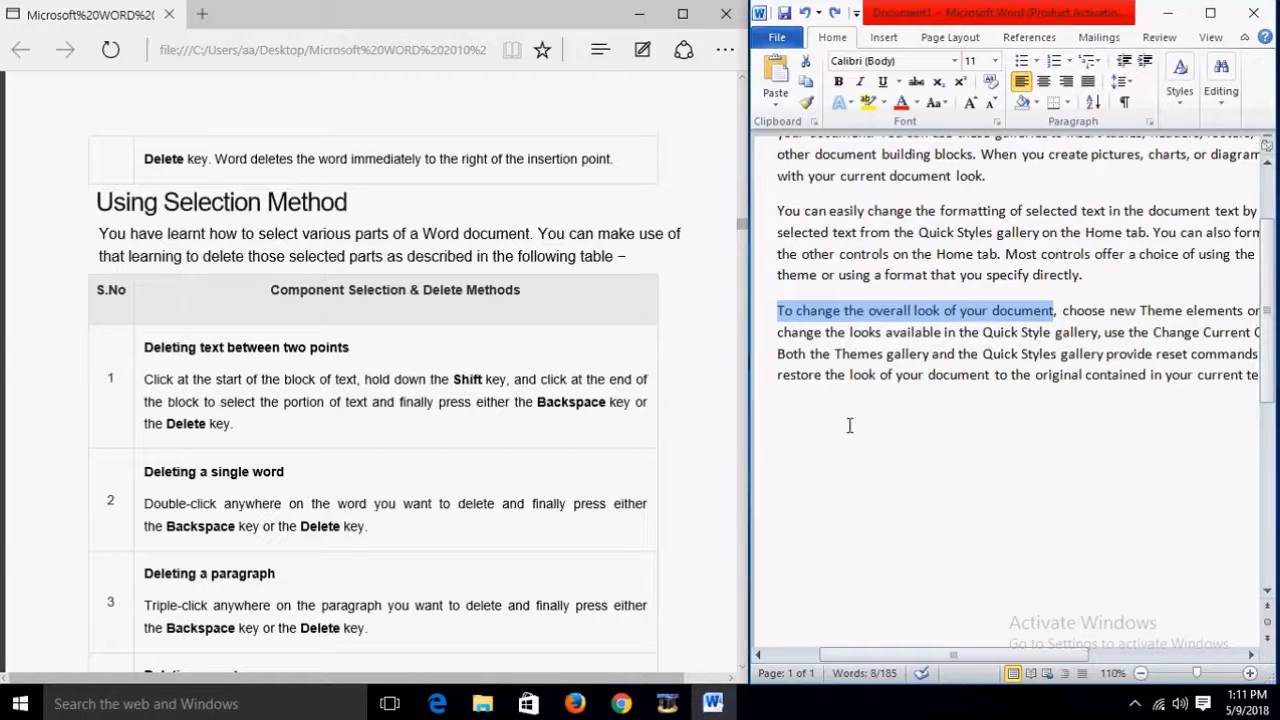
{"action": "scroll", "coordinate": [697, 406], "scroll_direction": "down", "scroll_amount": 1}
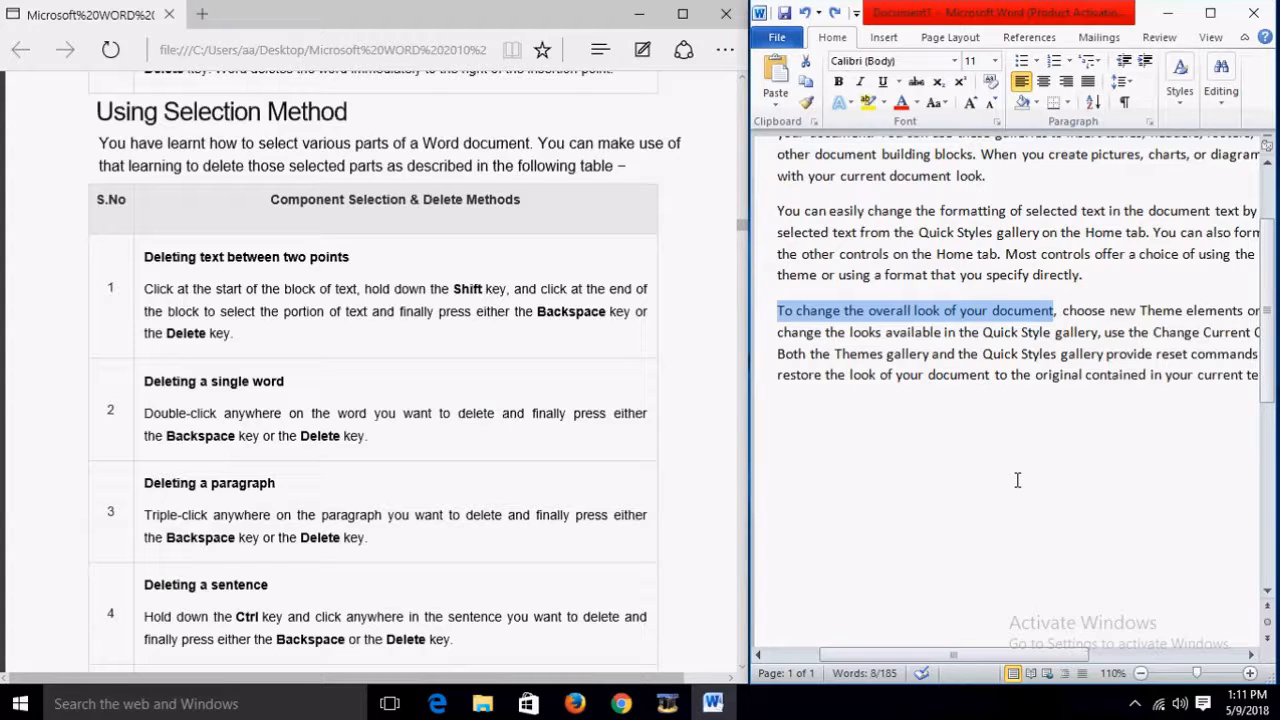
{"action": "scroll", "coordinate": [686, 498], "scroll_direction": "down", "scroll_amount": 3}
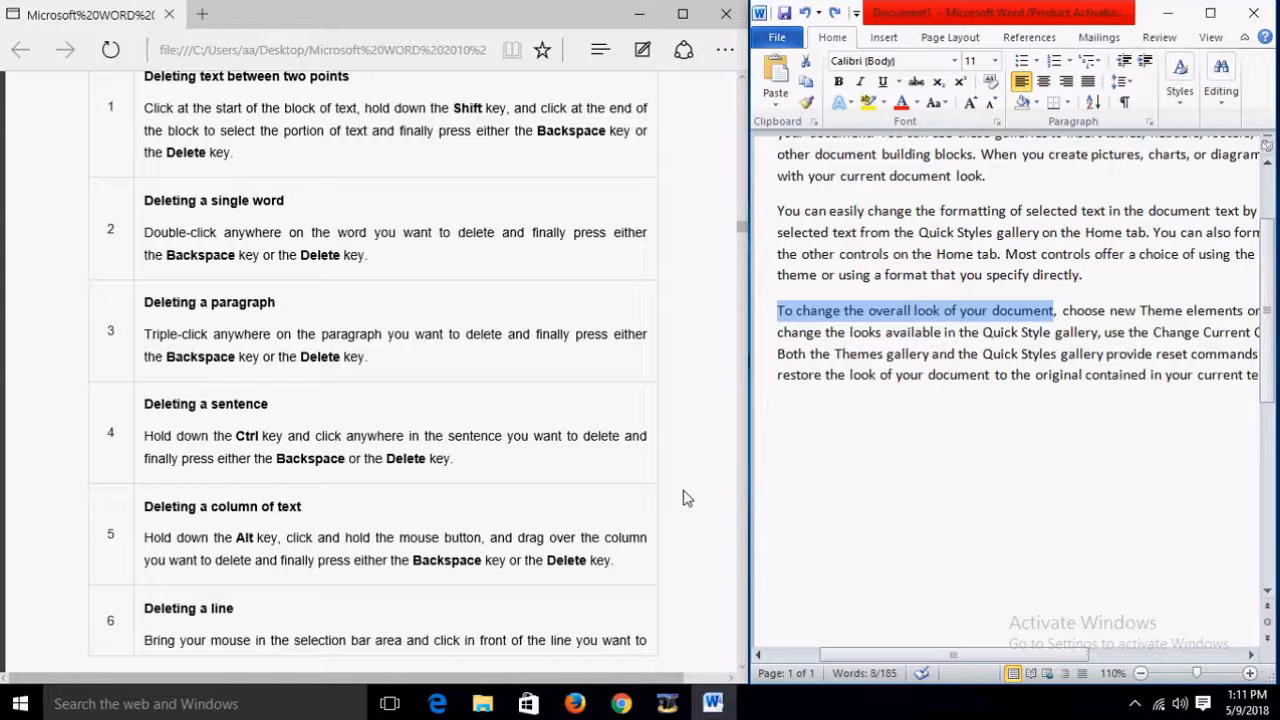
{"action": "scroll", "coordinate": [605, 498], "scroll_direction": "down", "scroll_amount": 3}
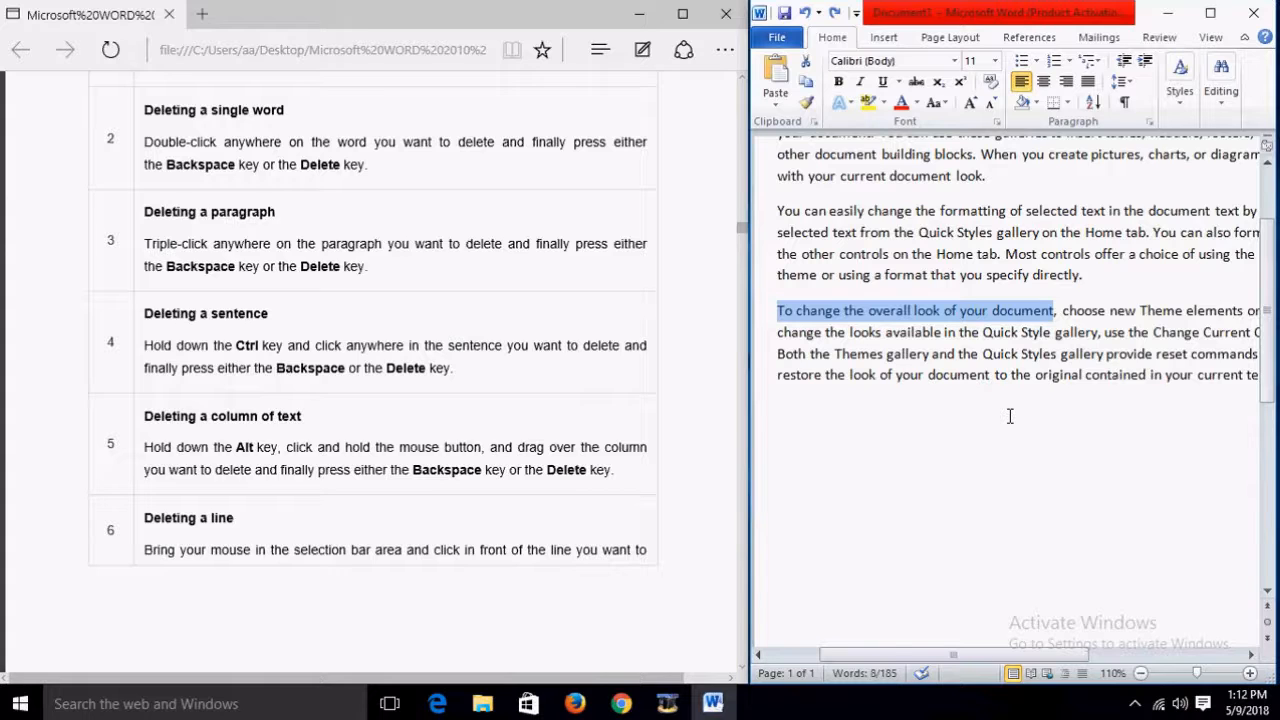
{"action": "scroll", "coordinate": [560, 350], "scroll_direction": "down", "scroll_amount": 3}
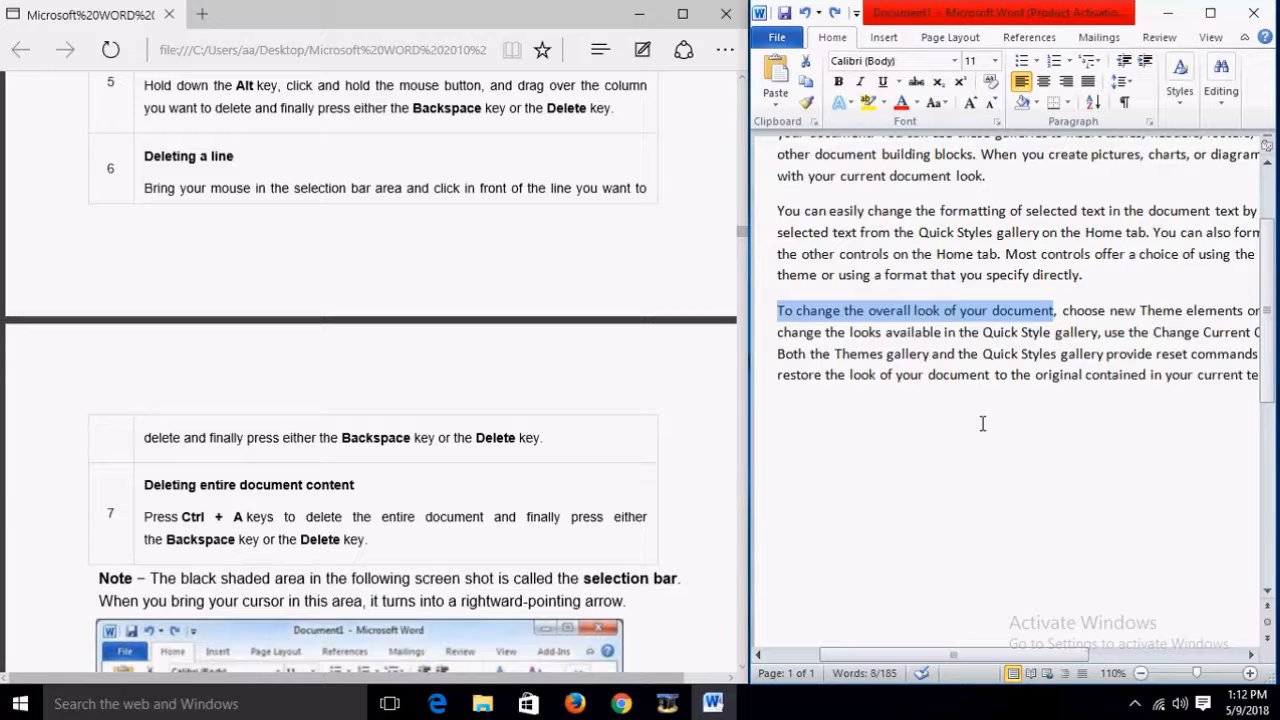
{"action": "scroll", "coordinate": [983, 424], "scroll_direction": "down", "scroll_amount": 1}
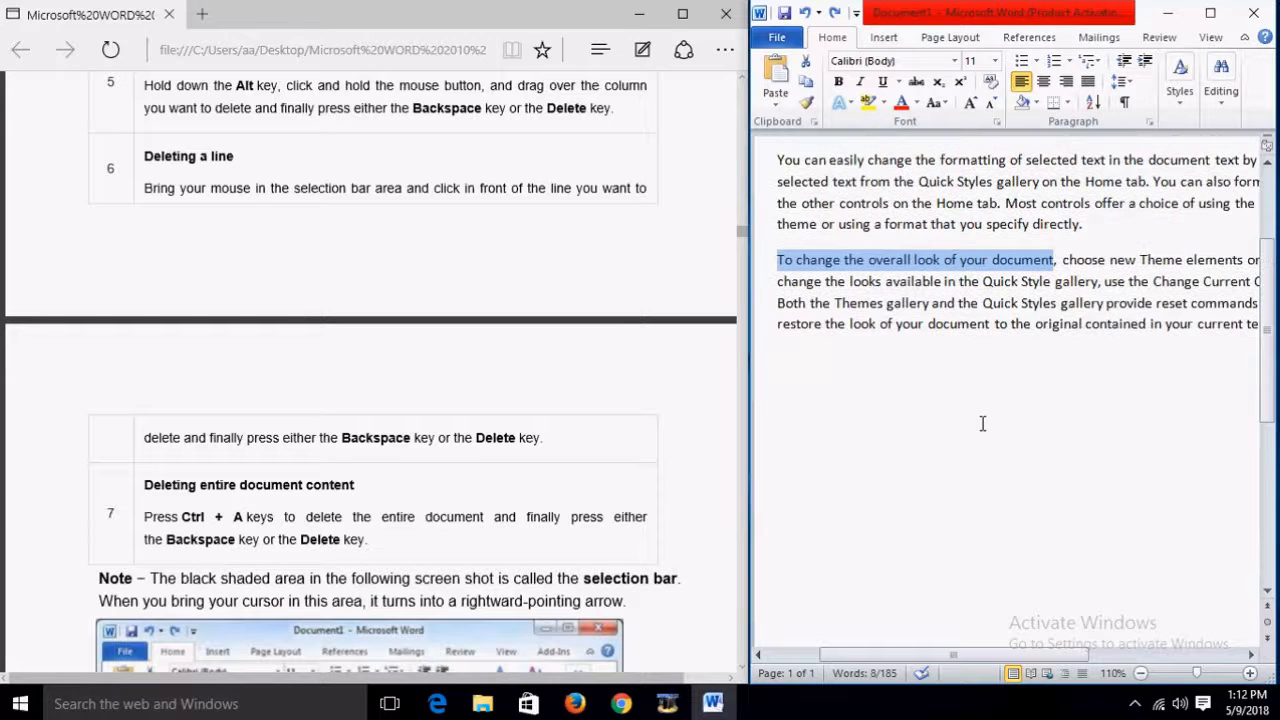
{"action": "scroll", "coordinate": [983, 424], "scroll_direction": "up", "scroll_amount": 4}
{"action": "left_click", "coordinate": [974, 368]}
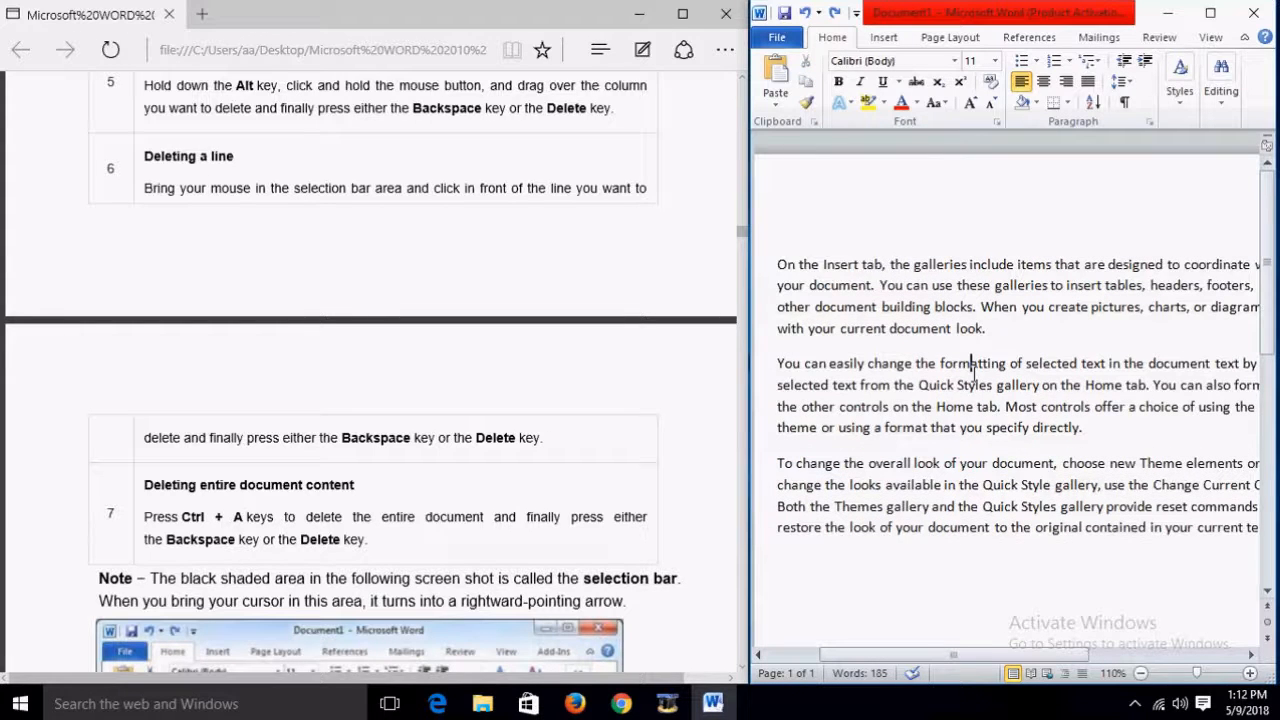
{"action": "key", "text": "ctrl+a"}
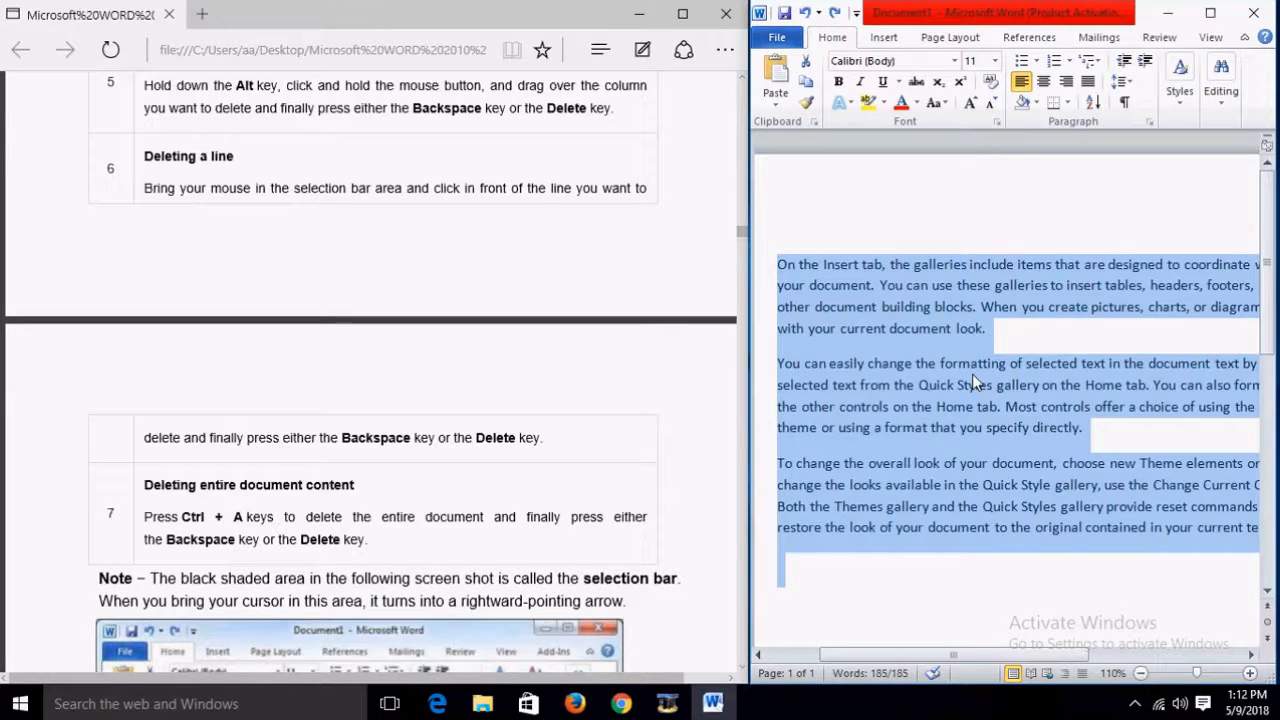
{"action": "key", "text": "Delete"}
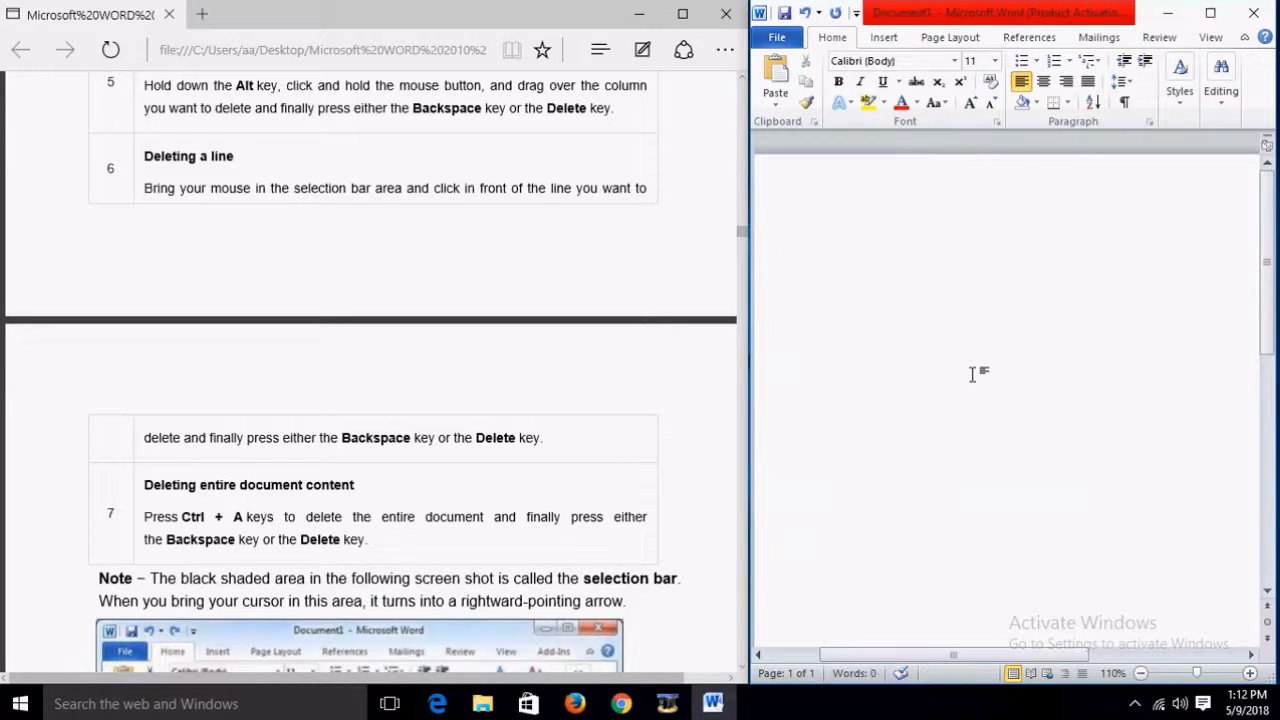
{"action": "key", "text": "ctrl+z"}
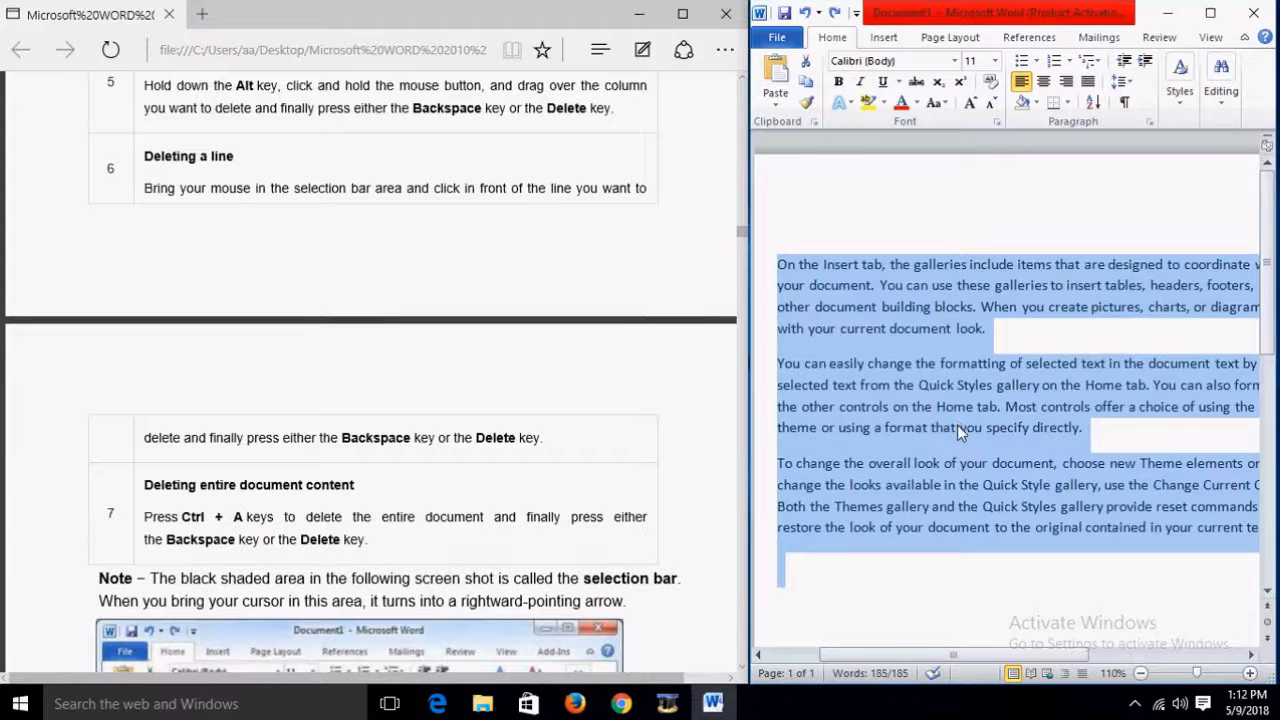
{"action": "left_click", "coordinate": [565, 489]}
{"action": "scroll", "coordinate": [565, 489], "scroll_direction": "down", "scroll_amount": 3}
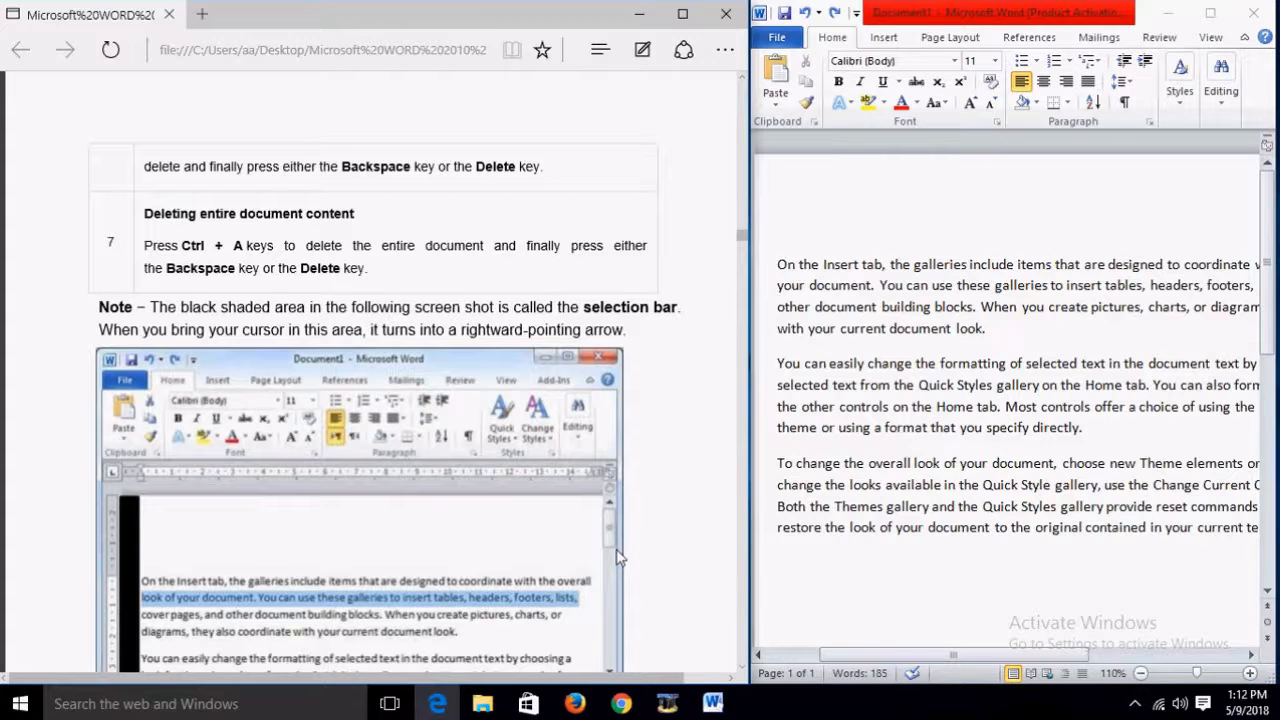
{"action": "scroll", "coordinate": [616, 550], "scroll_direction": "down", "scroll_amount": 3}
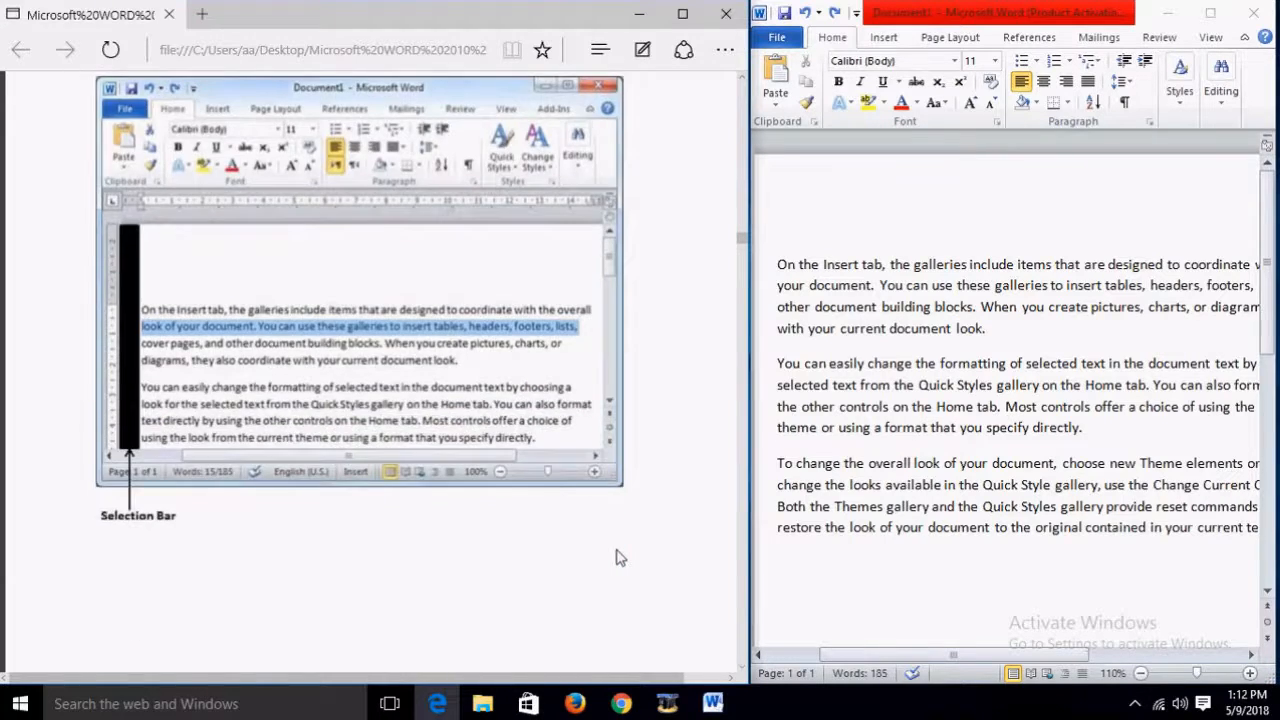
{"action": "scroll", "coordinate": [616, 557], "scroll_direction": "up", "scroll_amount": 2}
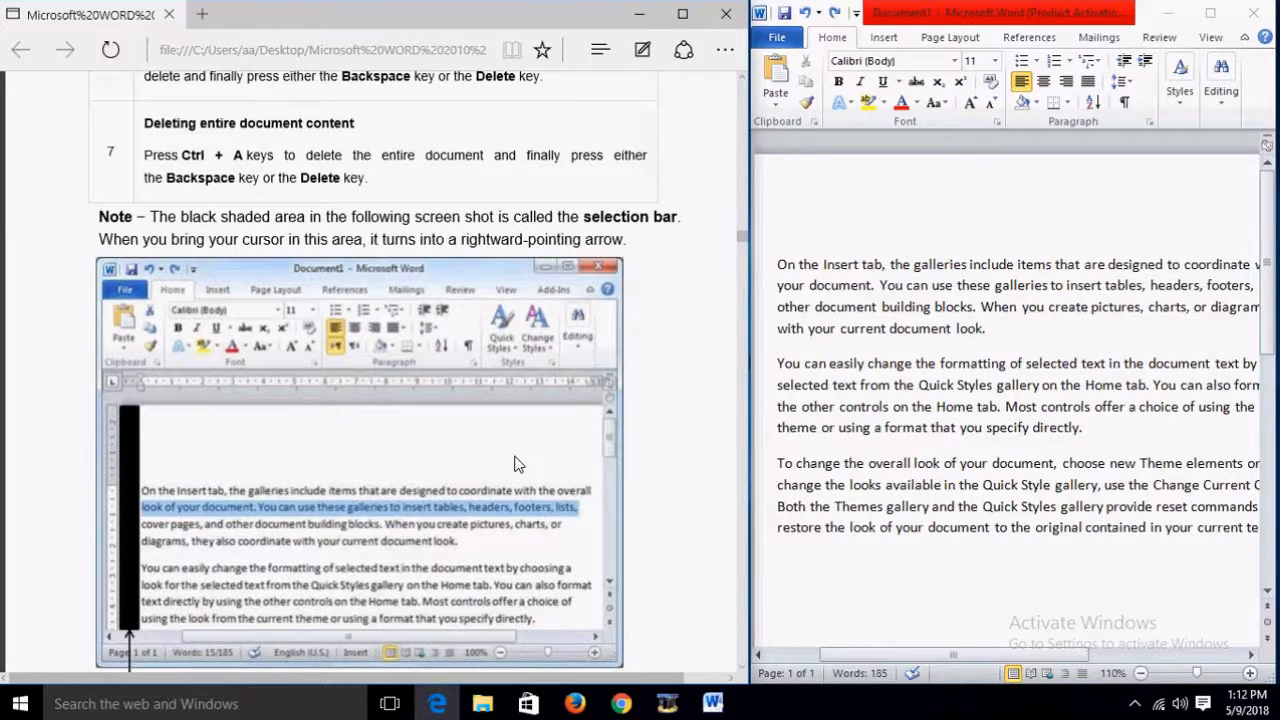
{"action": "scroll", "coordinate": [516, 463], "scroll_direction": "down", "scroll_amount": 6}
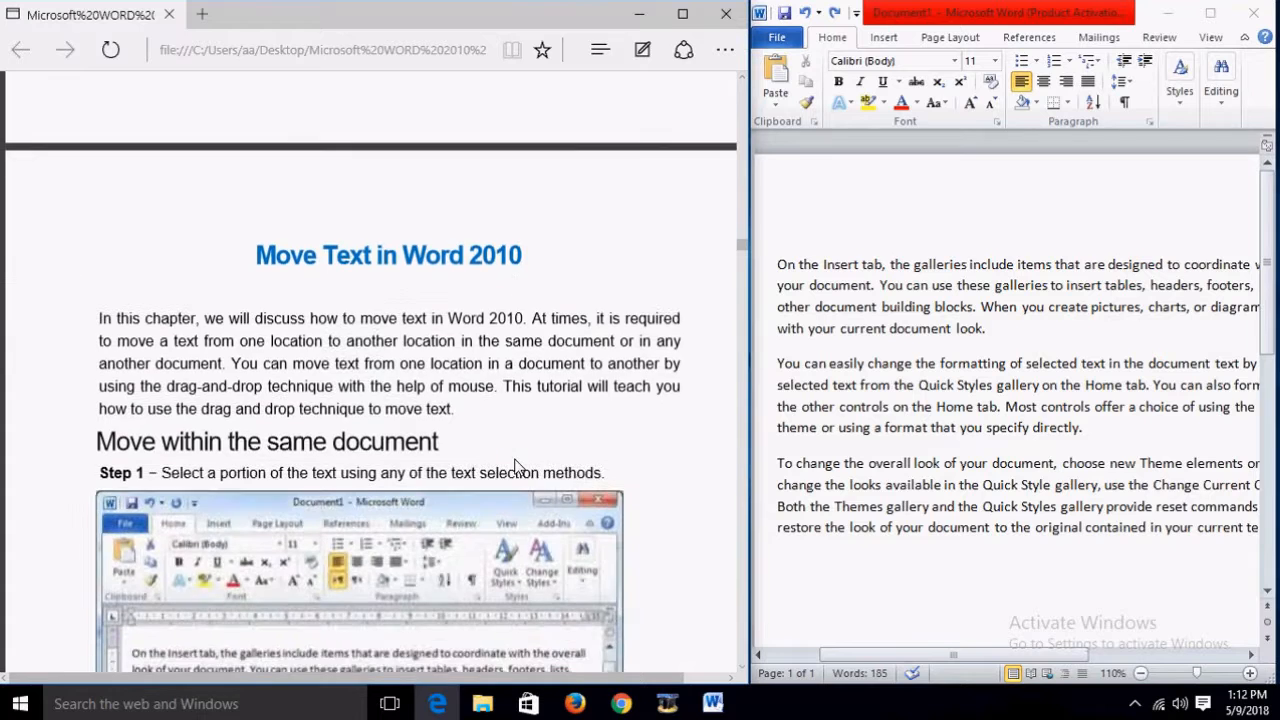
Step: Maximize Word and drag the first paragraph's pictures-and-charts sentence to the end of the third paragraph
{"action": "scroll", "coordinate": [516, 463], "scroll_direction": "down", "scroll_amount": 1}
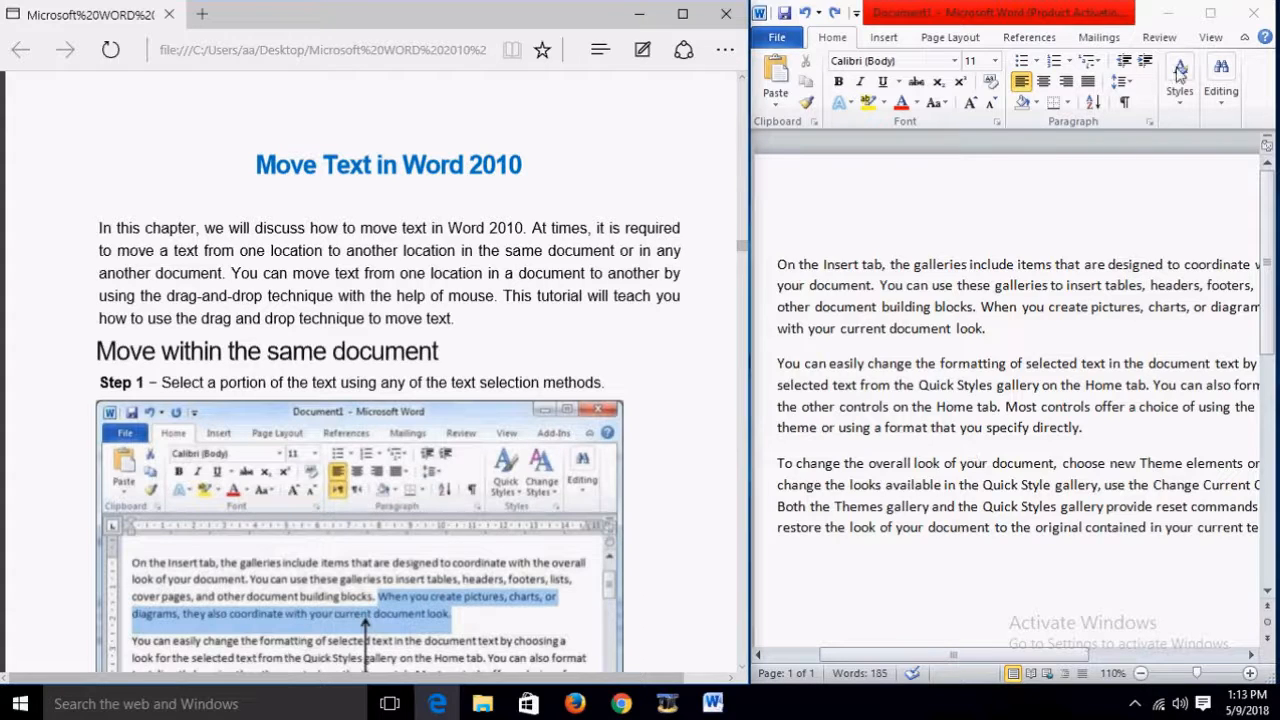
{"action": "left_click", "coordinate": [1210, 13]}
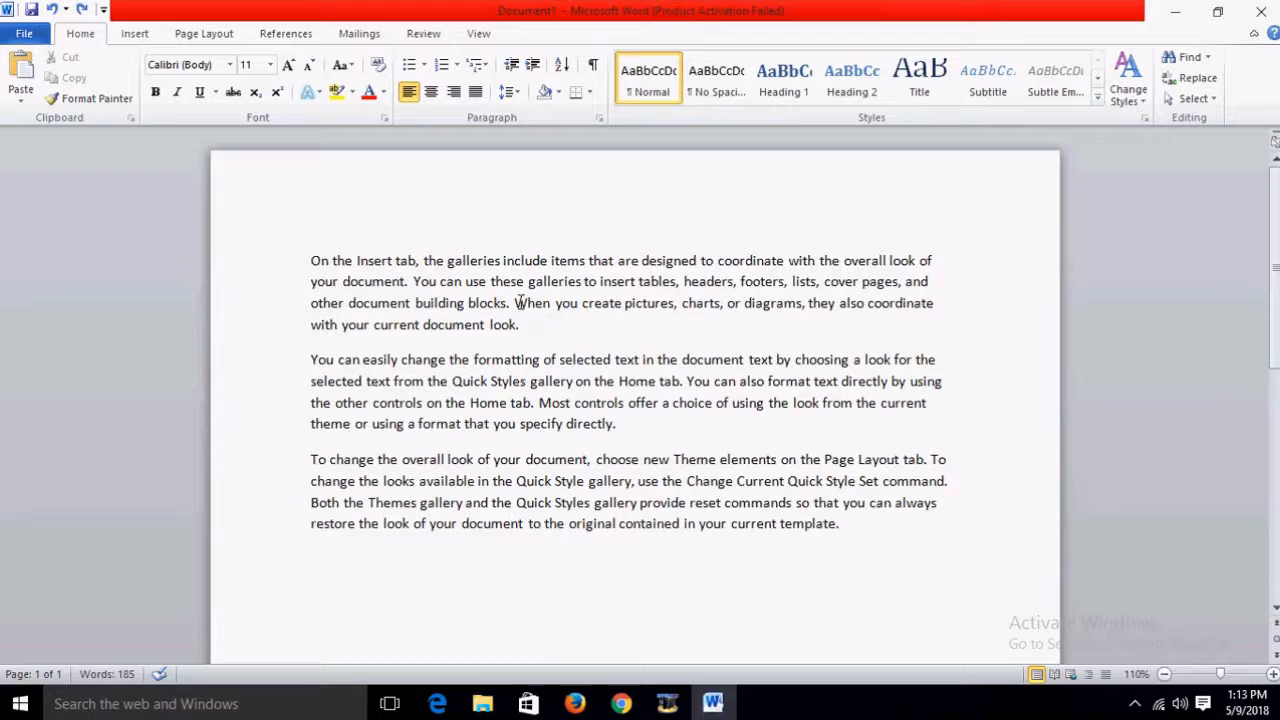
{"action": "left_click_drag", "start_coordinate": [515, 302], "coordinate": [526, 323]}
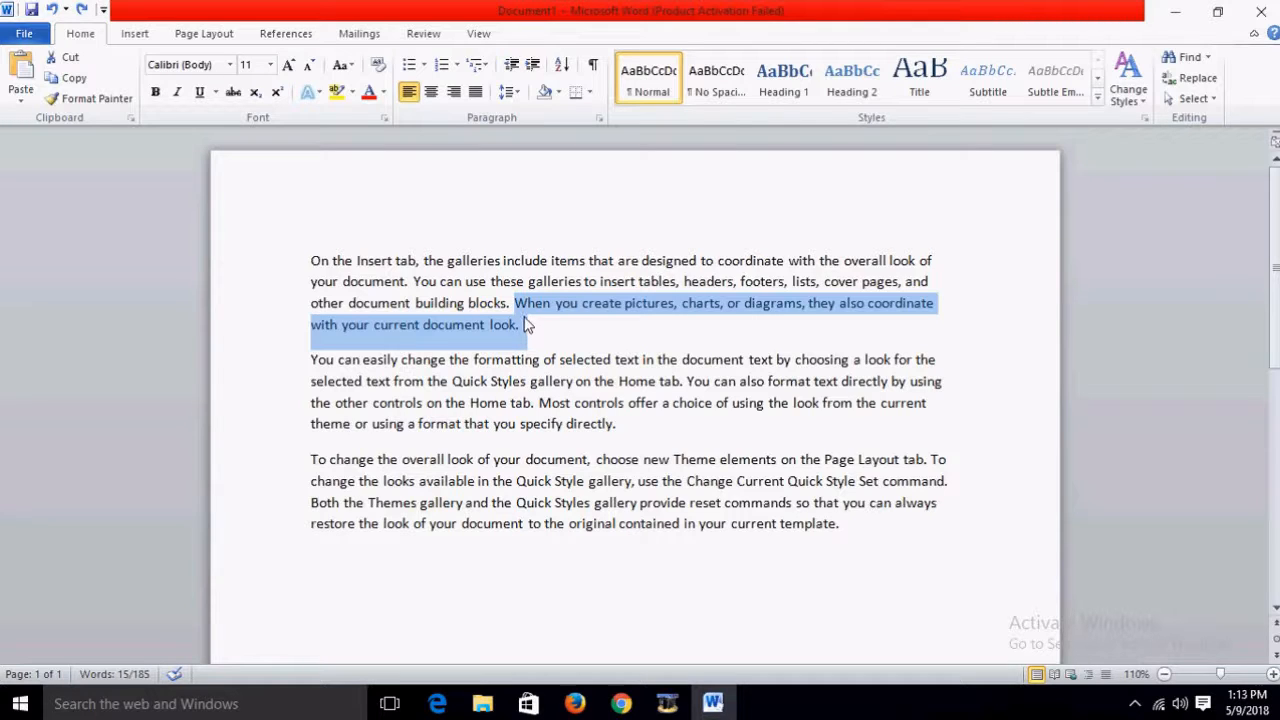
{"action": "left_click_drag", "start_coordinate": [528, 324], "coordinate": [874, 534]}
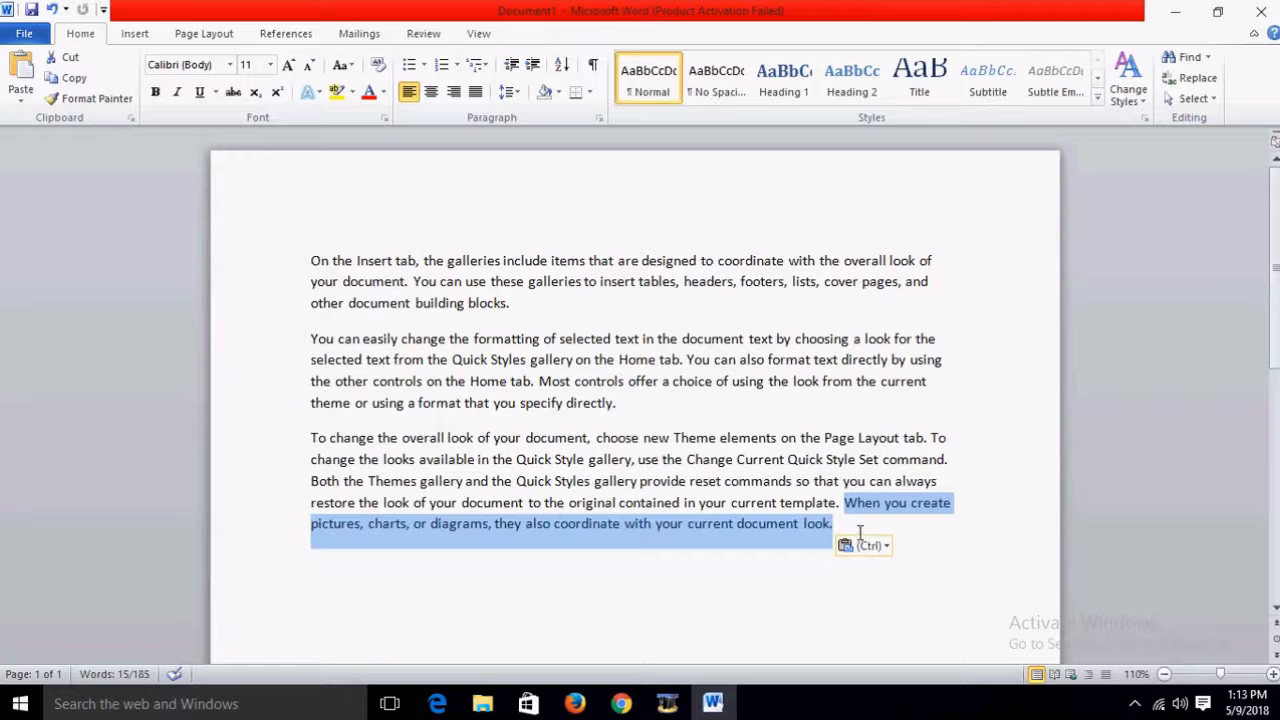
{"action": "left_click", "coordinate": [920, 532]}
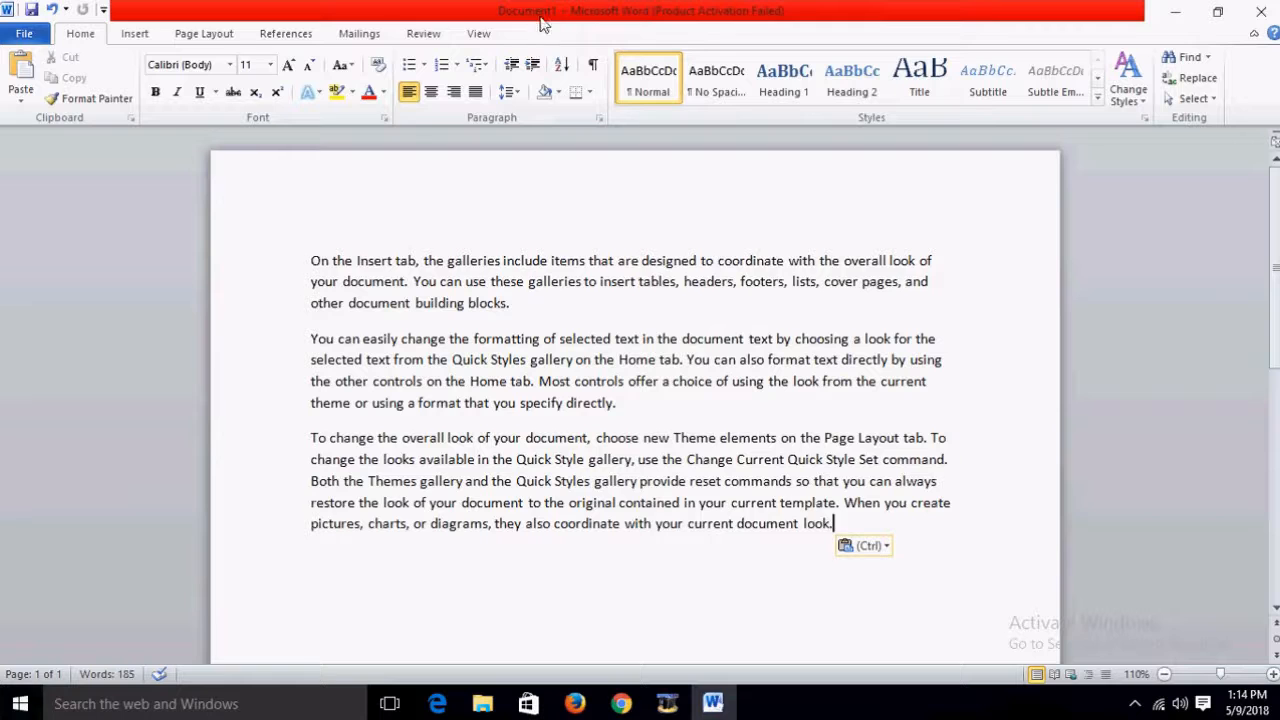
Step: Start another Word 2010 instance for a blank Document2, then return to Document1
{"action": "left_click", "coordinate": [31, 706]}
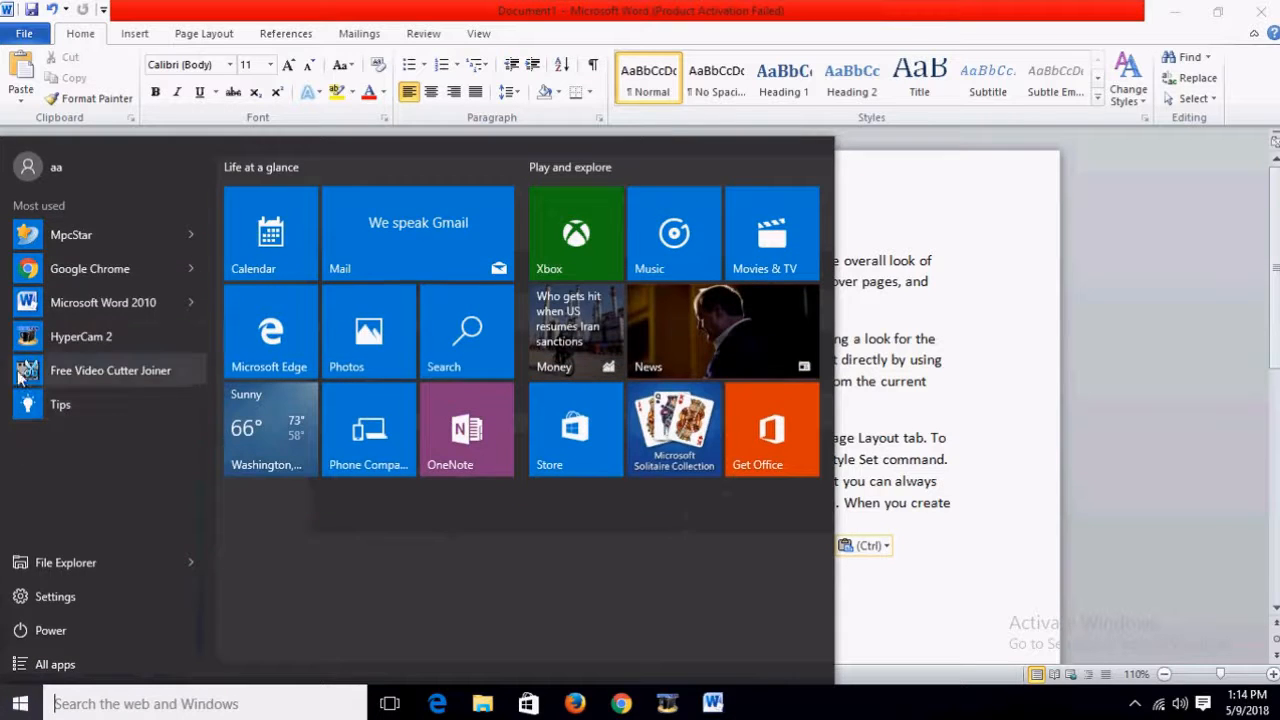
{"action": "left_click", "coordinate": [62, 300]}
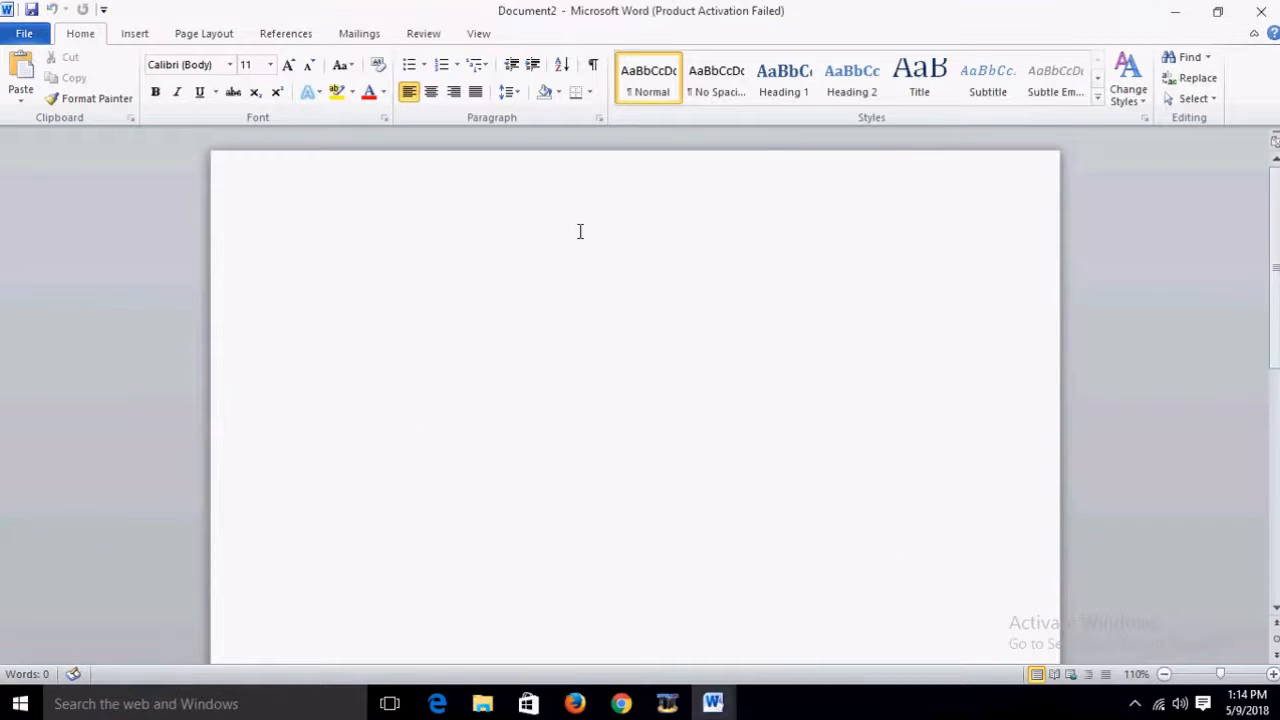
{"action": "mouse_move", "coordinate": [712, 704]}
{"action": "left_click", "coordinate": [635, 634]}
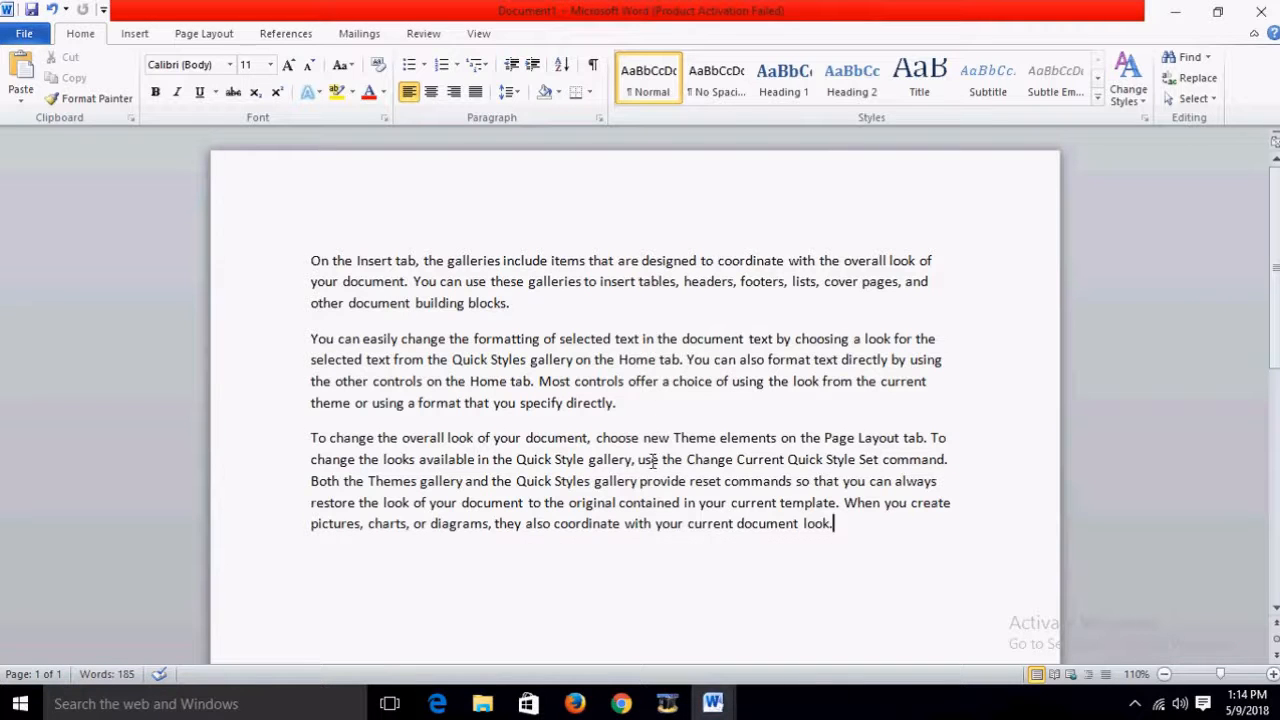
Step: Undo the move so the pictures sentence returns to the first paragraph, then select that paragraph
{"action": "left_click", "coordinate": [617, 403]}
{"action": "key", "text": "ctrl+v"}
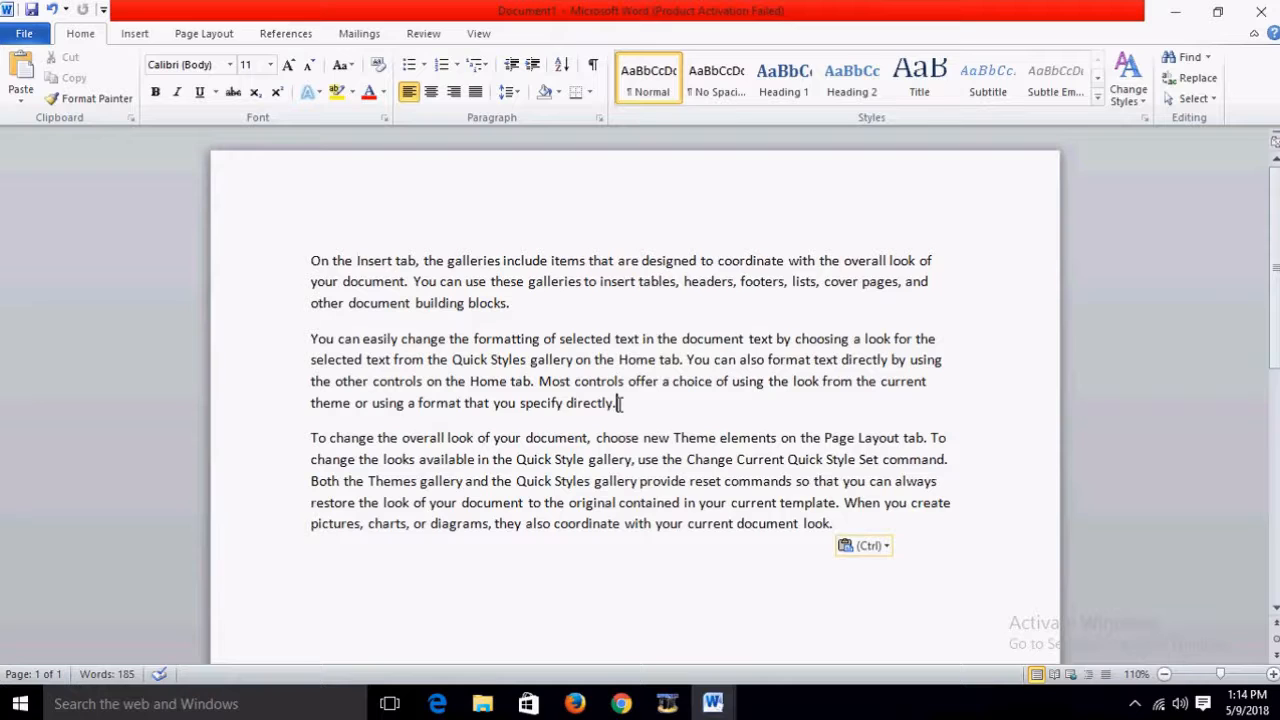
{"action": "key", "text": "ctrl+z"}
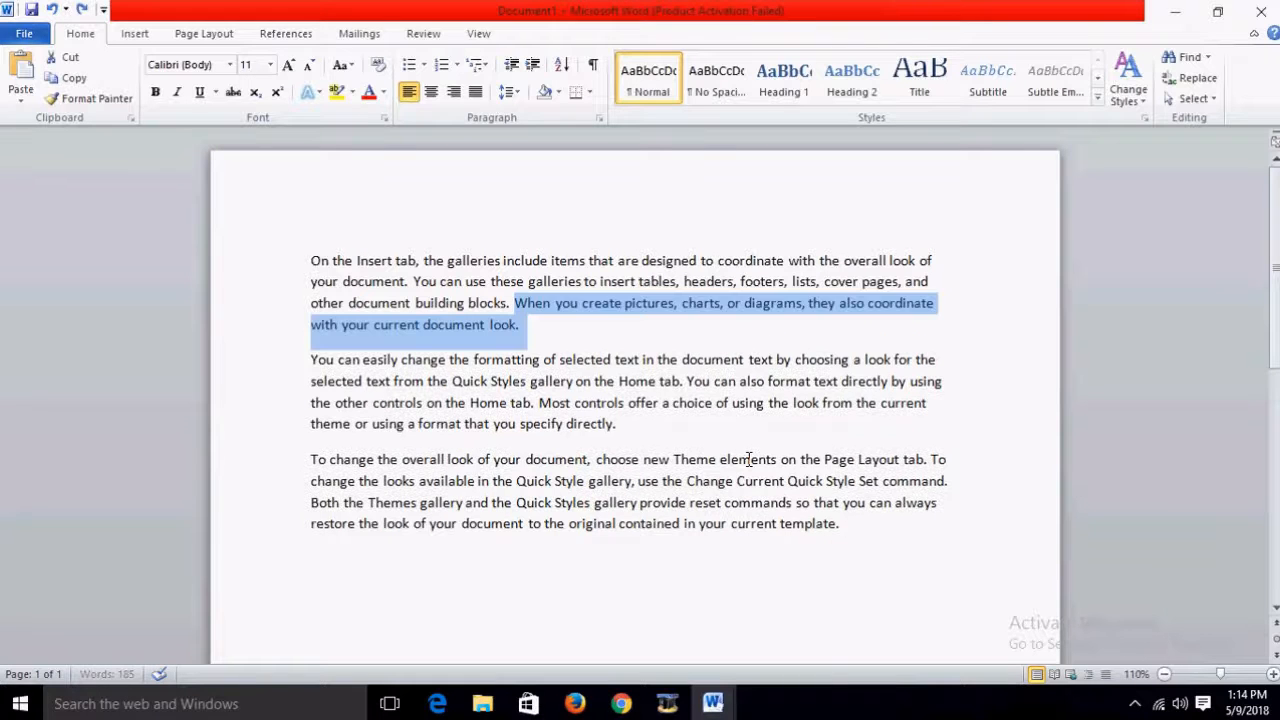
{"action": "left_click", "coordinate": [597, 402]}
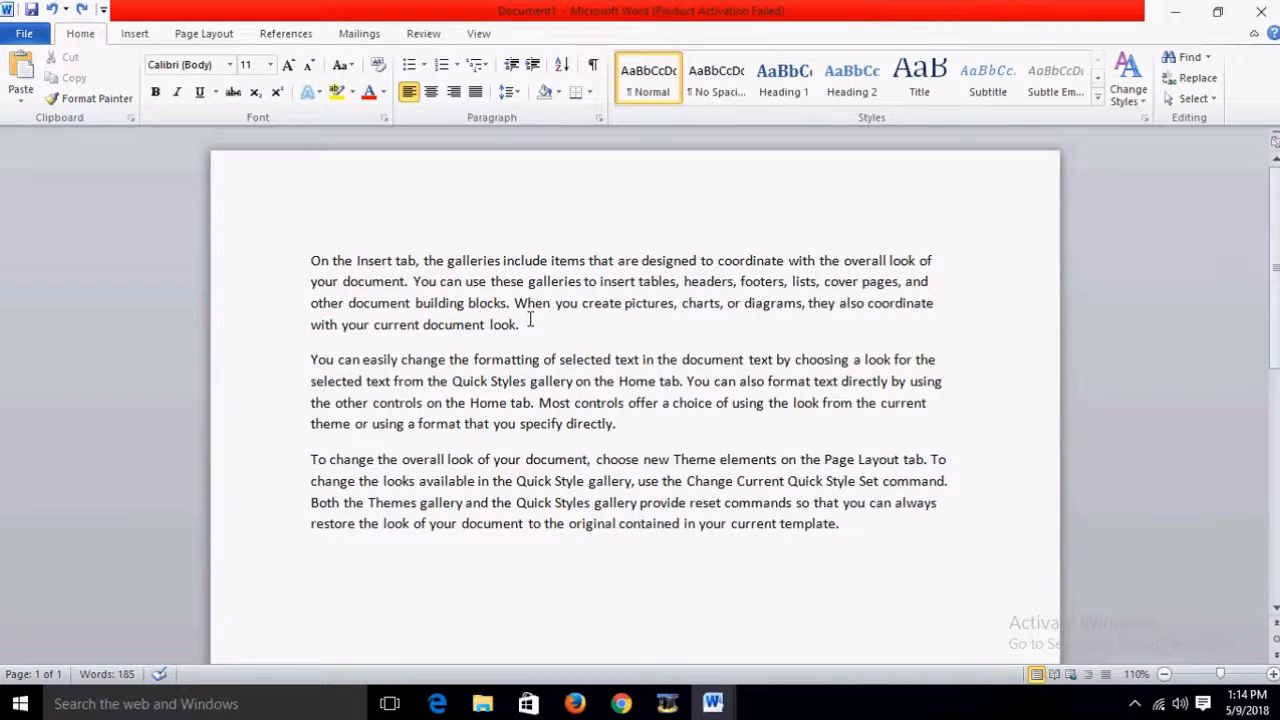
{"action": "left_click_drag", "start_coordinate": [530, 322], "coordinate": [312, 262]}
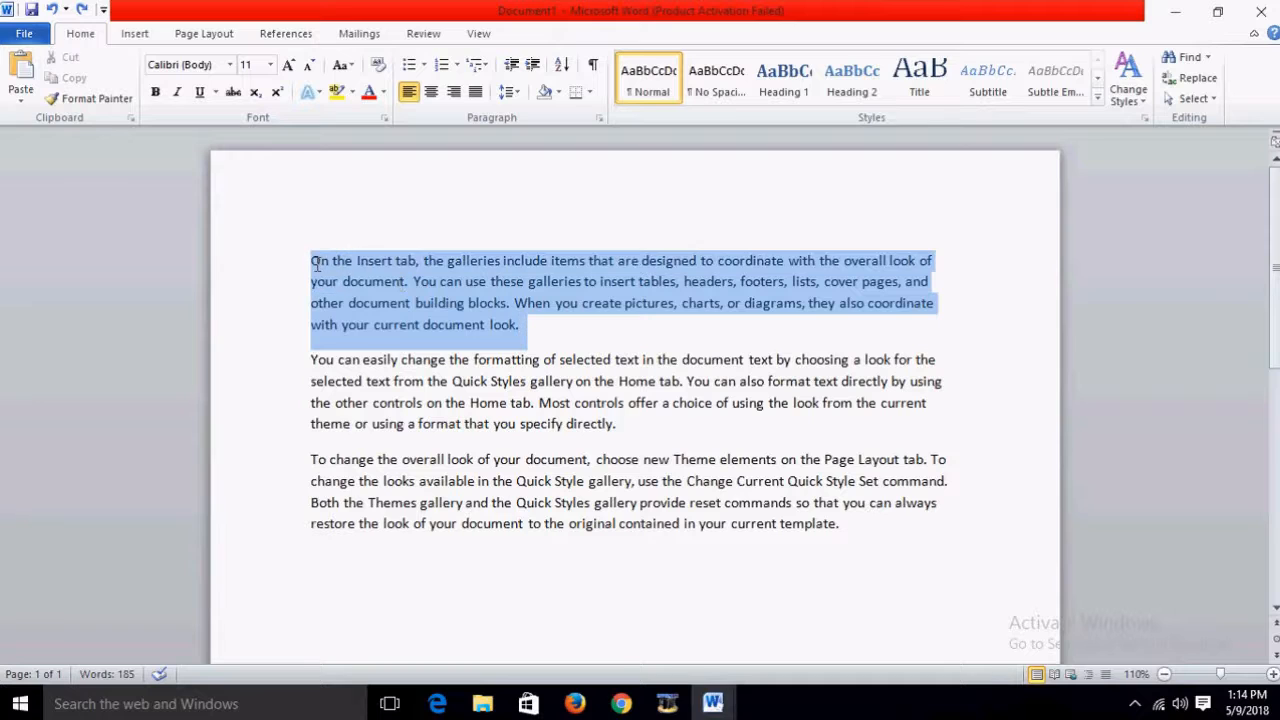
Step: Switch to Document2 and back to Document1 from the taskbar, then show the View tab
{"action": "left_click", "coordinate": [715, 704]}
{"action": "left_click", "coordinate": [757, 651]}
{"action": "left_click", "coordinate": [713, 704]}
{"action": "left_click", "coordinate": [620, 630]}
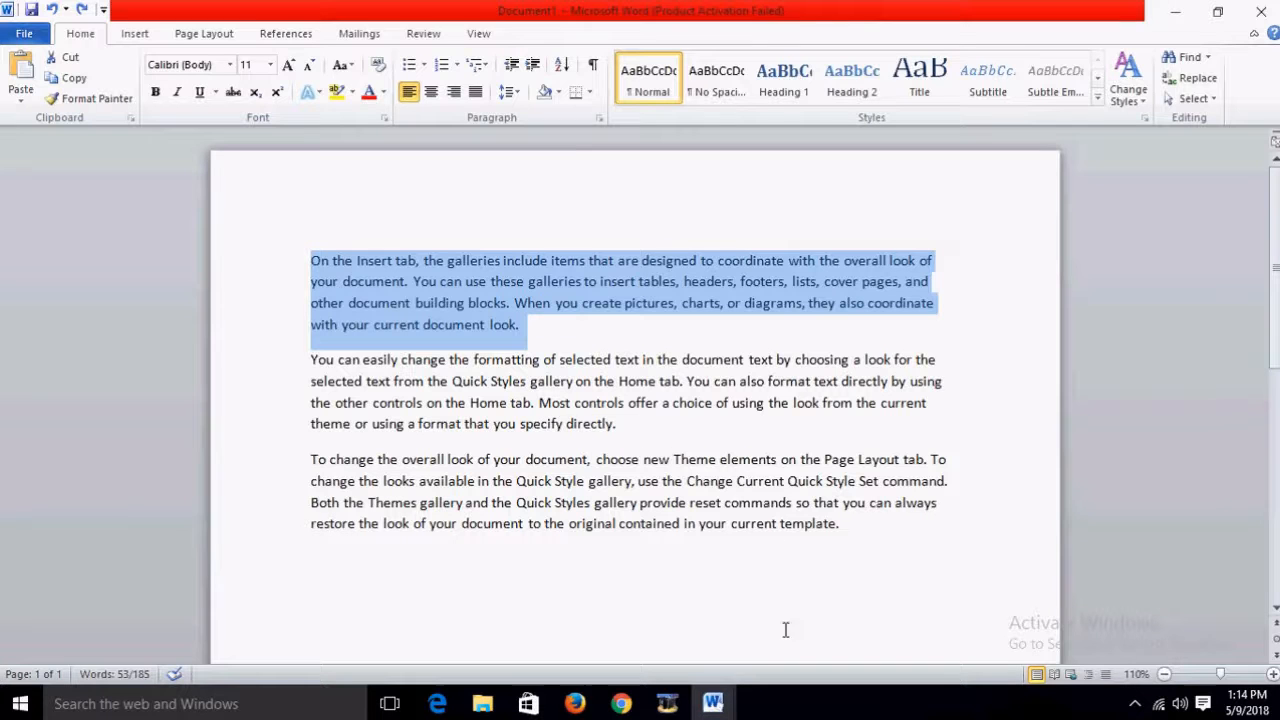
{"action": "left_click", "coordinate": [477, 36]}
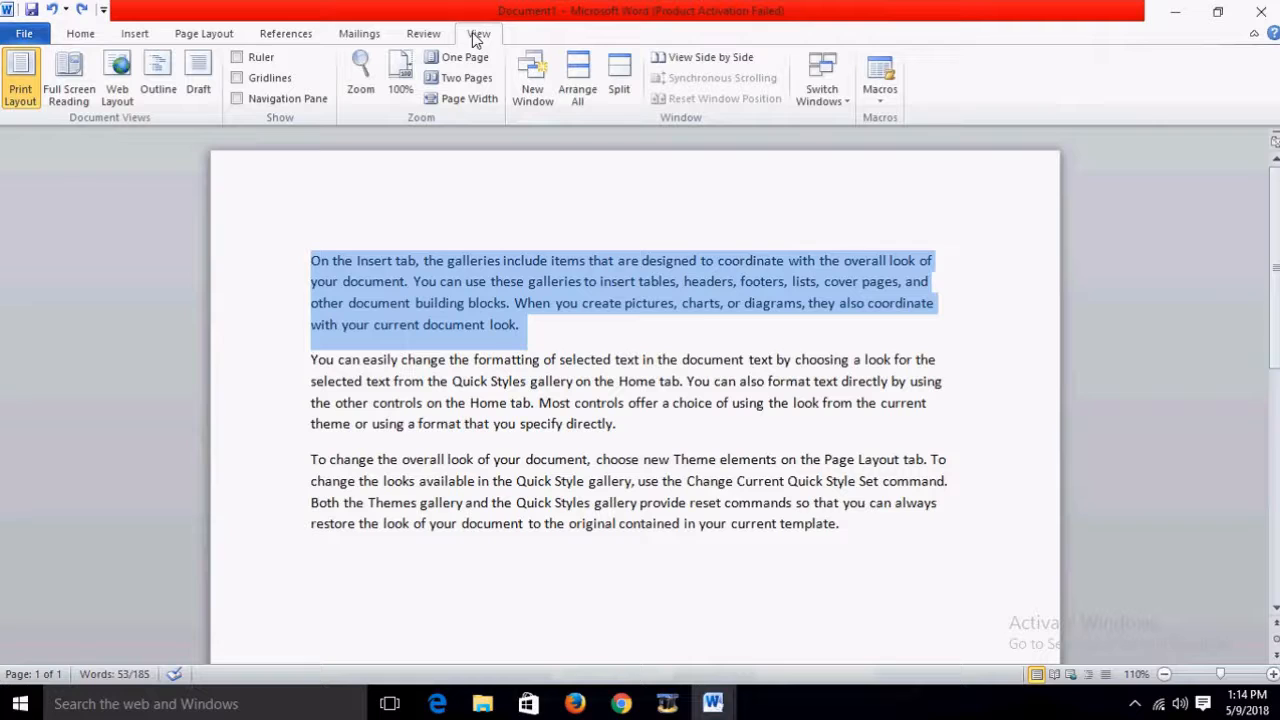
Step: Arrange both document windows on screen and drag the first paragraph into Document2
{"action": "left_click", "coordinate": [580, 86]}
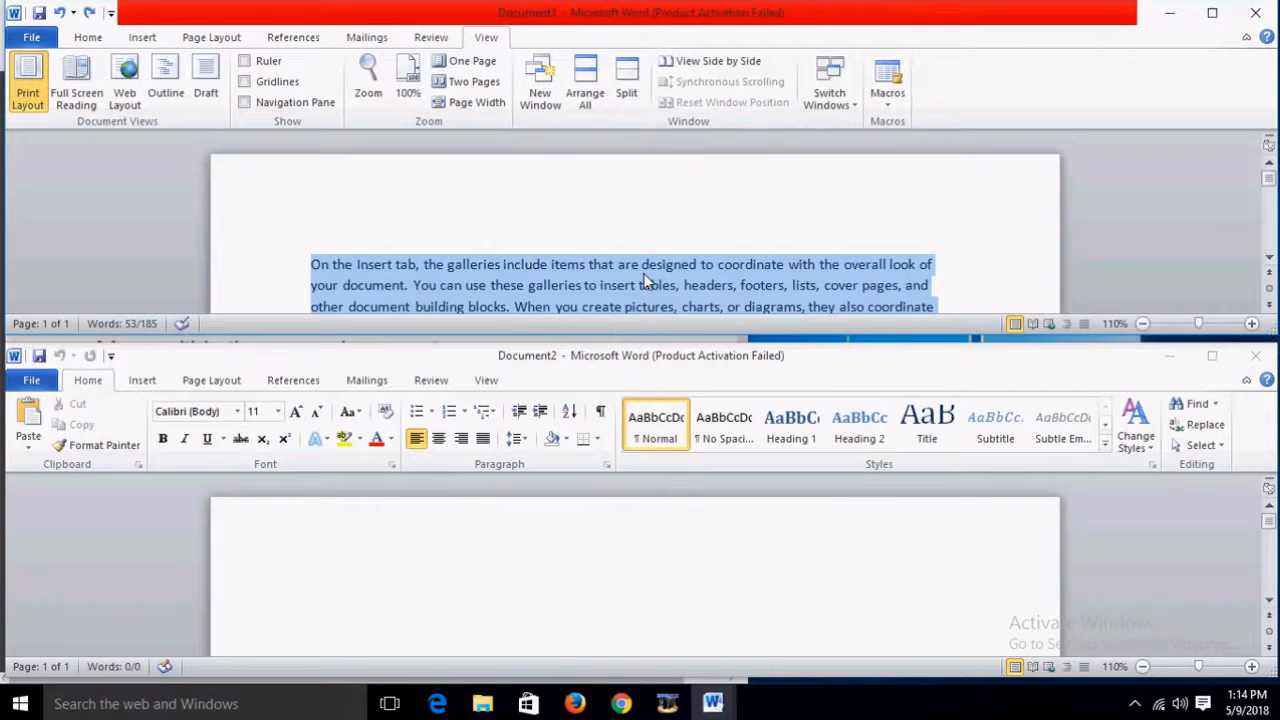
{"action": "left_click_drag", "start_coordinate": [645, 282], "coordinate": [511, 574]}
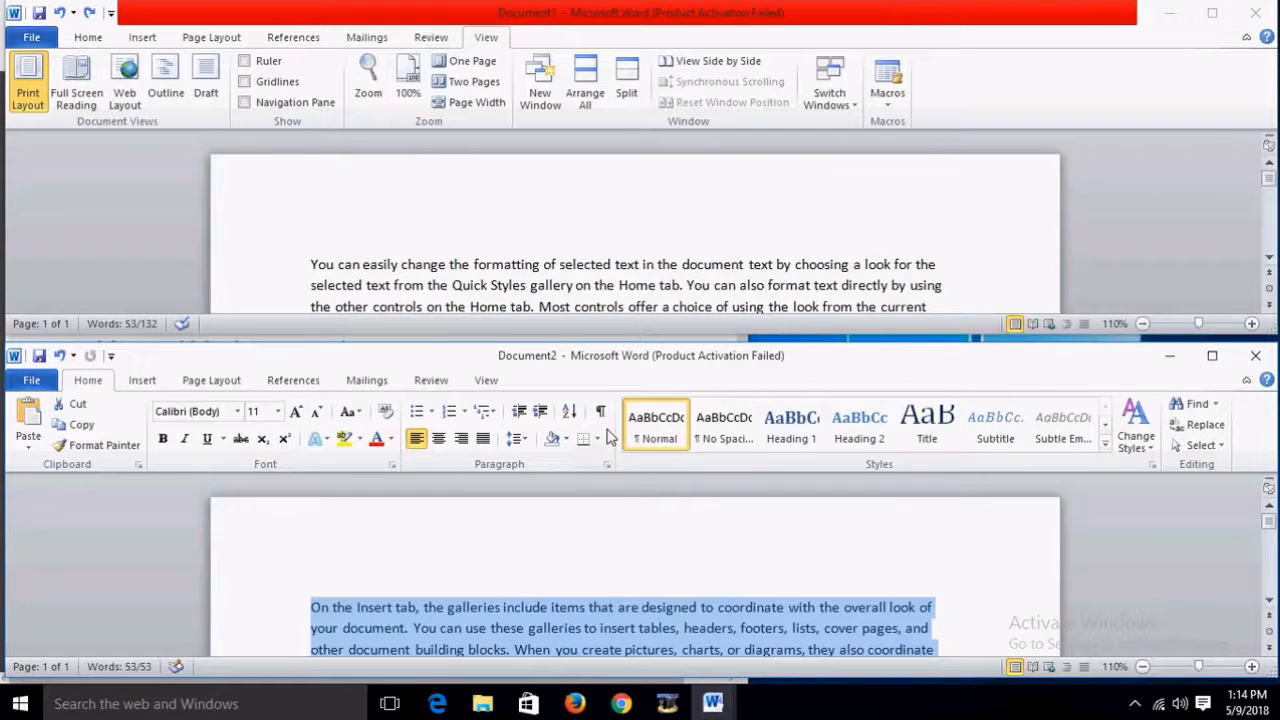
{"action": "scroll", "coordinate": [610, 436], "scroll_direction": "down", "scroll_amount": 4}
Step: Maximize Document1, bring the restored Document2 in front, and drag its paragraph to Document1's top
{"action": "left_click", "coordinate": [1212, 355]}
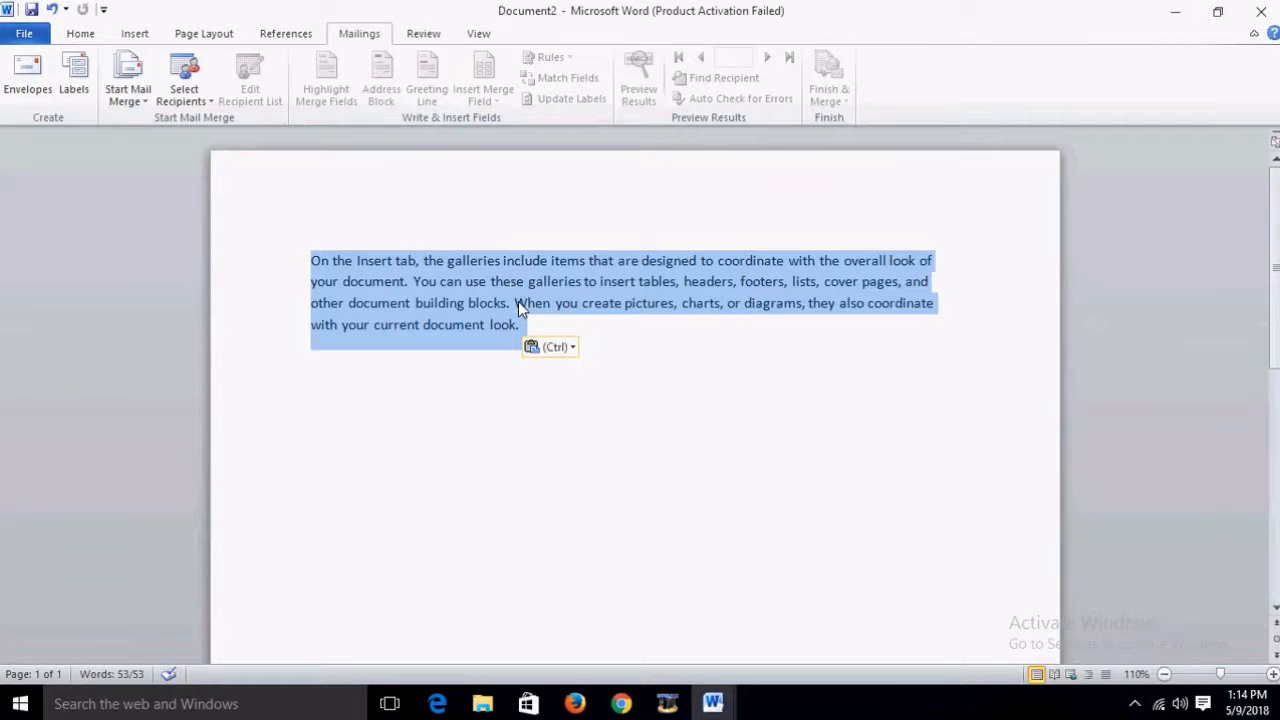
{"action": "left_click", "coordinate": [1217, 12]}
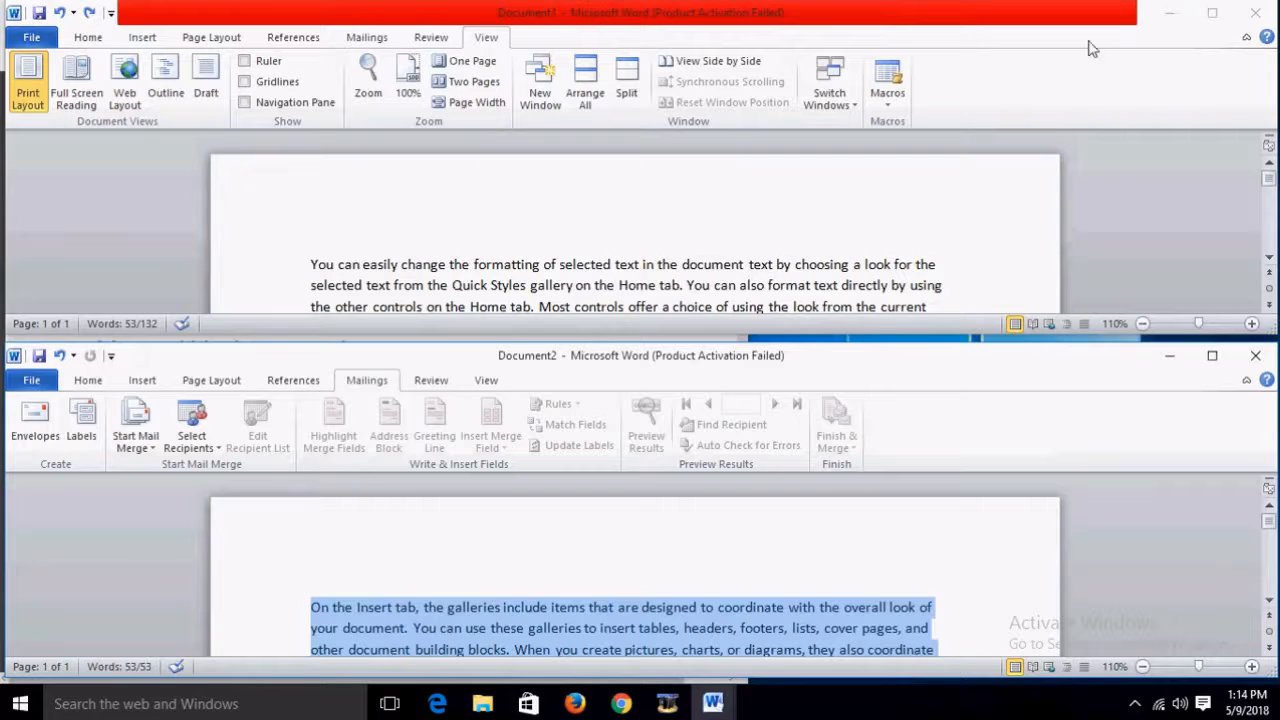
{"action": "left_click", "coordinate": [1212, 12]}
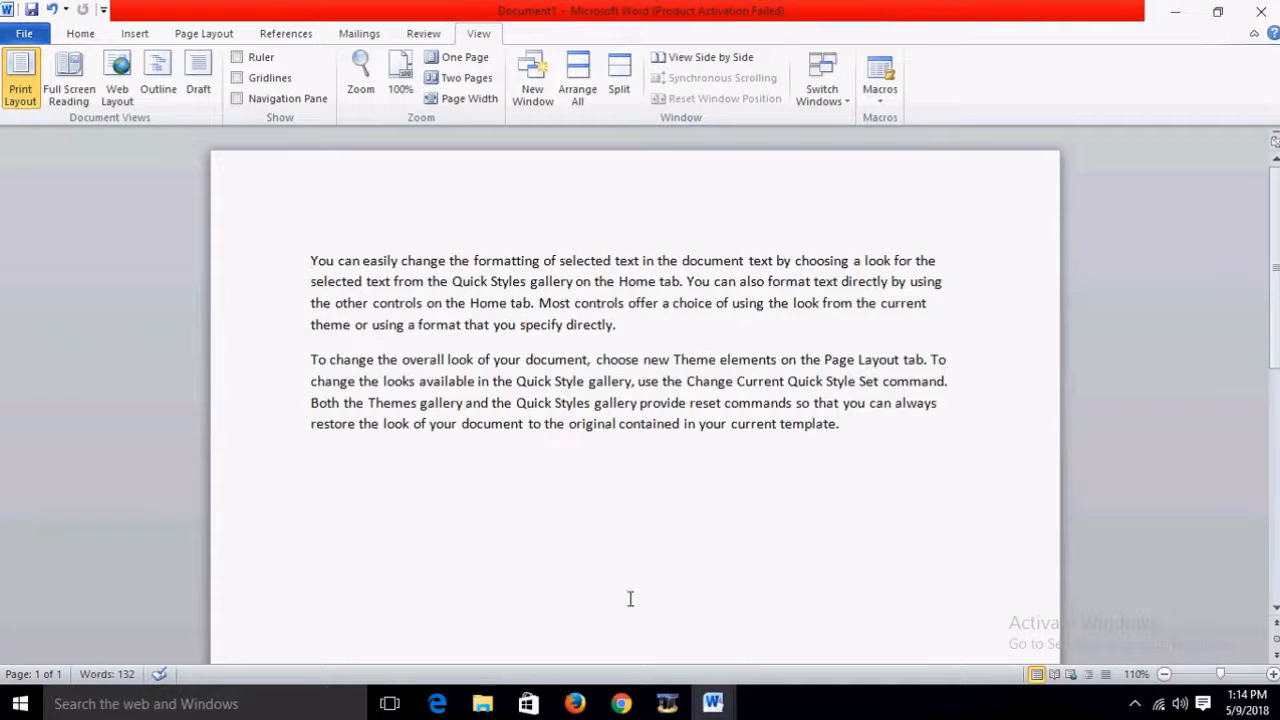
{"action": "mouse_move", "coordinate": [712, 704]}
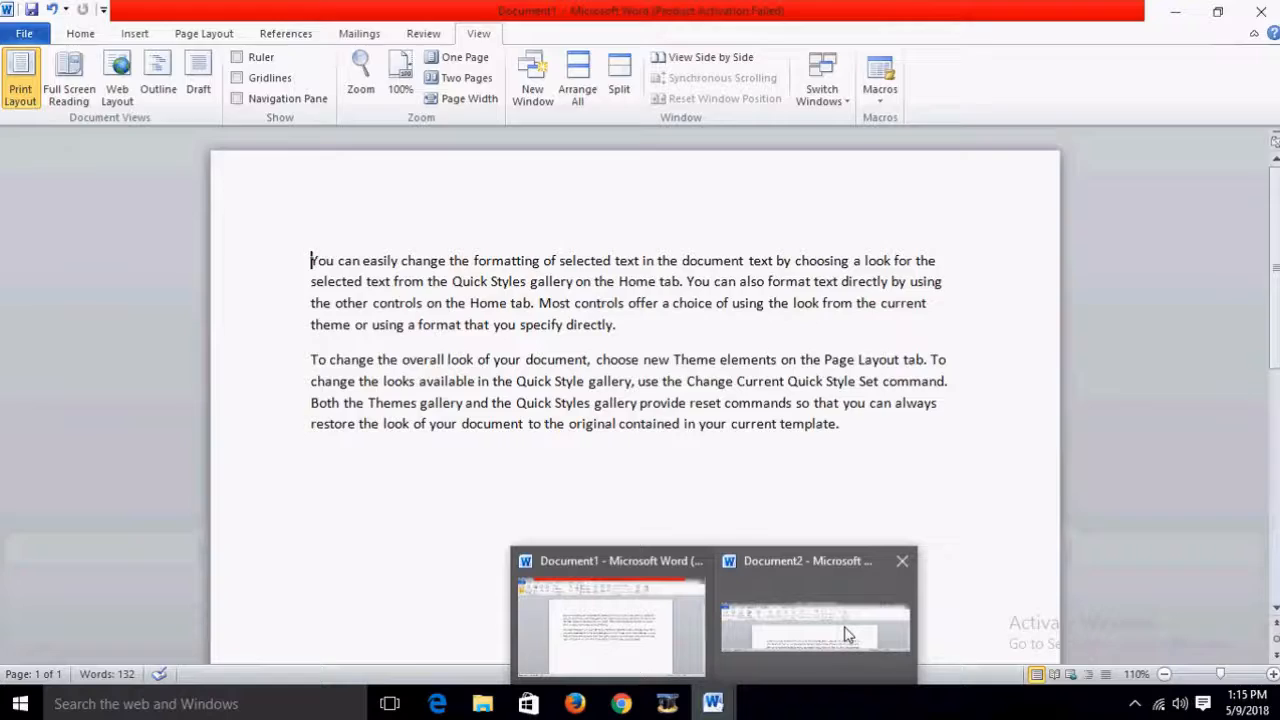
{"action": "mouse_move", "coordinate": [845, 633]}
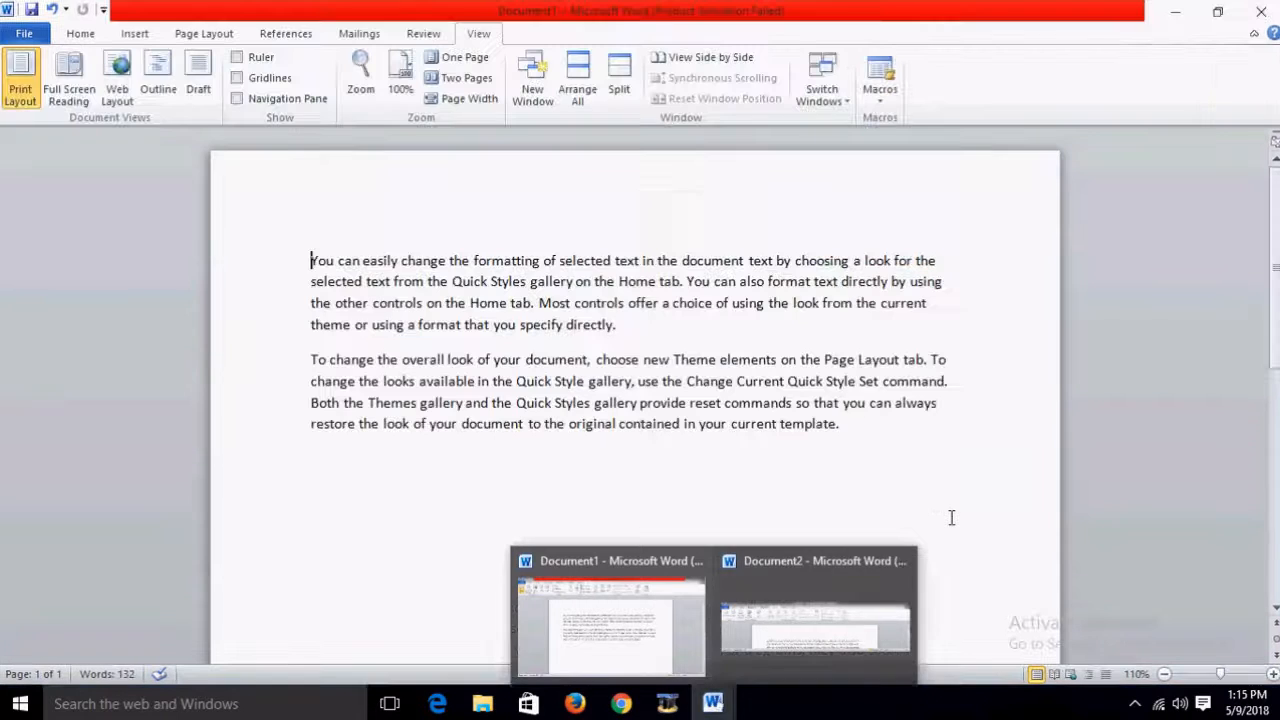
{"action": "left_click", "coordinate": [710, 705]}
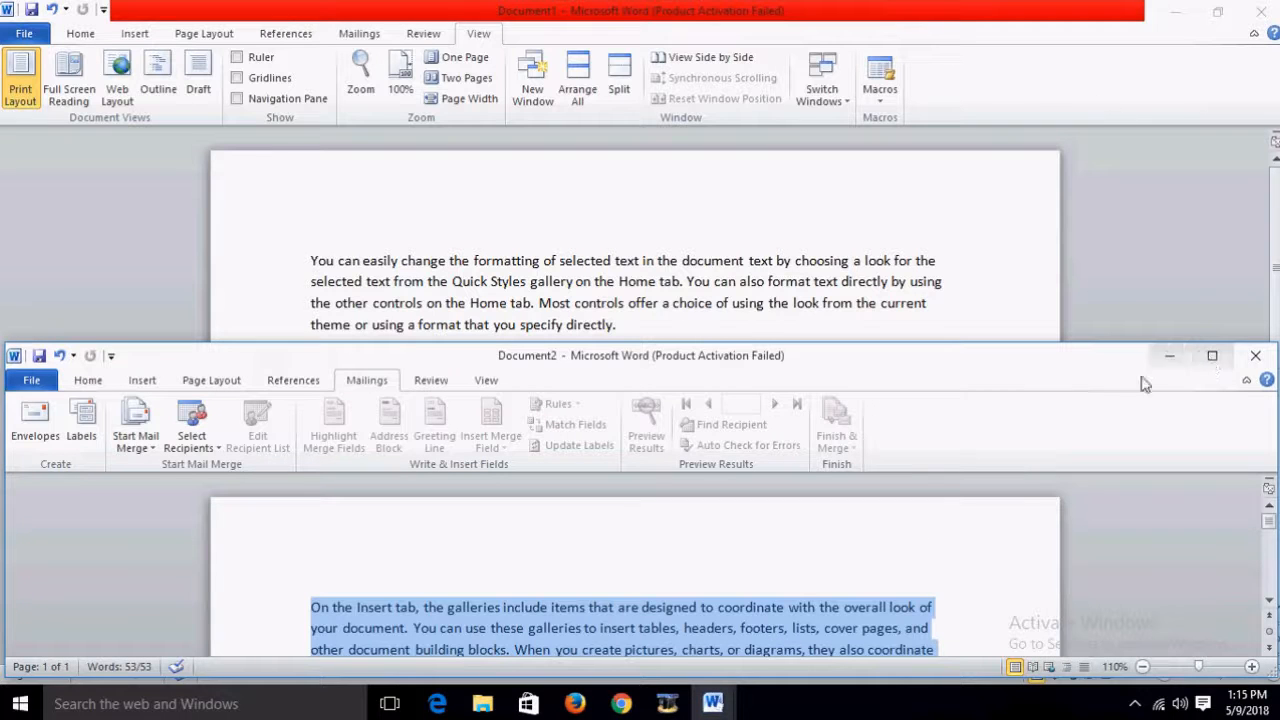
{"action": "left_click_drag", "start_coordinate": [815, 617], "coordinate": [300, 220]}
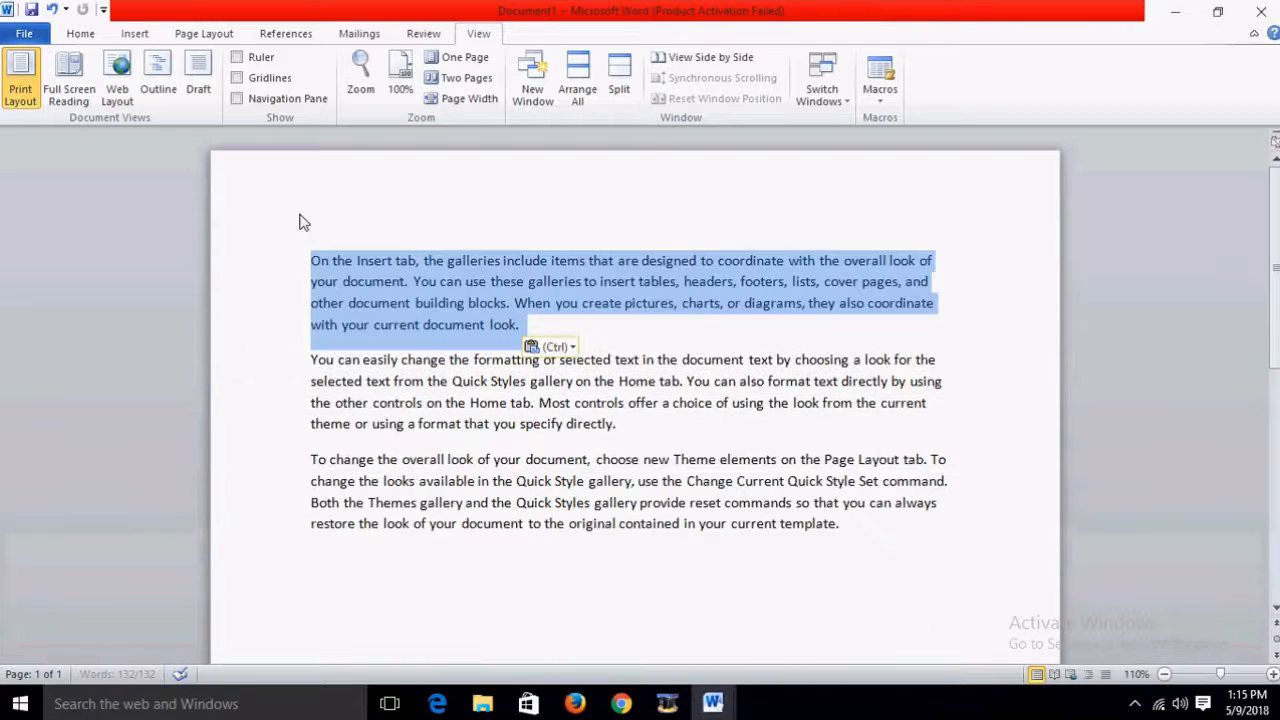
Step: Close Document2 without saving, then restore the Document1 window to a smaller size
{"action": "left_click", "coordinate": [712, 704]}
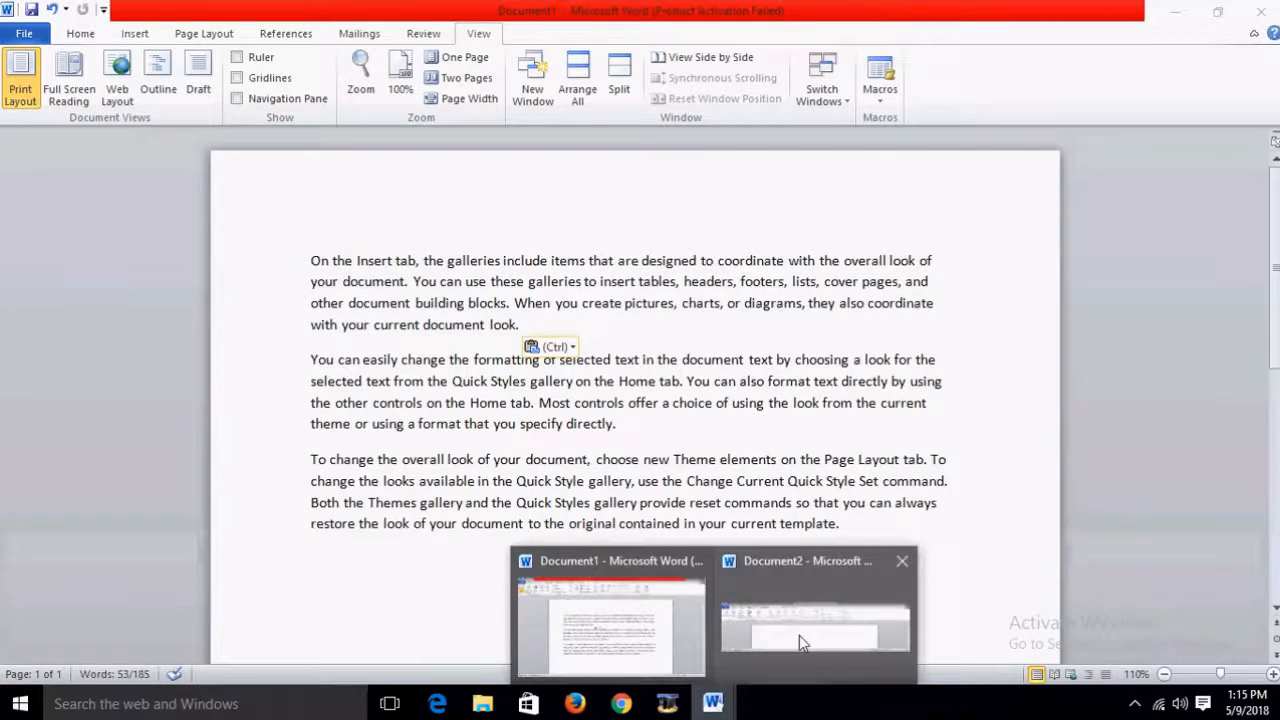
{"action": "left_click", "coordinate": [806, 625]}
{"action": "left_click", "coordinate": [1255, 355]}
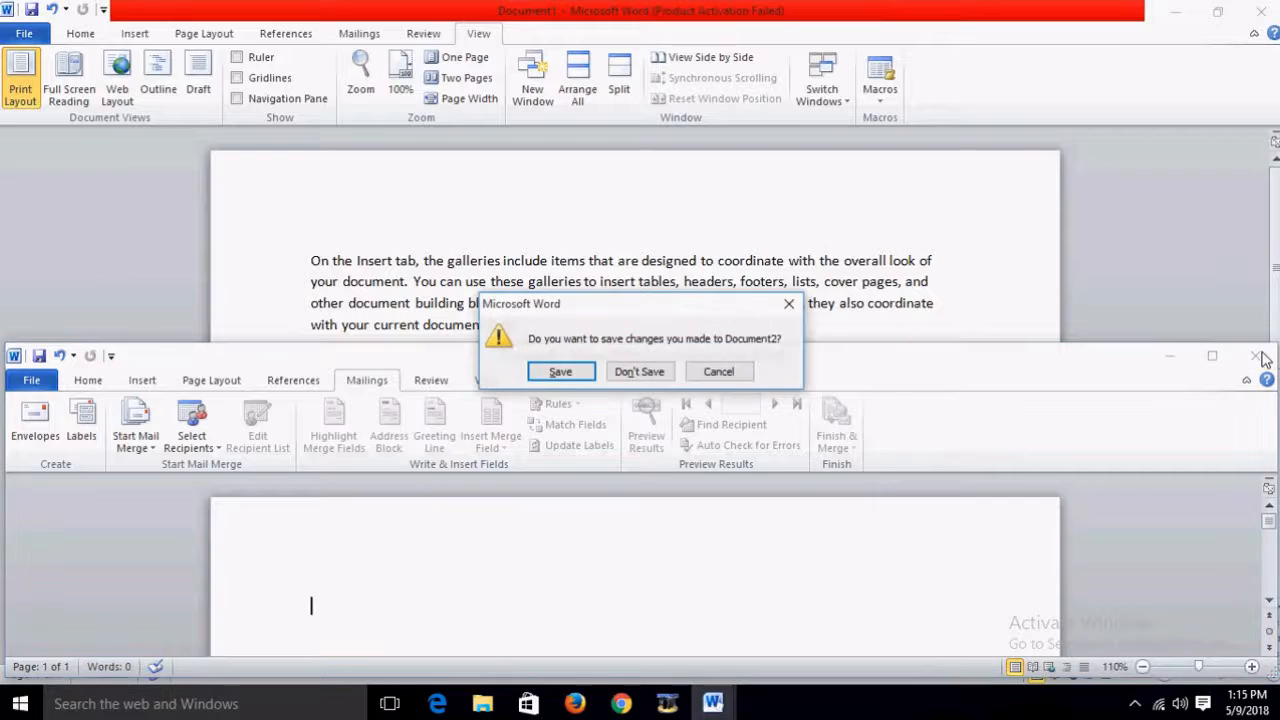
{"action": "left_click", "coordinate": [638, 371]}
{"action": "left_click", "coordinate": [726, 358]}
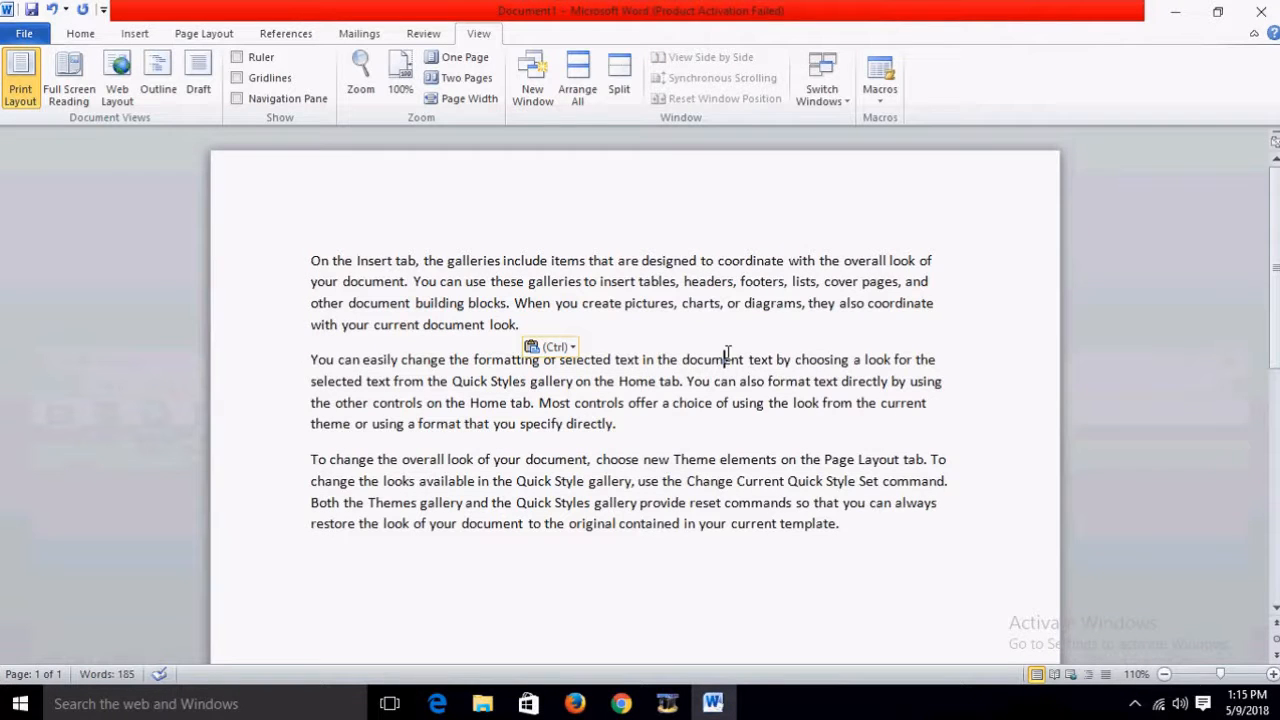
{"action": "left_click", "coordinate": [1217, 12]}
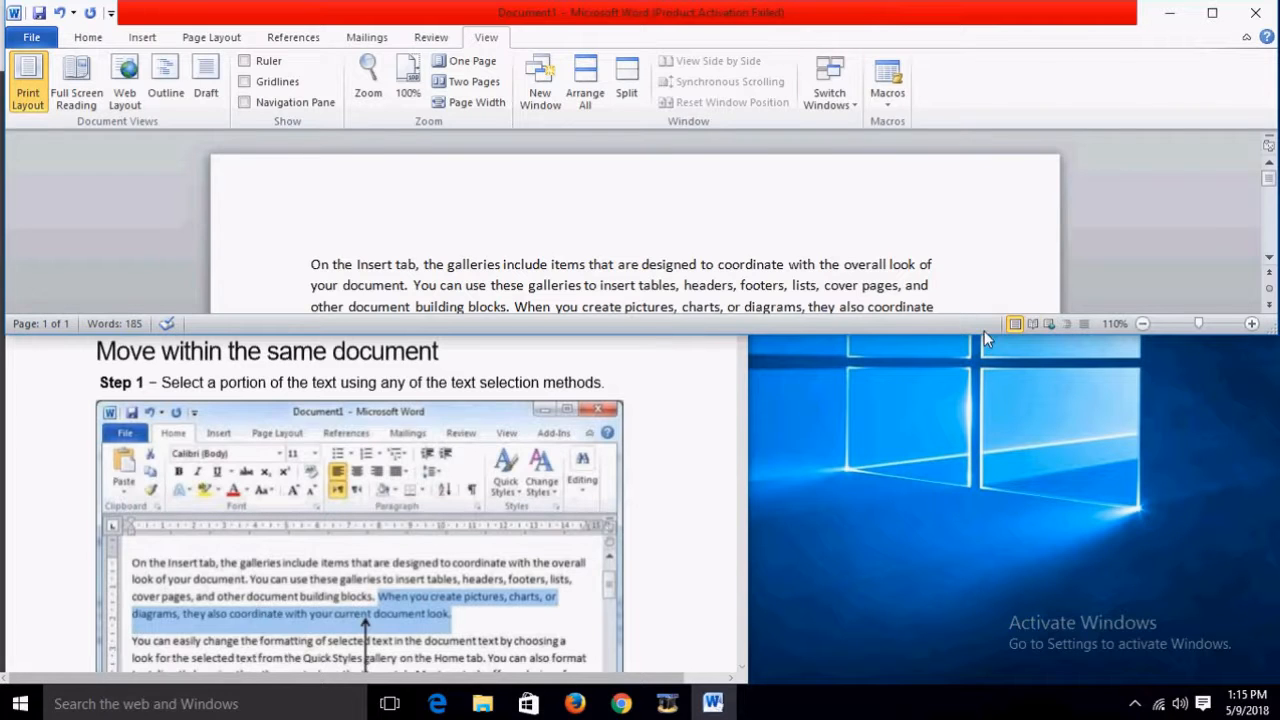
Step: Resize Word to fill the right half at full height and scroll the tutorial to Step 2
{"action": "left_click_drag", "start_coordinate": [955, 336], "coordinate": [995, 670]}
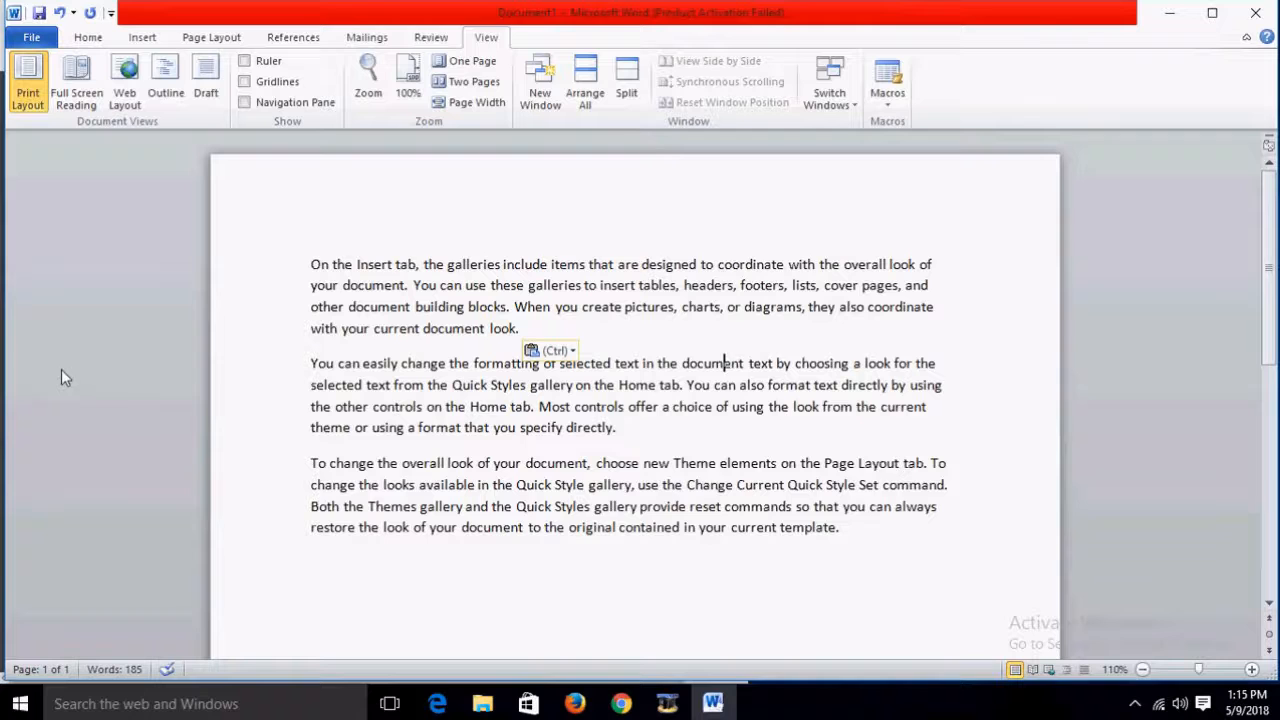
{"action": "left_click_drag", "start_coordinate": [4, 320], "coordinate": [741, 368]}
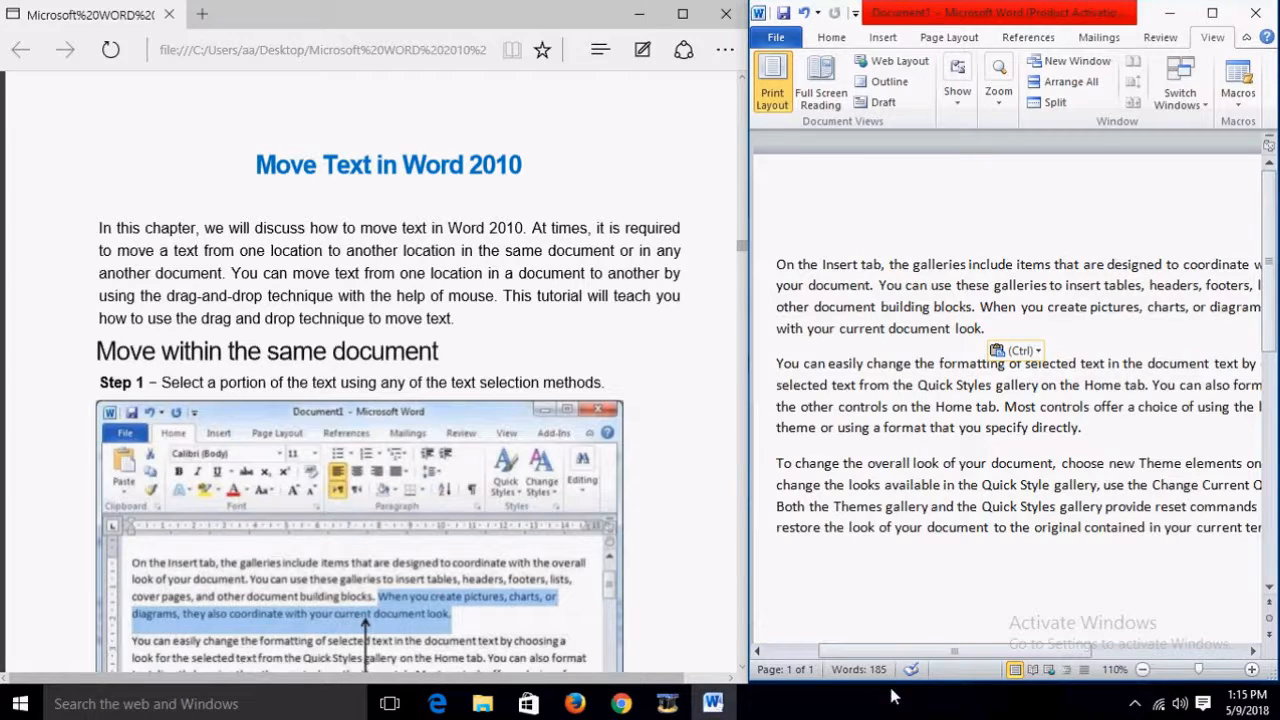
{"action": "left_click_drag", "start_coordinate": [957, 682], "coordinate": [957, 686]}
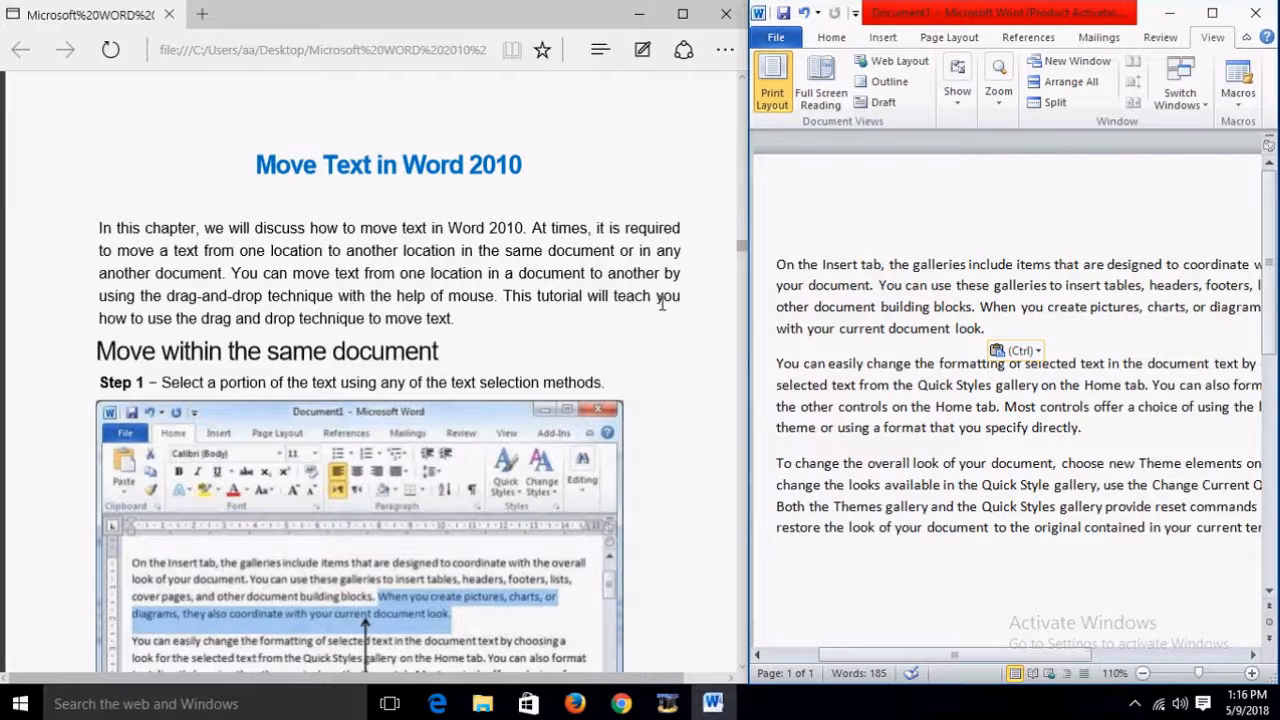
{"action": "scroll", "coordinate": [700, 286], "scroll_direction": "down", "scroll_amount": 2}
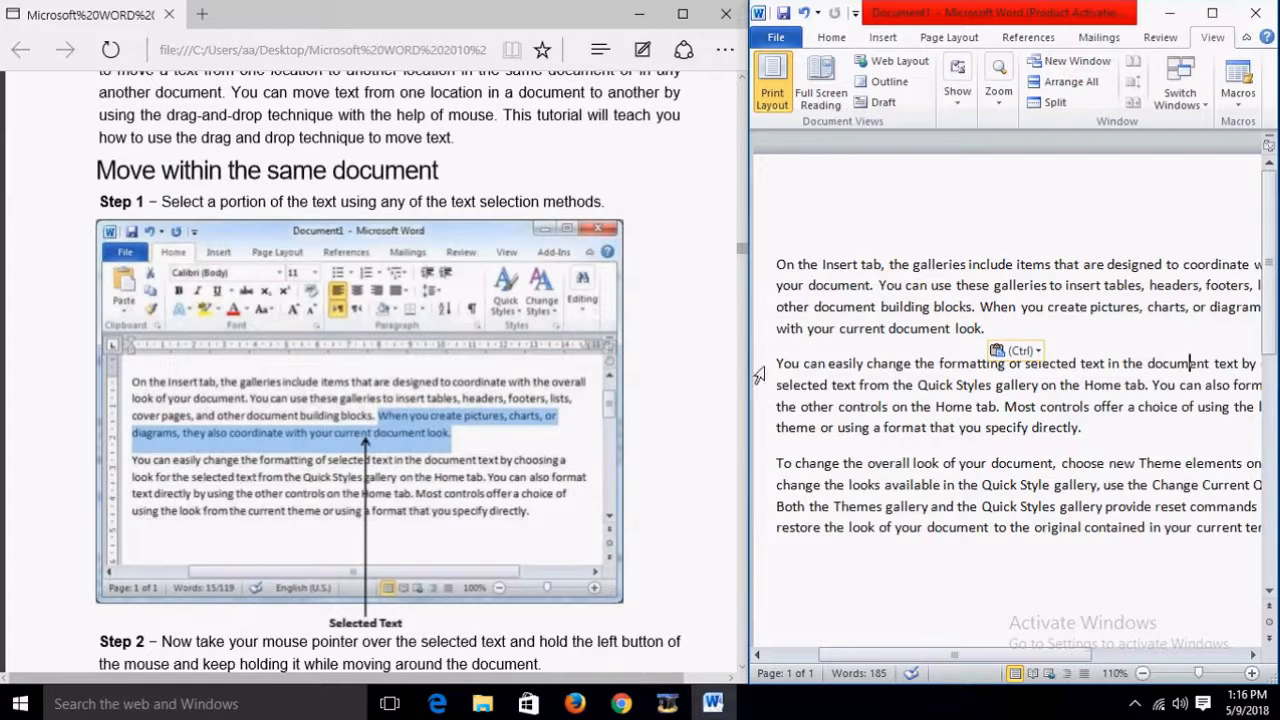
{"action": "left_click_drag", "start_coordinate": [983, 306], "coordinate": [986, 330]}
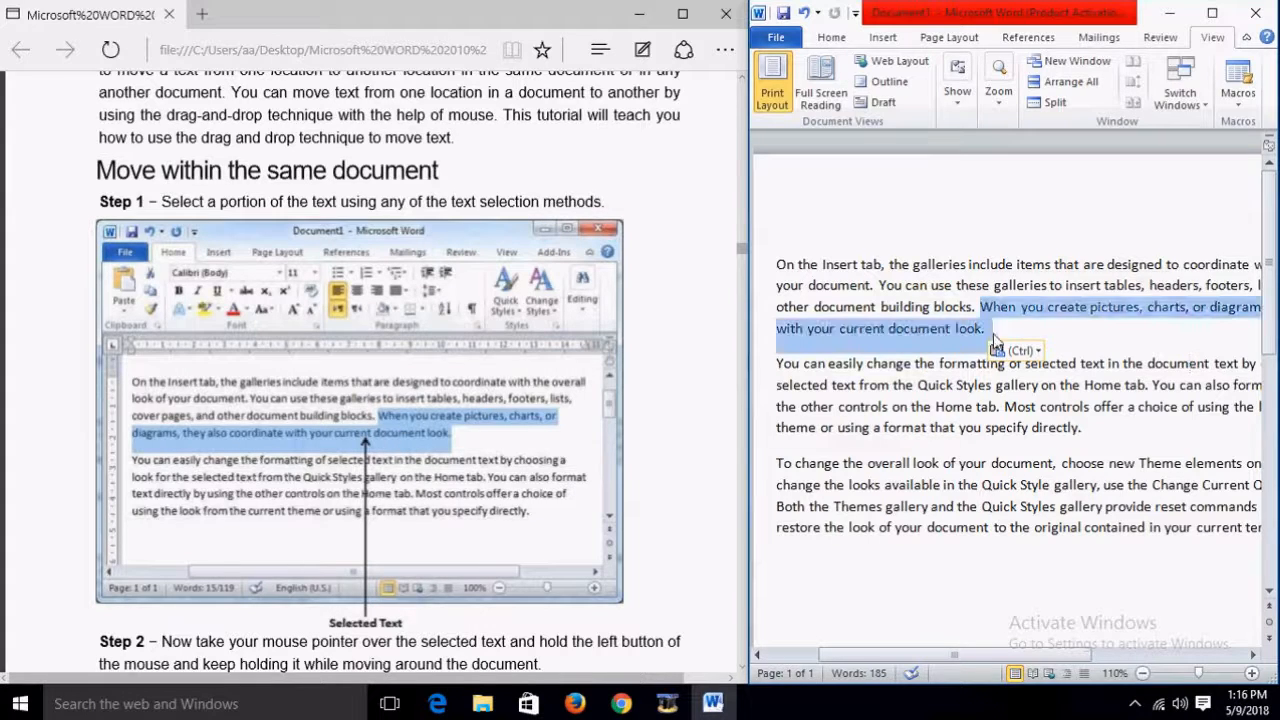
{"action": "scroll", "coordinate": [1027, 281], "scroll_direction": "down", "scroll_amount": 2}
{"action": "scroll", "coordinate": [480, 366], "scroll_direction": "down", "scroll_amount": 3}
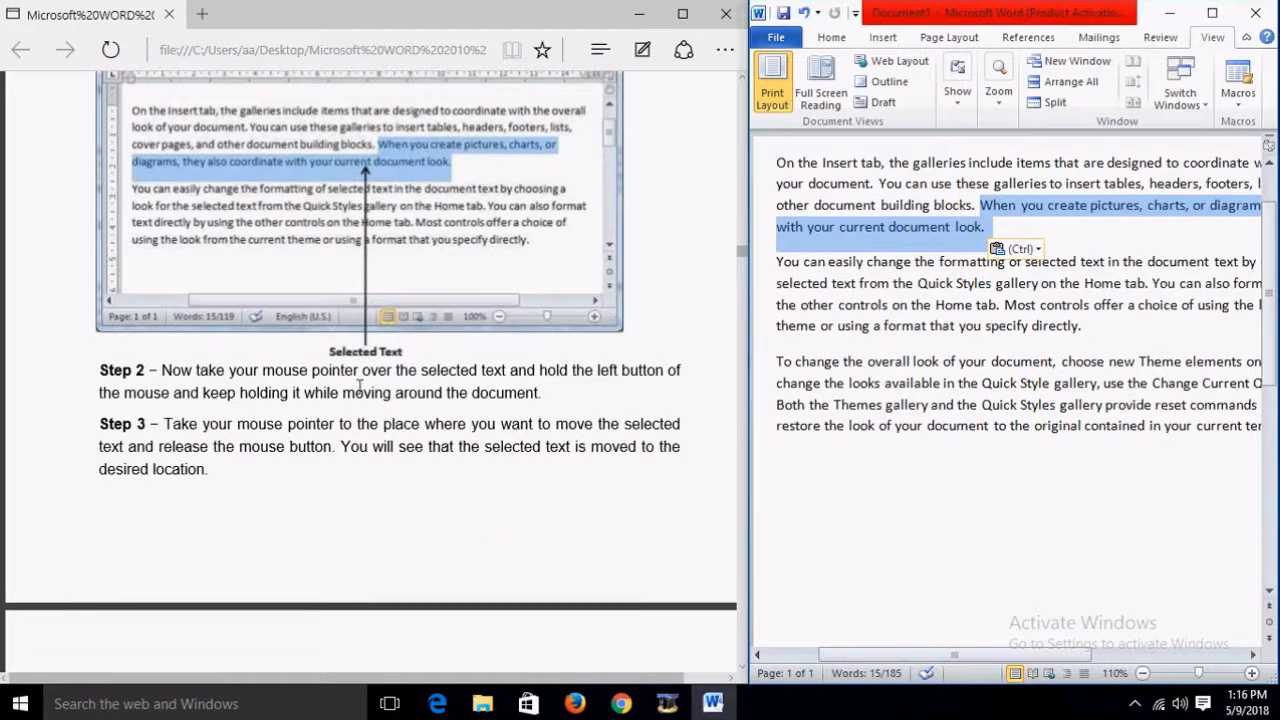
{"action": "left_click", "coordinate": [996, 204]}
{"action": "left_click", "coordinate": [998, 226], "text": "shift"}
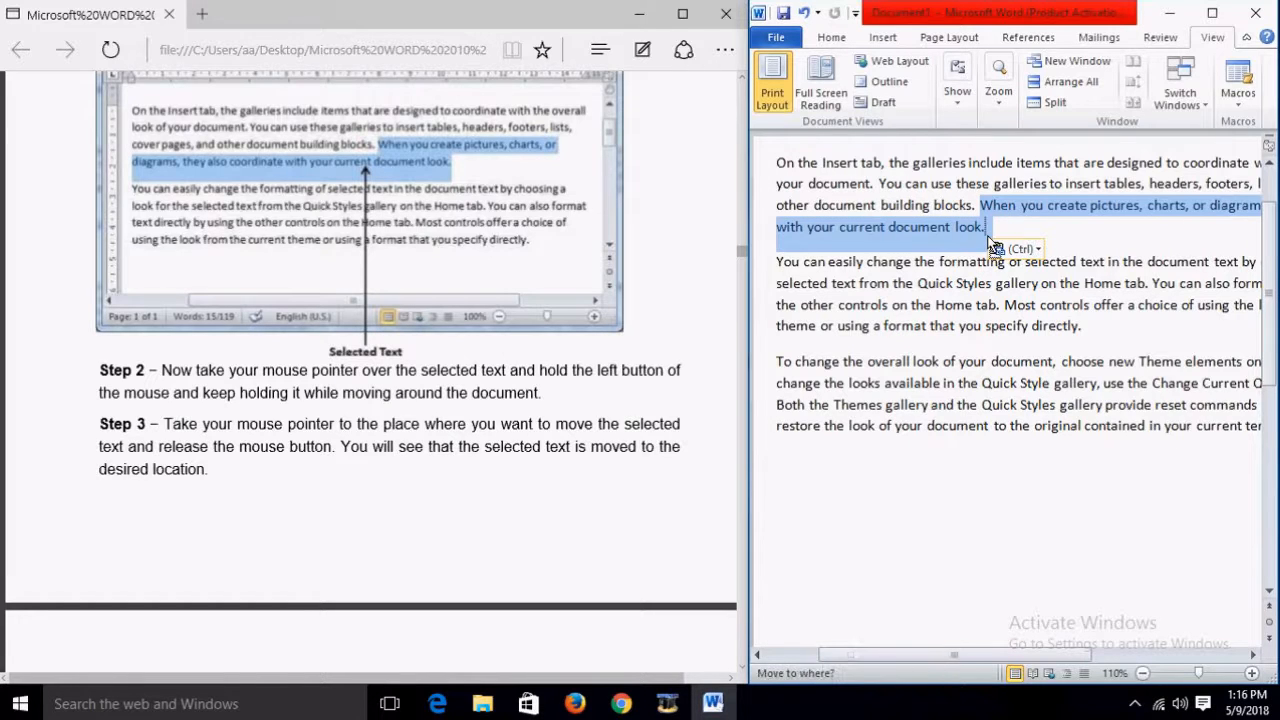
{"action": "left_click", "coordinate": [989, 237]}
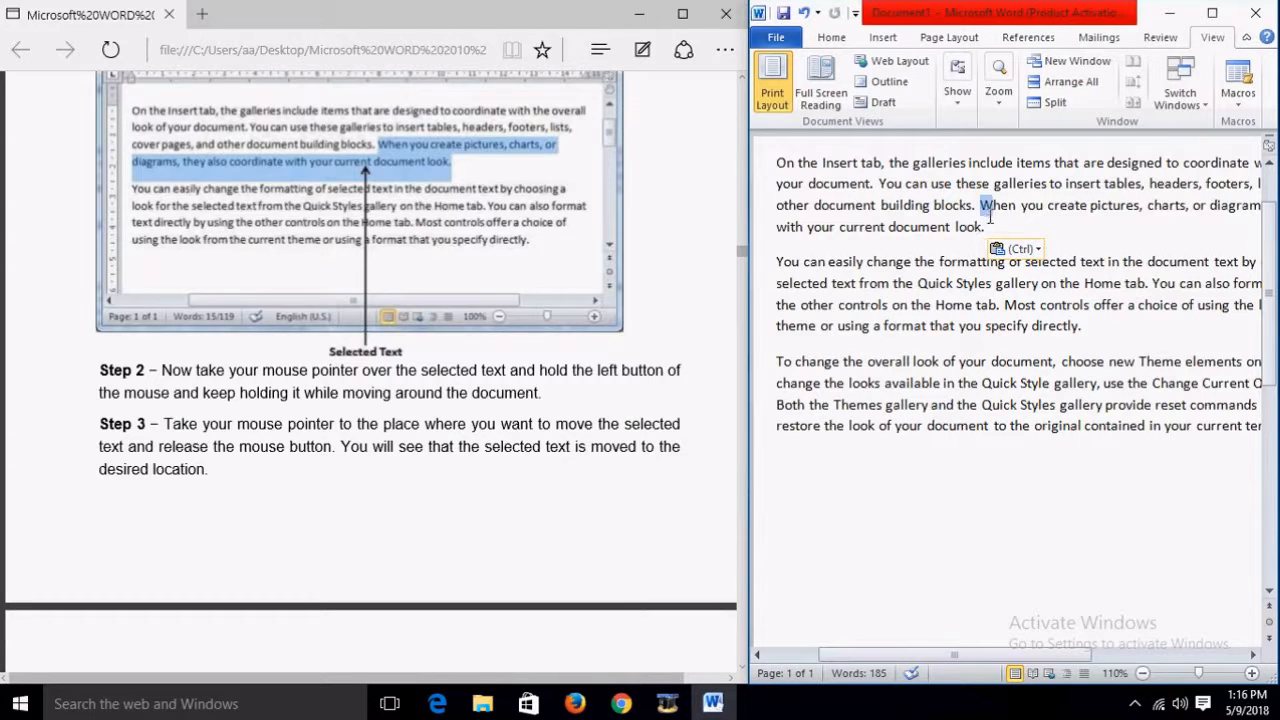
{"action": "left_click_drag", "start_coordinate": [979, 205], "coordinate": [986, 227]}
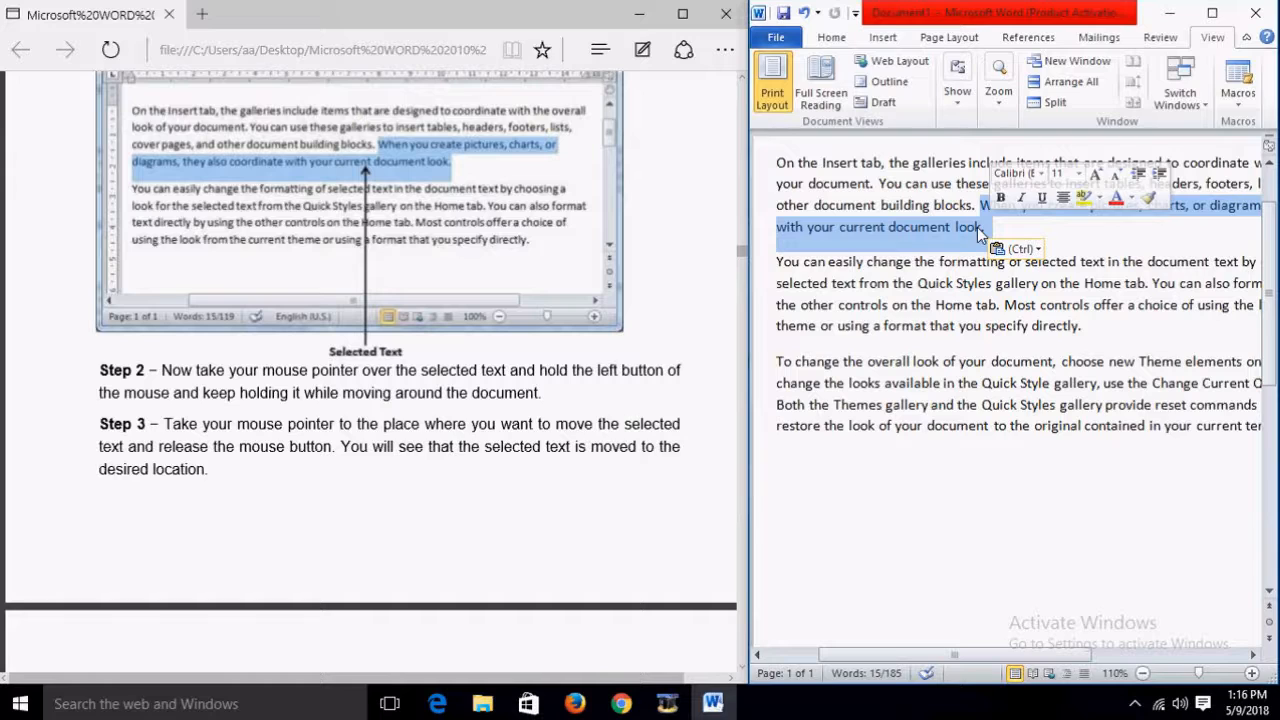
{"action": "left_click_drag", "start_coordinate": [982, 228], "coordinate": [772, 463]}
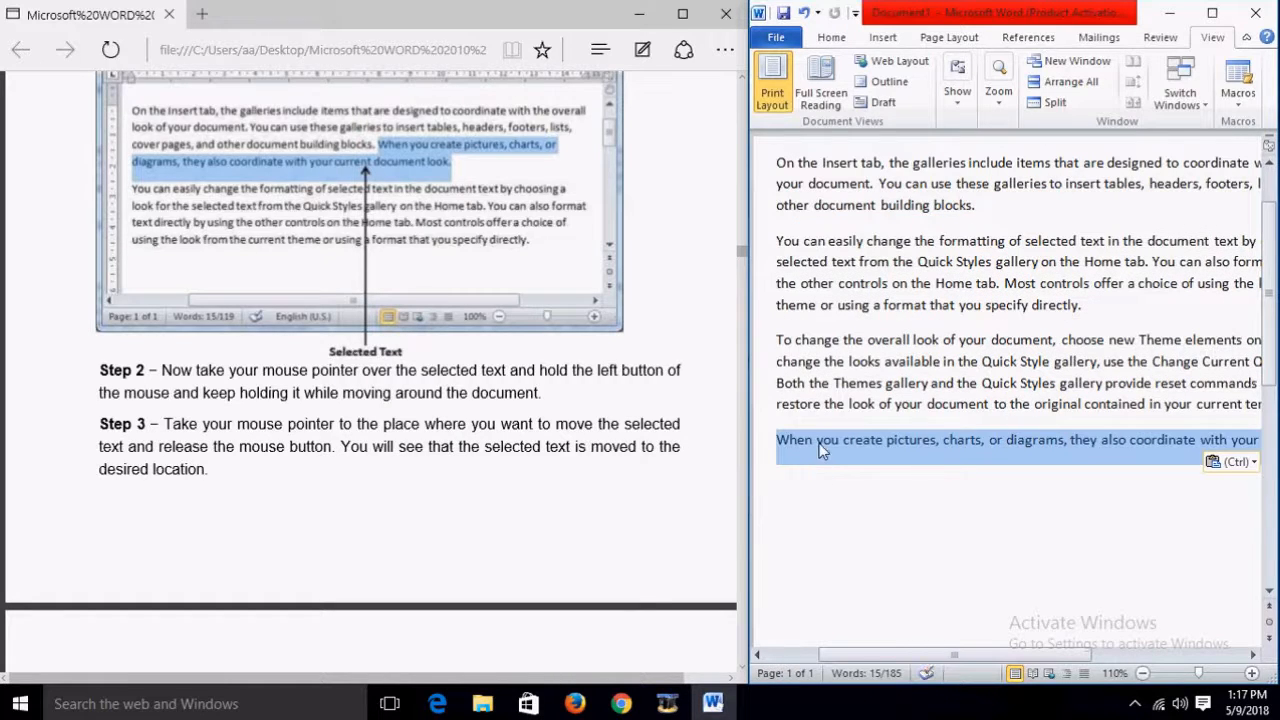
{"action": "key", "text": "ctrl+z"}
{"action": "left_click", "coordinate": [839, 517]}
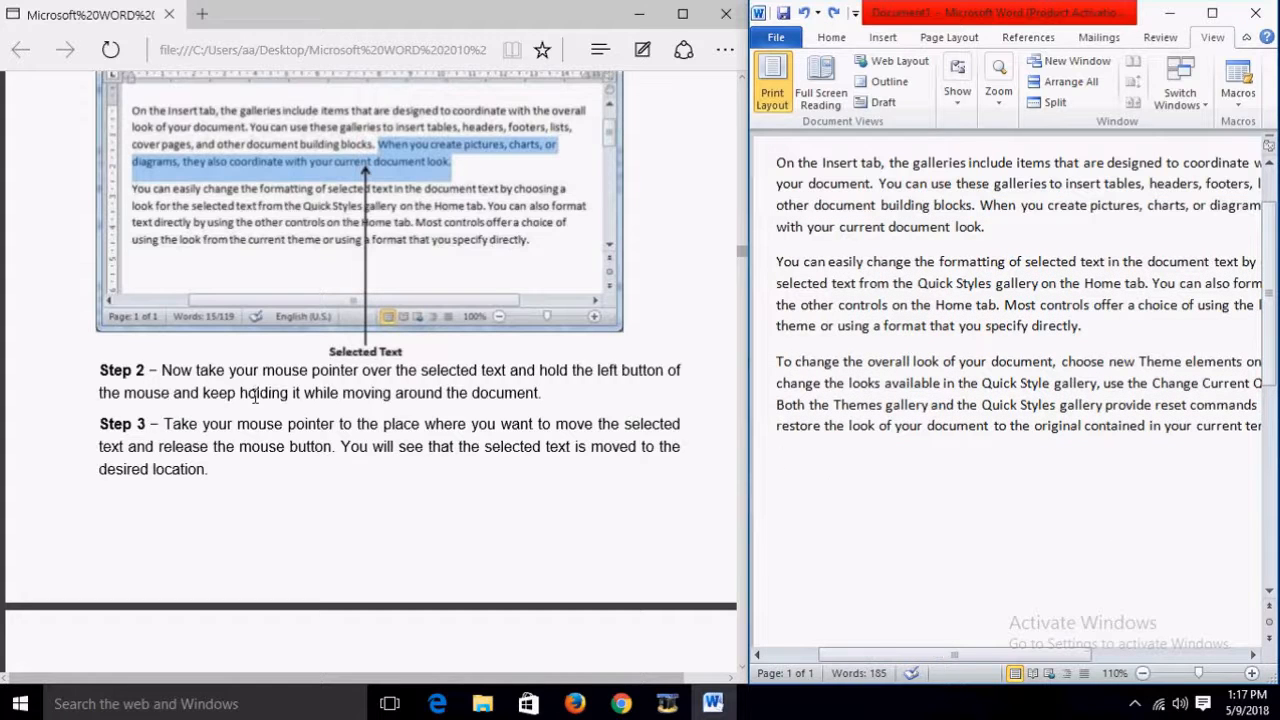
Step: Scroll through the Edge tutorial, ending at the 'Move Text in Word 2010' heading and intro
{"action": "scroll", "coordinate": [256, 400], "scroll_direction": "down", "scroll_amount": 4}
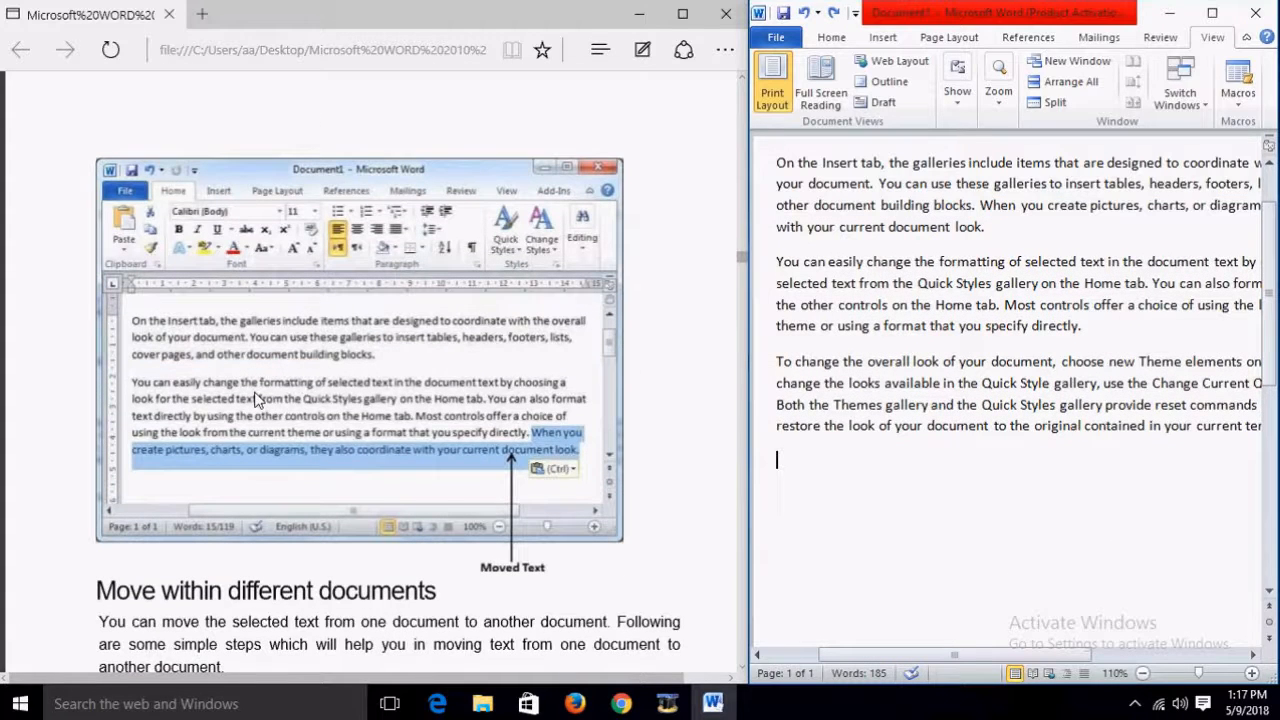
{"action": "scroll", "coordinate": [256, 400], "scroll_direction": "down", "scroll_amount": 1}
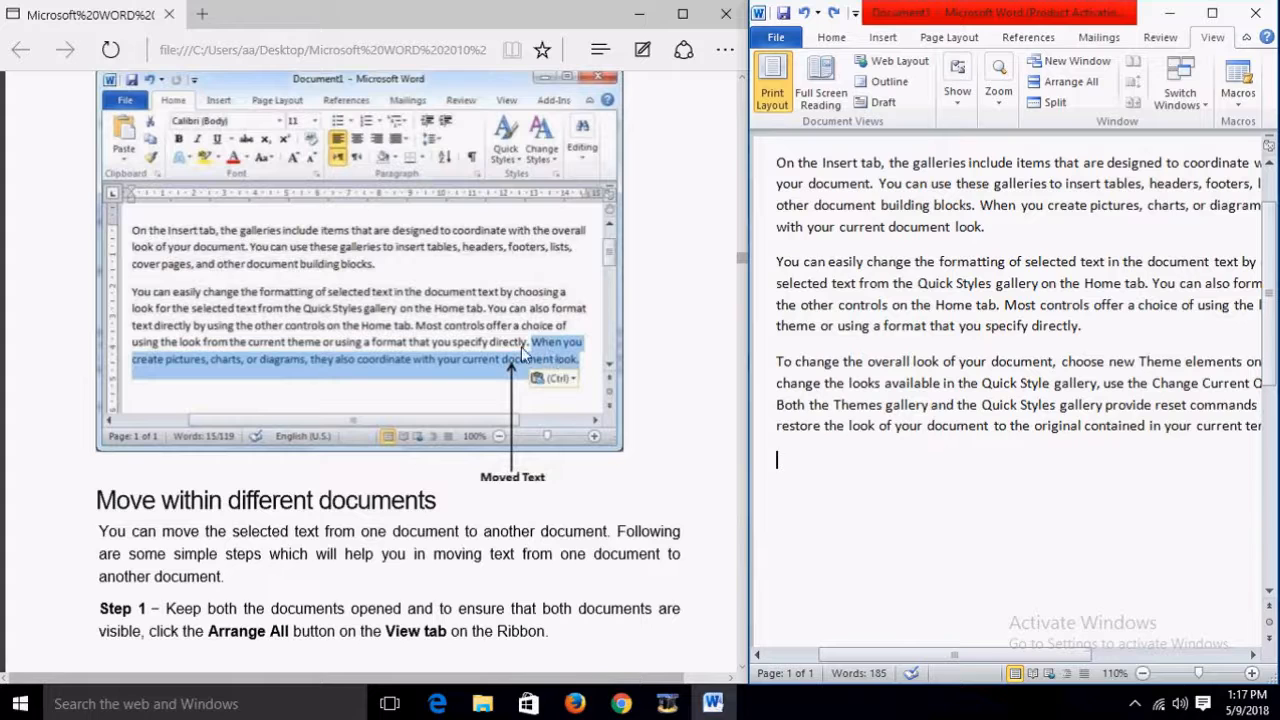
{"action": "scroll", "coordinate": [694, 335], "scroll_direction": "down", "scroll_amount": 3}
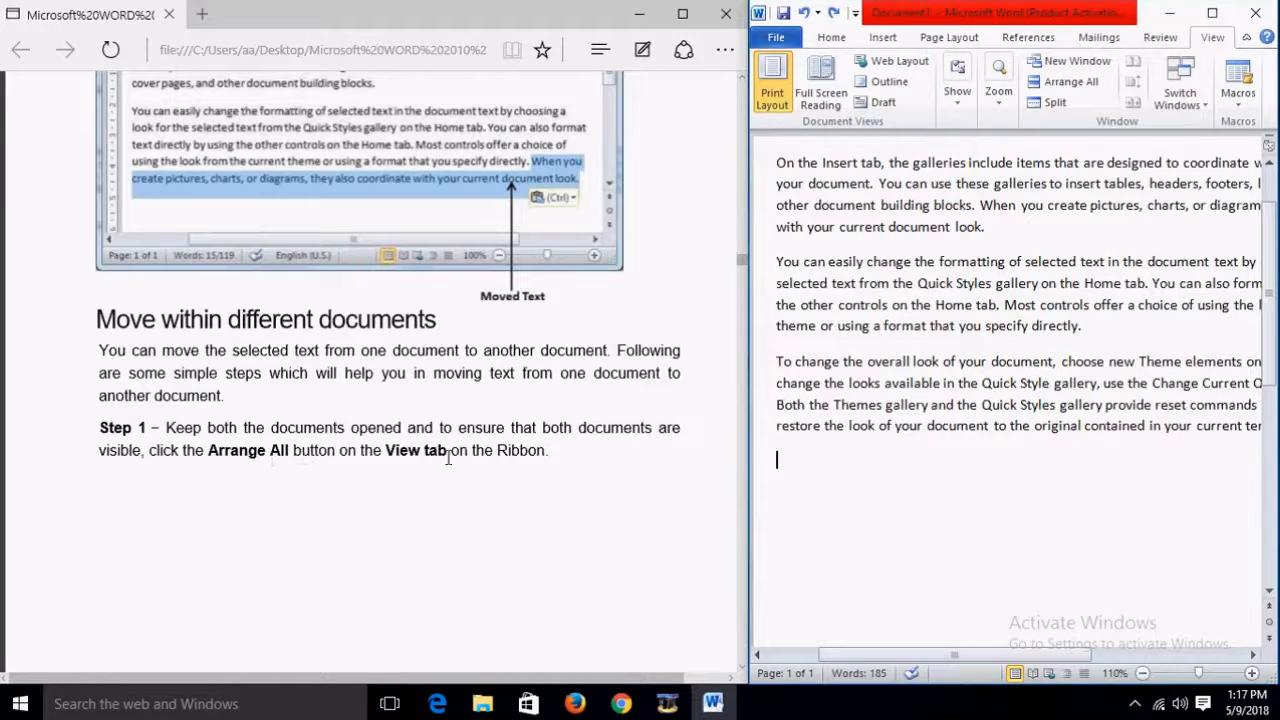
{"action": "scroll", "coordinate": [600, 432], "scroll_direction": "down", "scroll_amount": 5}
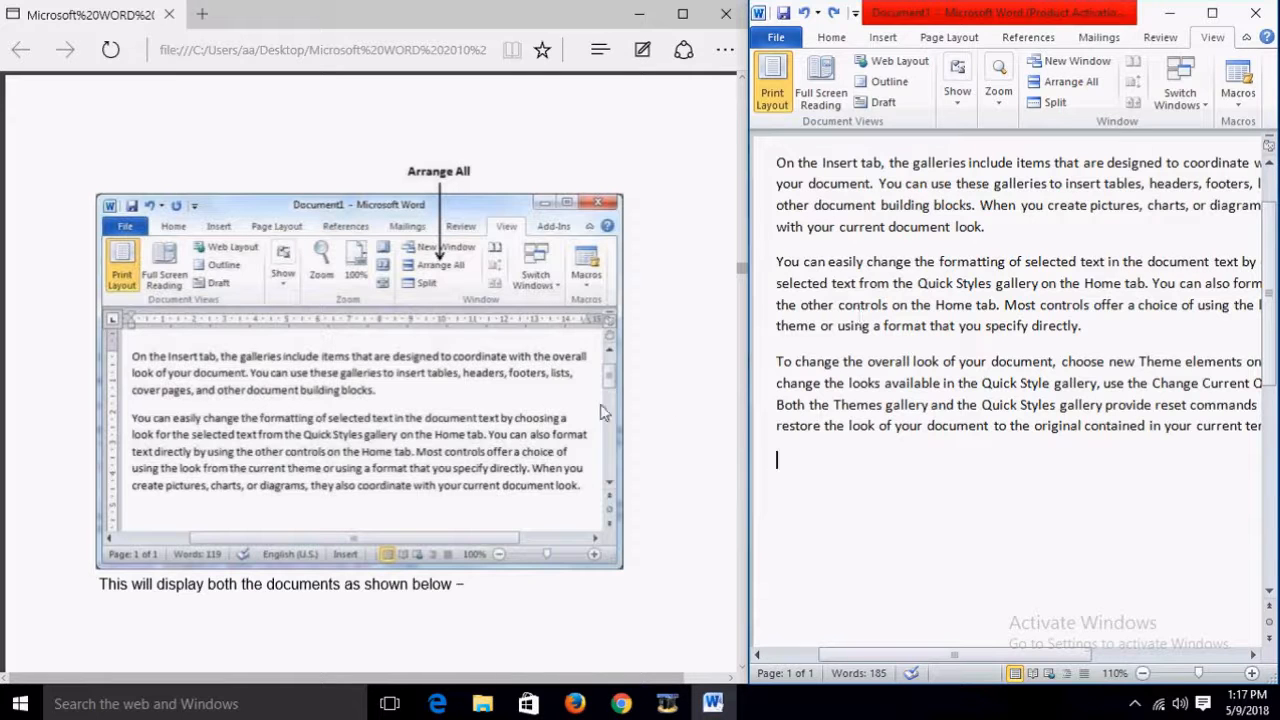
{"action": "scroll", "coordinate": [529, 486], "scroll_direction": "down", "scroll_amount": 5}
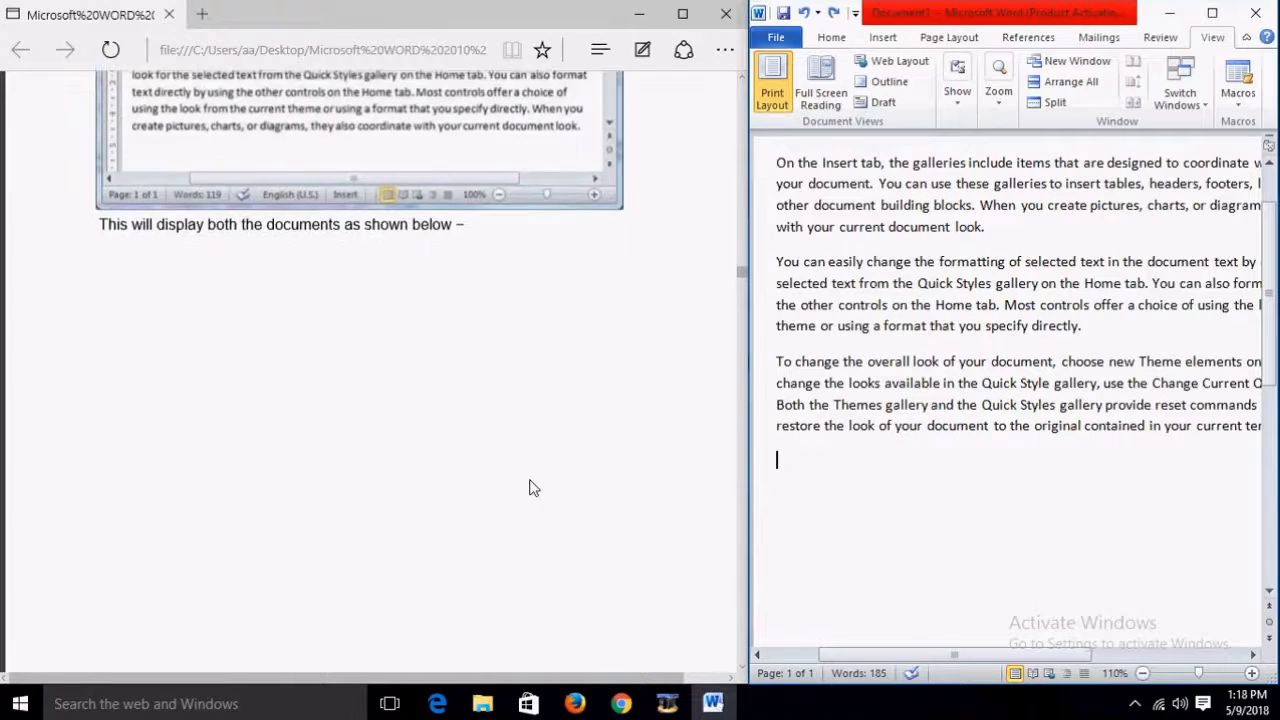
{"action": "scroll", "coordinate": [529, 486], "scroll_direction": "up", "scroll_amount": 1}
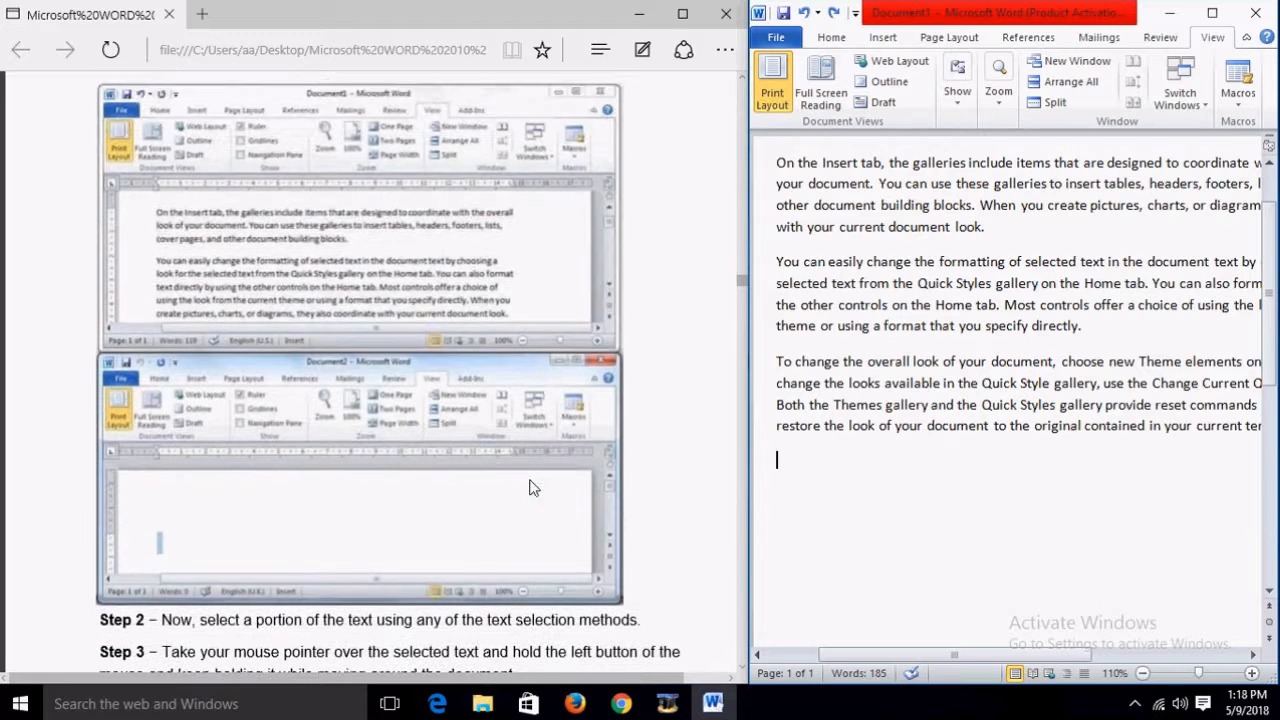
{"action": "scroll", "coordinate": [392, 410], "scroll_direction": "down", "scroll_amount": 1}
{"action": "scroll", "coordinate": [390, 372], "scroll_direction": "down", "scroll_amount": 2}
{"action": "scroll", "coordinate": [265, 378], "scroll_direction": "up", "scroll_amount": 1}
{"action": "scroll", "coordinate": [250, 380], "scroll_direction": "up", "scroll_amount": 1}
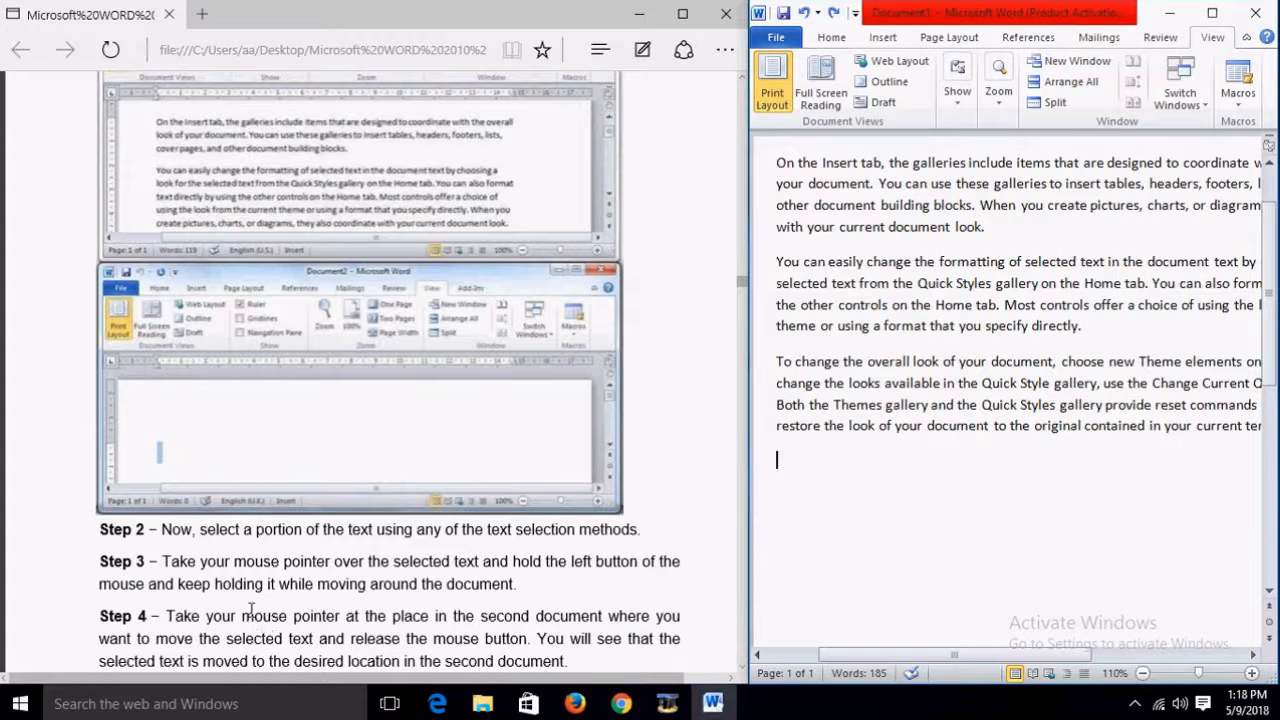
{"action": "scroll", "coordinate": [485, 562], "scroll_direction": "down", "scroll_amount": 2}
{"action": "scroll", "coordinate": [485, 562], "scroll_direction": "down", "scroll_amount": 2}
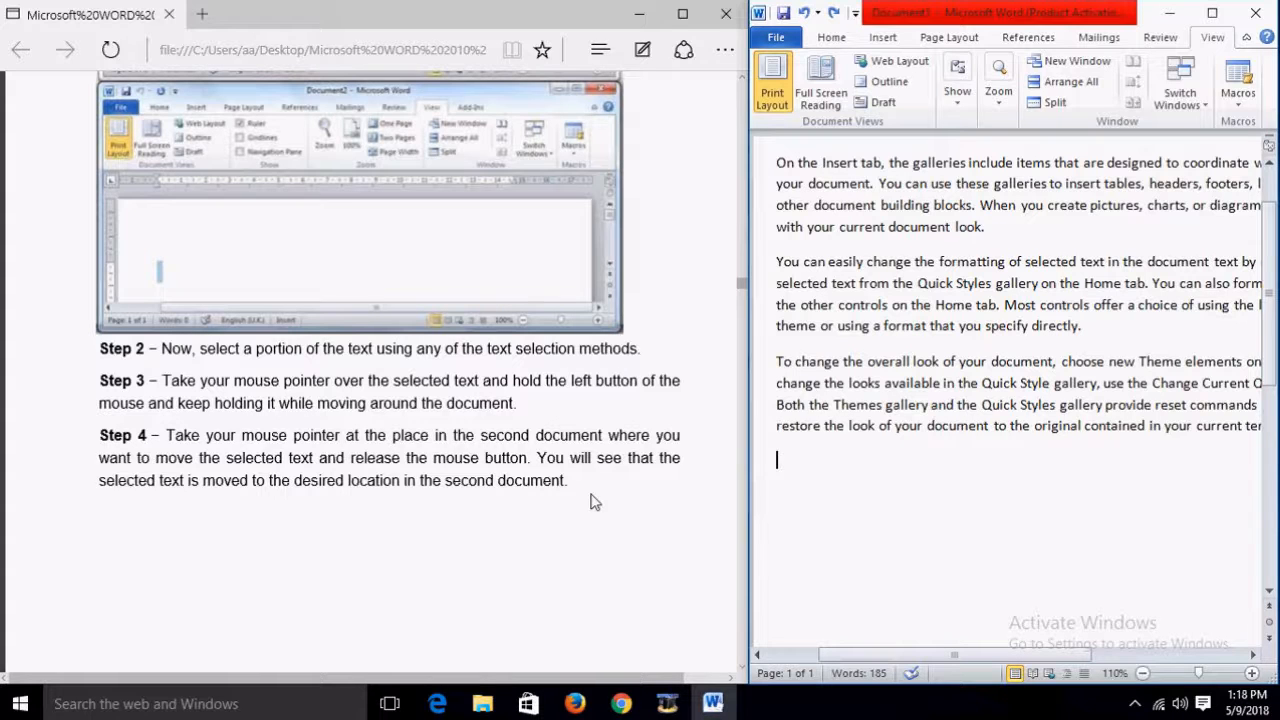
{"action": "scroll", "coordinate": [590, 501], "scroll_direction": "up", "scroll_amount": 1}
{"action": "scroll", "coordinate": [590, 501], "scroll_direction": "up", "scroll_amount": 1}
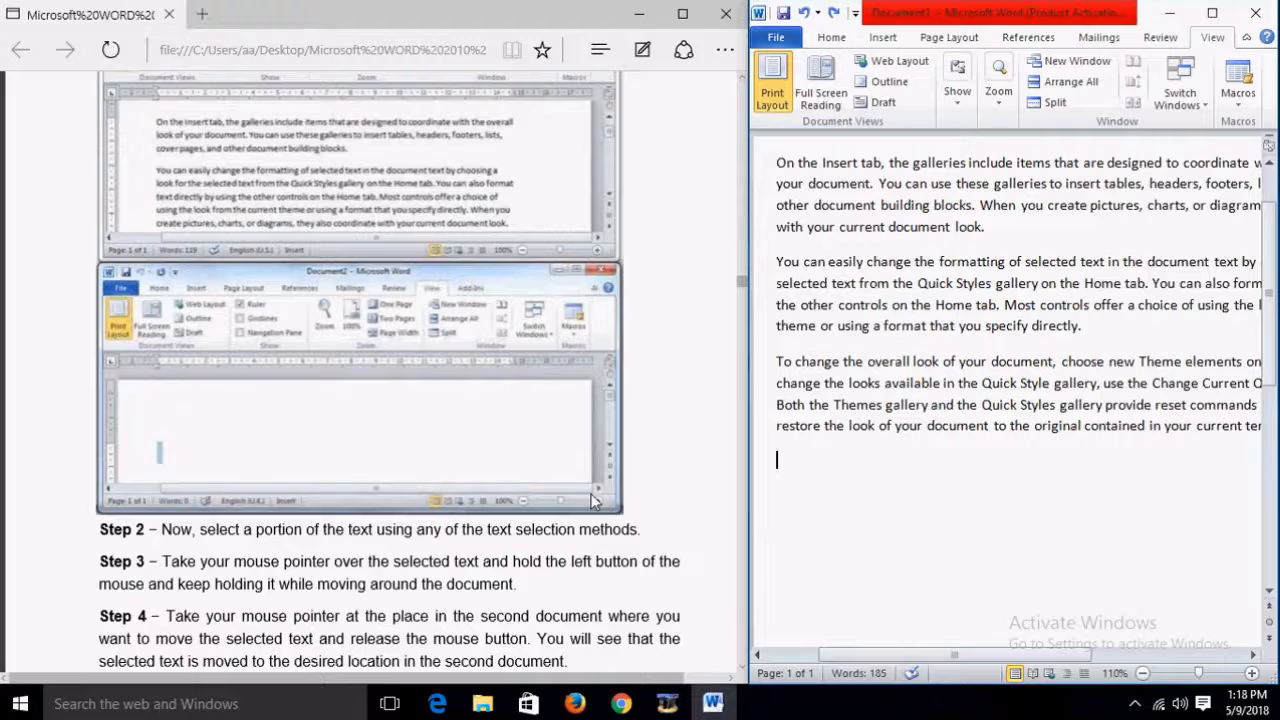
{"action": "scroll", "coordinate": [590, 501], "scroll_direction": "up", "scroll_amount": 15}
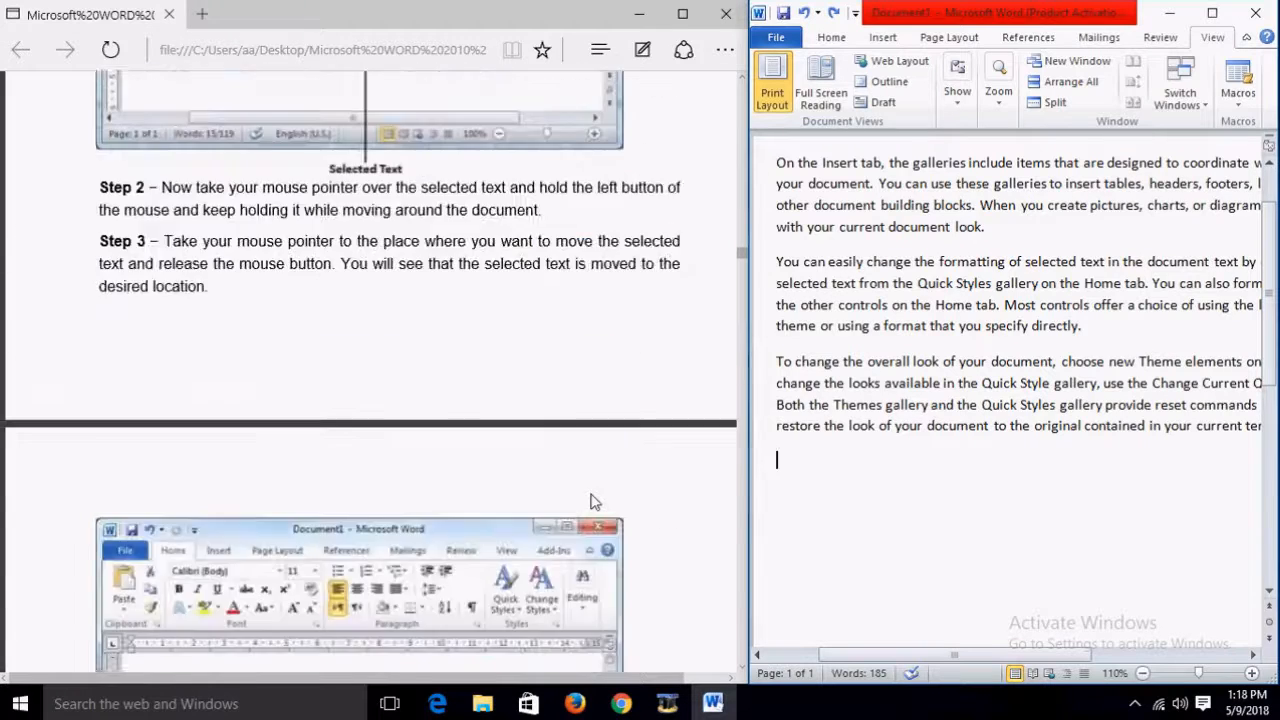
{"action": "scroll", "coordinate": [590, 501], "scroll_direction": "up", "scroll_amount": 4}
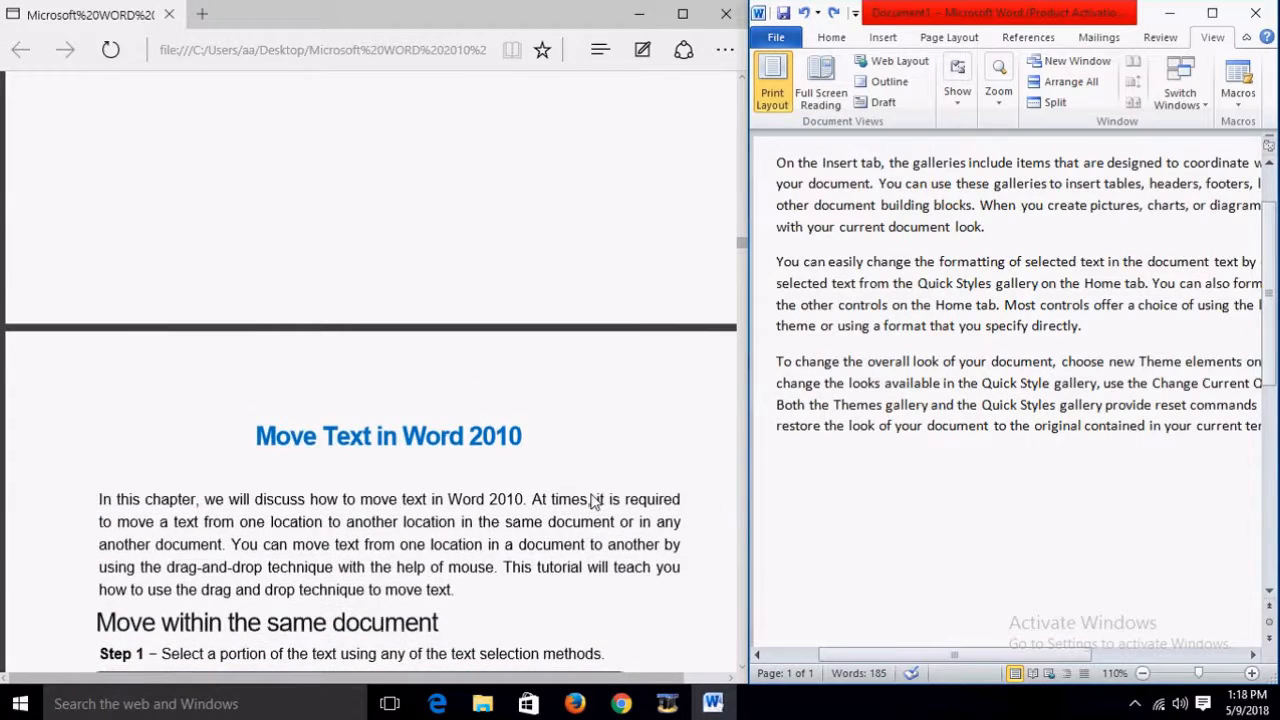
Step: Scroll the Edge tutorial down to the 'Copy & Paste in Word 2010' chapter and Step 1
{"action": "scroll", "coordinate": [593, 500], "scroll_direction": "down", "scroll_amount": 20}
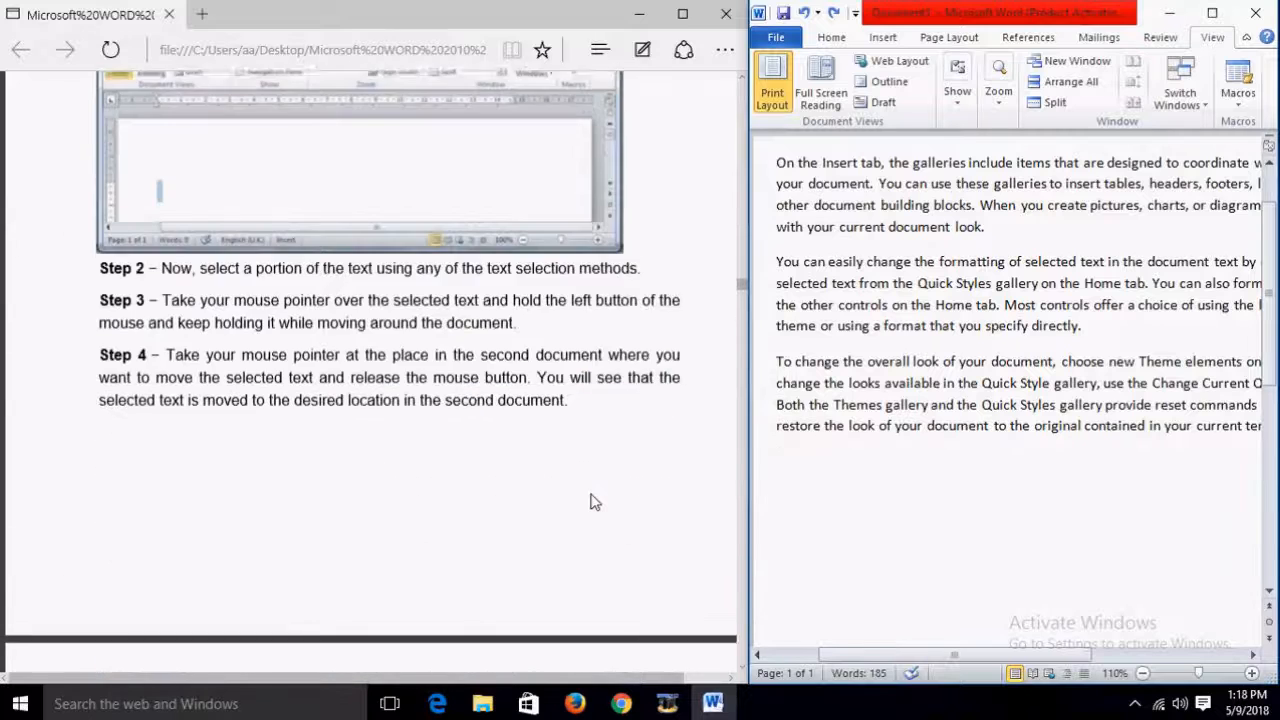
{"action": "scroll", "coordinate": [590, 501], "scroll_direction": "down", "scroll_amount": 10}
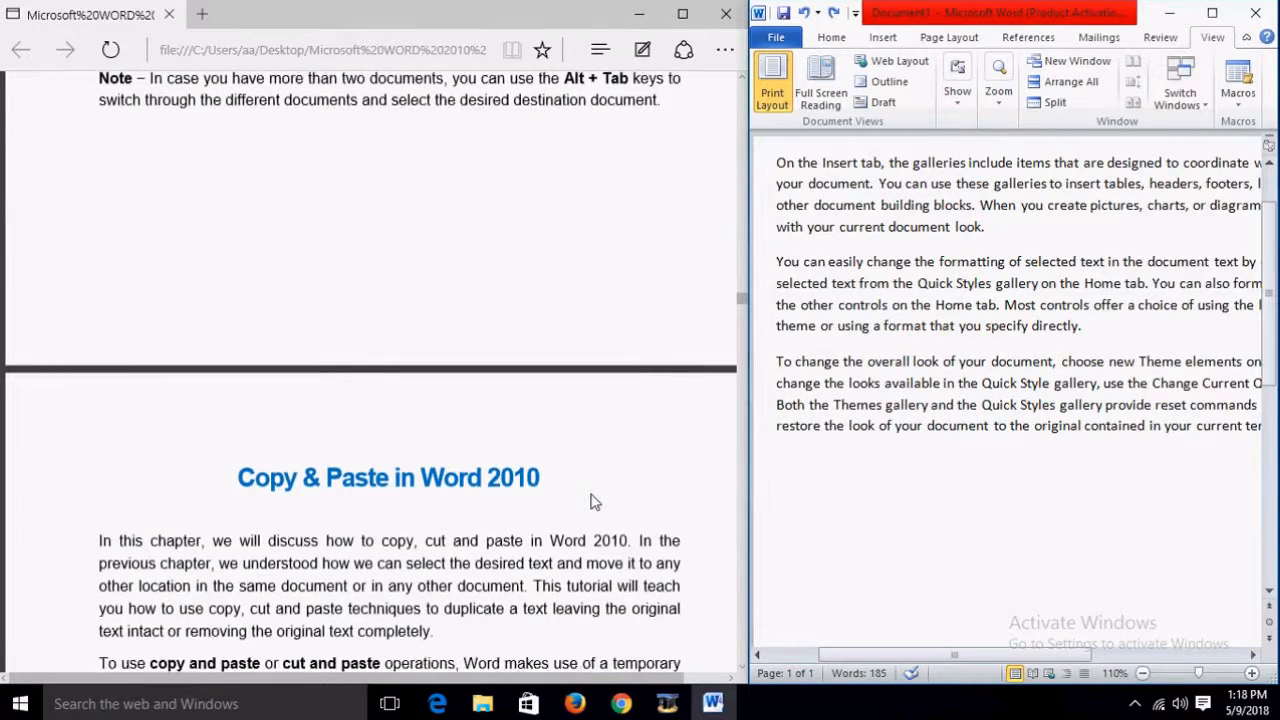
{"action": "scroll", "coordinate": [590, 501], "scroll_direction": "up", "scroll_amount": 5}
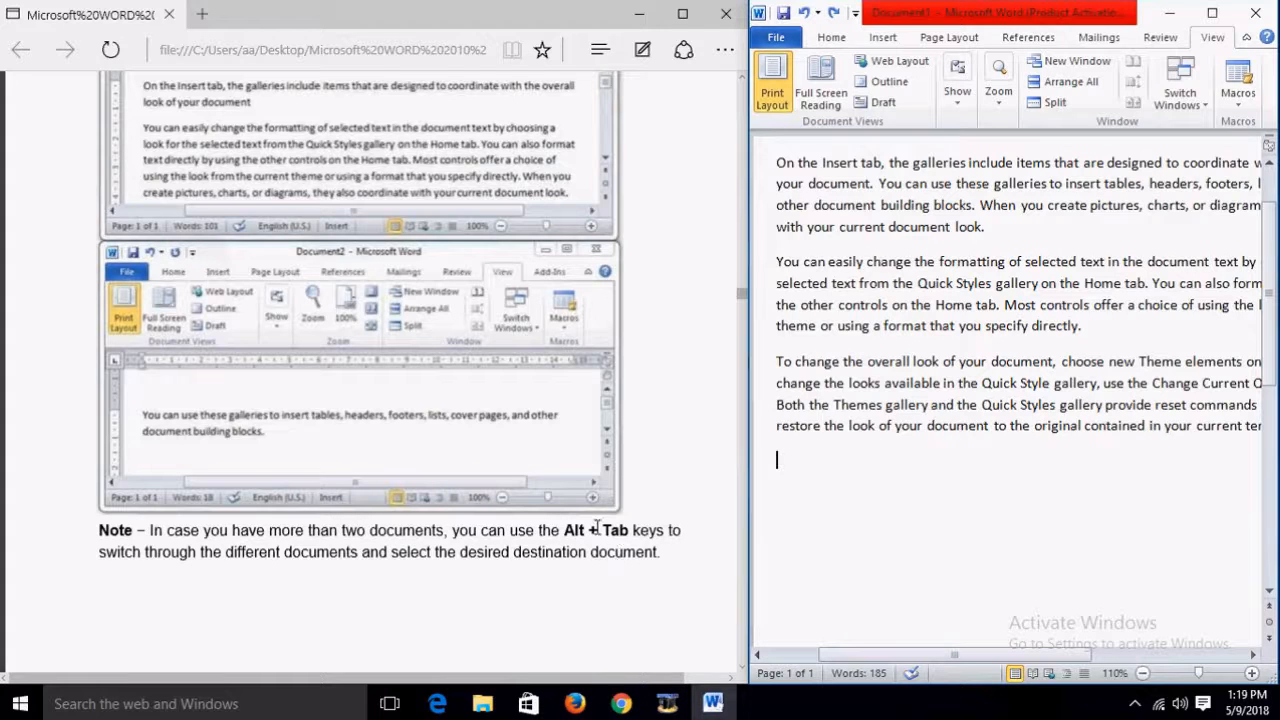
{"action": "scroll", "coordinate": [597, 527], "scroll_direction": "down", "scroll_amount": 3}
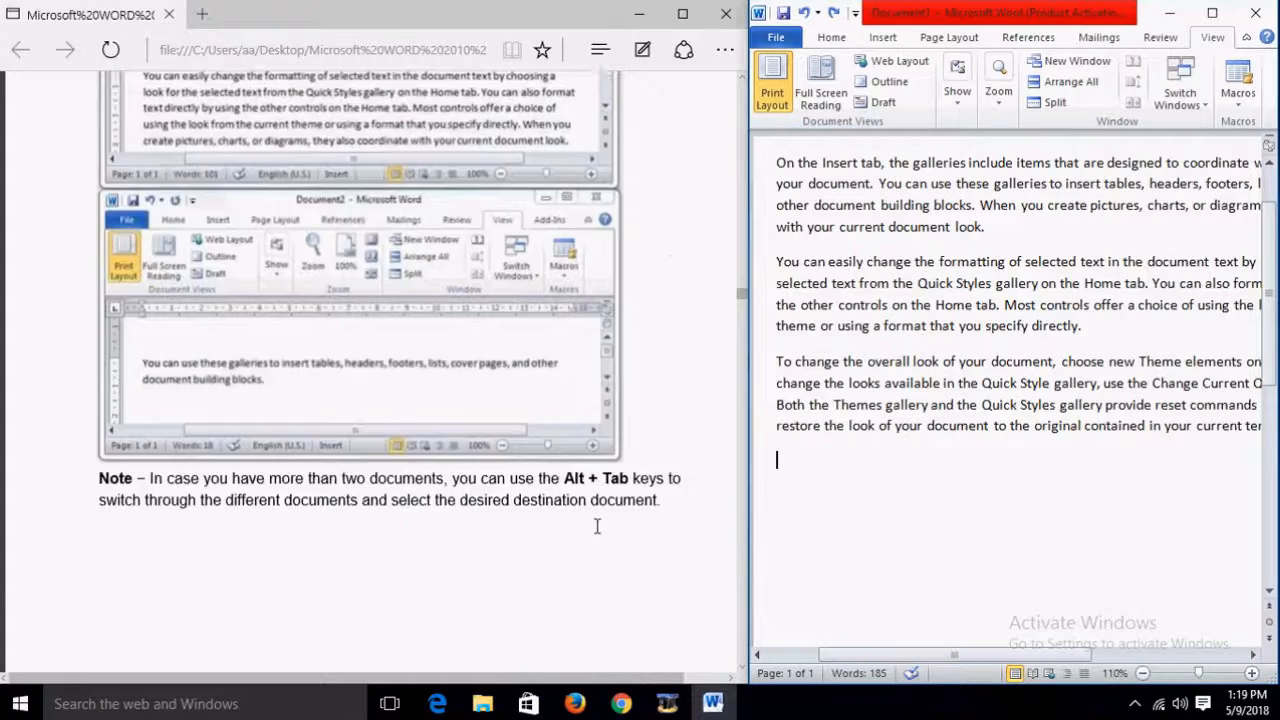
{"action": "scroll", "coordinate": [597, 527], "scroll_direction": "down", "scroll_amount": 1}
{"action": "scroll", "coordinate": [597, 527], "scroll_direction": "down", "scroll_amount": 3}
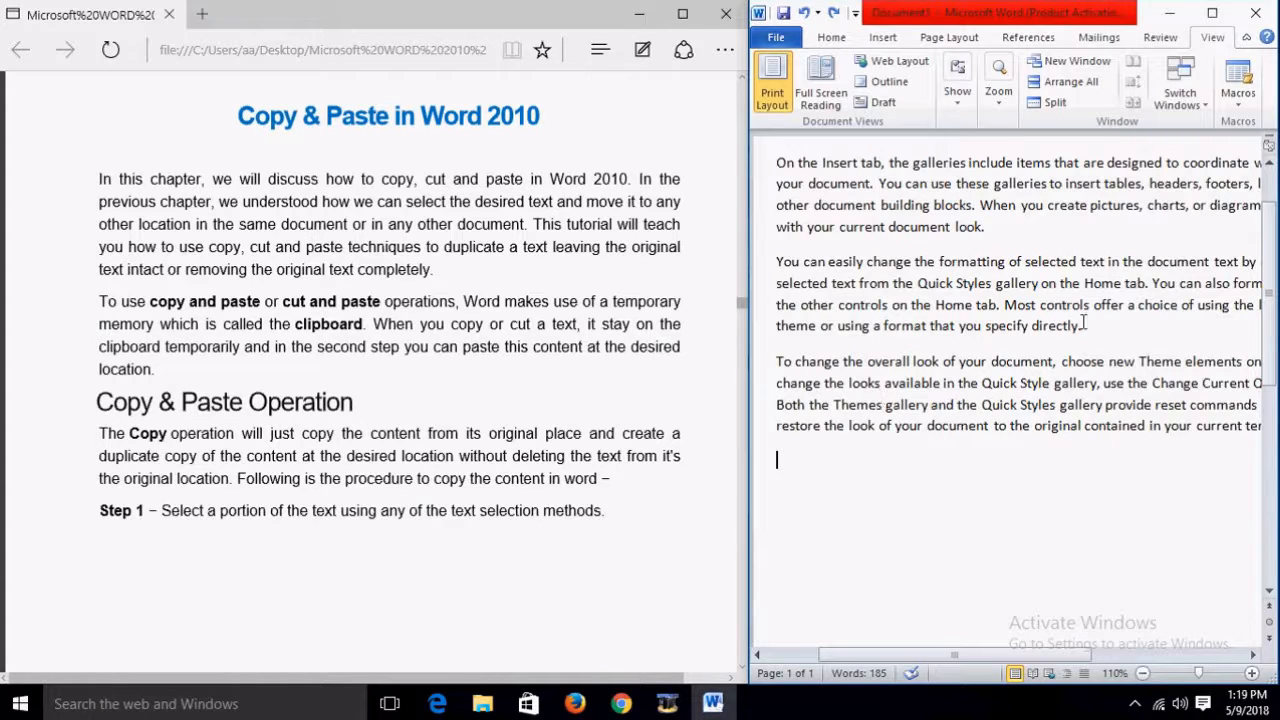
{"action": "left_click_drag", "start_coordinate": [1004, 305], "coordinate": [1083, 327]}
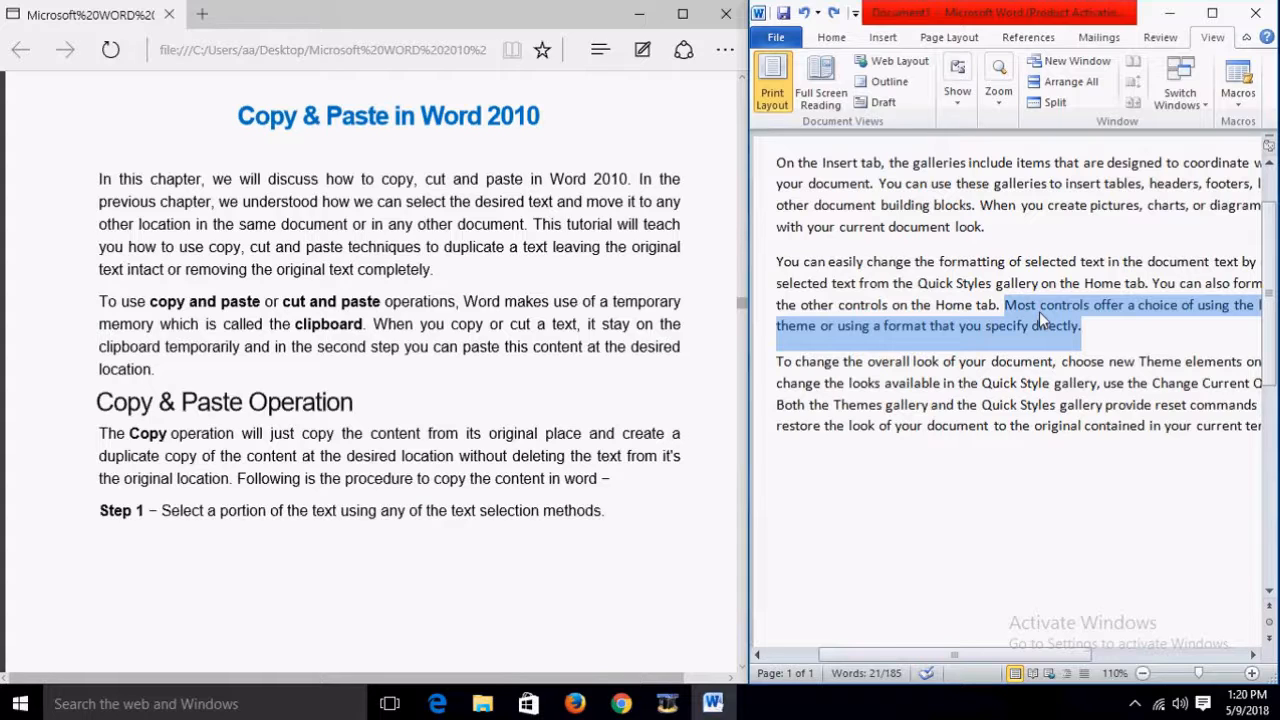
{"action": "right_click", "coordinate": [1039, 311]}
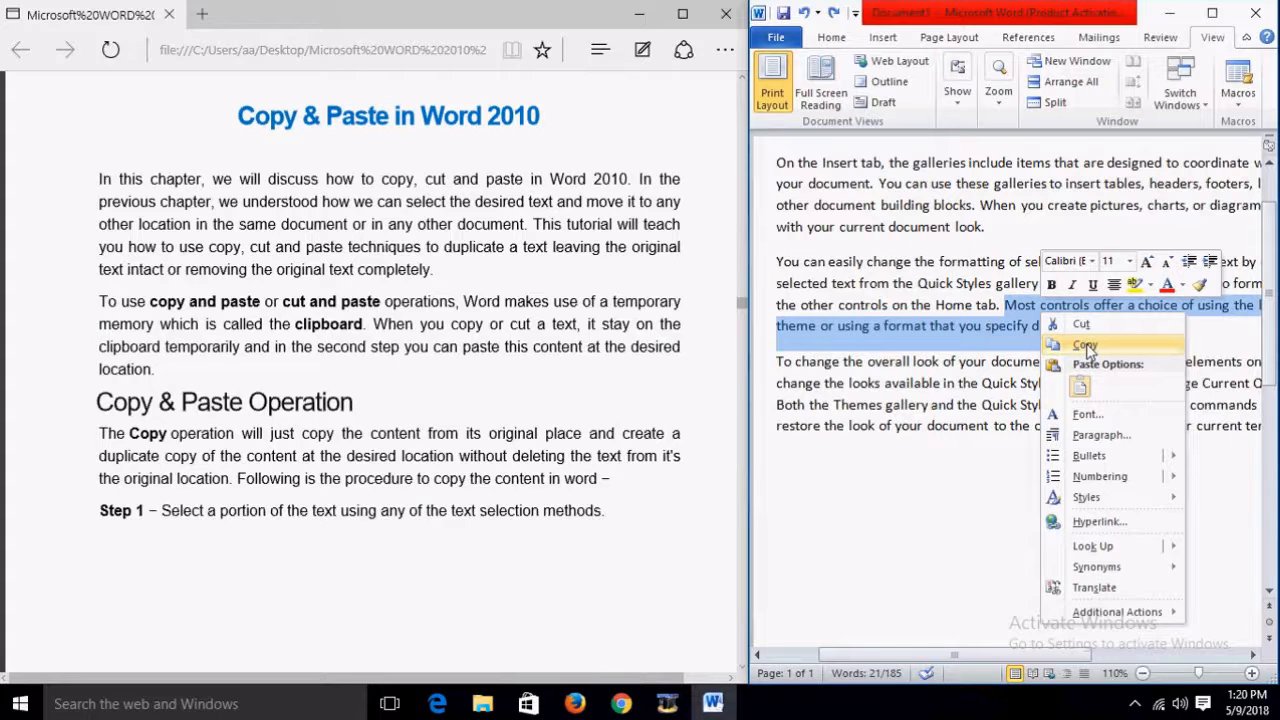
{"action": "left_click", "coordinate": [1086, 346]}
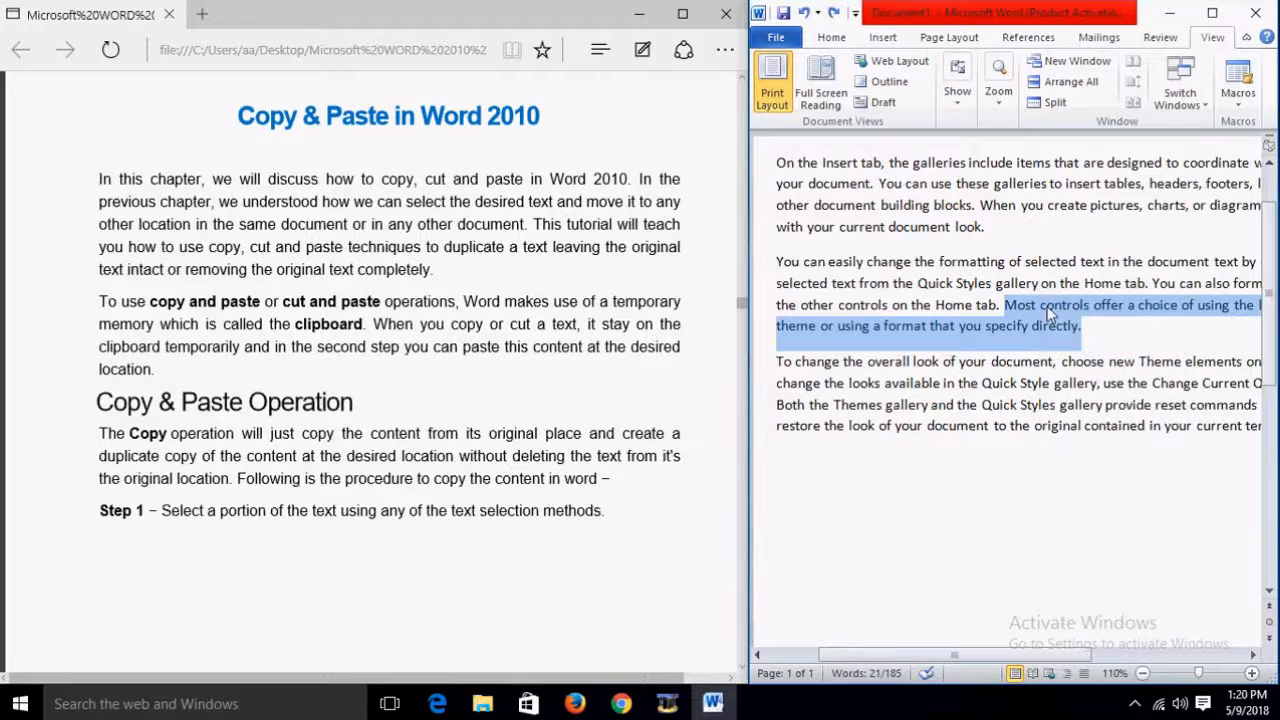
{"action": "left_click", "coordinate": [848, 490]}
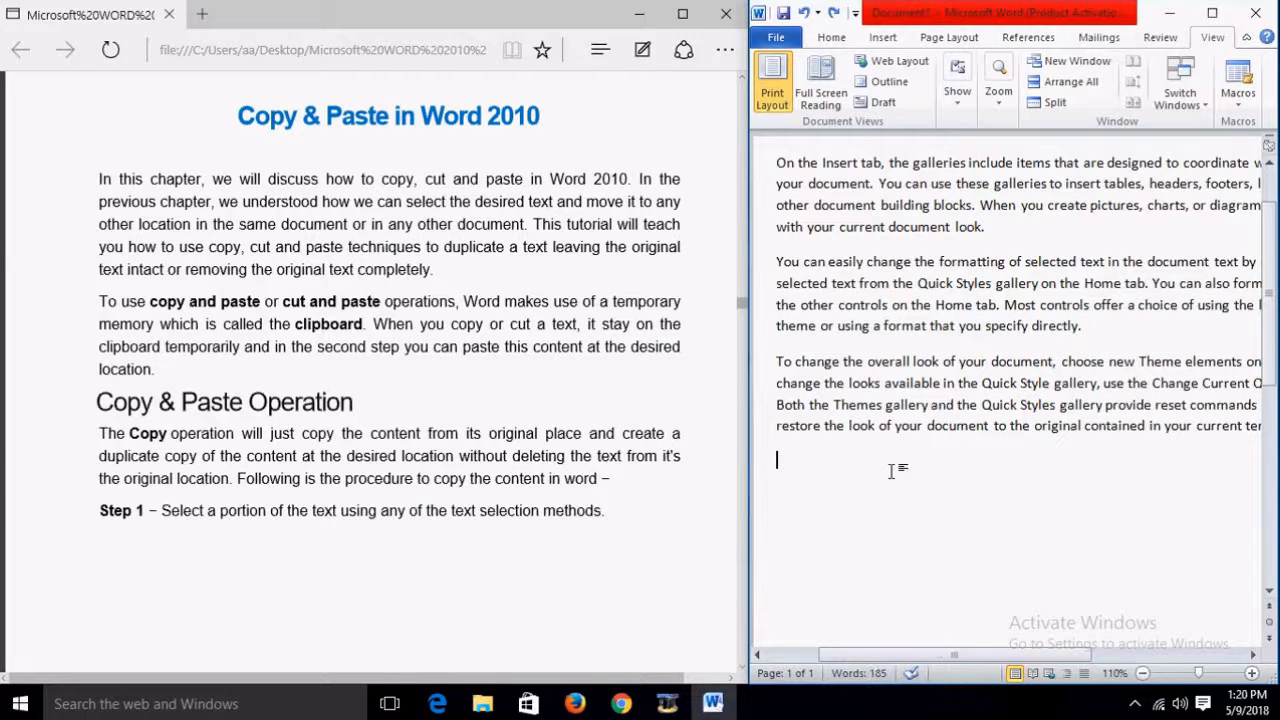
{"action": "right_click", "coordinate": [813, 530]}
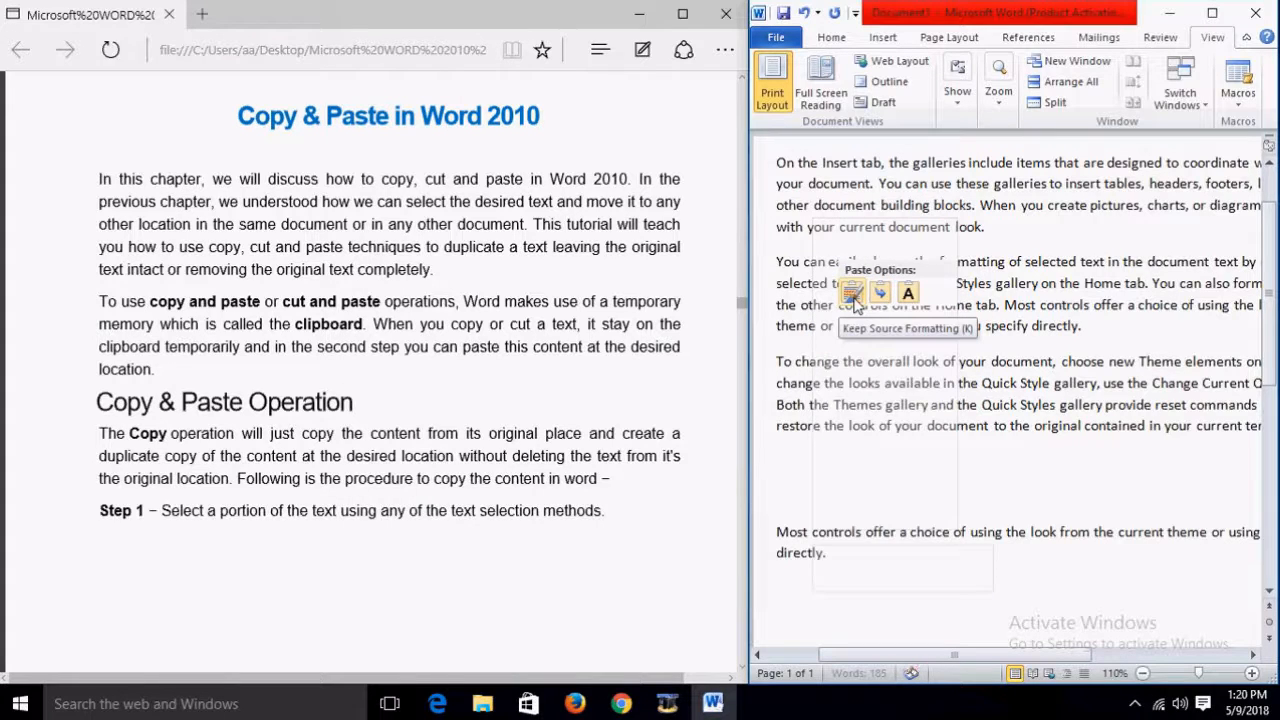
{"action": "left_click", "coordinate": [852, 298]}
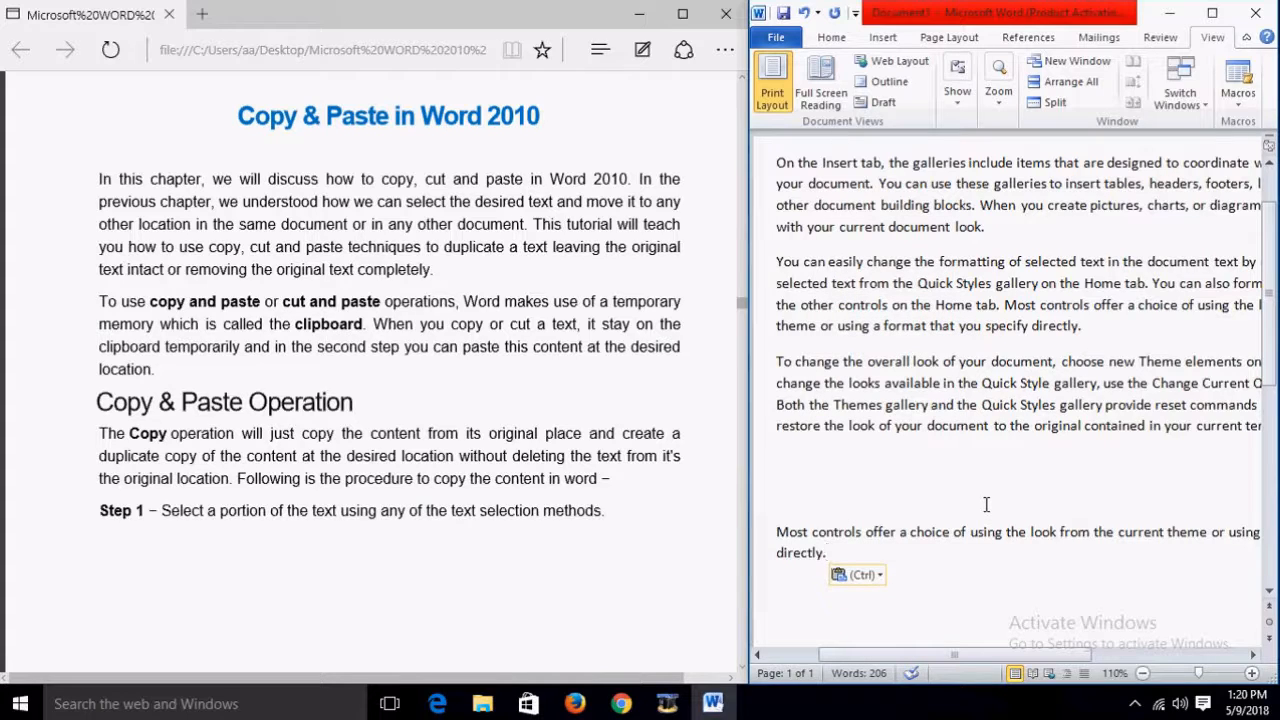
{"action": "key", "text": "ctrl+z"}
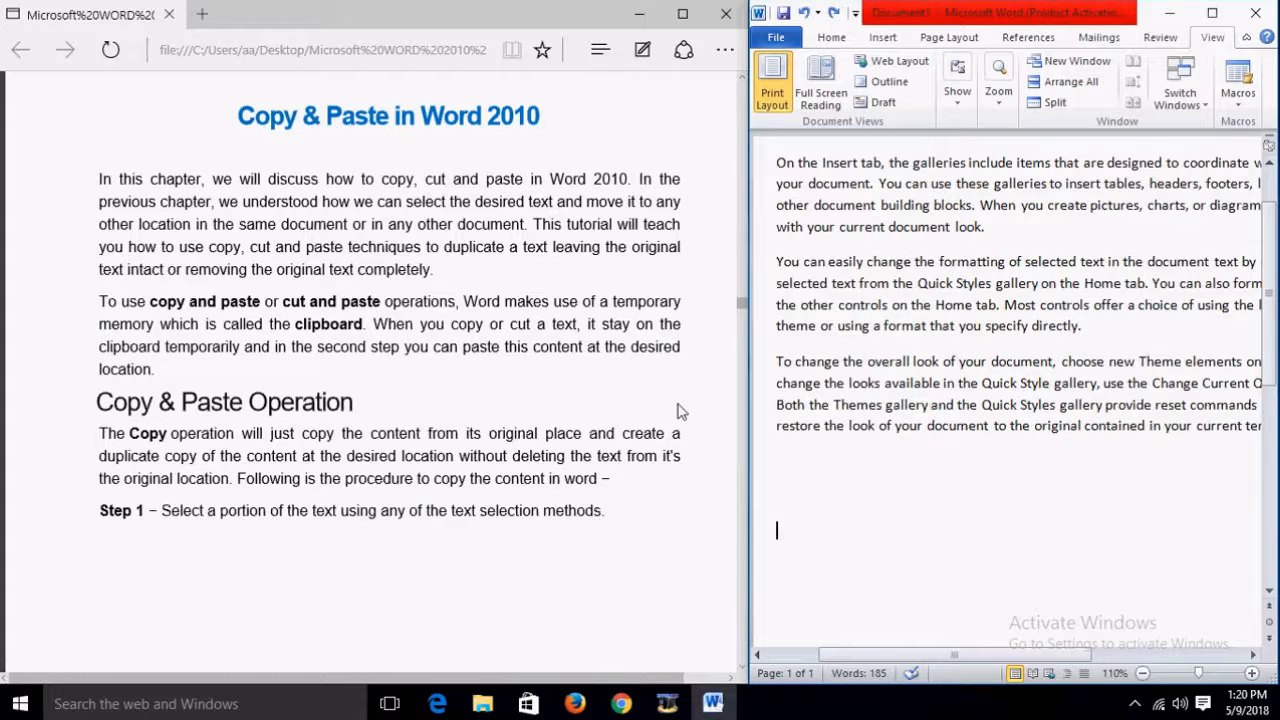
Step: Scroll the Edge tutorial down to the Word screenshot and Step 2's three copy methods
{"action": "scroll", "coordinate": [666, 423], "scroll_direction": "down", "scroll_amount": 5}
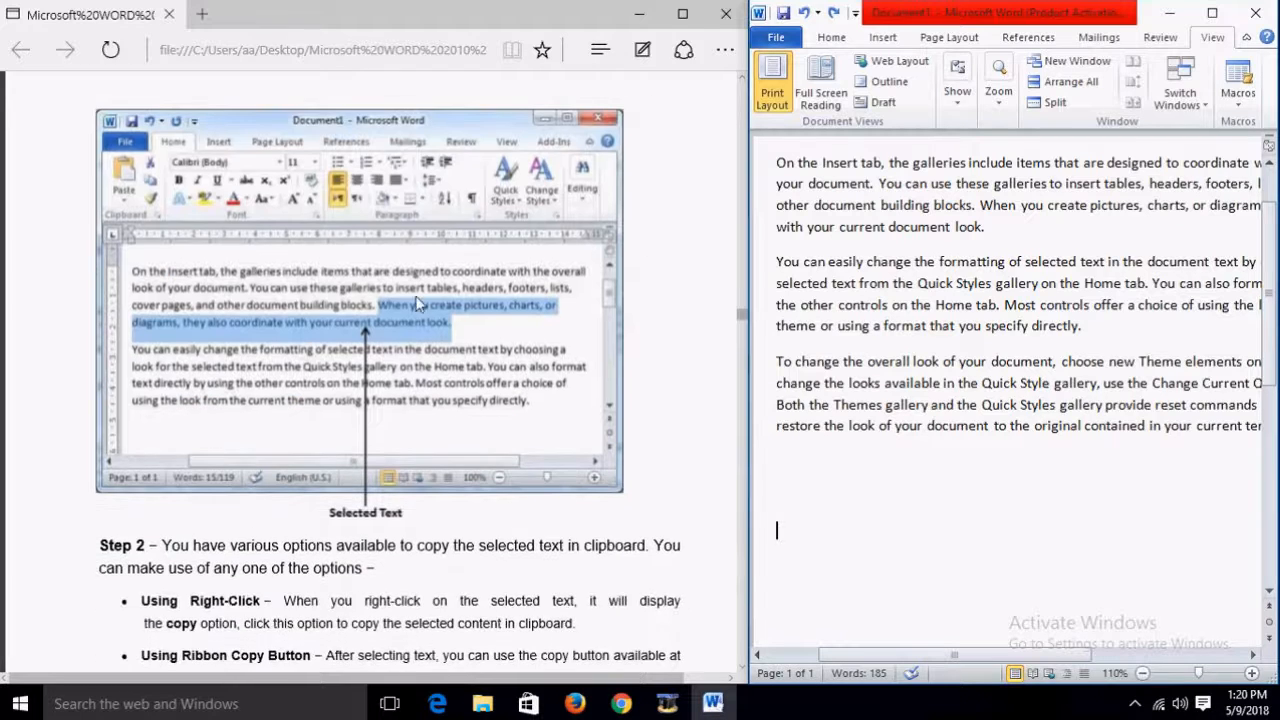
{"action": "scroll", "coordinate": [428, 378], "scroll_direction": "down", "scroll_amount": 1}
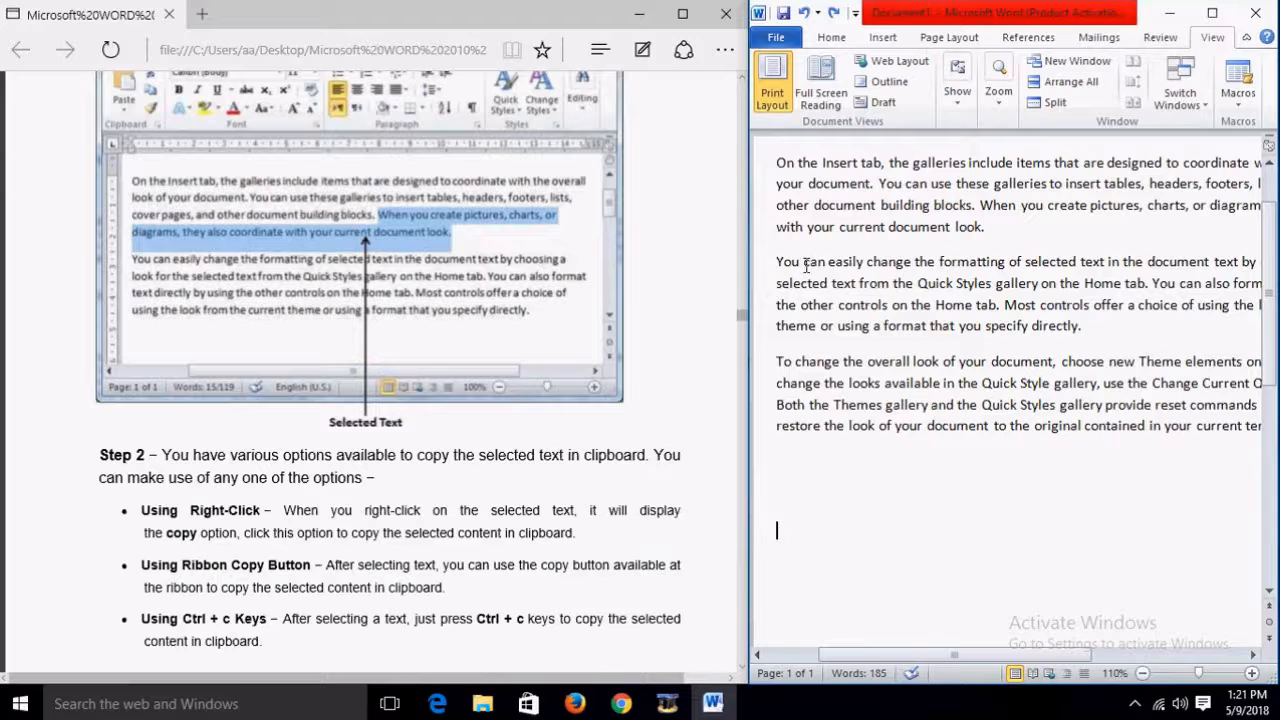
Step: Paste a copy of the second paragraph at the document end, then delete that stray copy
{"action": "left_click_drag", "start_coordinate": [777, 261], "coordinate": [1094, 329]}
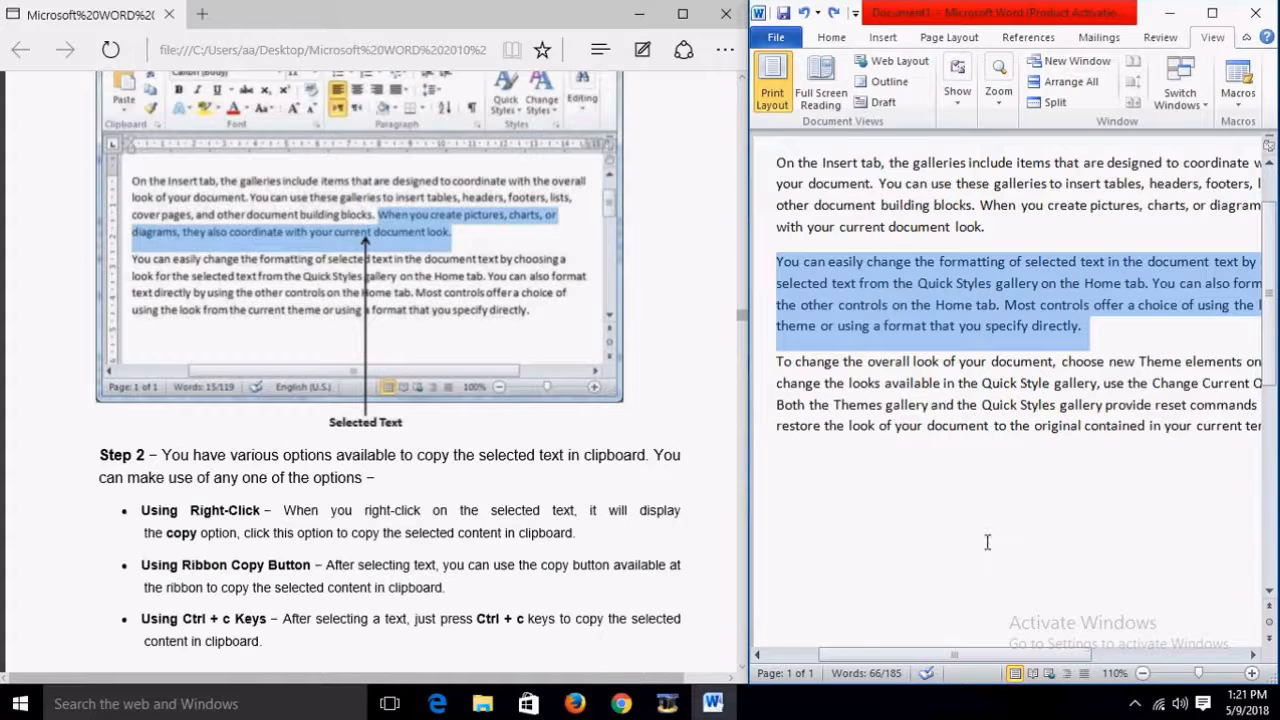
{"action": "left_click", "coordinate": [855, 527]}
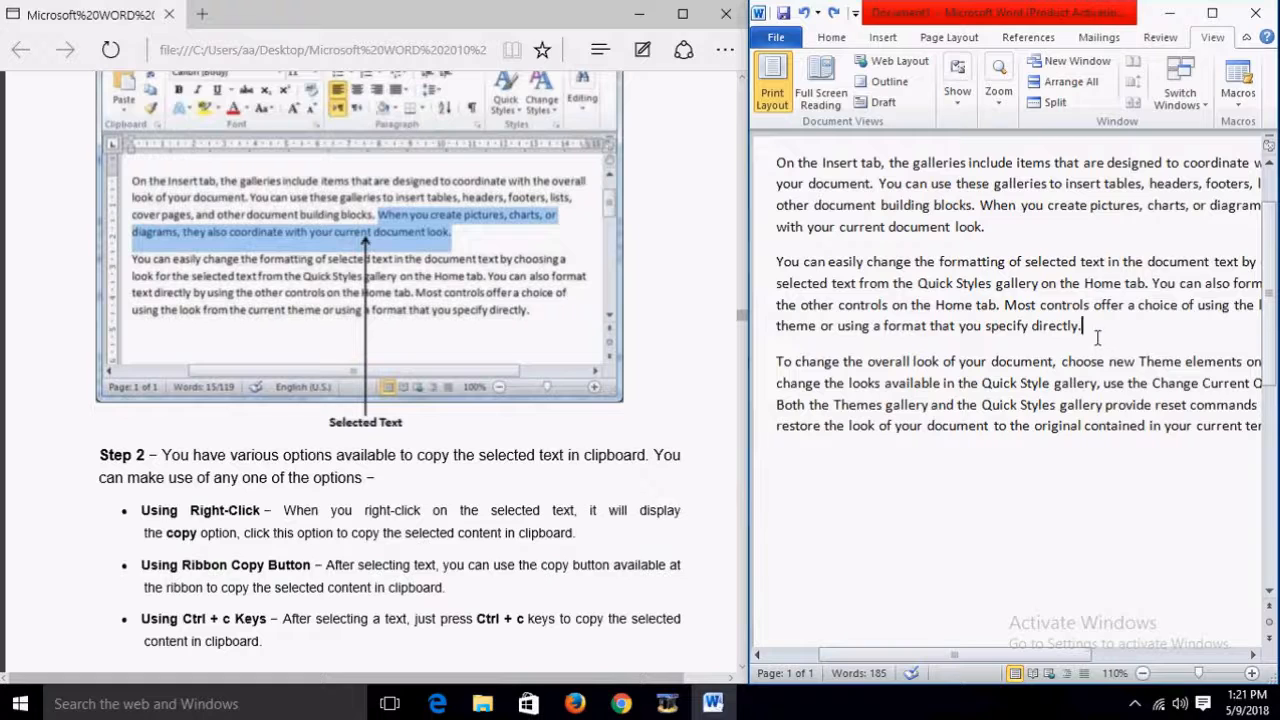
{"action": "left_click_drag", "start_coordinate": [1088, 326], "coordinate": [785, 262]}
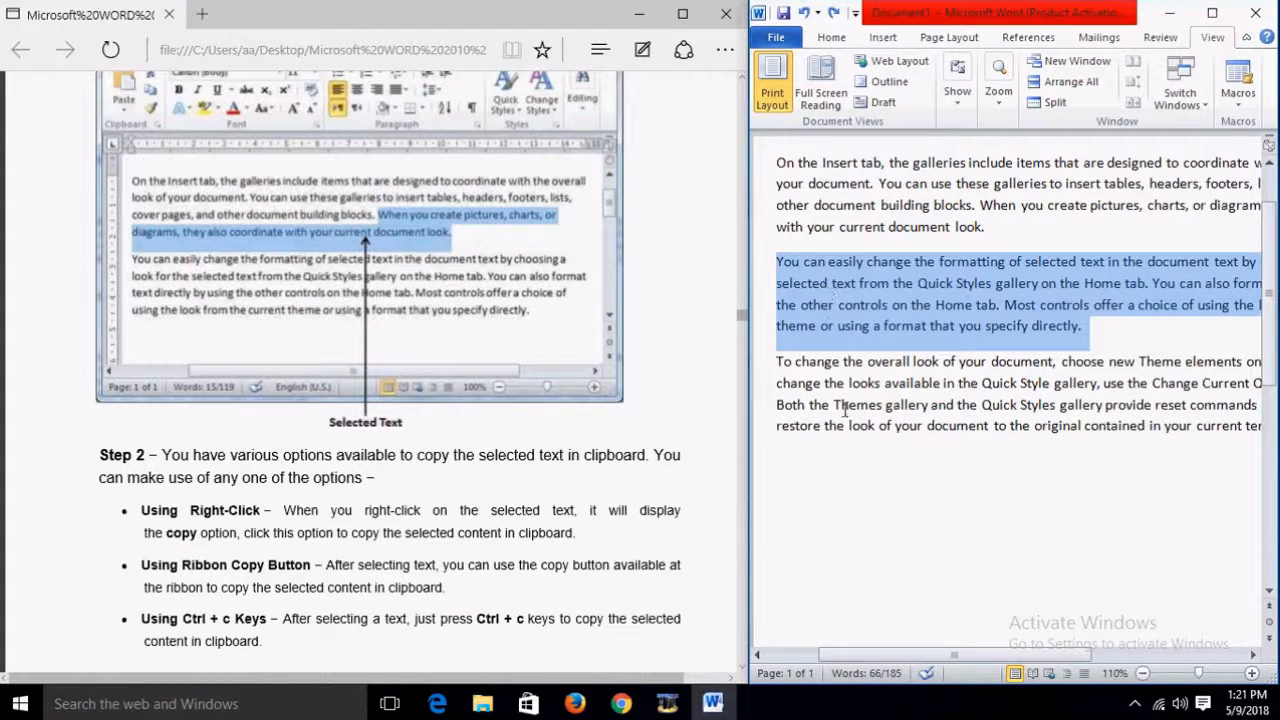
{"action": "left_click", "coordinate": [810, 515]}
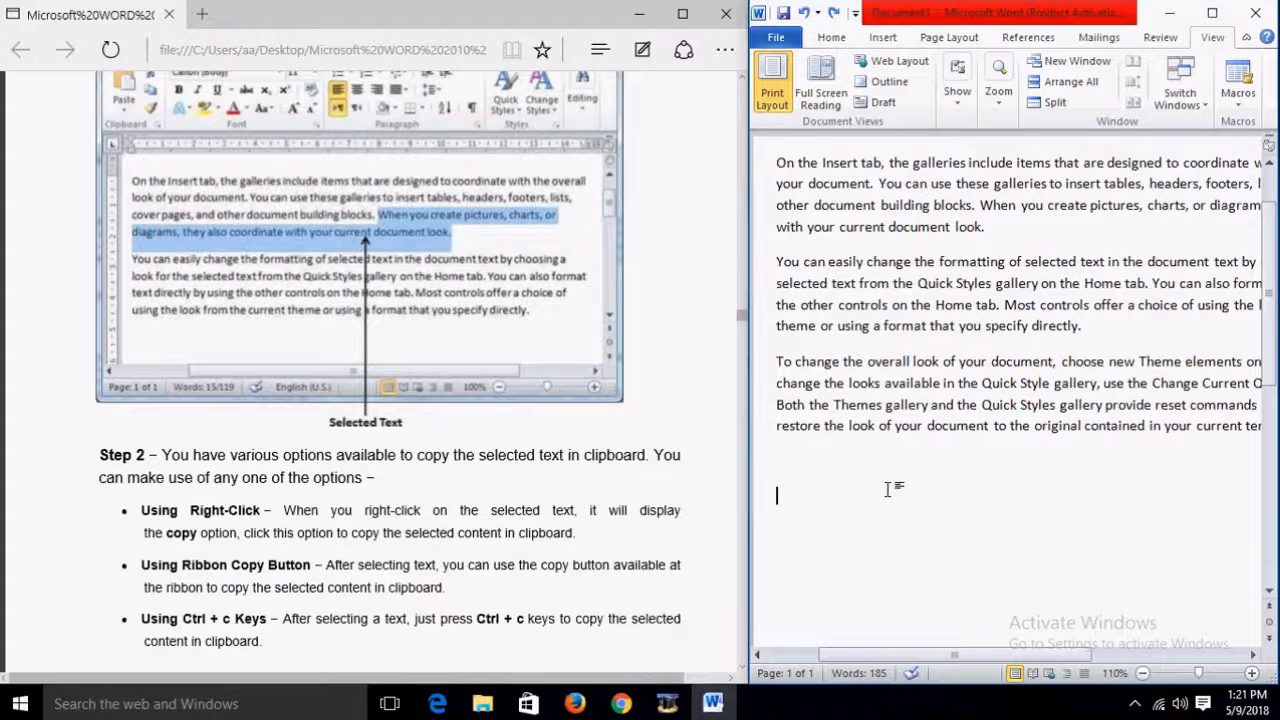
{"action": "key", "text": "ctrl+v"}
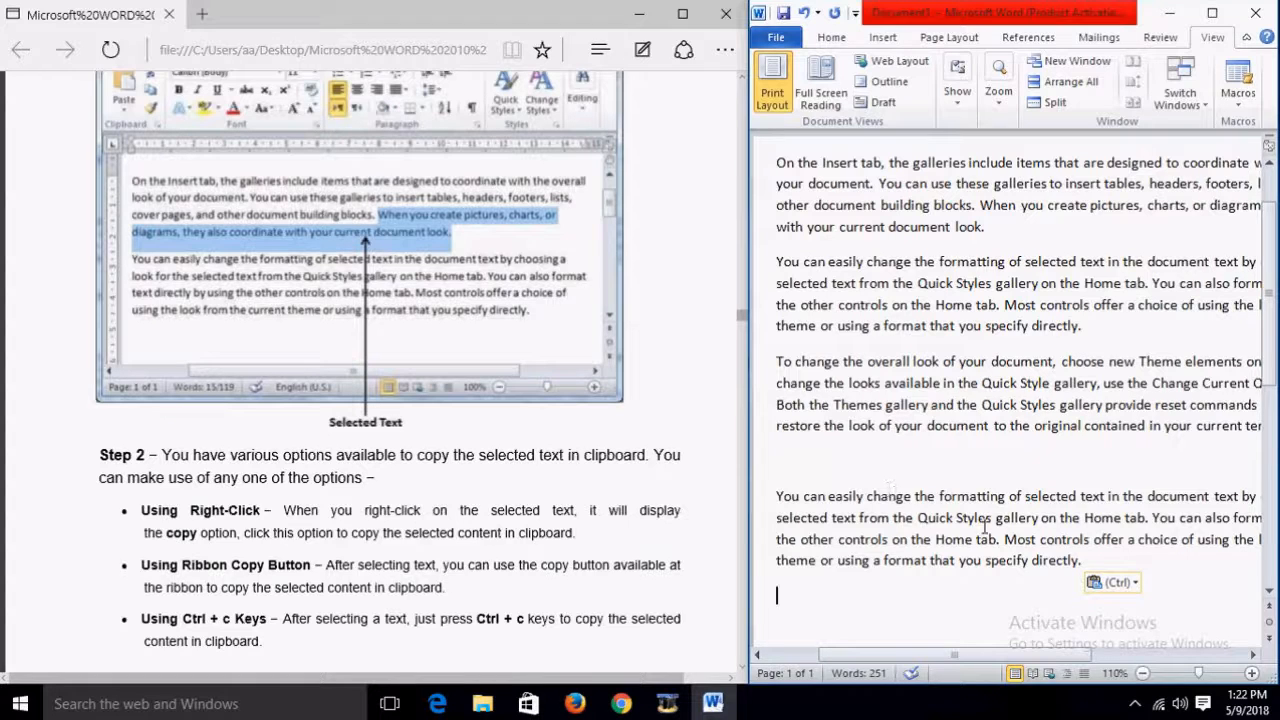
{"action": "left_click_drag", "start_coordinate": [1100, 562], "coordinate": [783, 505]}
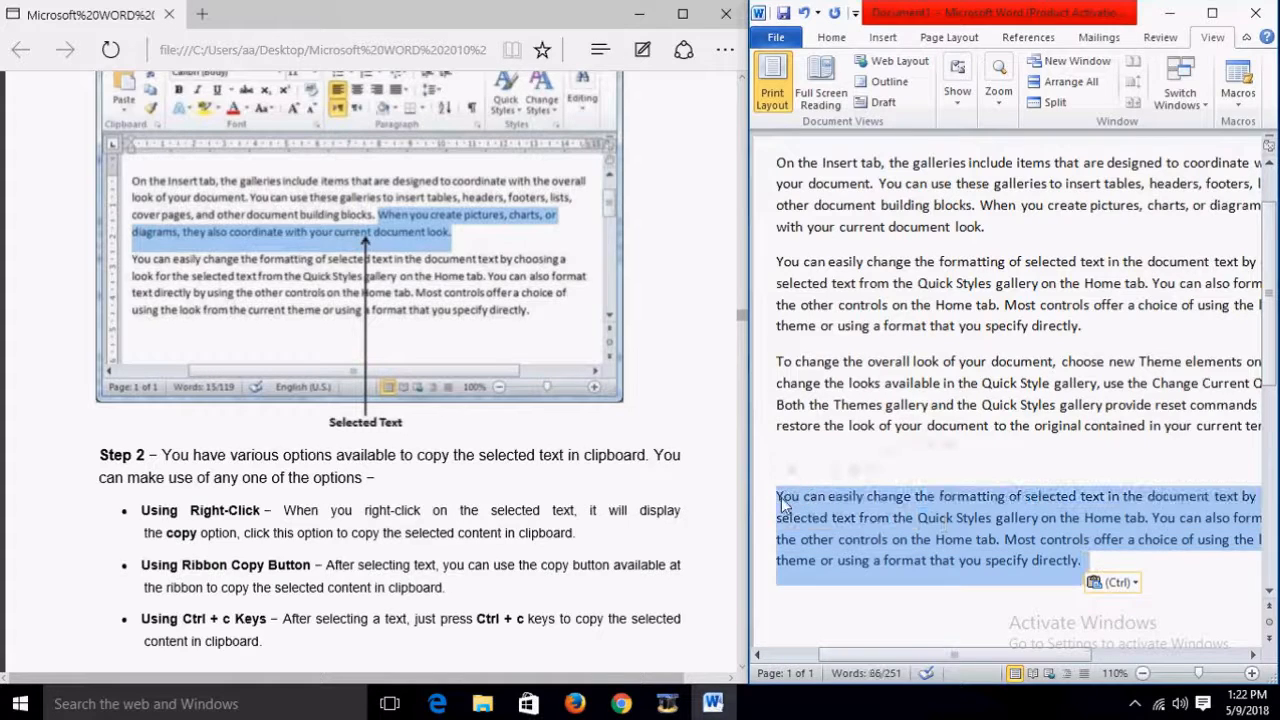
{"action": "key", "text": "Delete"}
Step: Cut the second paragraph and paste it on the empty last line below the Themes paragraph
{"action": "left_click", "coordinate": [1098, 325]}
{"action": "left_click_drag", "start_coordinate": [1098, 325], "coordinate": [786, 266]}
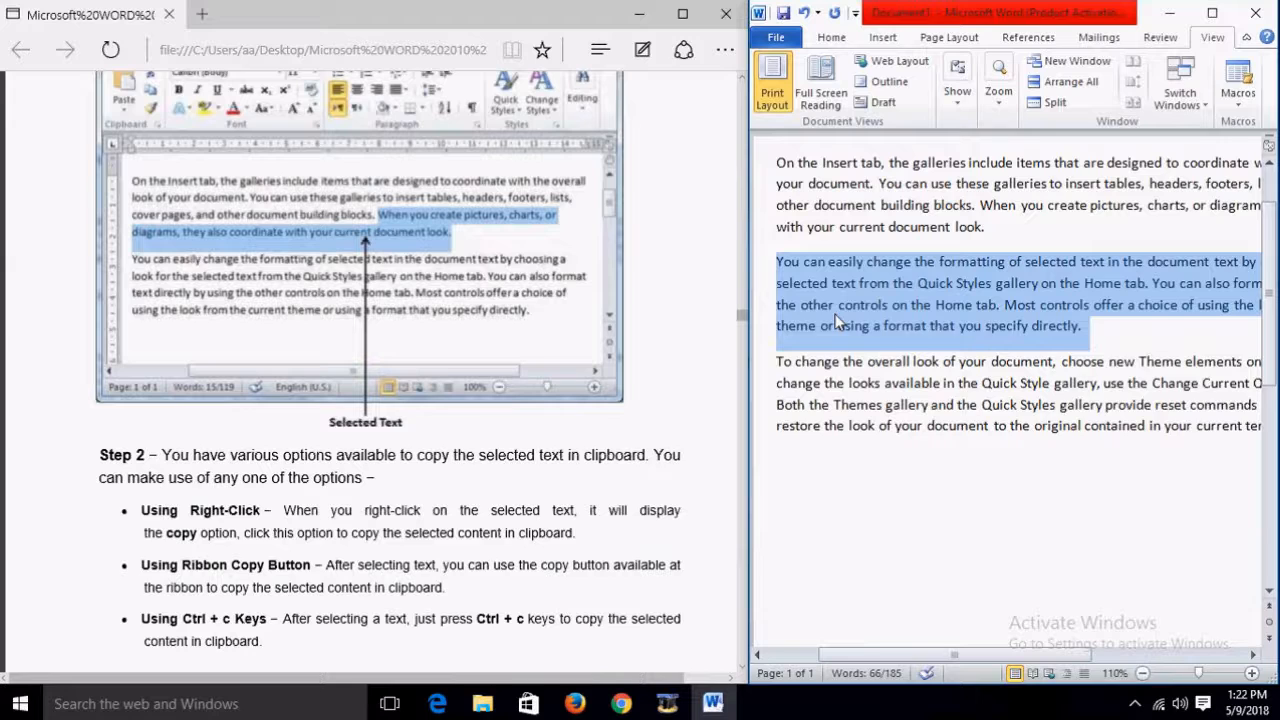
{"action": "key", "text": "Delete"}
{"action": "left_click", "coordinate": [807, 374]}
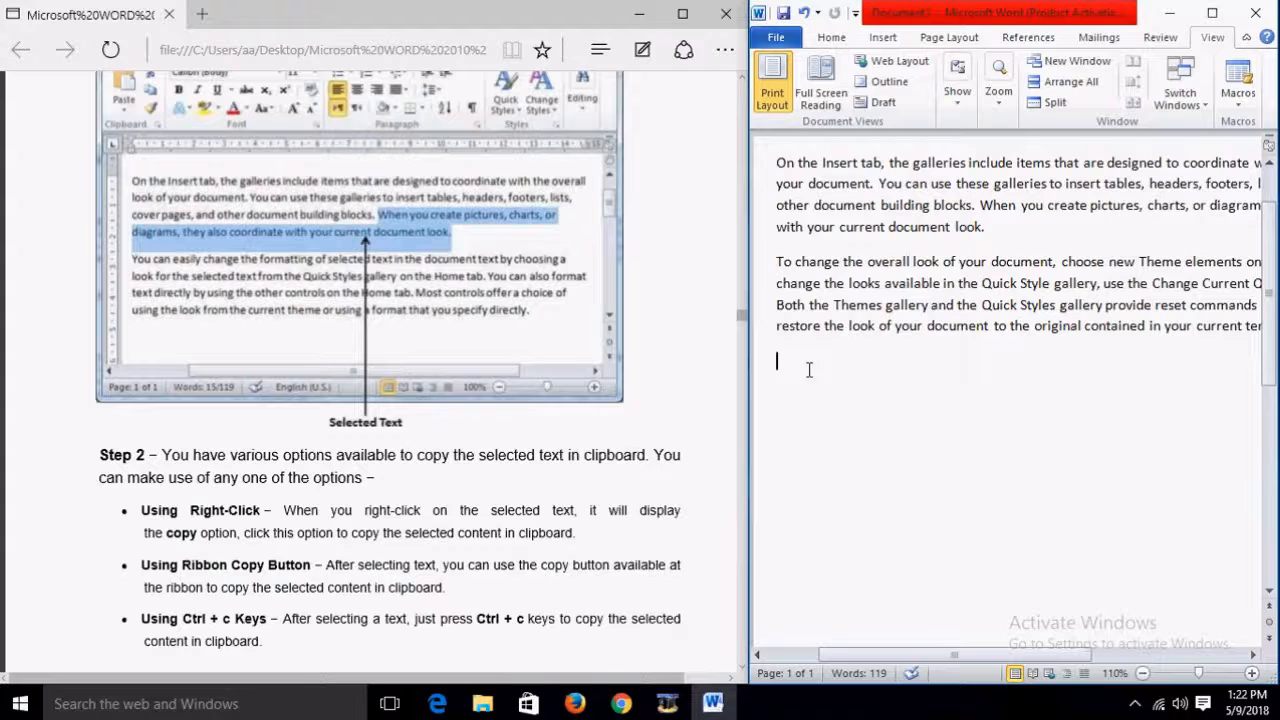
{"action": "key", "text": "ctrl+v"}
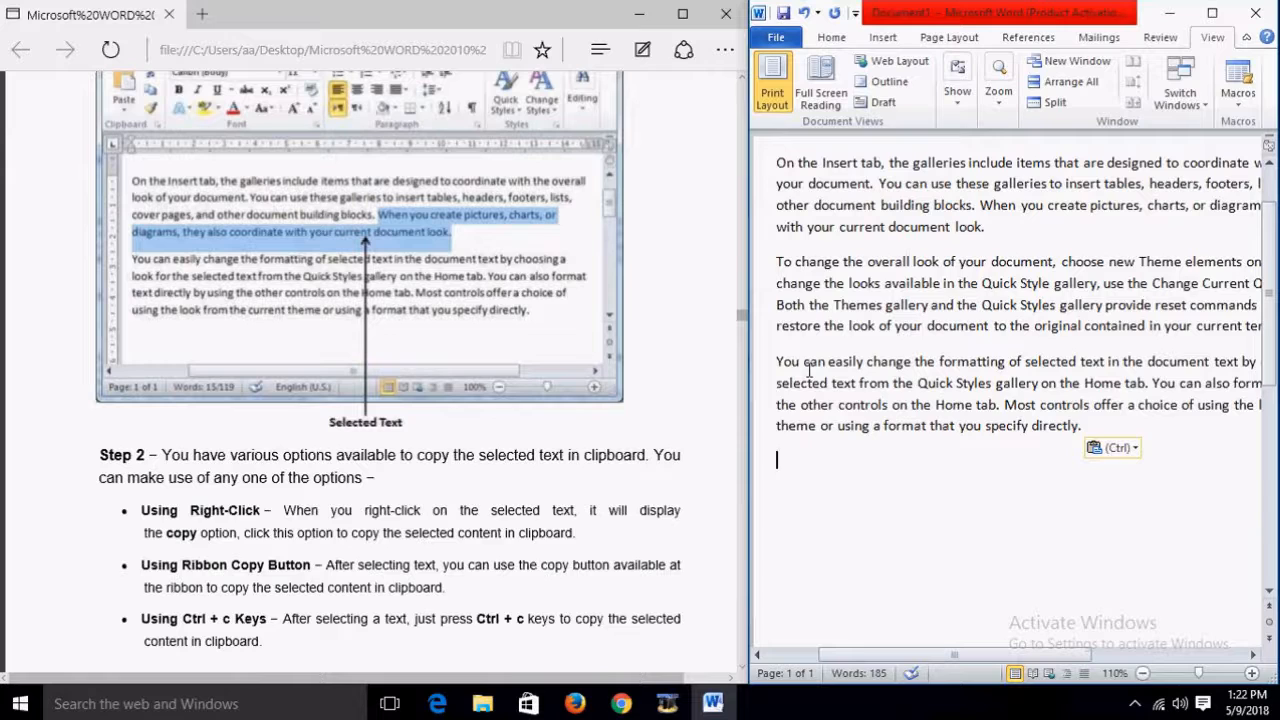
{"action": "scroll", "coordinate": [730, 428], "scroll_direction": "down", "scroll_amount": 3}
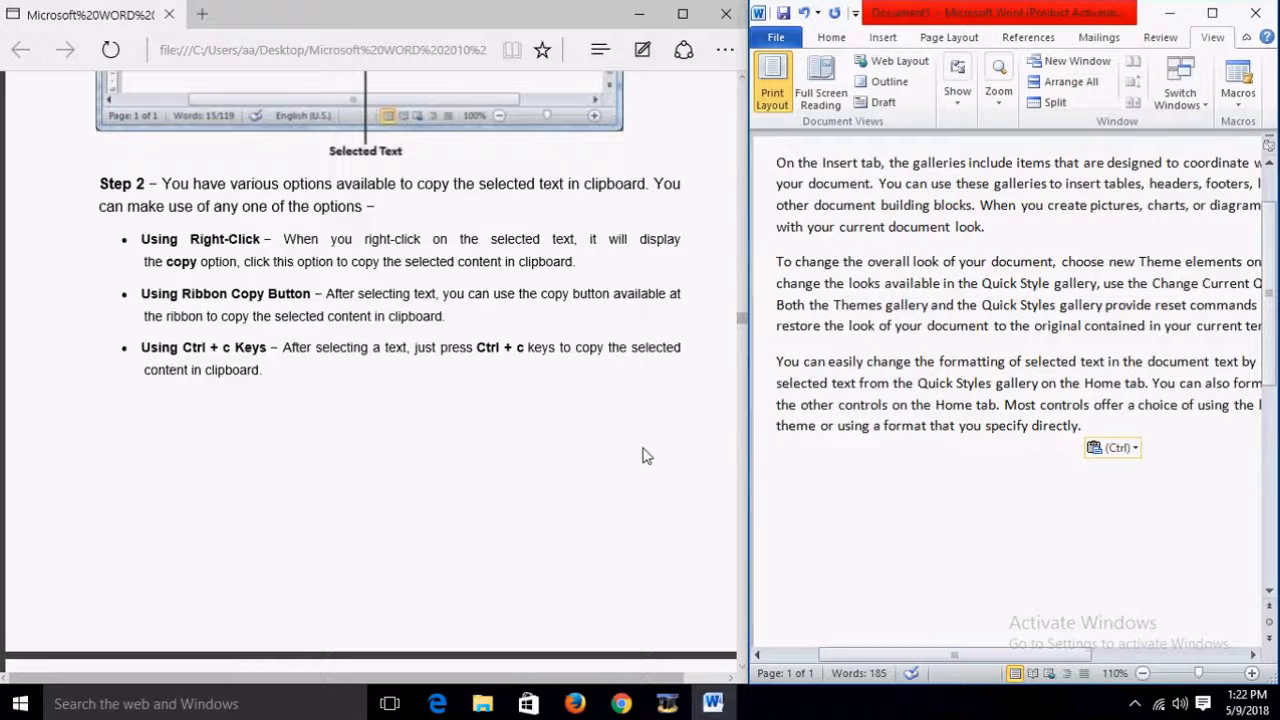
Step: Paste the paragraph with the Home tab's Paste button, then close the Paste Options menu
{"action": "scroll", "coordinate": [857, 466], "scroll_direction": "down", "scroll_amount": 3}
{"action": "scroll", "coordinate": [666, 466], "scroll_direction": "down", "scroll_amount": 5}
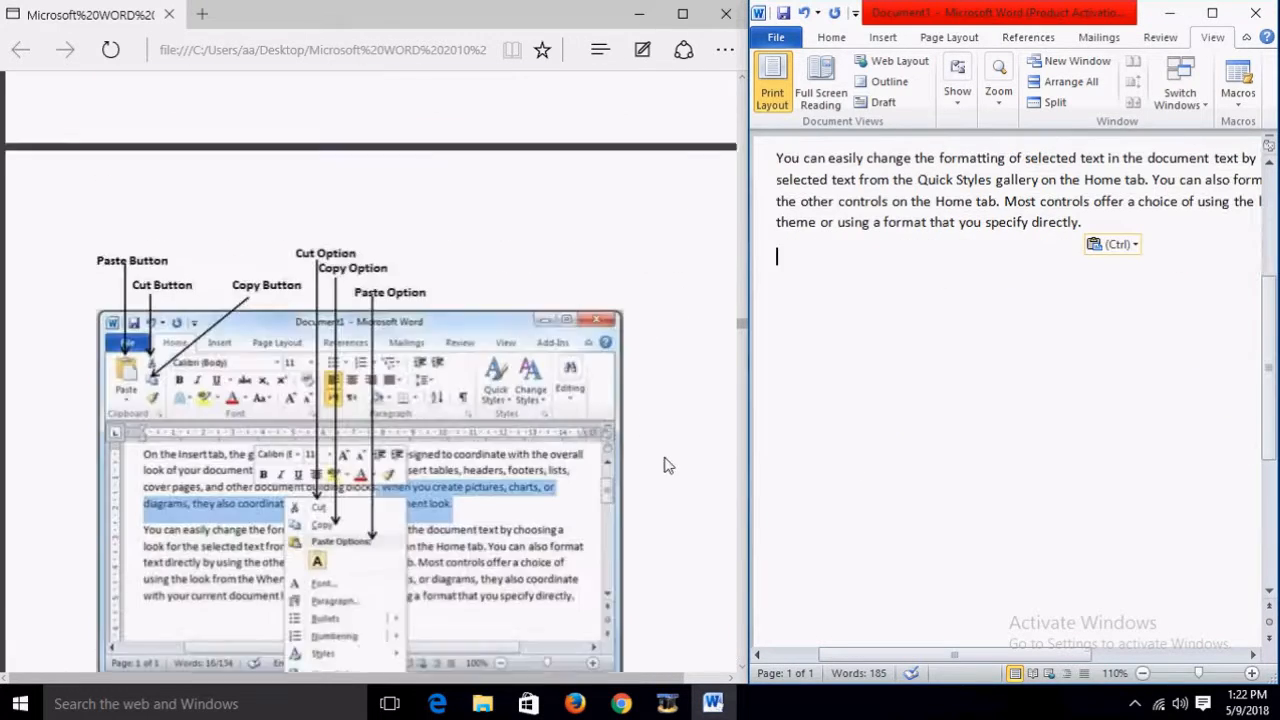
{"action": "scroll", "coordinate": [666, 466], "scroll_direction": "up", "scroll_amount": 2}
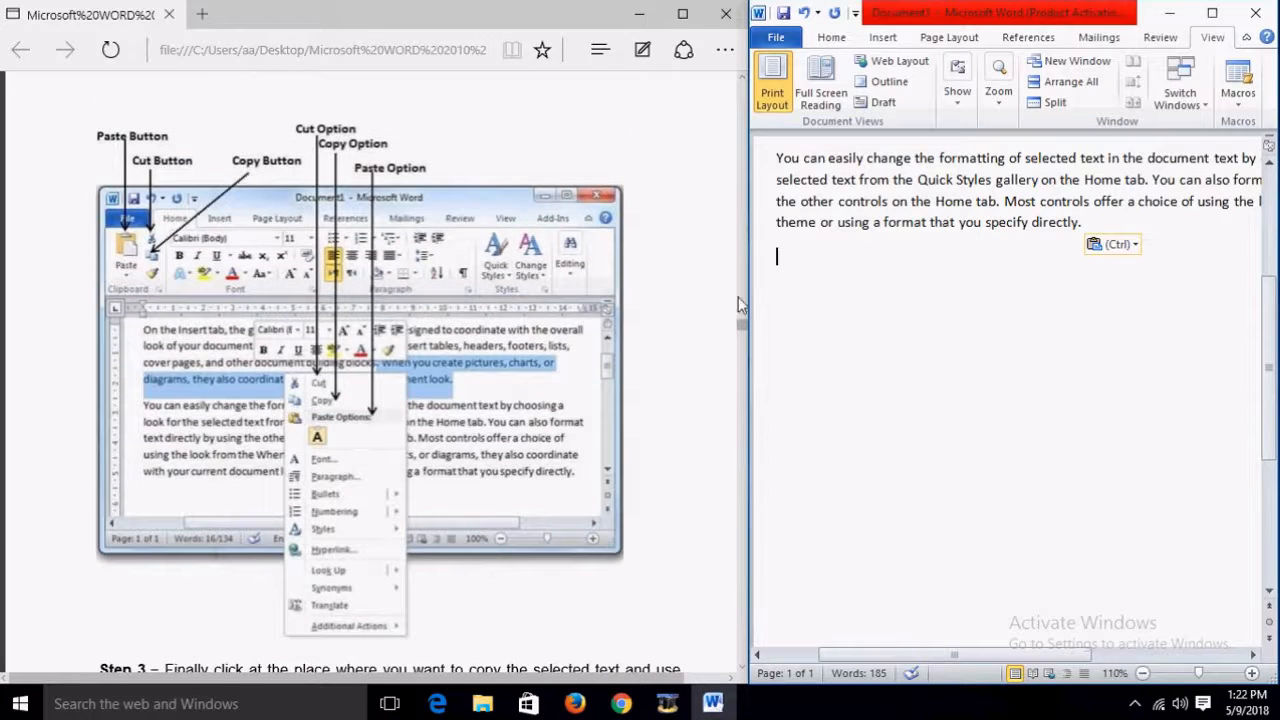
{"action": "left_click", "coordinate": [824, 38]}
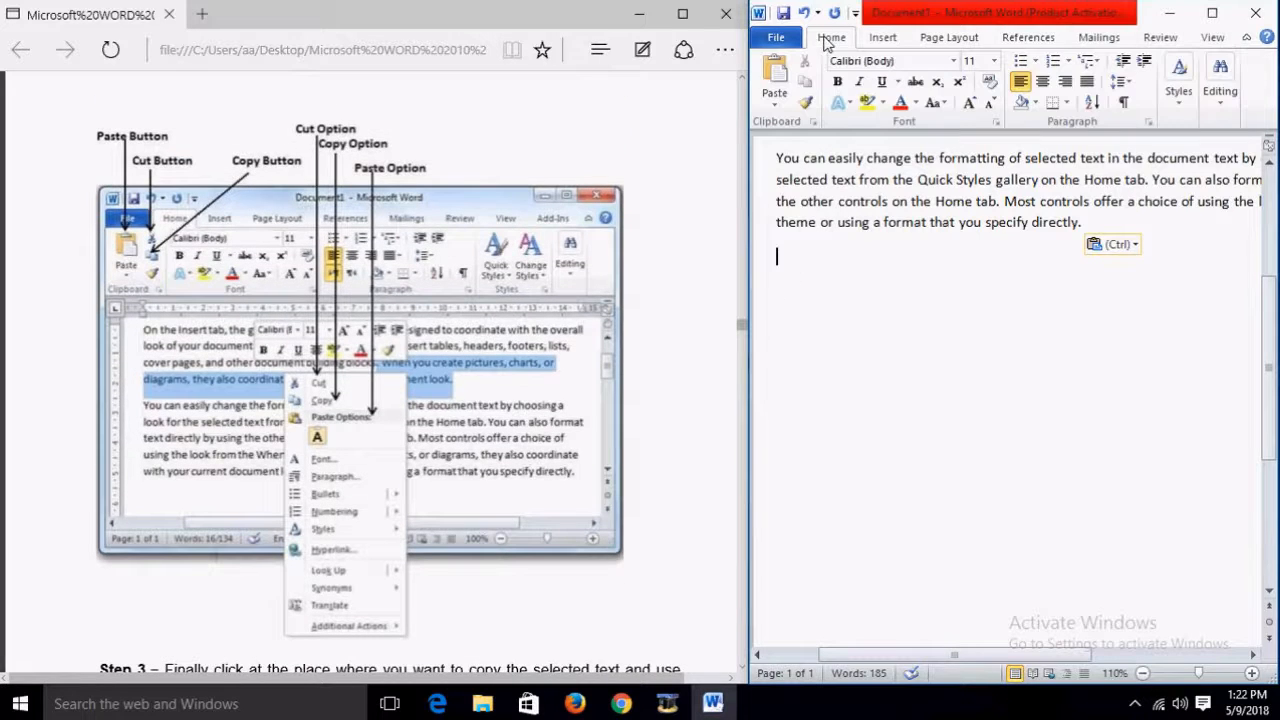
{"action": "left_click", "coordinate": [776, 100]}
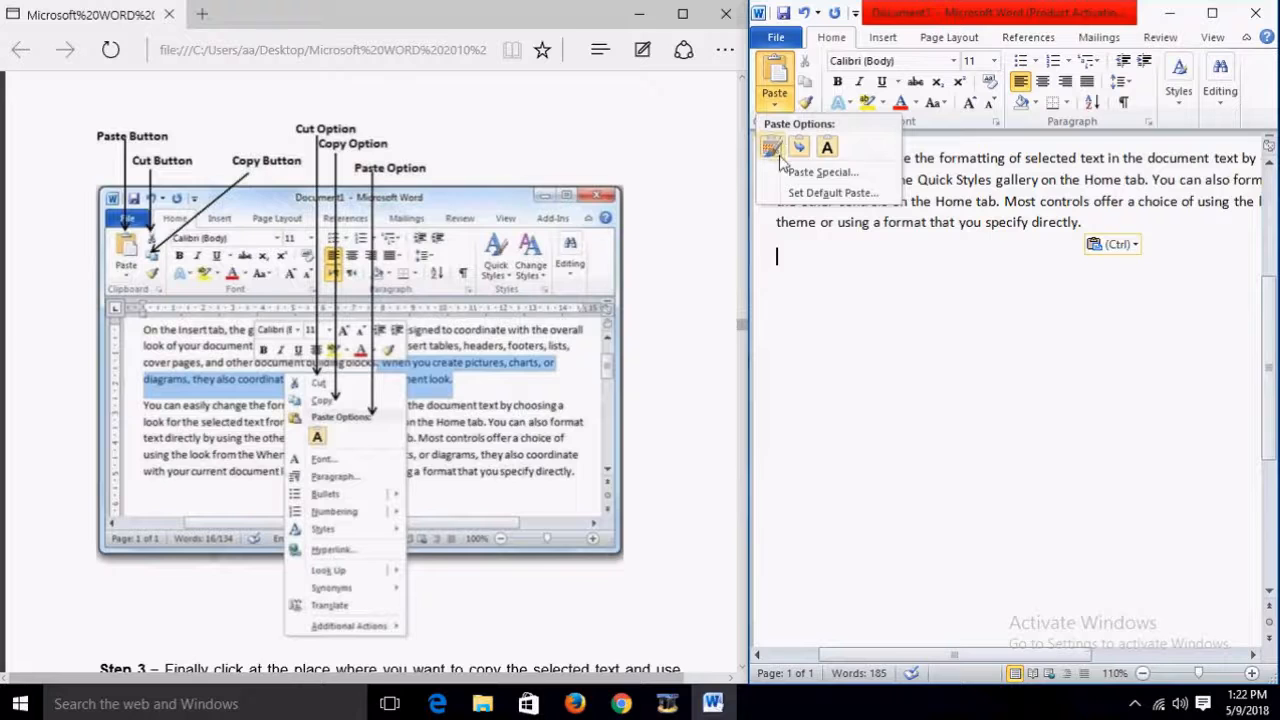
{"action": "left_click", "coordinate": [829, 148]}
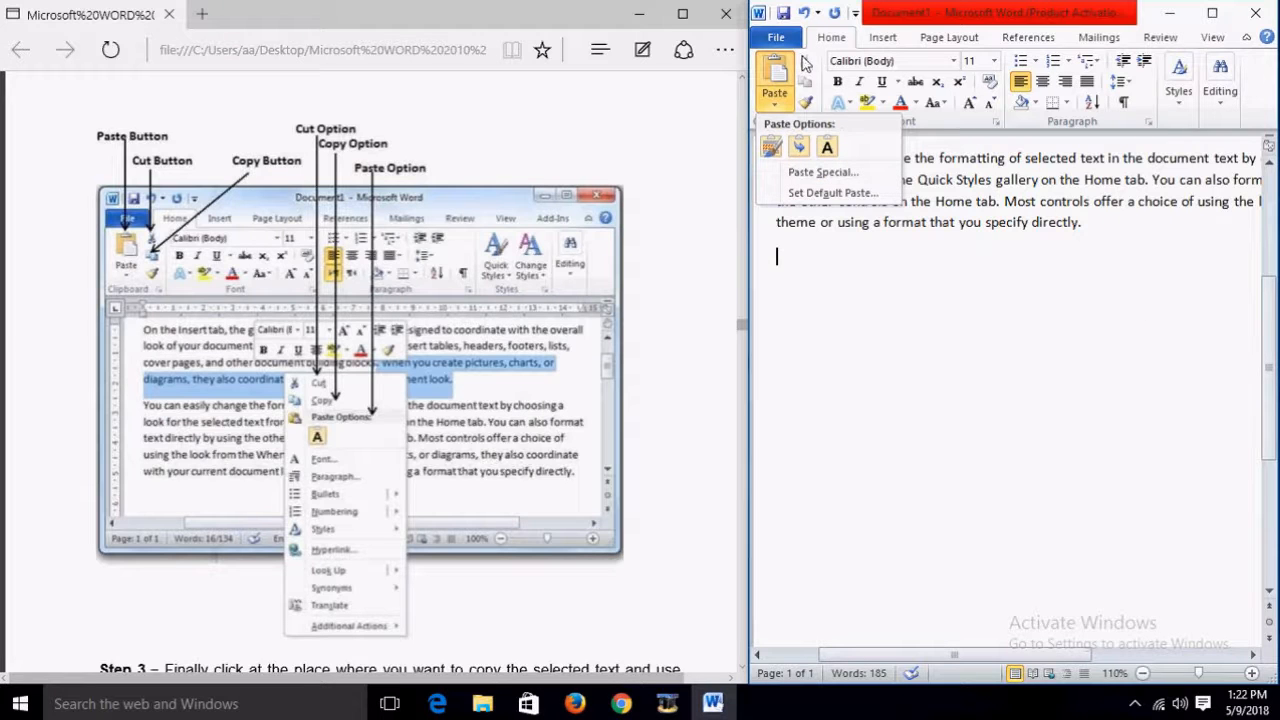
{"action": "left_click", "coordinate": [807, 103]}
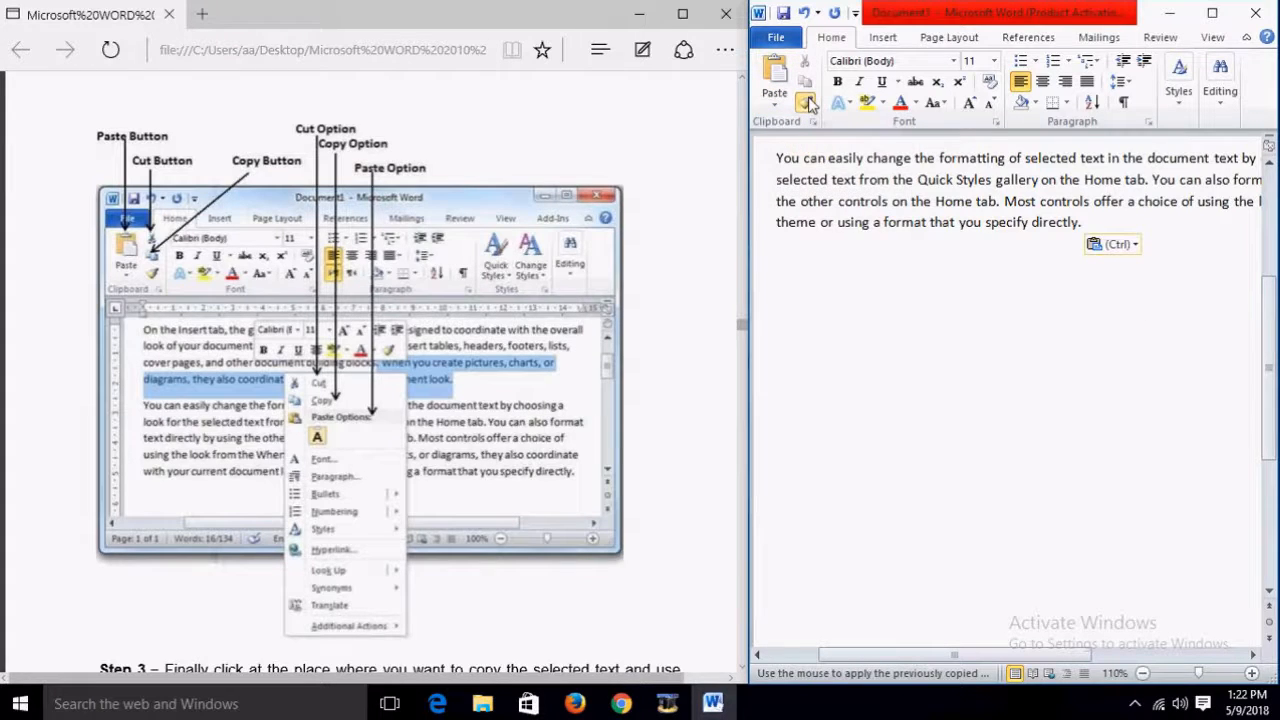
Step: Undo the paste and the cut so the Quick Styles paragraph is back in second place
{"action": "scroll", "coordinate": [860, 205], "scroll_direction": "up", "scroll_amount": 4}
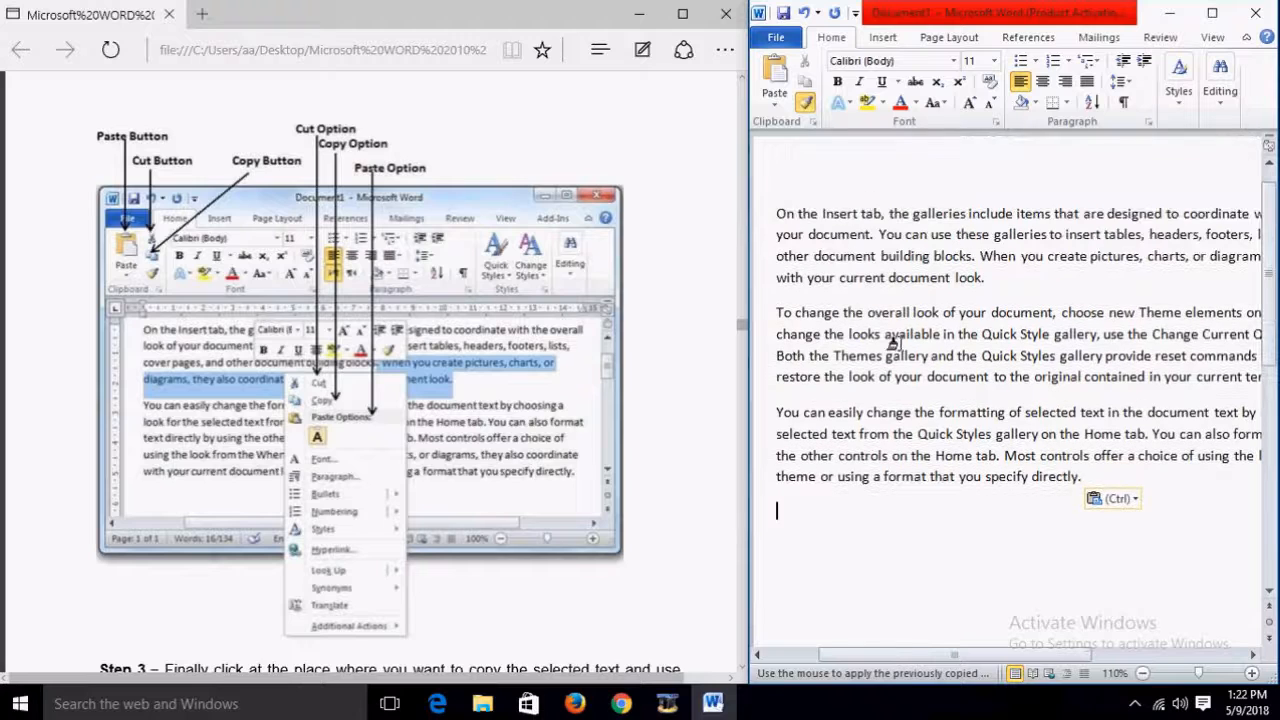
{"action": "key", "text": "ctrl+z"}
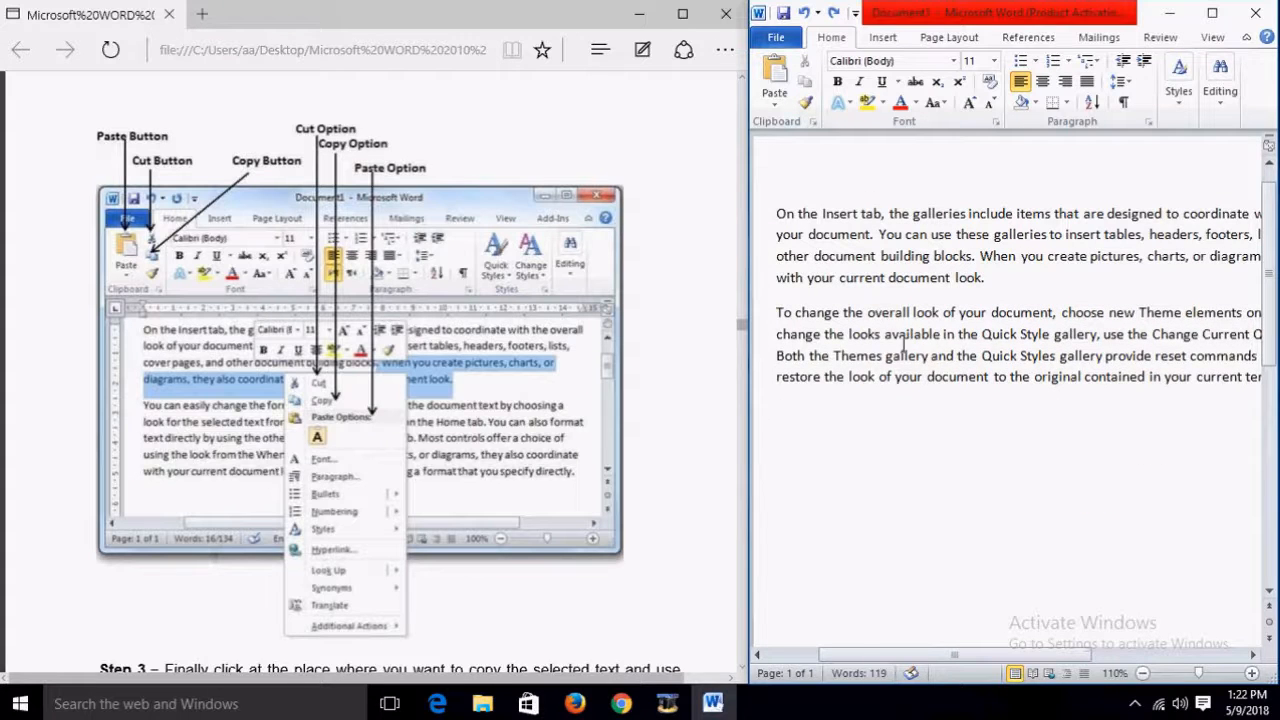
{"action": "key", "text": "ctrl+z"}
{"action": "left_click", "coordinate": [934, 452]}
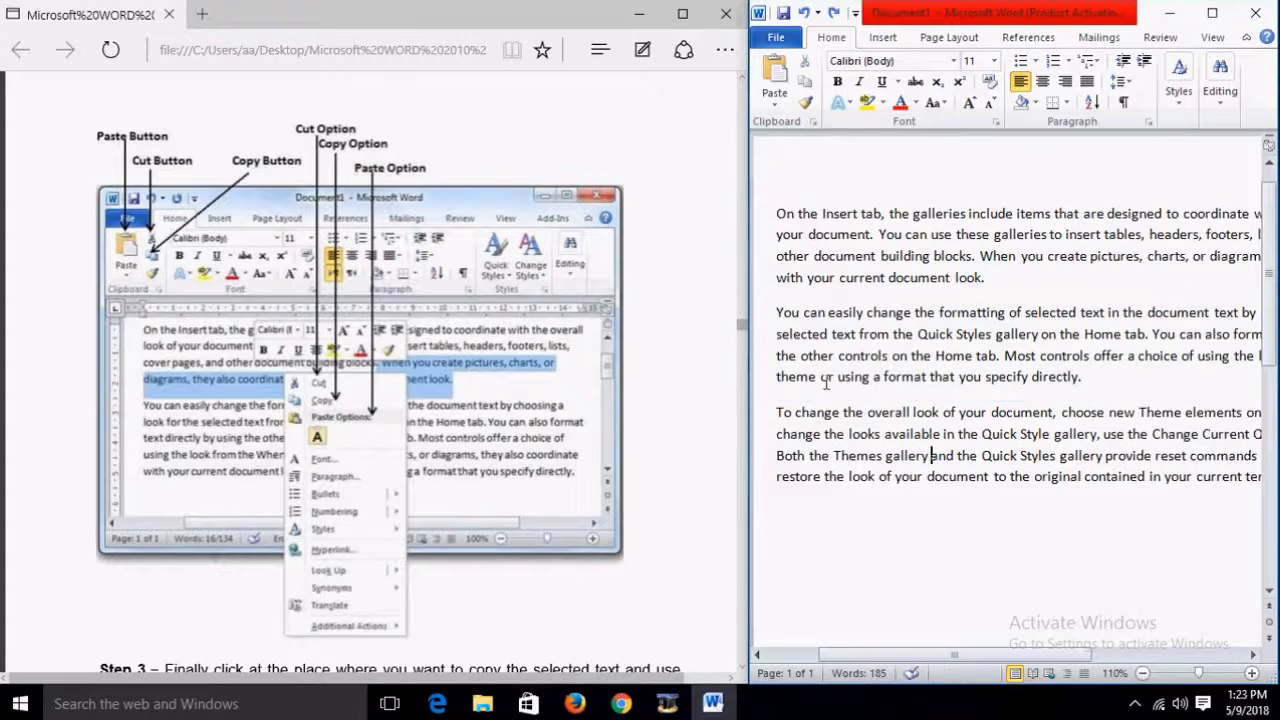
{"action": "scroll", "coordinate": [463, 424], "scroll_direction": "down", "scroll_amount": 3}
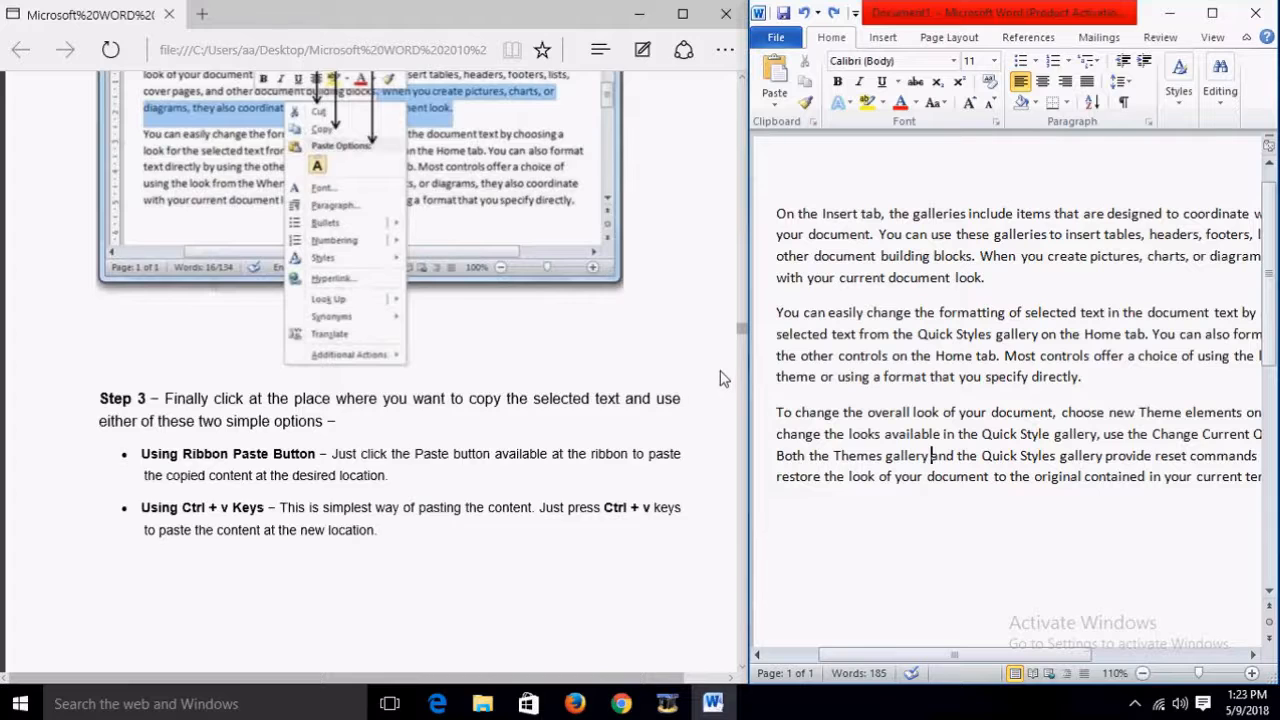
{"action": "scroll", "coordinate": [724, 379], "scroll_direction": "up", "scroll_amount": 3}
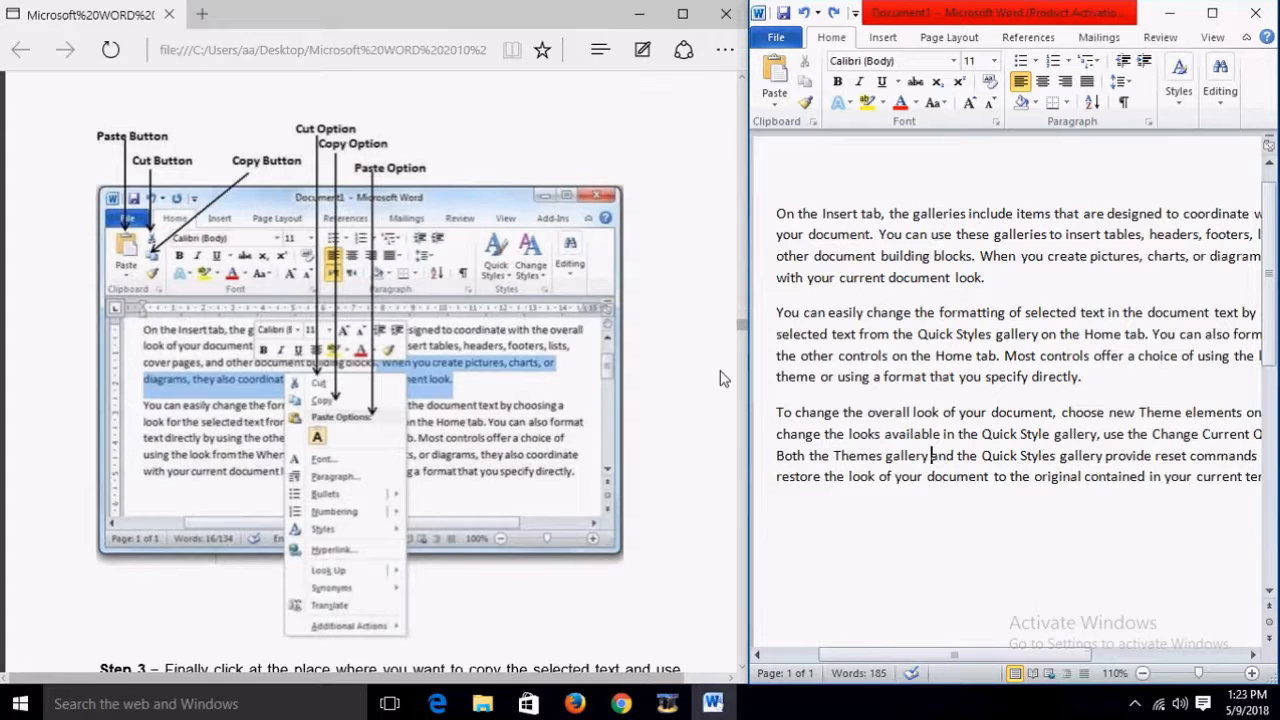
{"action": "scroll", "coordinate": [724, 379], "scroll_direction": "down", "scroll_amount": 5}
{"action": "scroll", "coordinate": [724, 379], "scroll_direction": "down", "scroll_amount": 6}
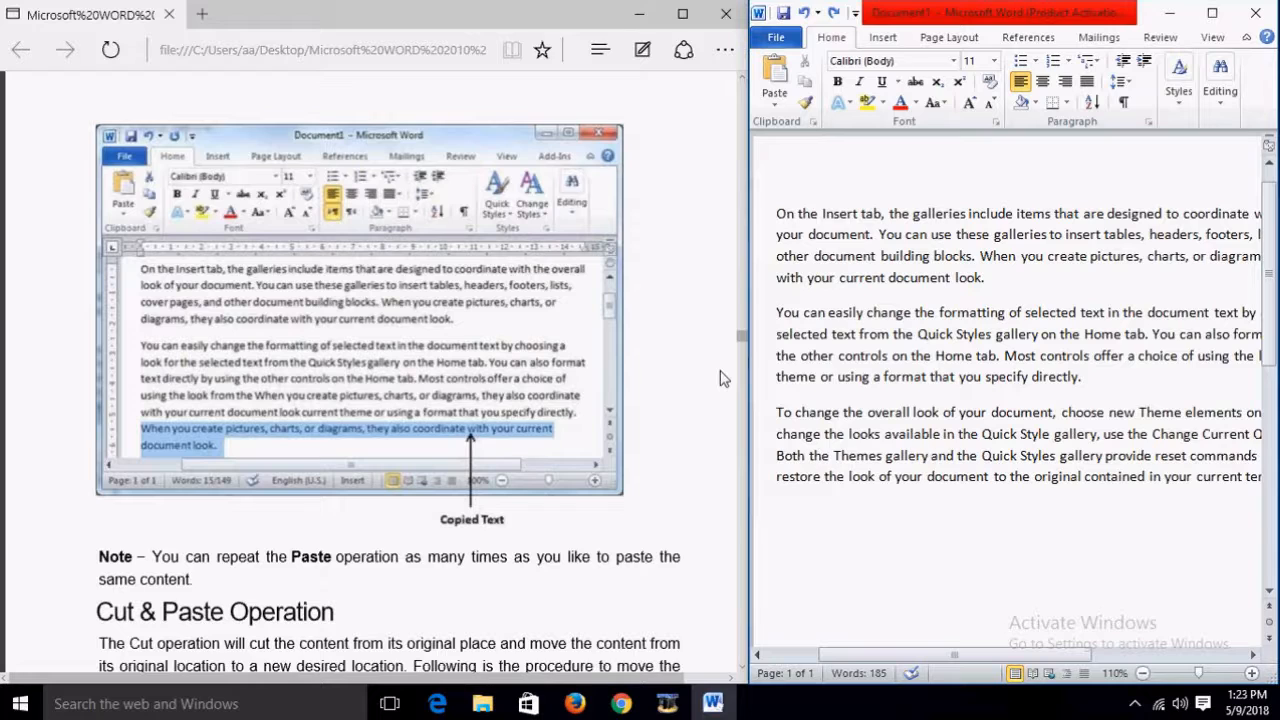
Step: Select the 'When you create pictures…' sentence and paste three copies on the empty line below
{"action": "left_click_drag", "start_coordinate": [980, 256], "coordinate": [988, 278]}
{"action": "key", "text": "ctrl+c"}
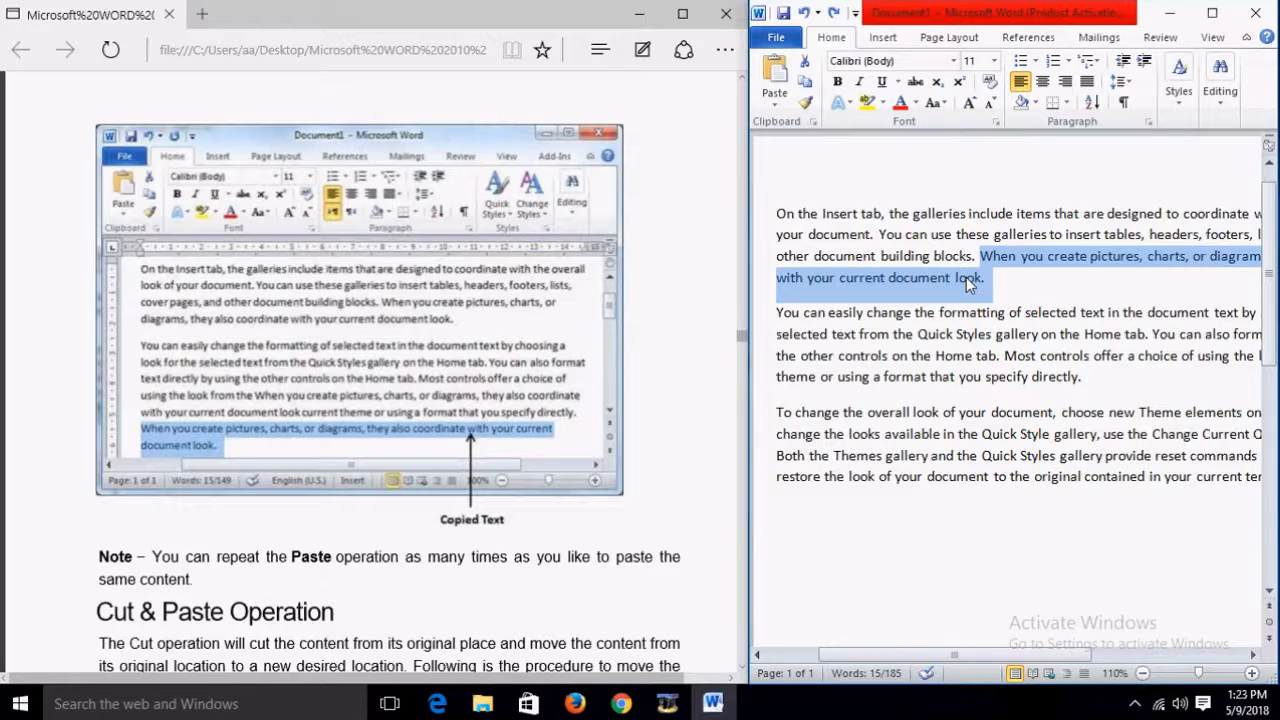
{"action": "left_click", "coordinate": [878, 519]}
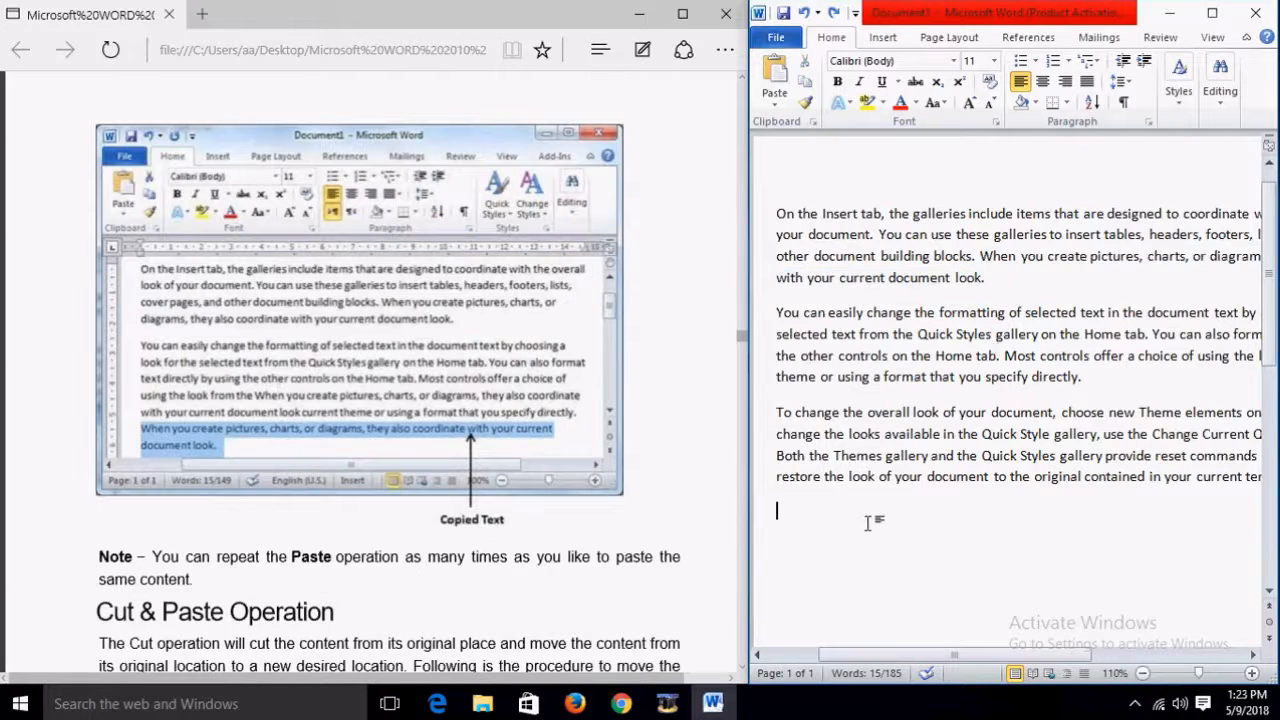
{"action": "key", "text": "ctrl+v"}
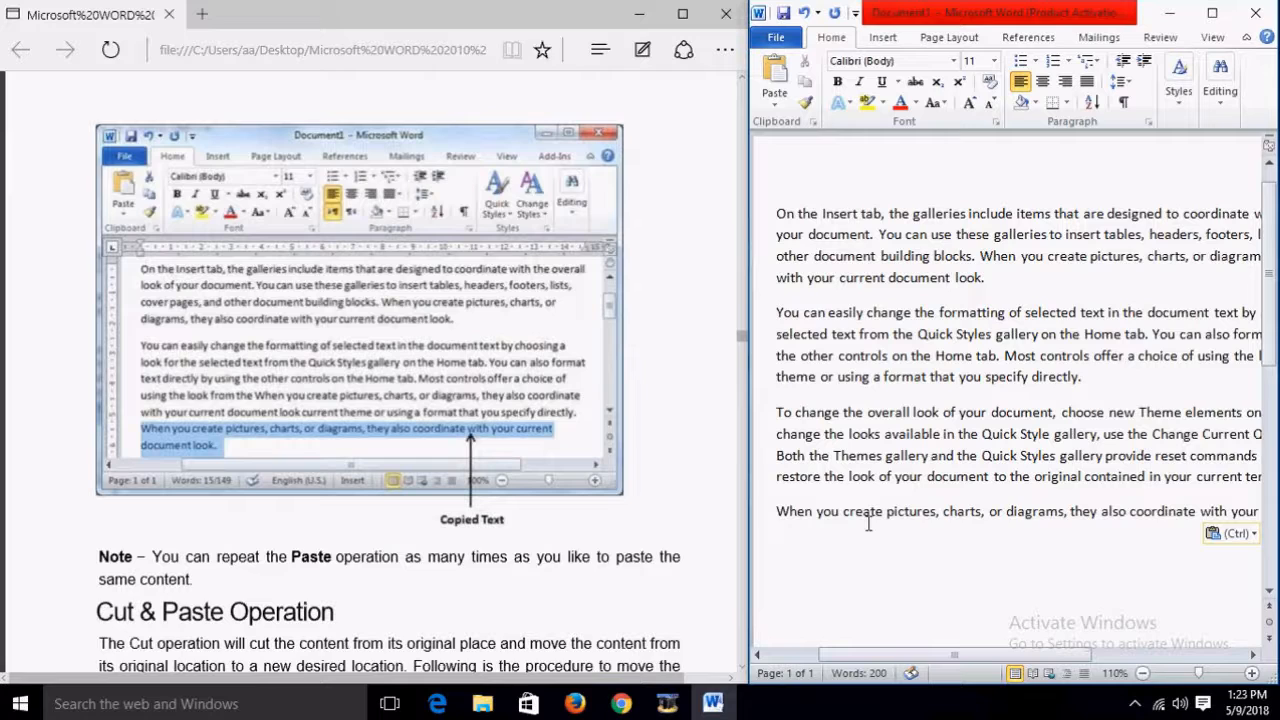
{"action": "key", "text": "ctrl+v"}
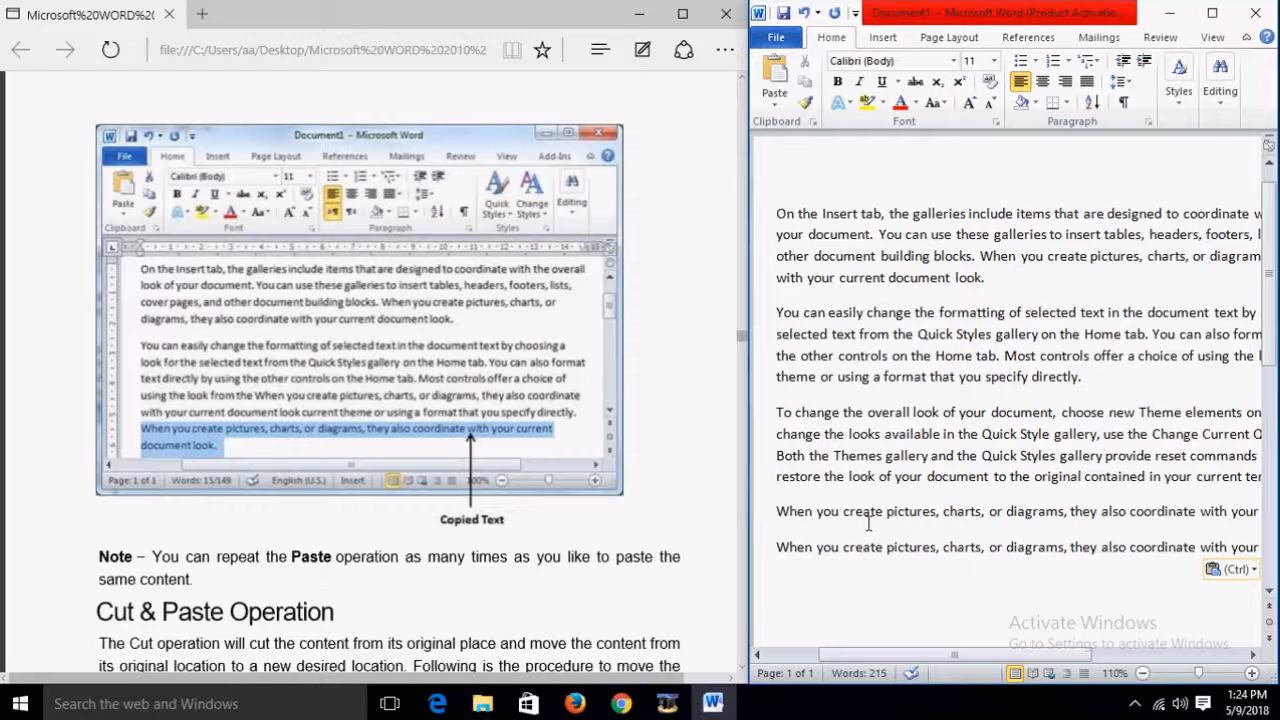
{"action": "key", "text": "ctrl+v"}
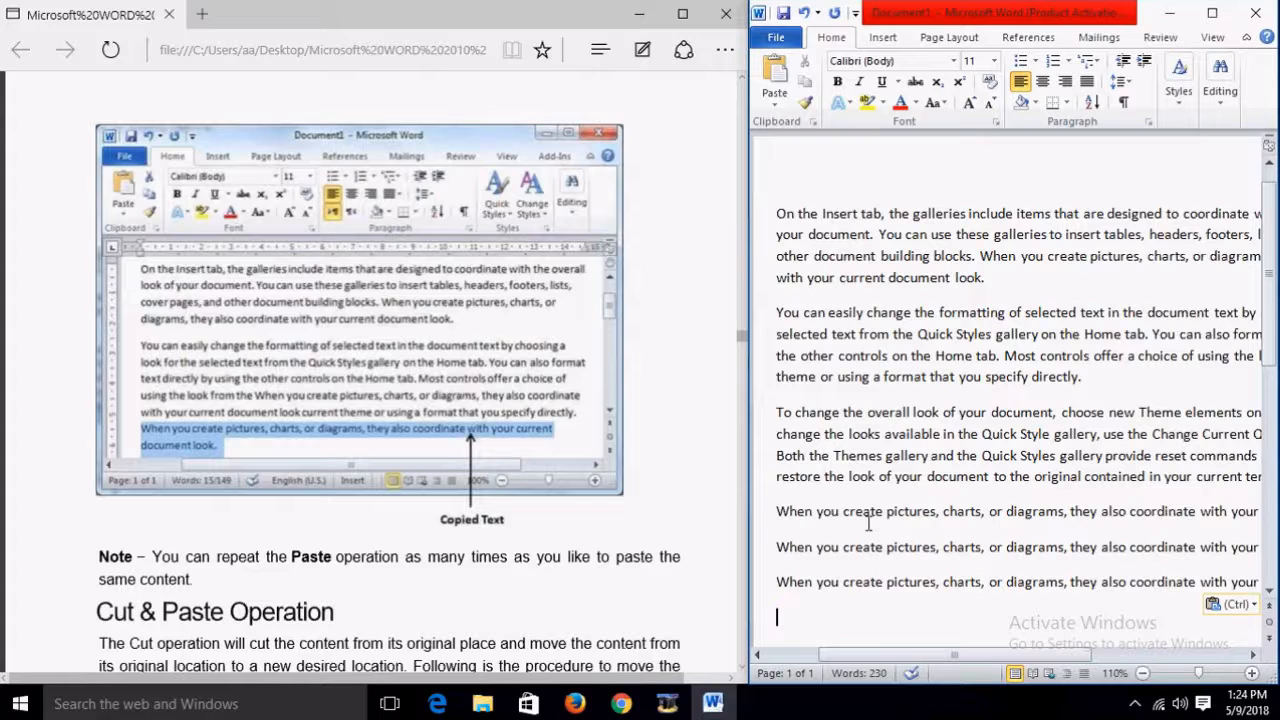
Step: Undo the three pasted sentence copies, returning Document1 to 185 words
{"action": "scroll", "coordinate": [723, 430], "scroll_direction": "down", "scroll_amount": 3}
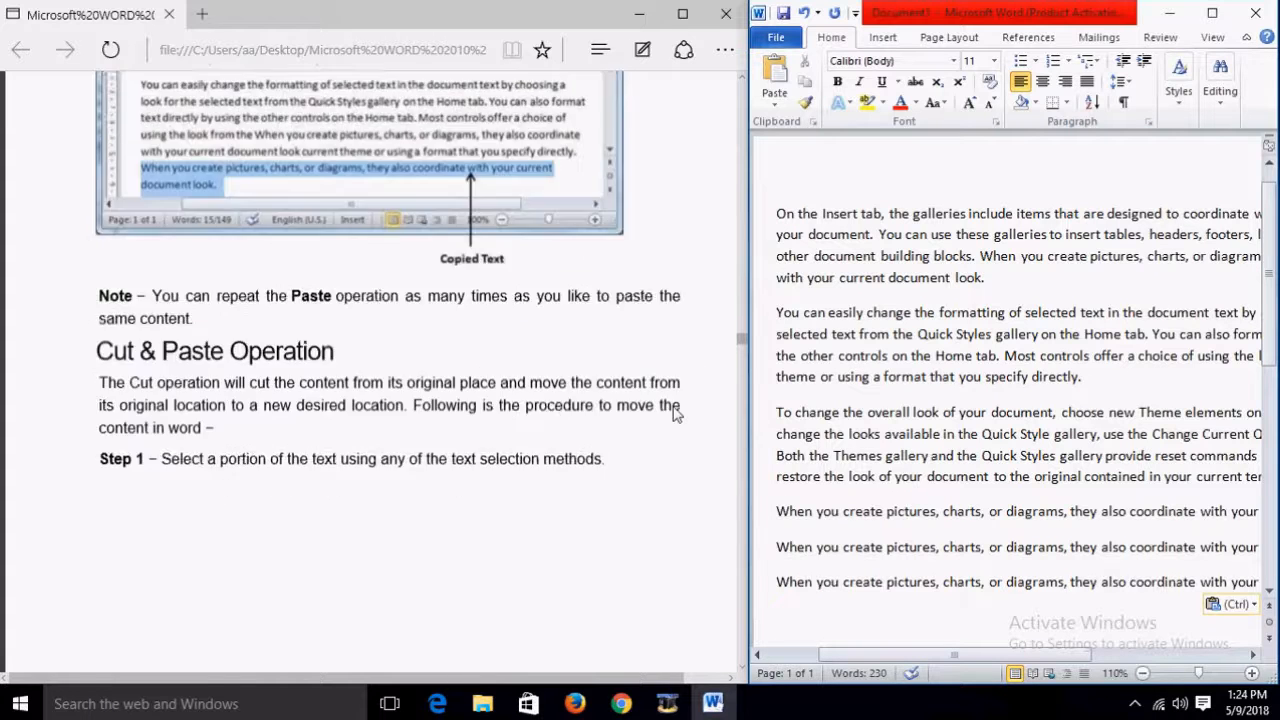
{"action": "scroll", "coordinate": [674, 413], "scroll_direction": "down", "scroll_amount": 3}
{"action": "scroll", "coordinate": [348, 462], "scroll_direction": "down", "scroll_amount": 3}
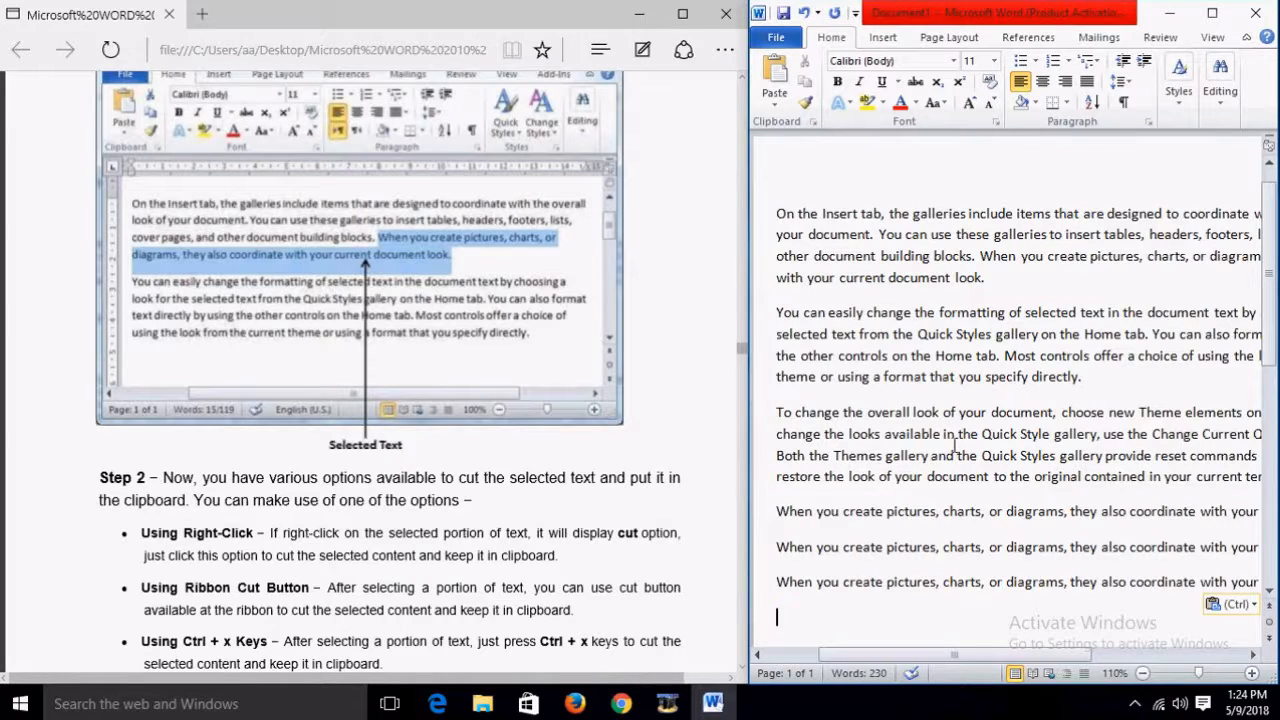
{"action": "scroll", "coordinate": [722, 437], "scroll_direction": "down", "scroll_amount": 1}
{"action": "scroll", "coordinate": [722, 437], "scroll_direction": "down", "scroll_amount": 1}
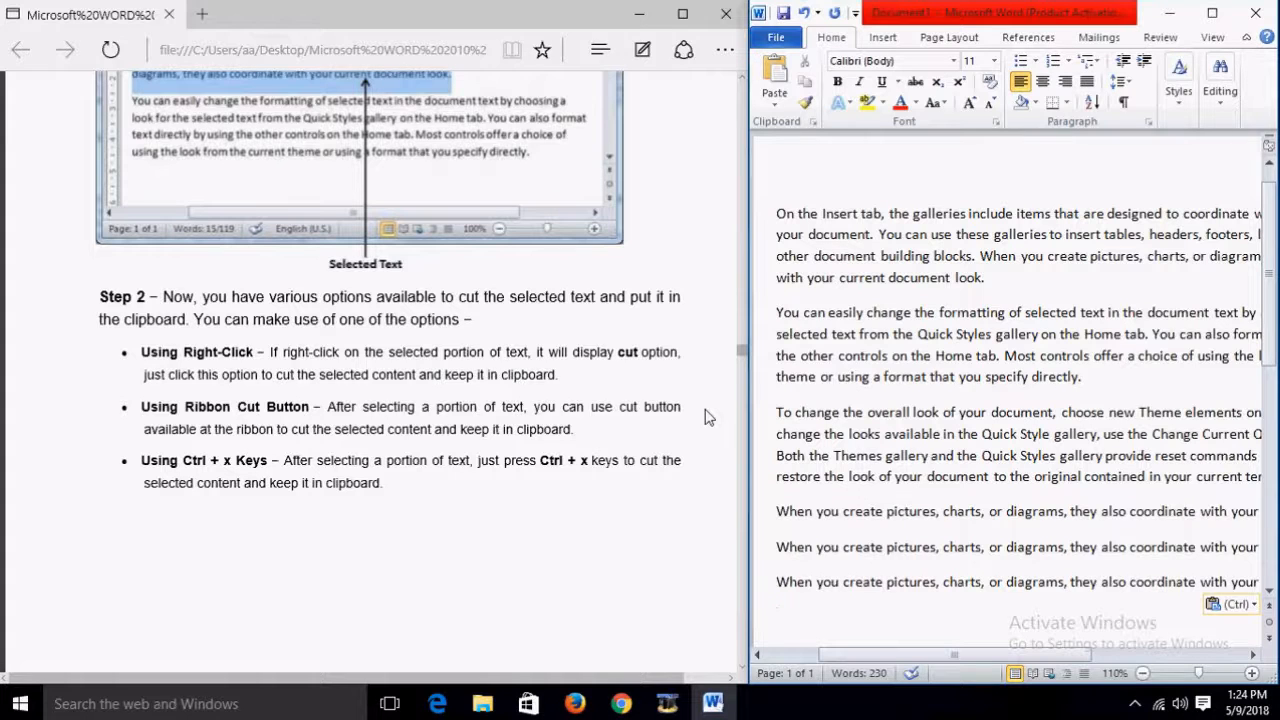
{"action": "key", "text": "ctrl+z"}
{"action": "key", "text": "ctrl+z"}
{"action": "key", "text": "ctrl+z"}
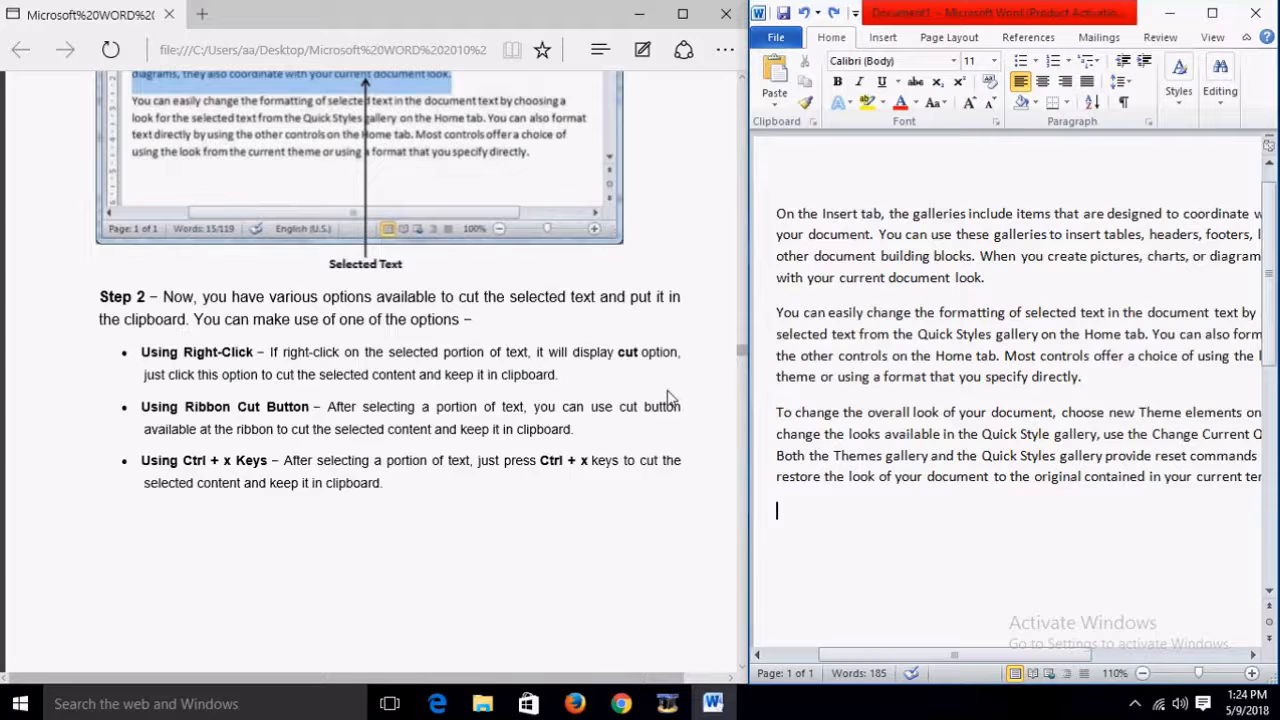
{"action": "scroll", "coordinate": [670, 384], "scroll_direction": "up", "scroll_amount": 4}
{"action": "scroll", "coordinate": [670, 384], "scroll_direction": "down", "scroll_amount": 3}
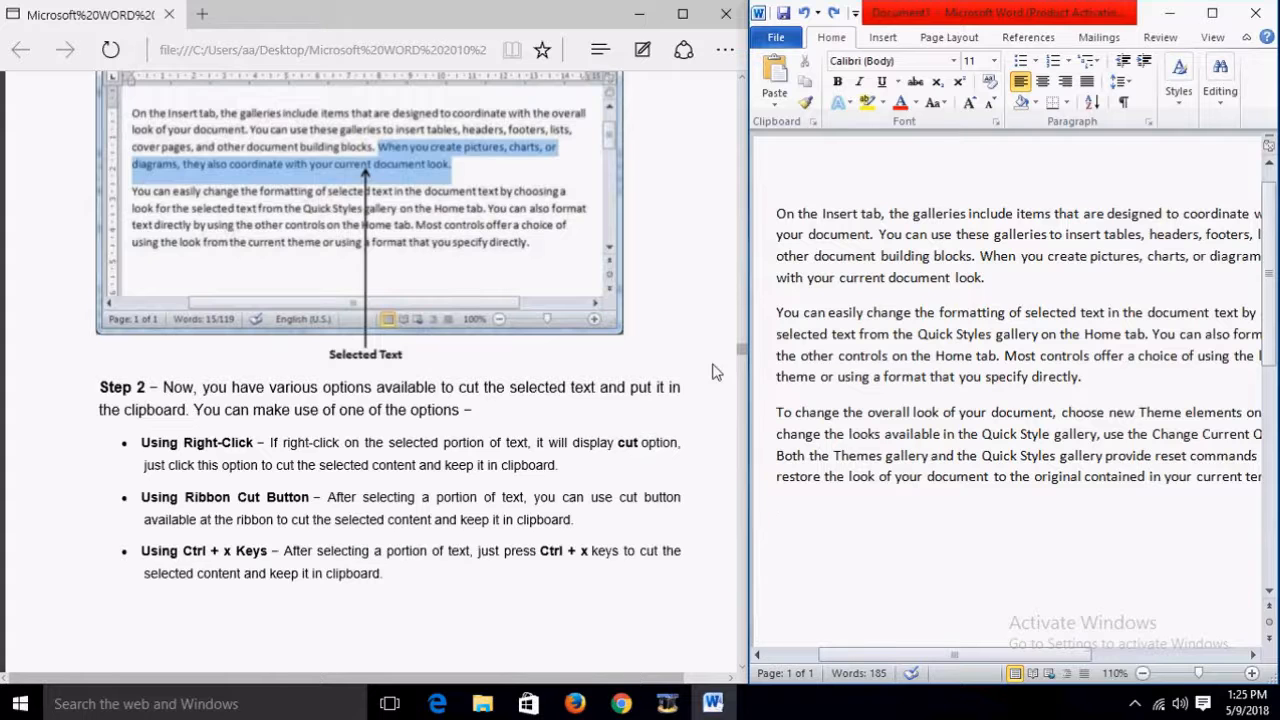
Step: Select the second paragraph from 'You can easily change' to 'Quick' and view its right-click cut/copy/paste menu, then dismiss it
{"action": "scroll", "coordinate": [712, 372], "scroll_direction": "down", "scroll_amount": 6}
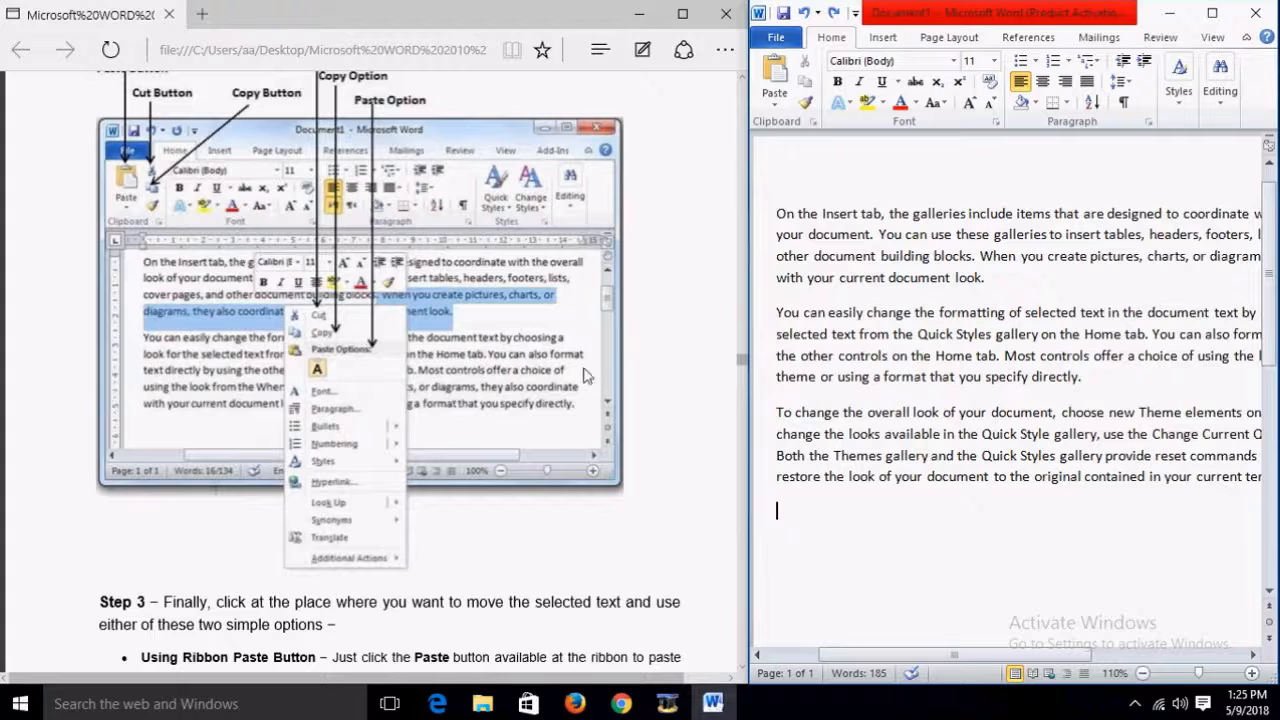
{"action": "scroll", "coordinate": [410, 334], "scroll_direction": "up", "scroll_amount": 1}
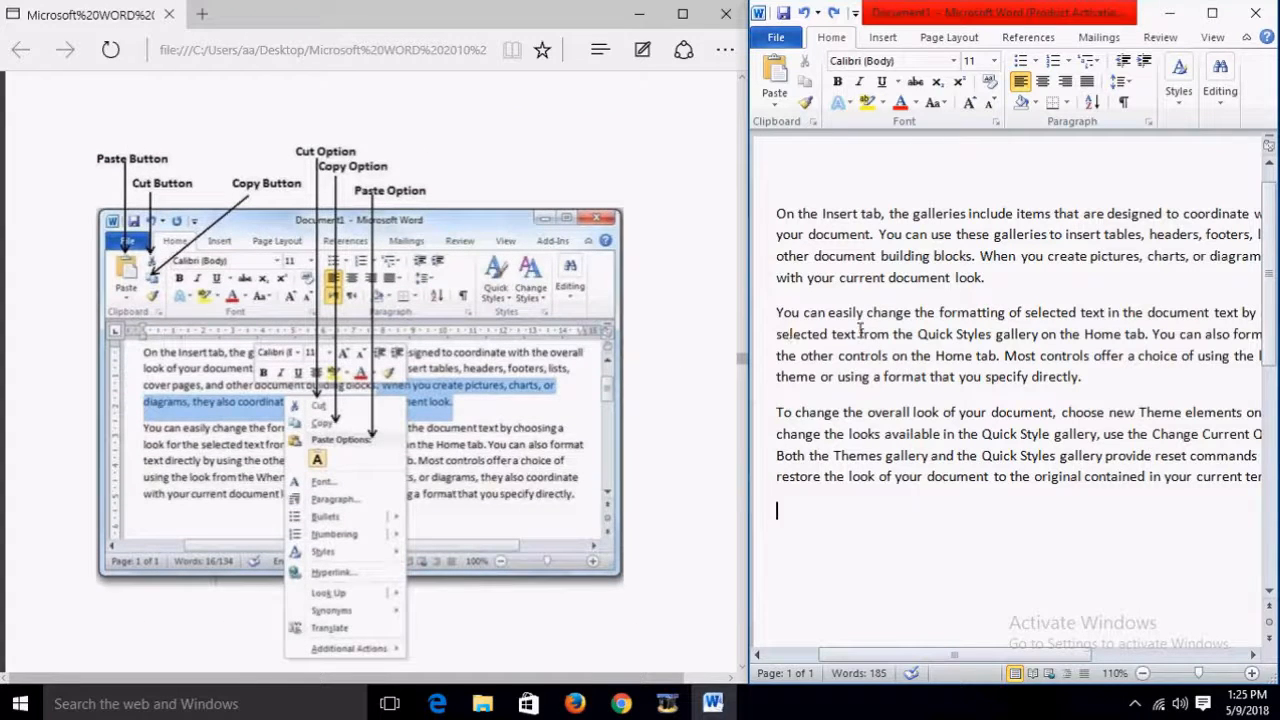
{"action": "left_click_drag", "start_coordinate": [774, 312], "coordinate": [925, 340]}
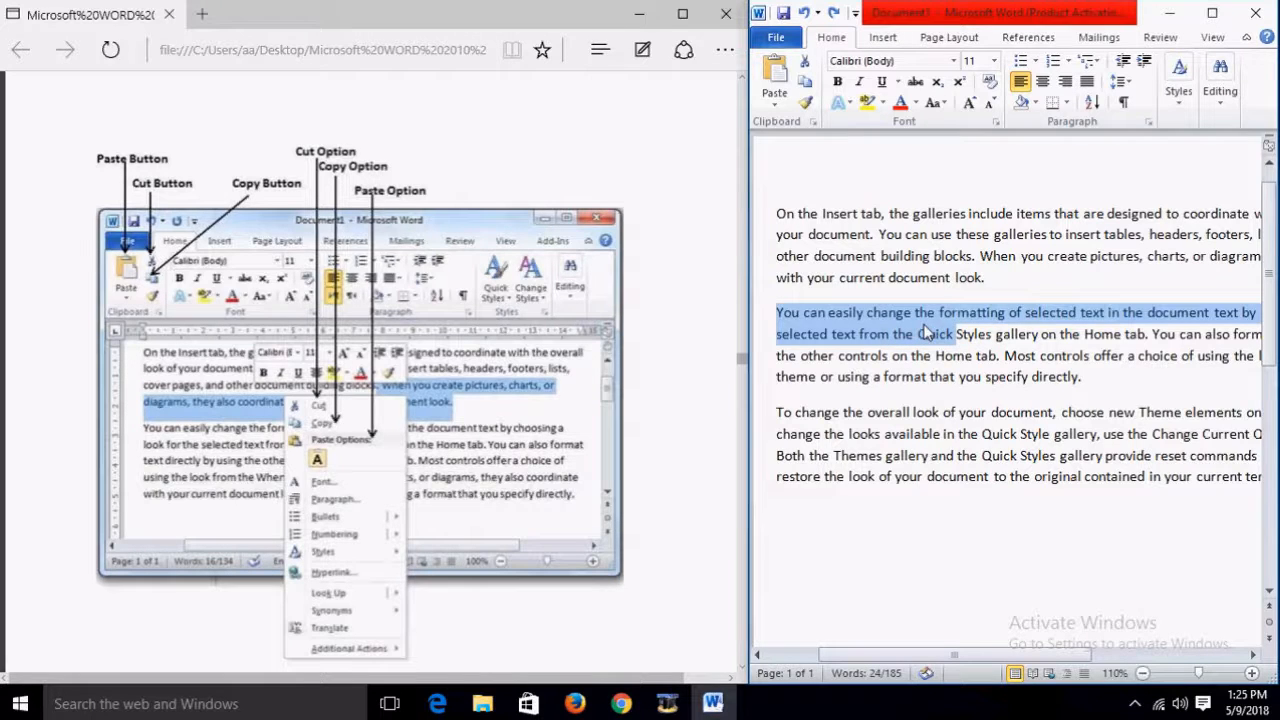
{"action": "right_click", "coordinate": [925, 332]}
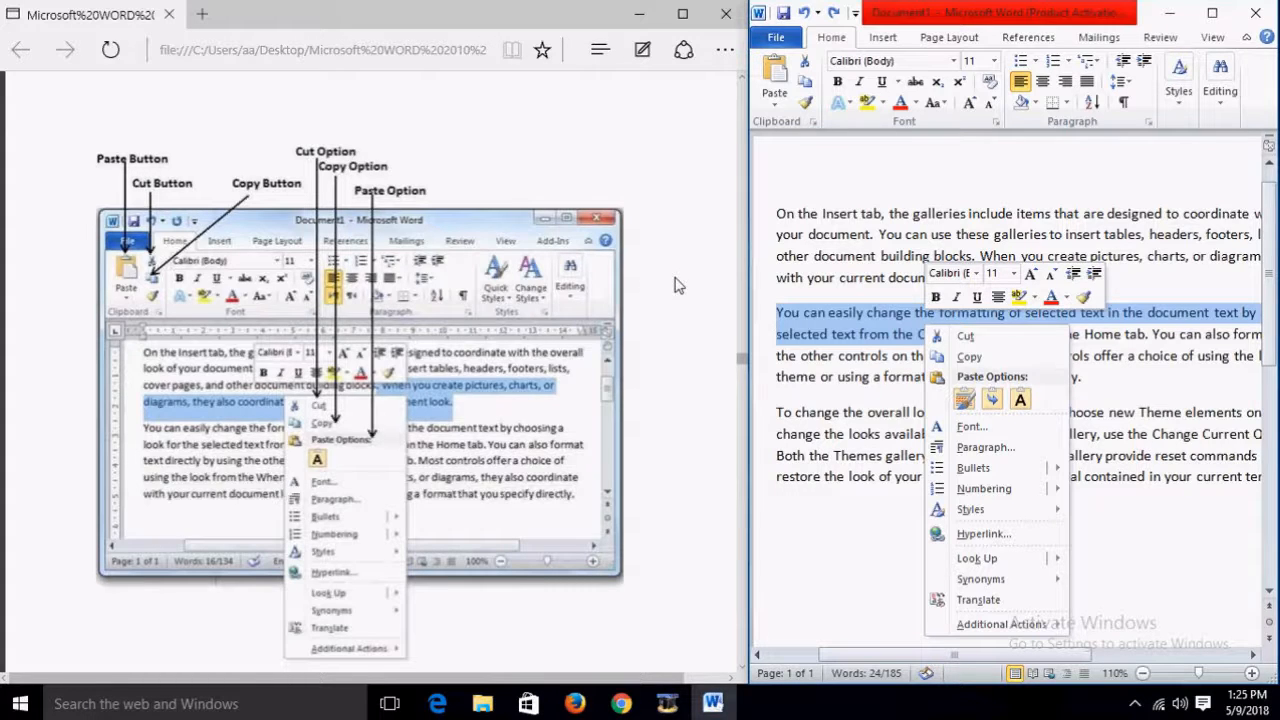
{"action": "scroll", "coordinate": [677, 285], "scroll_direction": "down", "scroll_amount": 5}
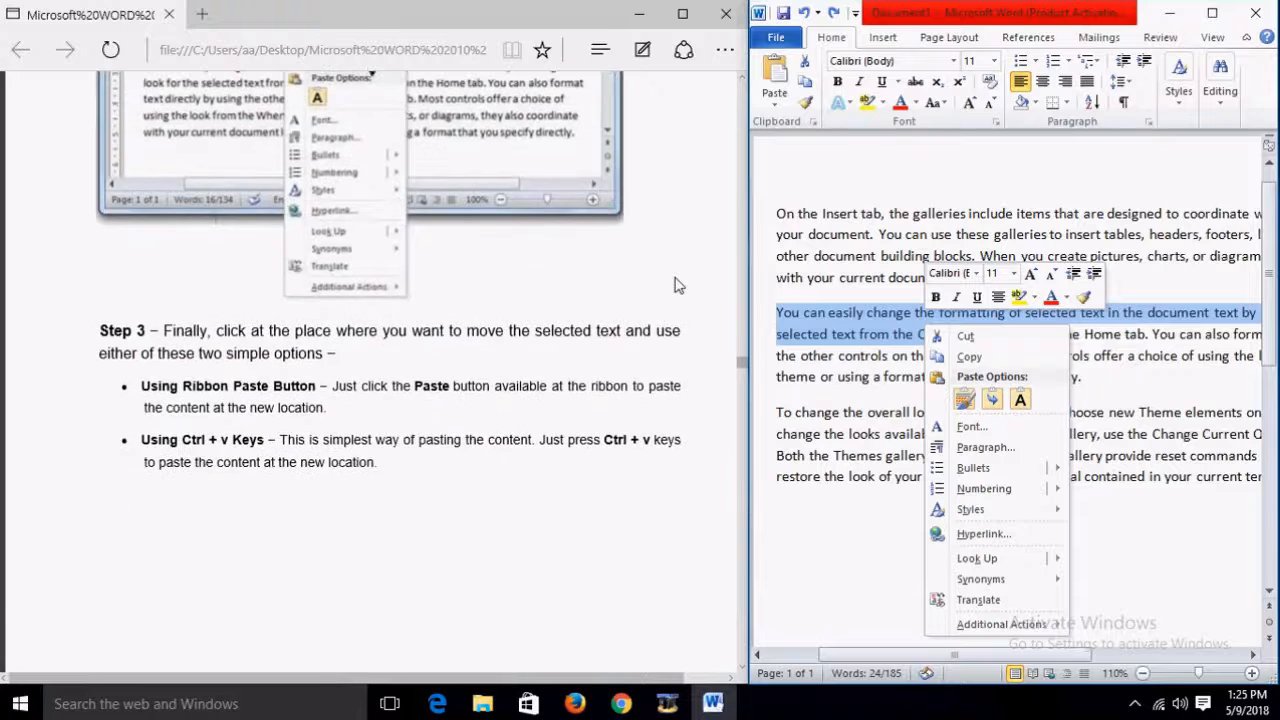
{"action": "scroll", "coordinate": [483, 341], "scroll_direction": "up", "scroll_amount": 2}
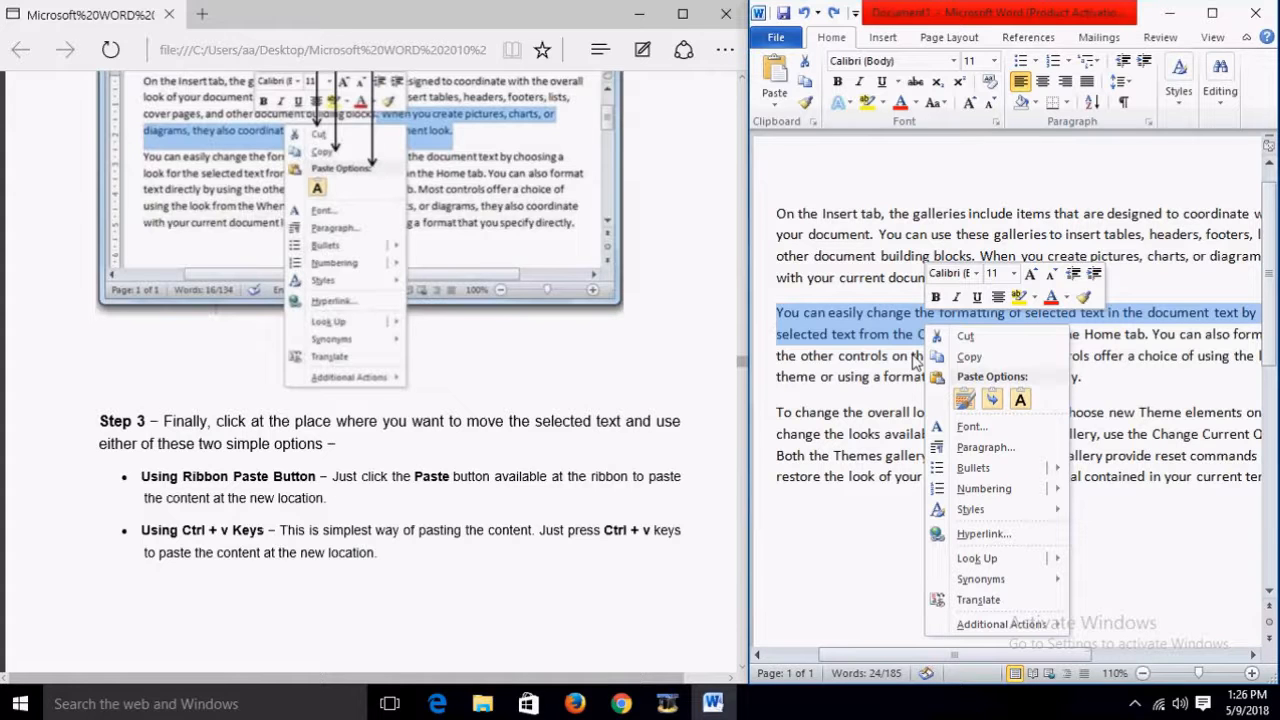
{"action": "scroll", "coordinate": [645, 352], "scroll_direction": "down", "scroll_amount": 6}
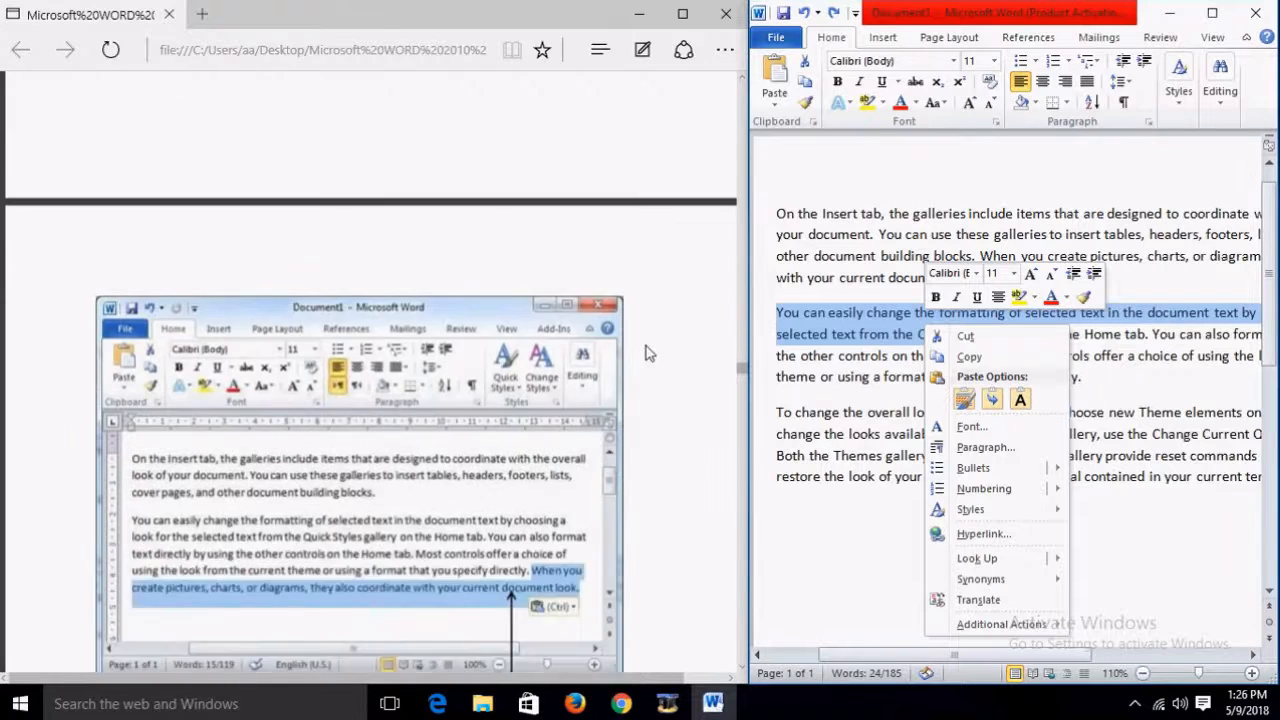
{"action": "scroll", "coordinate": [645, 352], "scroll_direction": "down", "scroll_amount": 2}
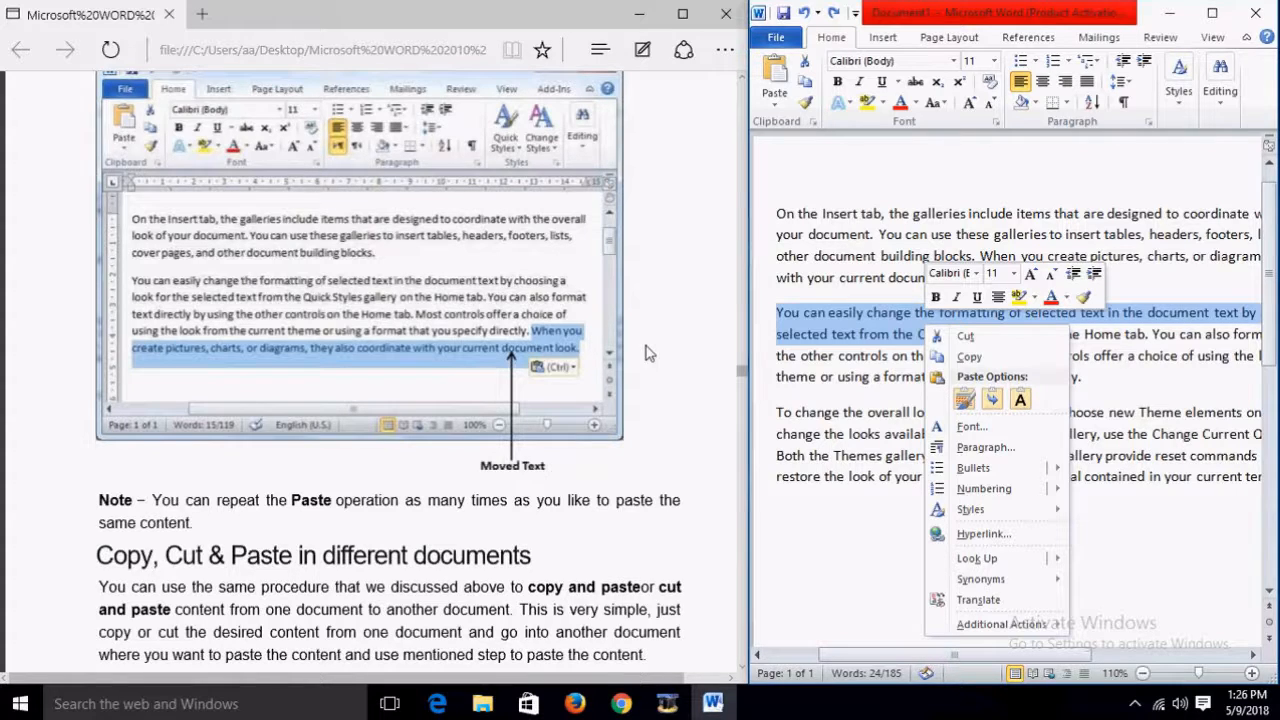
{"action": "left_click", "coordinate": [864, 314]}
{"action": "scroll", "coordinate": [648, 422], "scroll_direction": "down", "scroll_amount": 3}
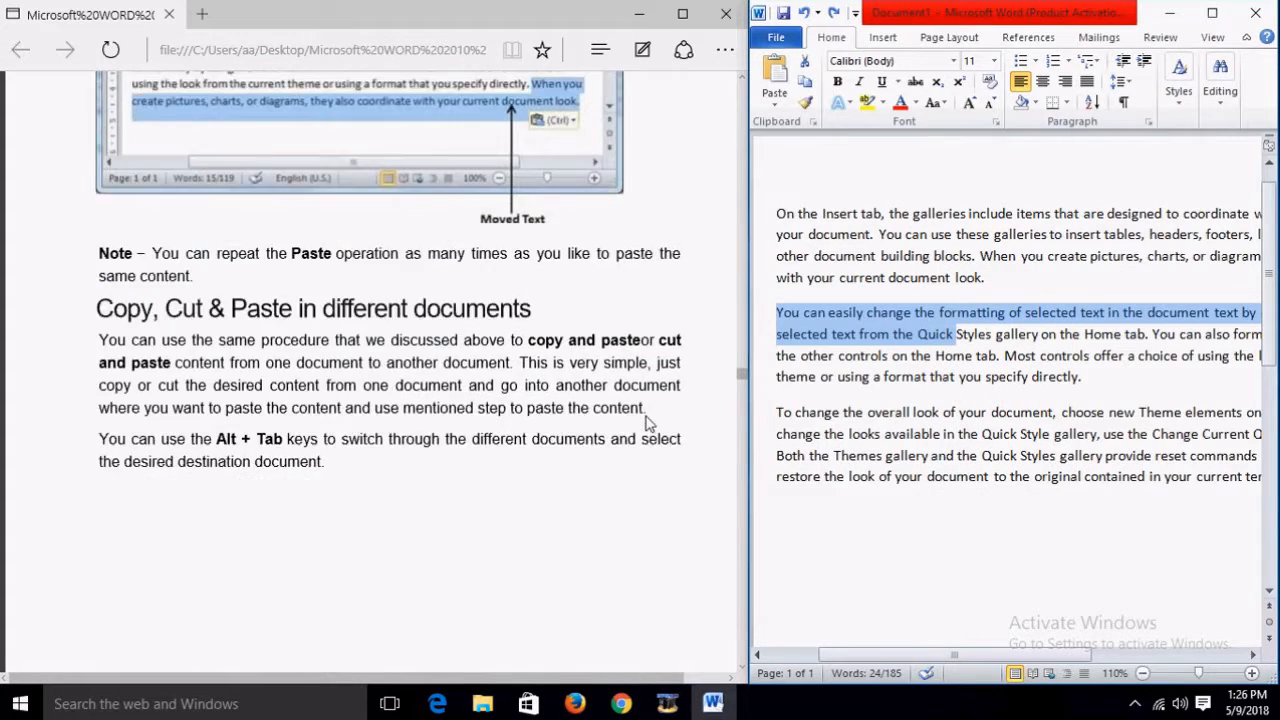
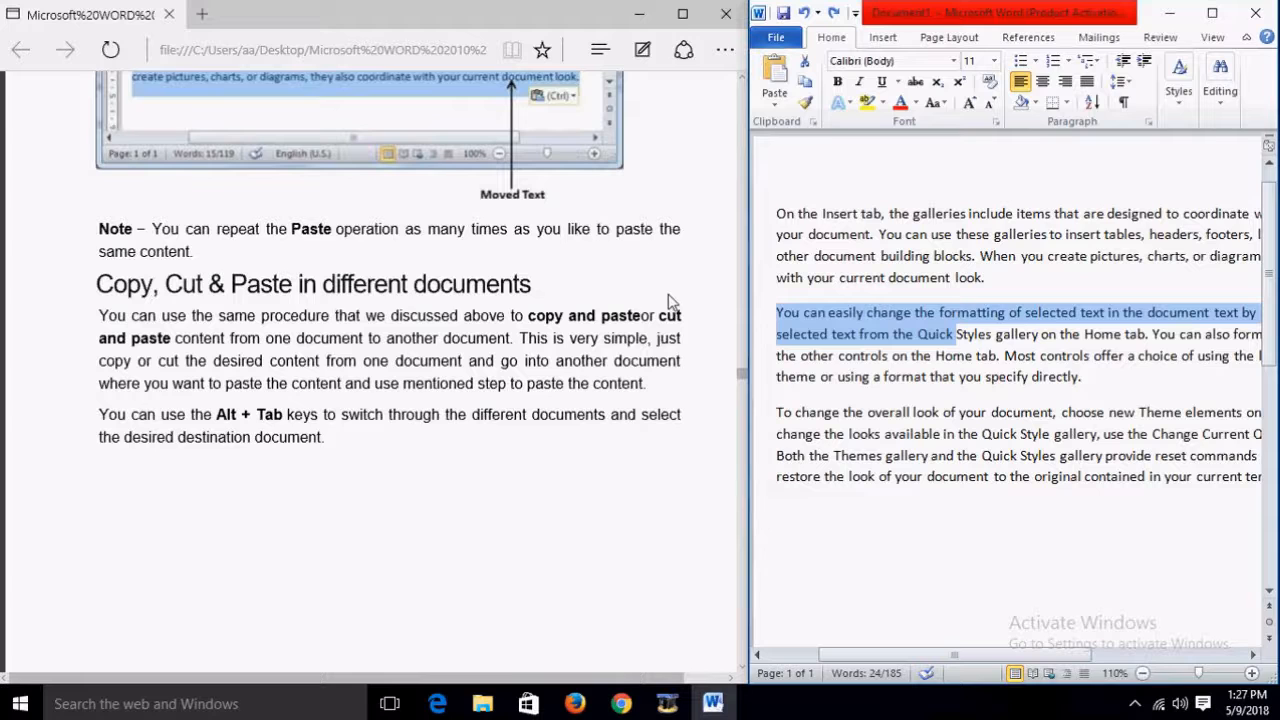
Step: Scroll the tutorial to the Find & Replace in Word 2010 chapter and deselect the Word text
{"action": "scroll", "coordinate": [670, 302], "scroll_direction": "down", "scroll_amount": 3}
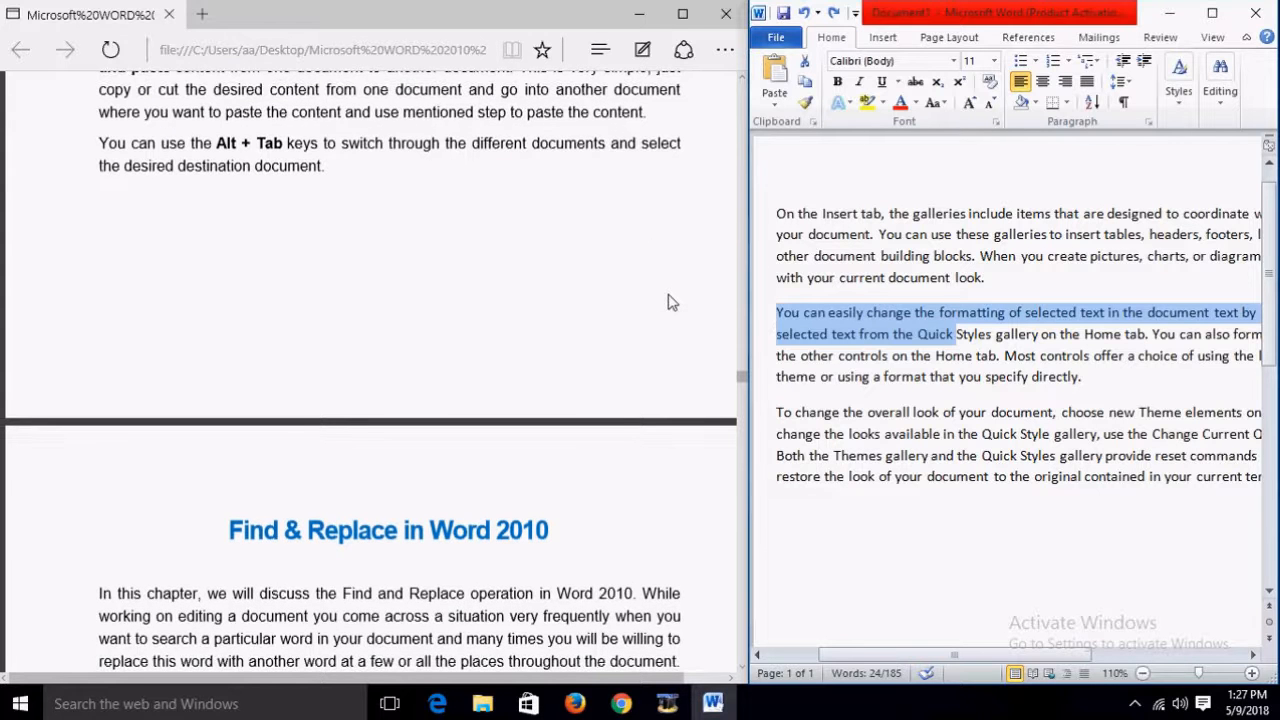
{"action": "scroll", "coordinate": [670, 302], "scroll_direction": "down", "scroll_amount": 4}
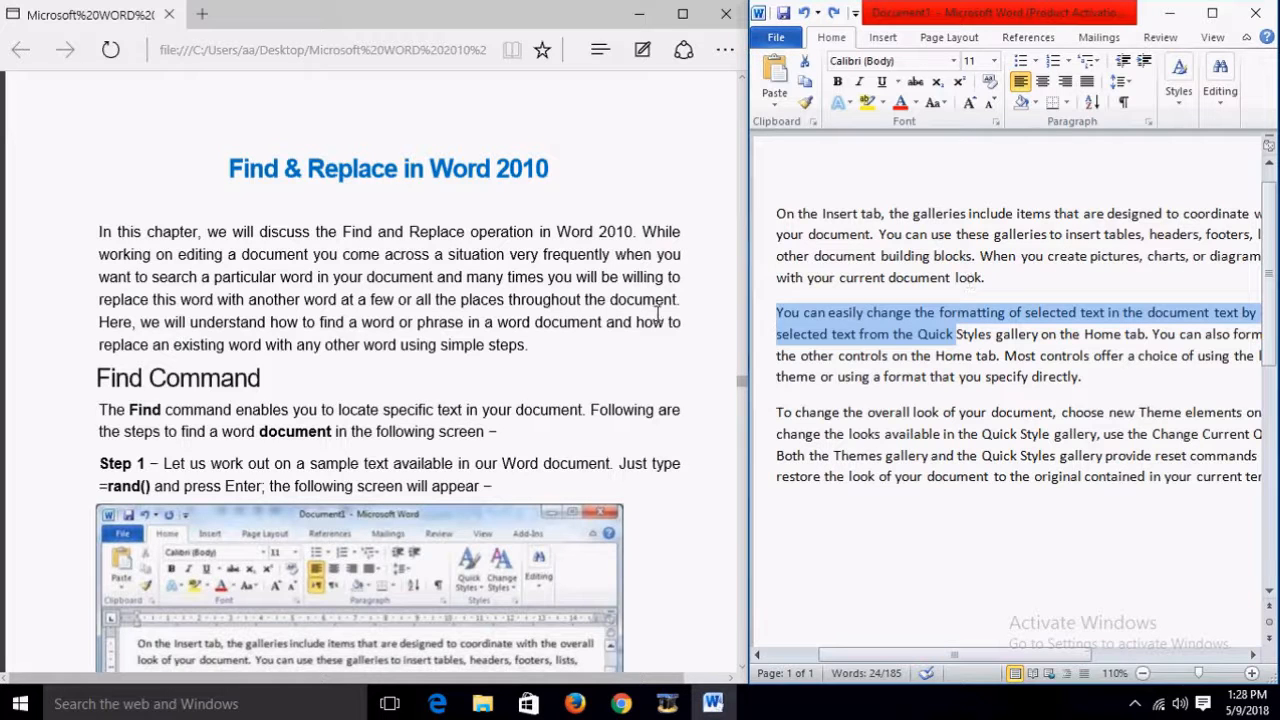
{"action": "left_click", "coordinate": [958, 256]}
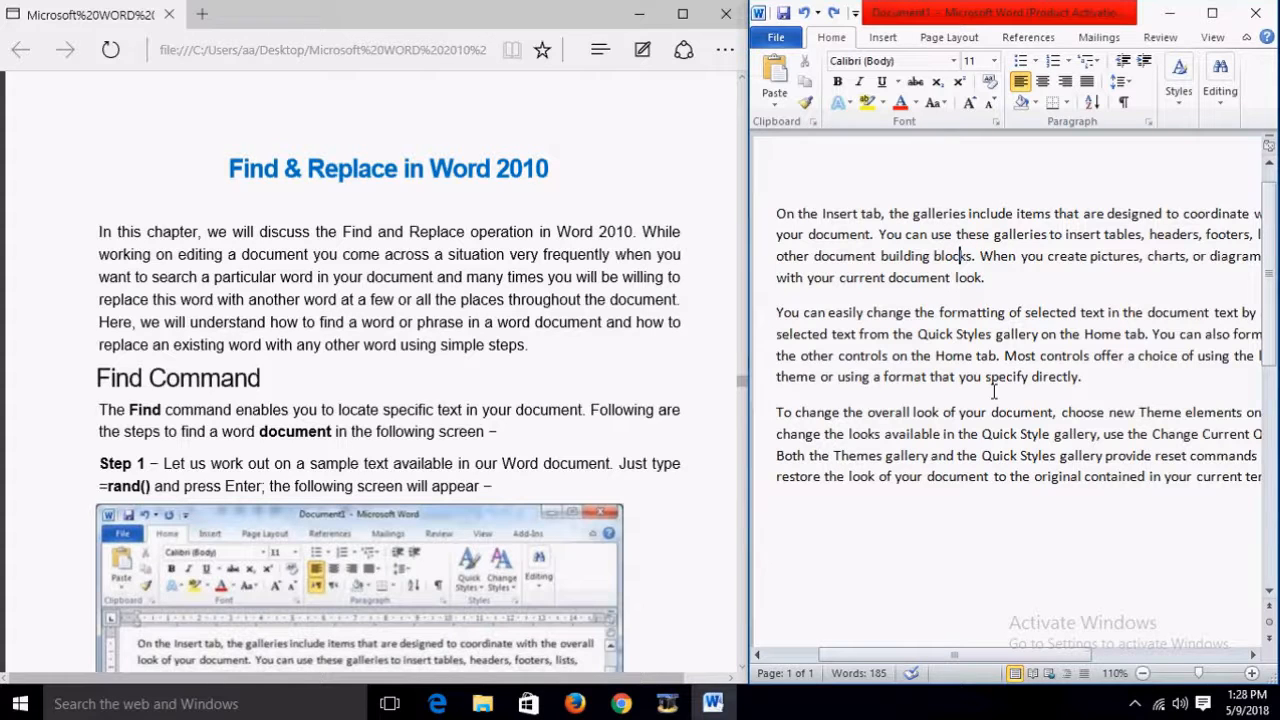
Step: Search the document for 'can' in the Navigation pane, briefly maximizing then restoring Word
{"action": "key", "text": "ctrl+f"}
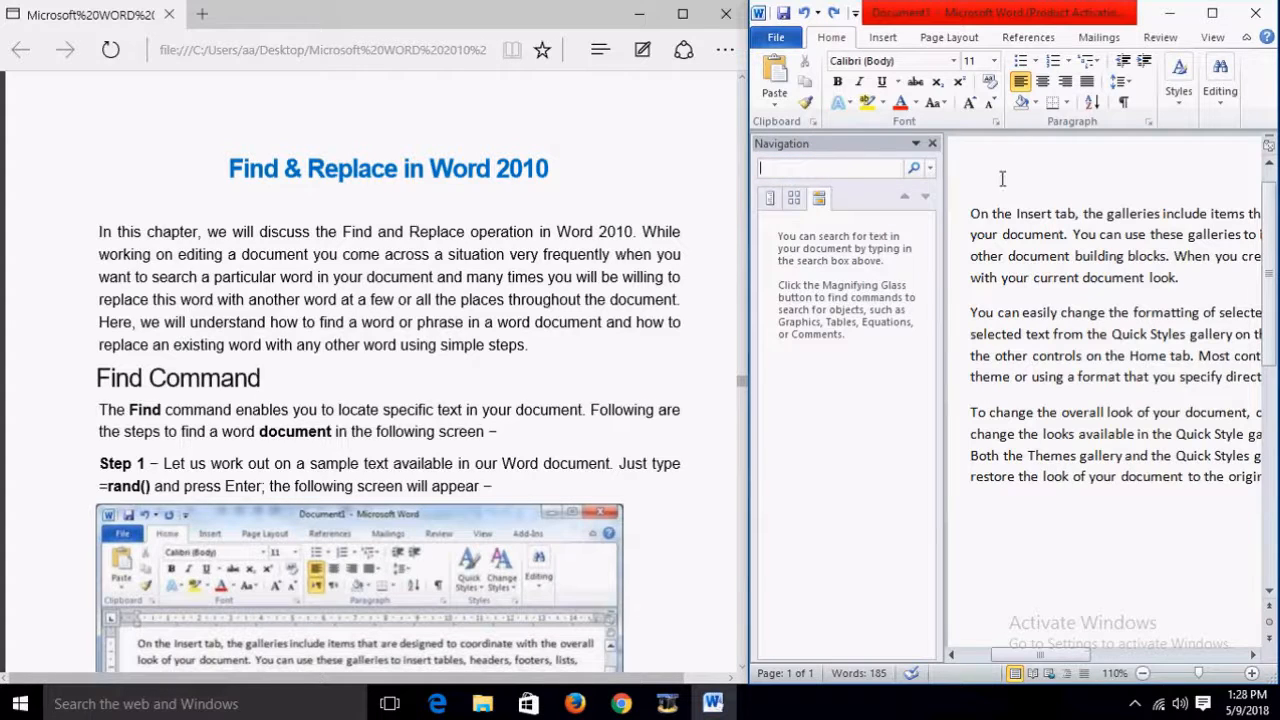
{"action": "type", "text": "can"}
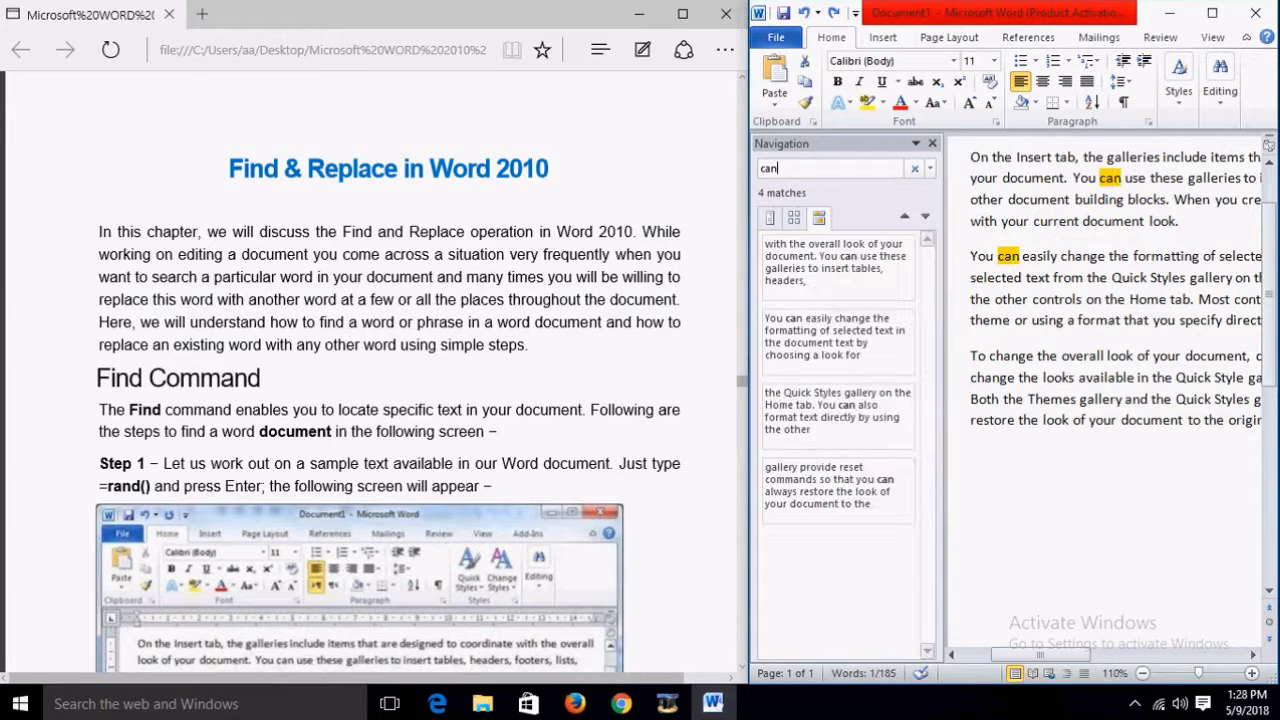
{"action": "left_click", "coordinate": [1212, 14]}
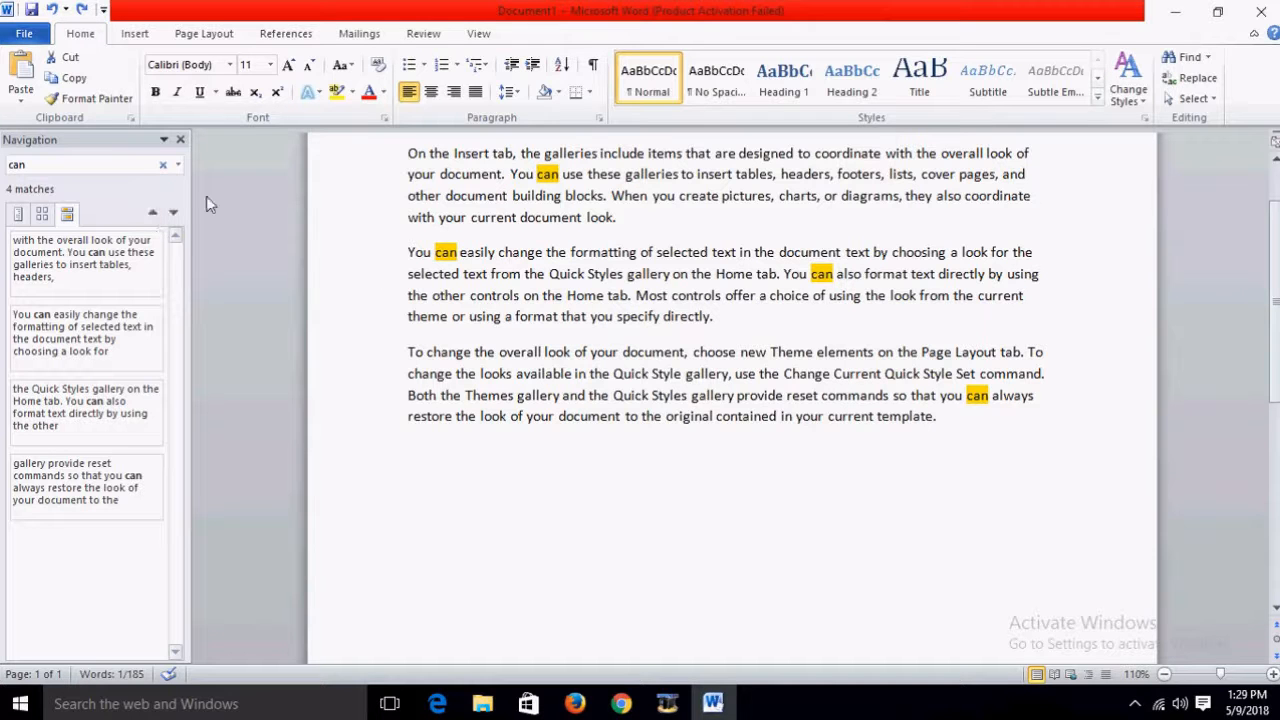
{"action": "left_click", "coordinate": [1217, 12]}
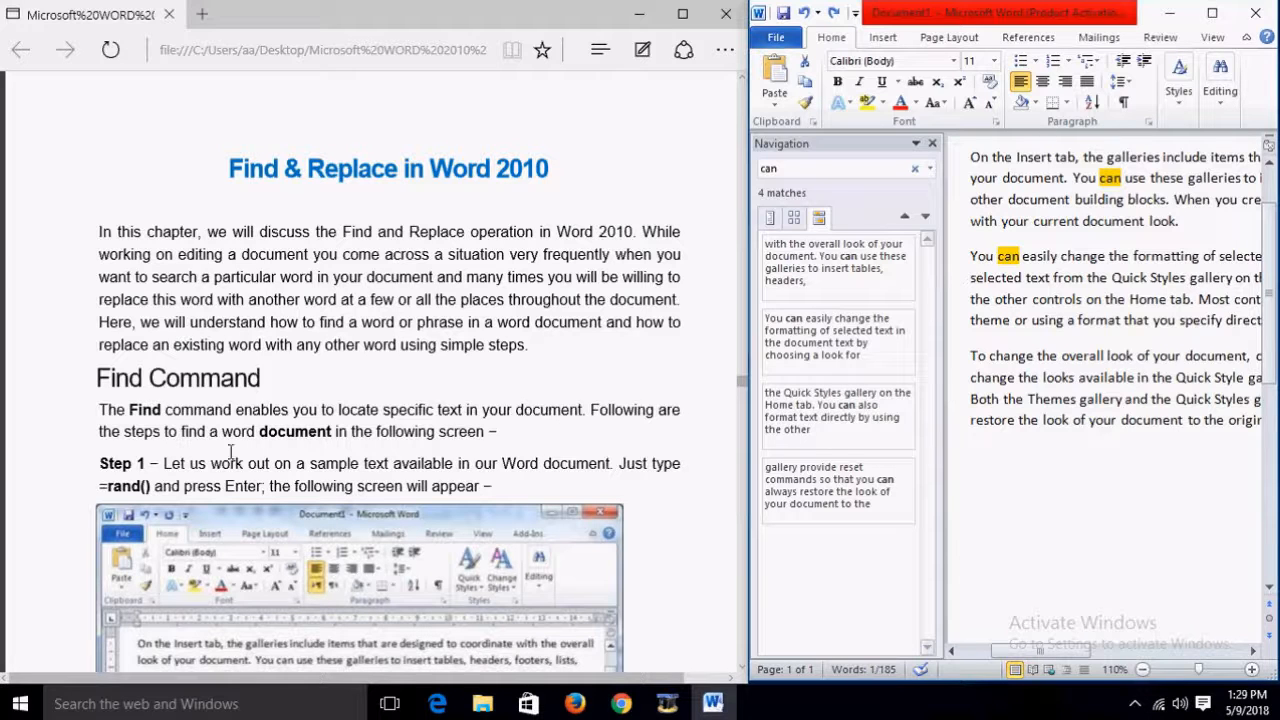
Step: Scroll through the highlighted 'can' matches, then clear the search
{"action": "scroll", "coordinate": [456, 441], "scroll_direction": "down", "scroll_amount": 3}
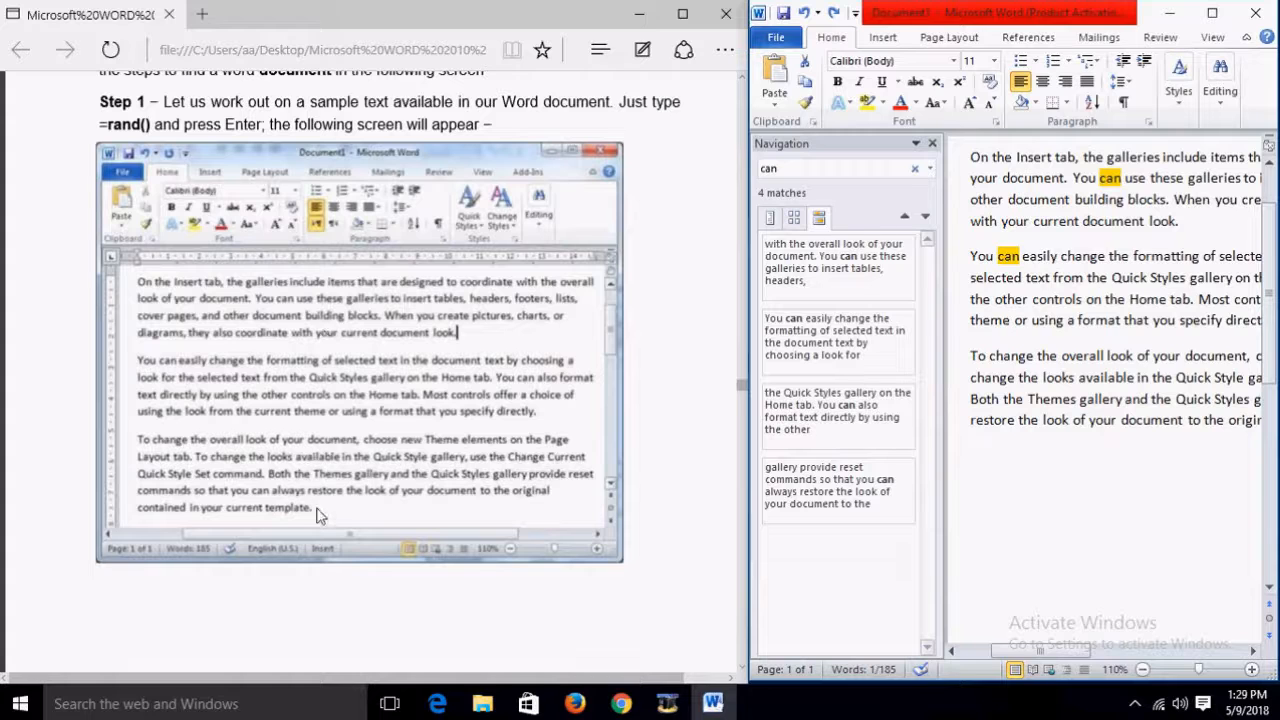
{"action": "scroll", "coordinate": [399, 421], "scroll_direction": "down", "scroll_amount": 3}
{"action": "scroll", "coordinate": [399, 421], "scroll_direction": "down", "scroll_amount": 2}
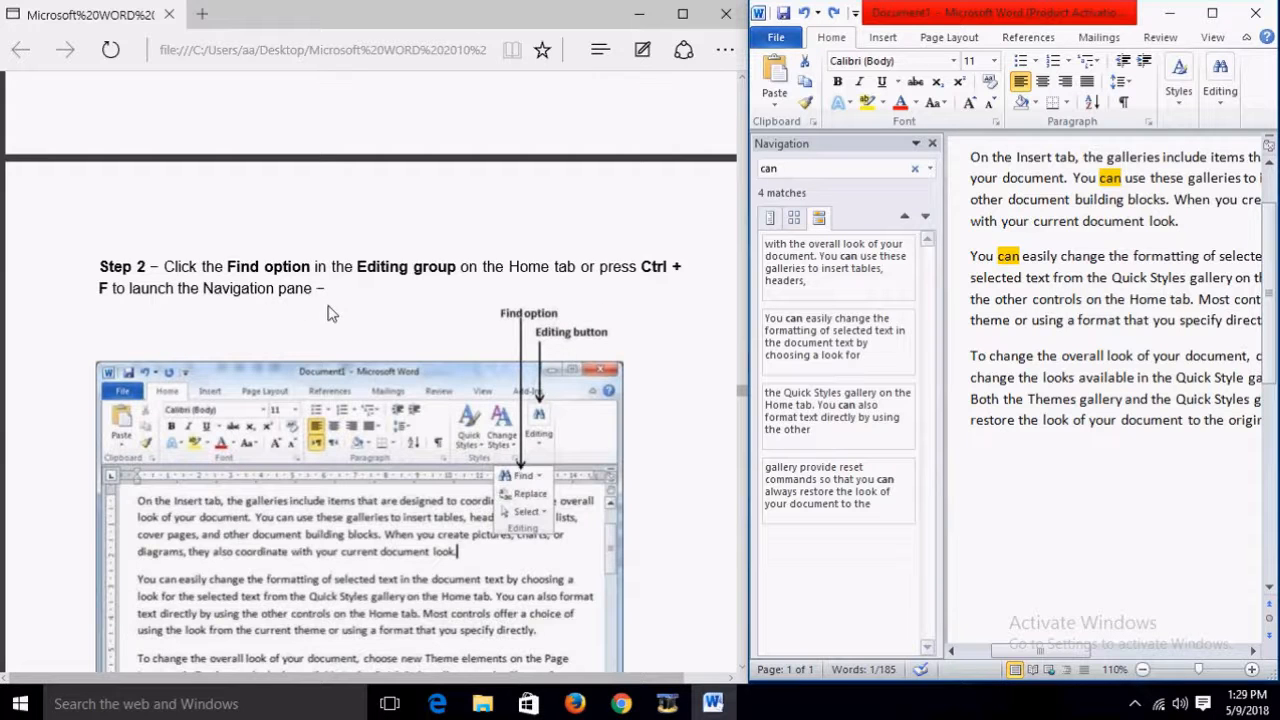
{"action": "scroll", "coordinate": [357, 375], "scroll_direction": "down", "scroll_amount": 3}
{"action": "scroll", "coordinate": [355, 376], "scroll_direction": "up", "scroll_amount": 2}
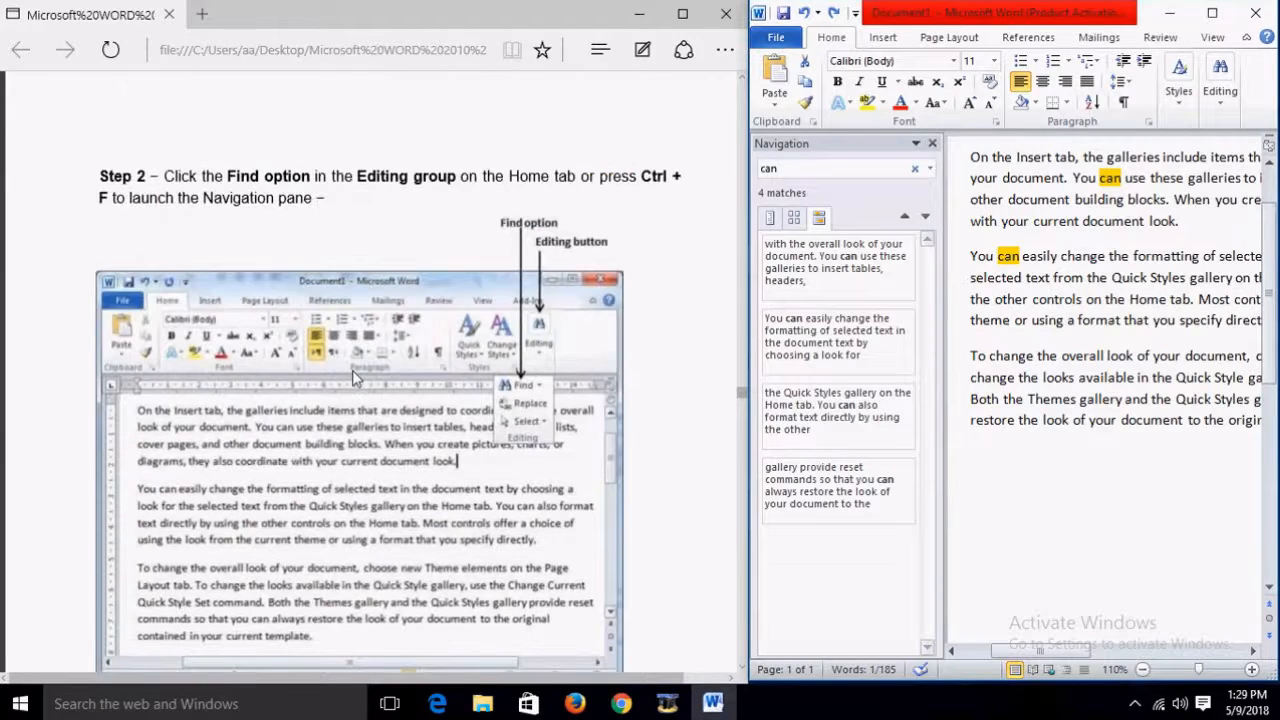
{"action": "scroll", "coordinate": [352, 376], "scroll_direction": "down", "scroll_amount": 3}
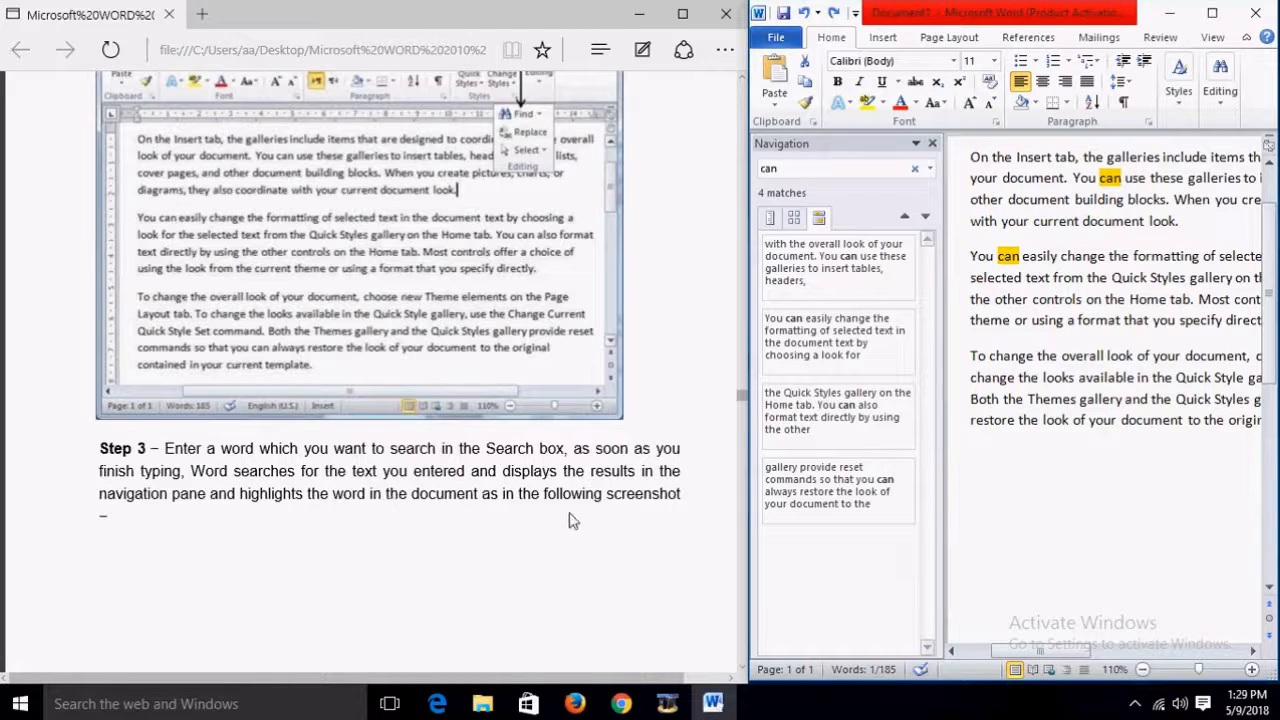
{"action": "scroll", "coordinate": [574, 506], "scroll_direction": "down", "scroll_amount": 5}
{"action": "scroll", "coordinate": [576, 506], "scroll_direction": "down", "scroll_amount": 8}
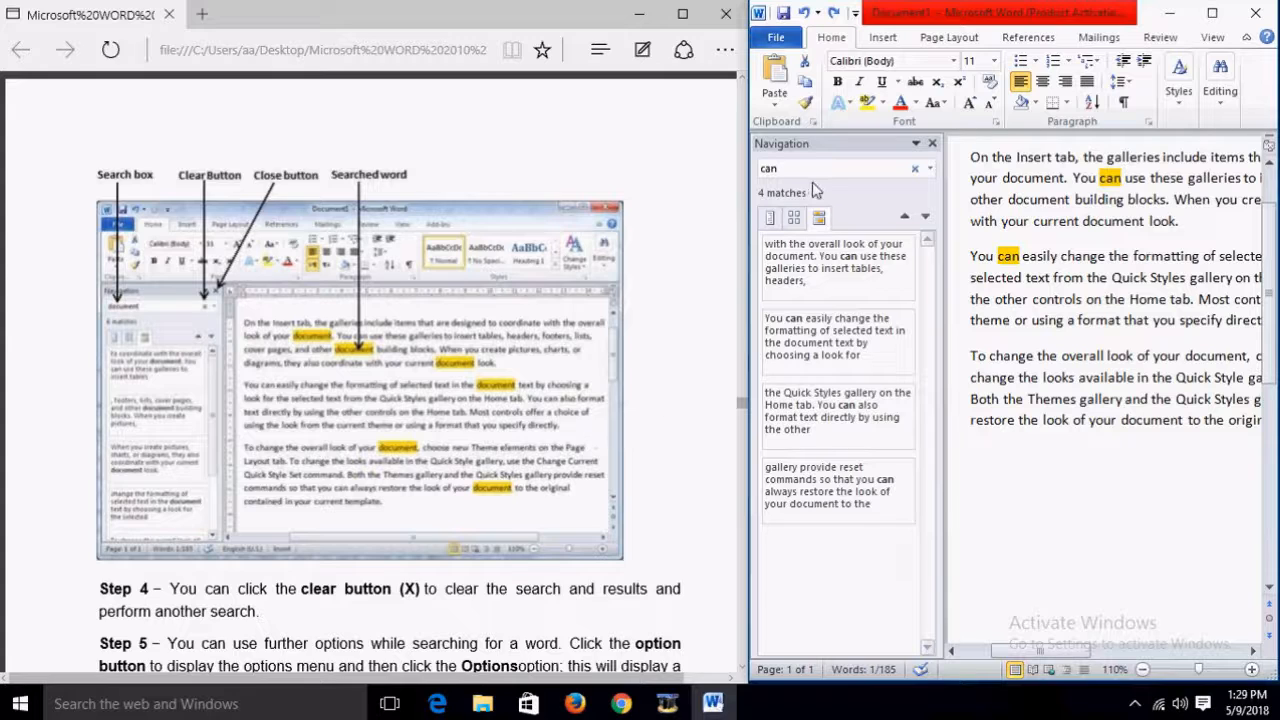
{"action": "left_click", "coordinate": [914, 169]}
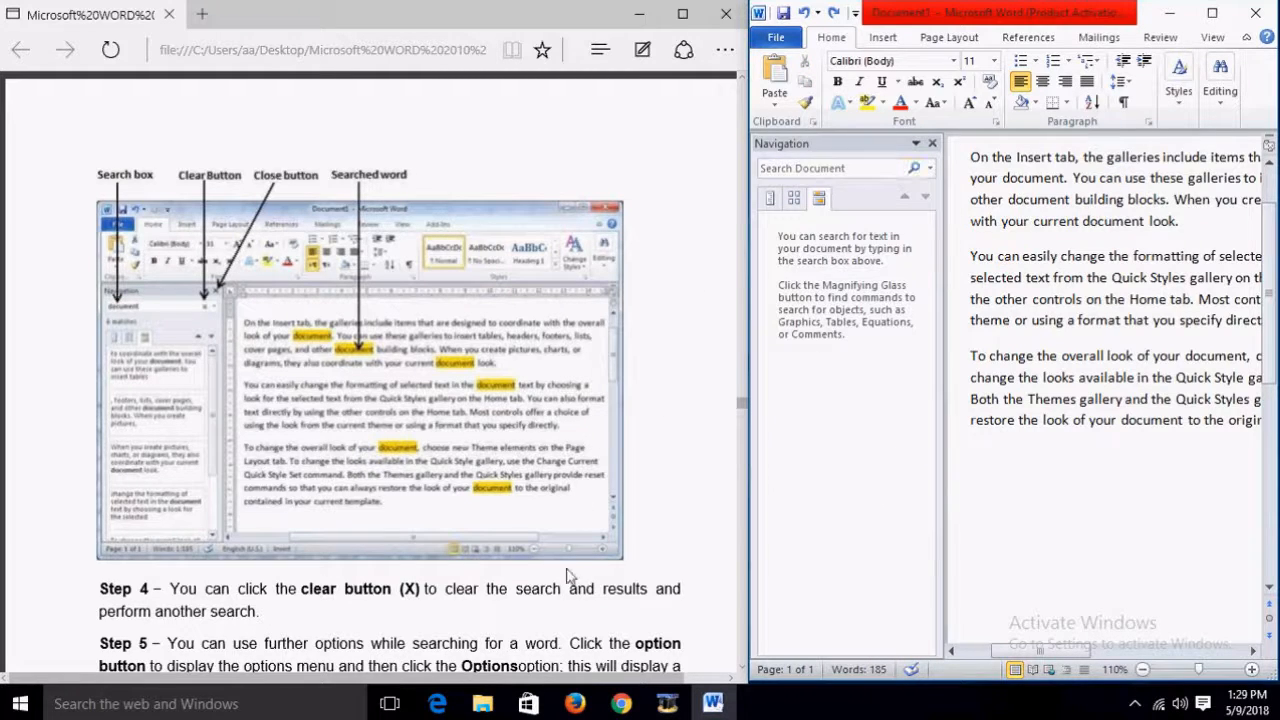
{"action": "scroll", "coordinate": [567, 576], "scroll_direction": "down", "scroll_amount": 1}
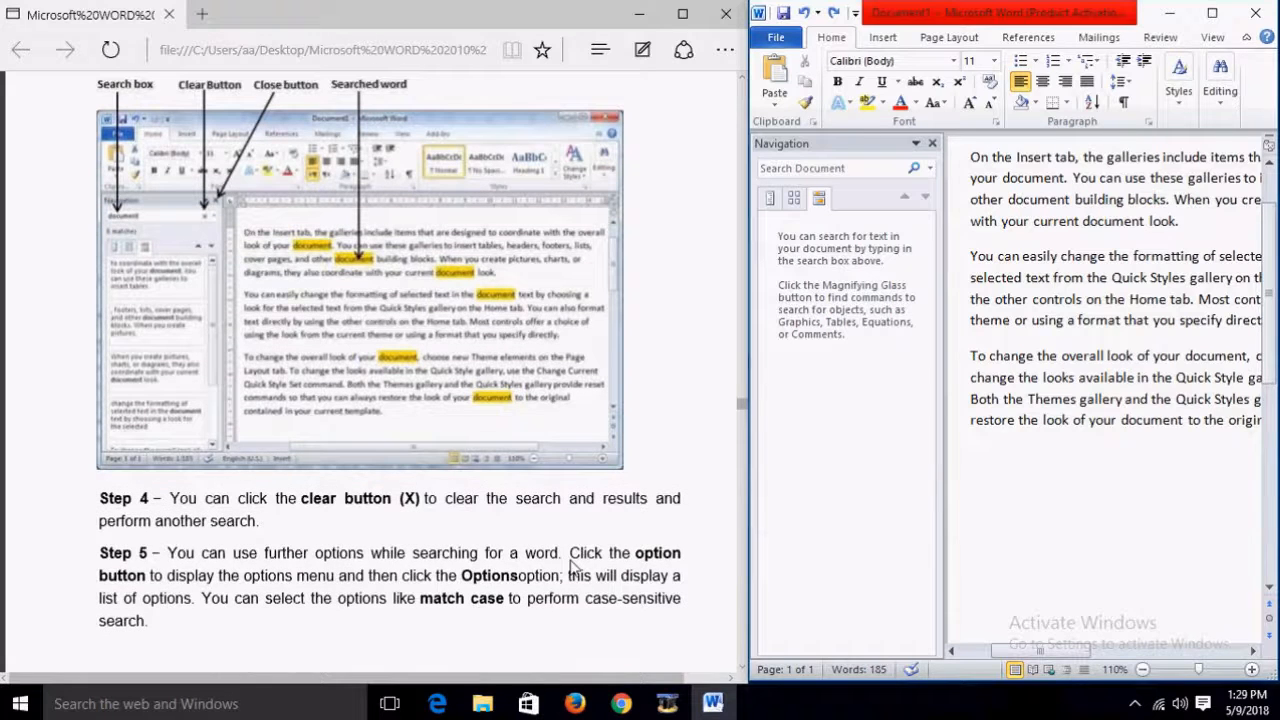
{"action": "left_click", "coordinate": [869, 170]}
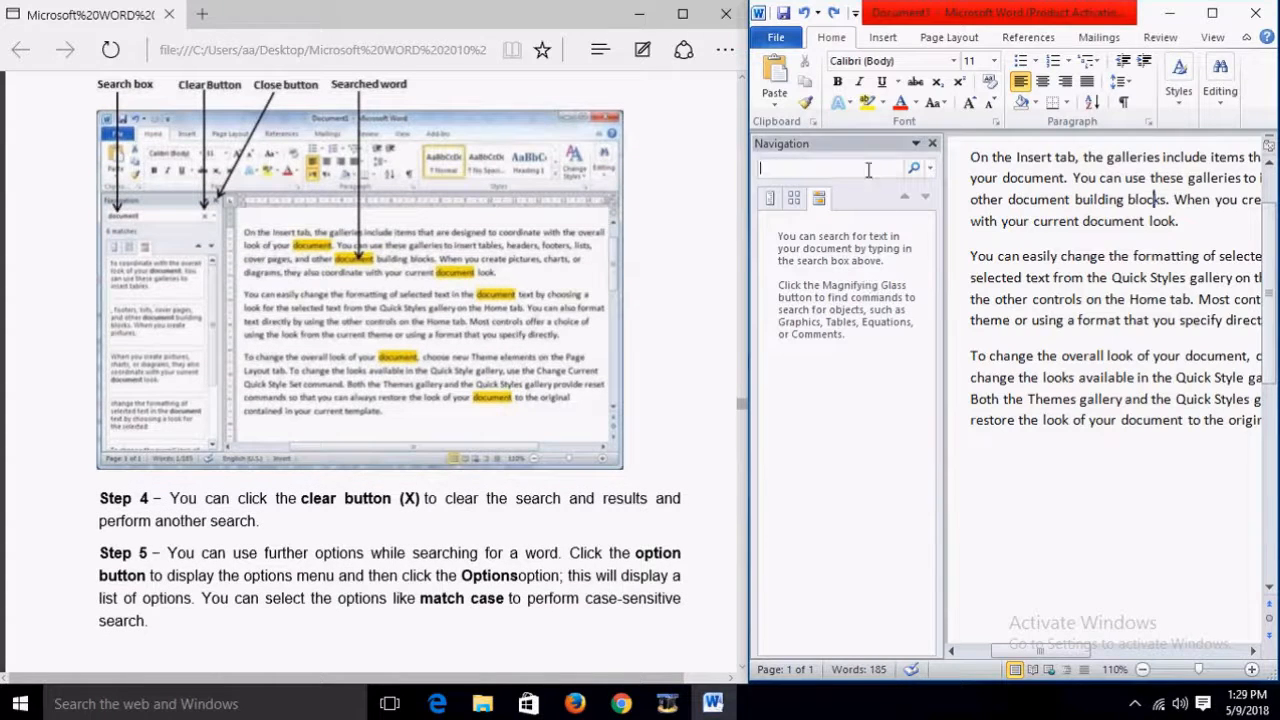
{"action": "type", "text": "docu"}
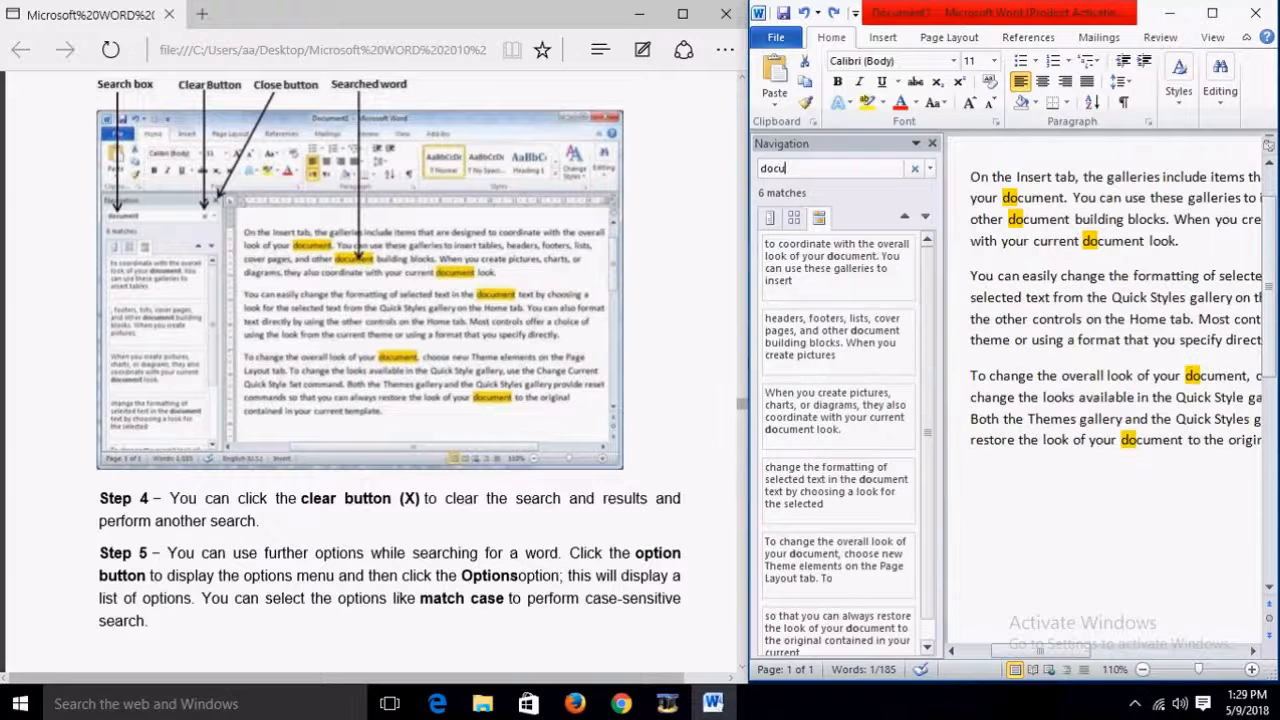
{"action": "type", "text": "ment"}
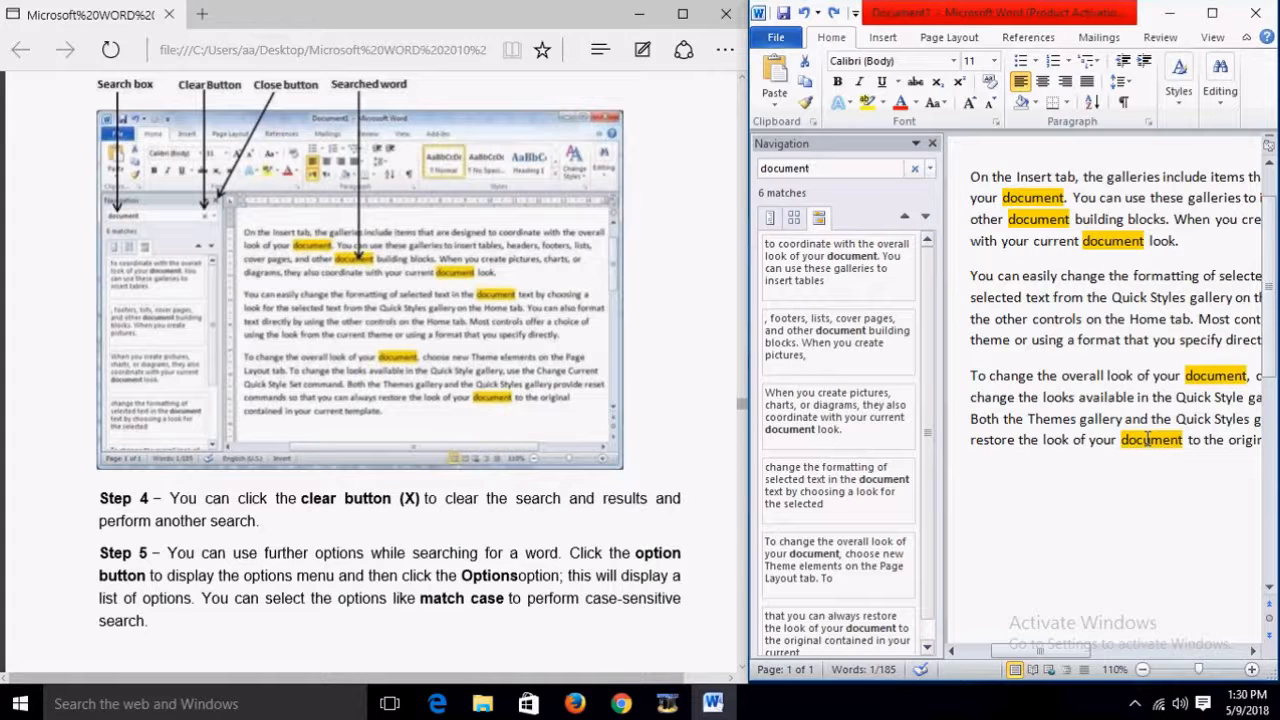
{"action": "left_click", "coordinate": [917, 173]}
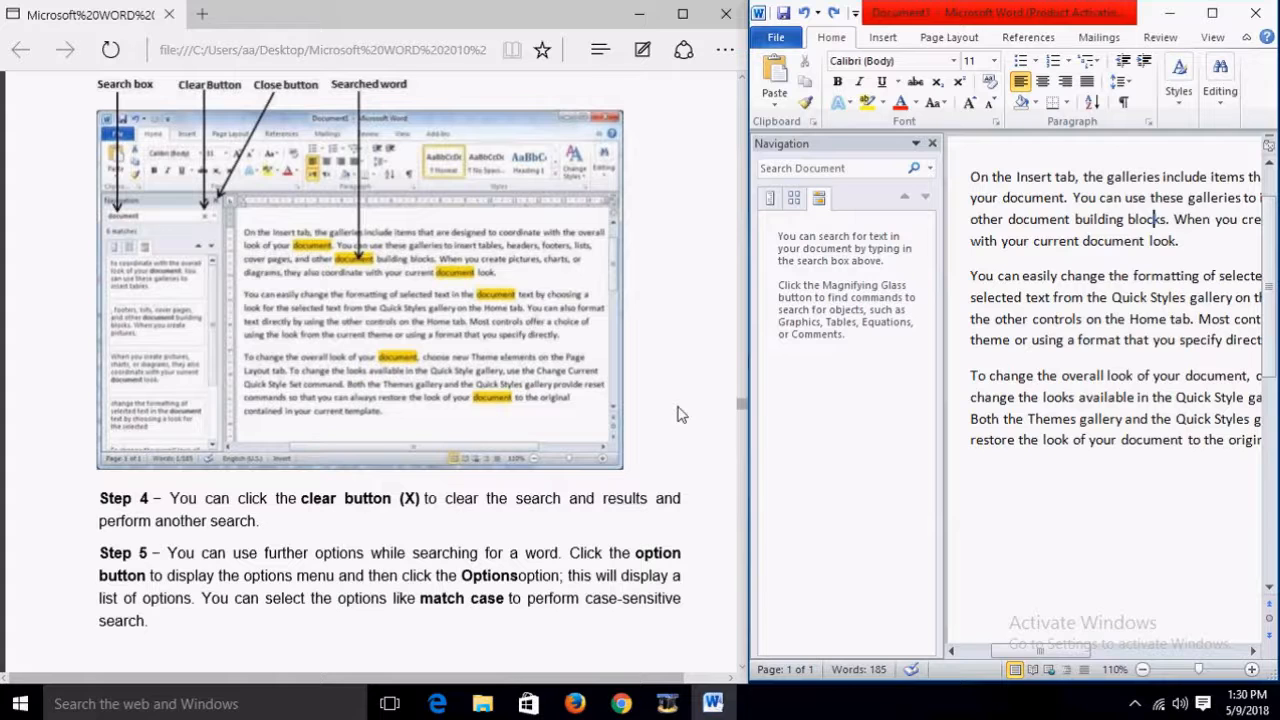
{"action": "scroll", "coordinate": [677, 414], "scroll_direction": "down", "scroll_amount": 8}
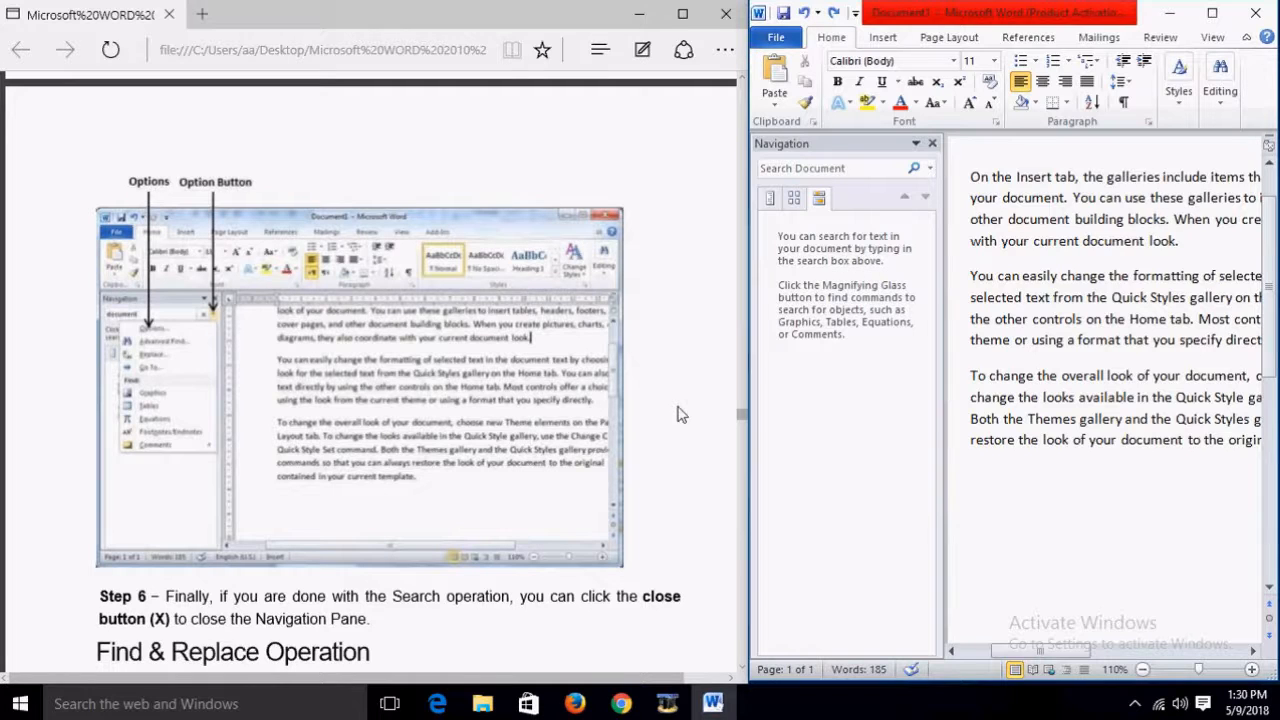
{"action": "left_click", "coordinate": [865, 169]}
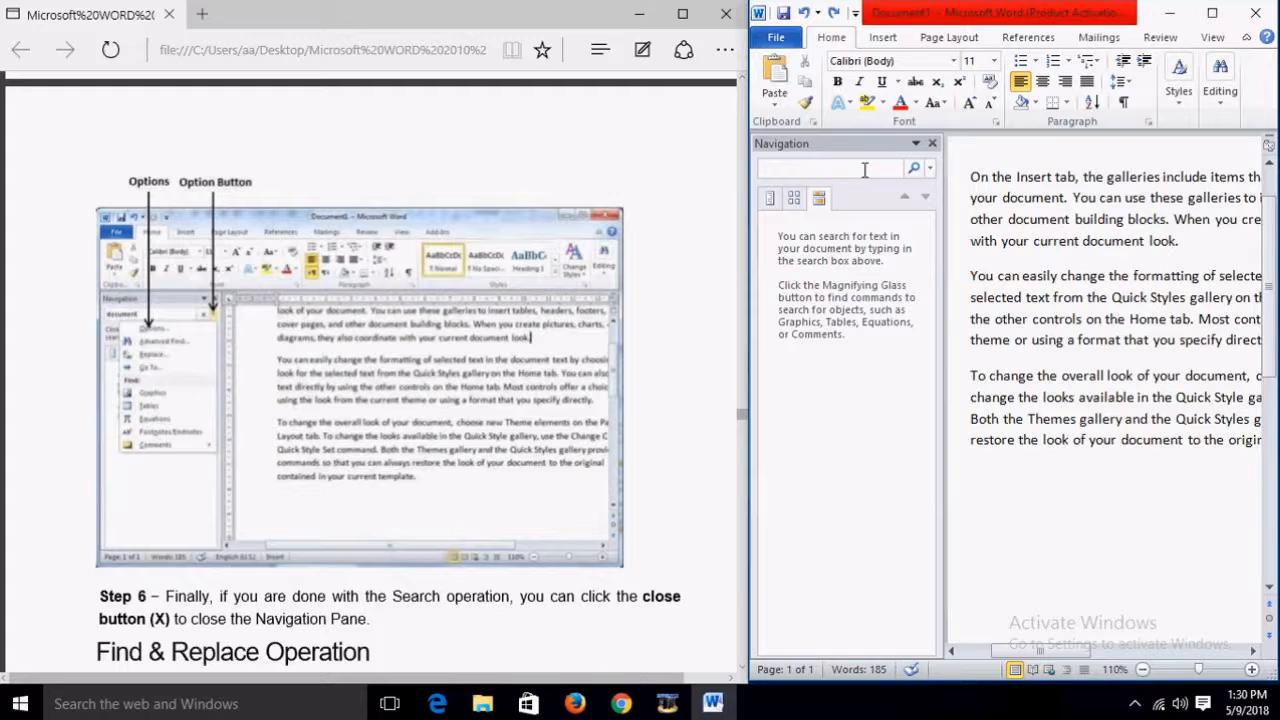
{"action": "type", "text": "do"}
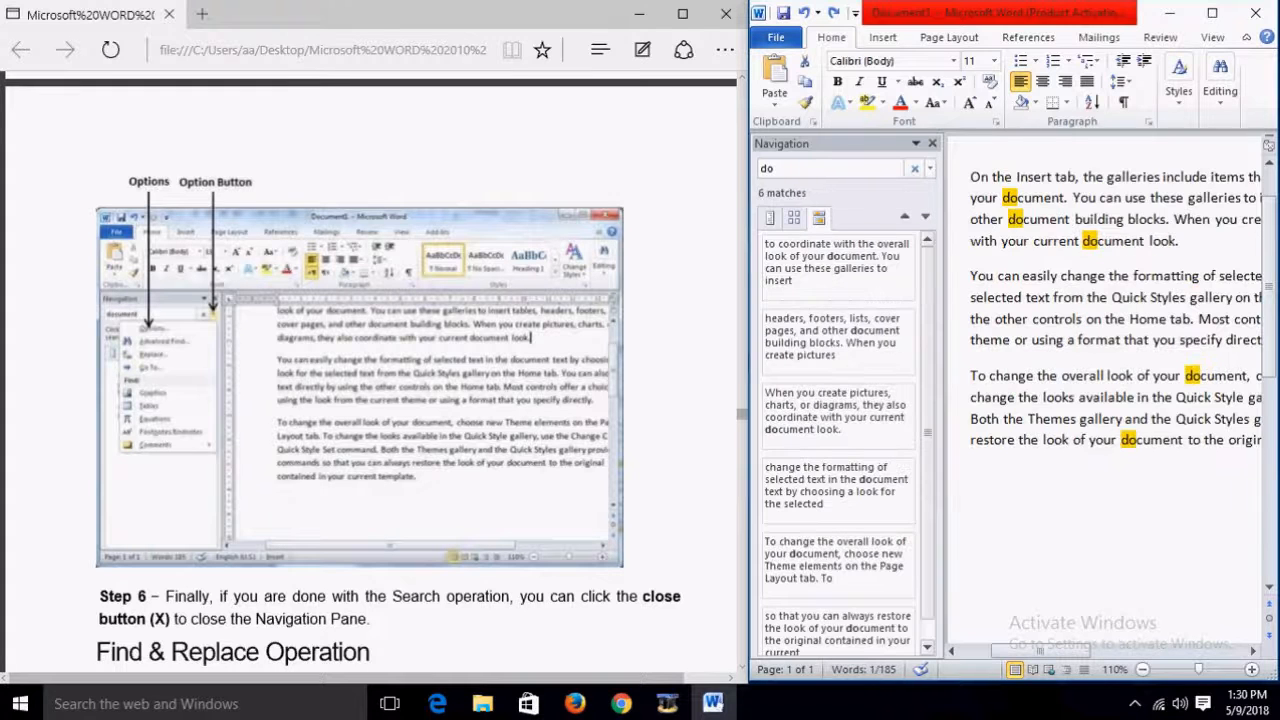
{"action": "type", "text": "cument"}
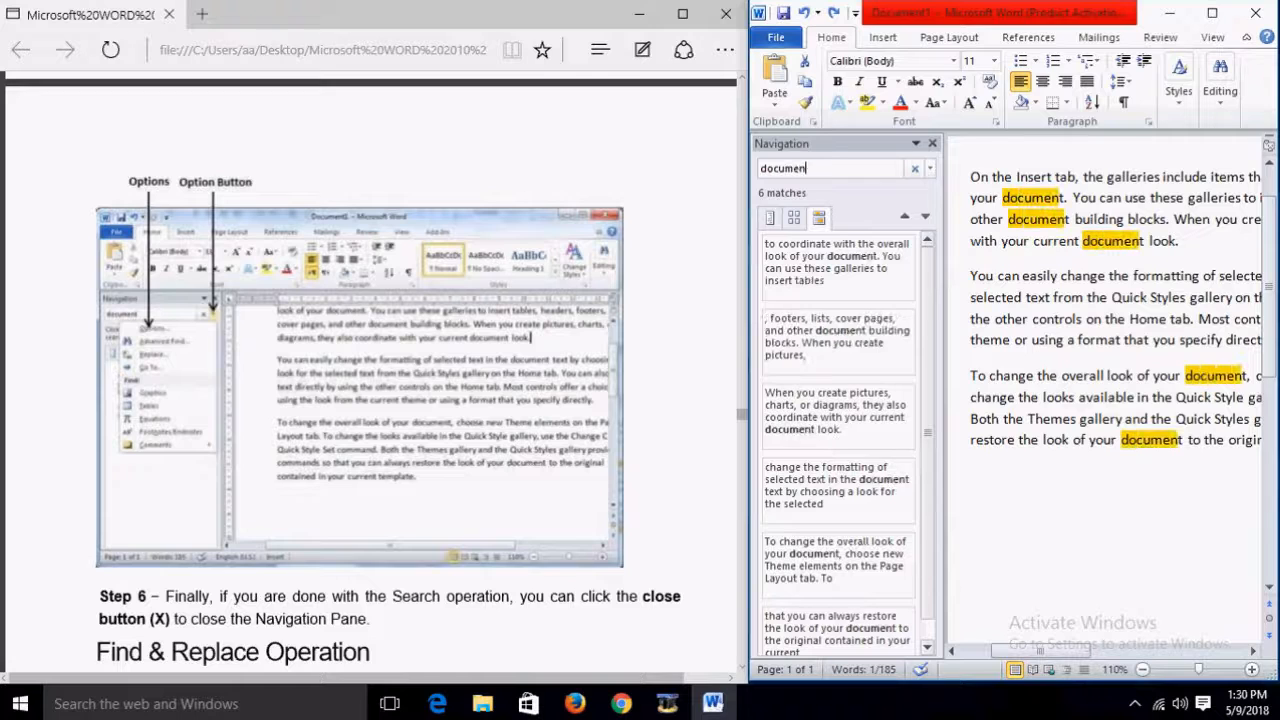
{"action": "left_click", "coordinate": [930, 170]}
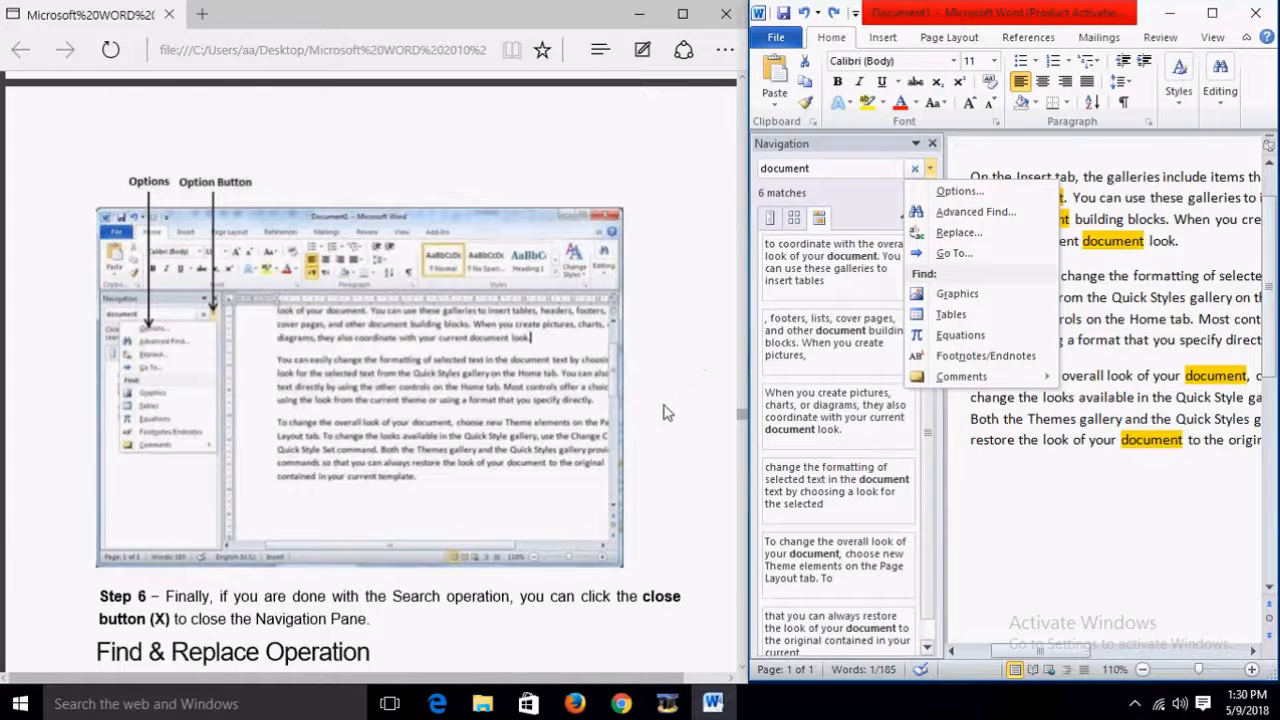
{"action": "scroll", "coordinate": [667, 411], "scroll_direction": "down", "scroll_amount": 3}
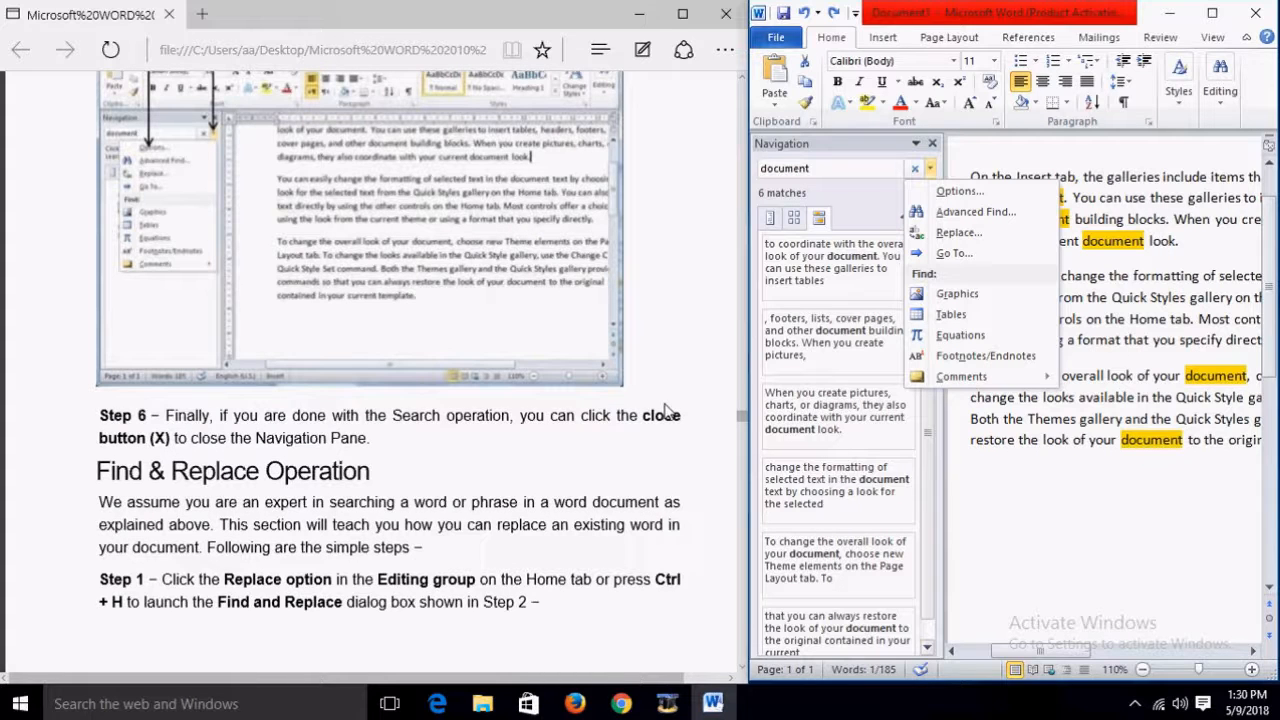
{"action": "left_click", "coordinate": [1068, 165]}
{"action": "left_click", "coordinate": [914, 168]}
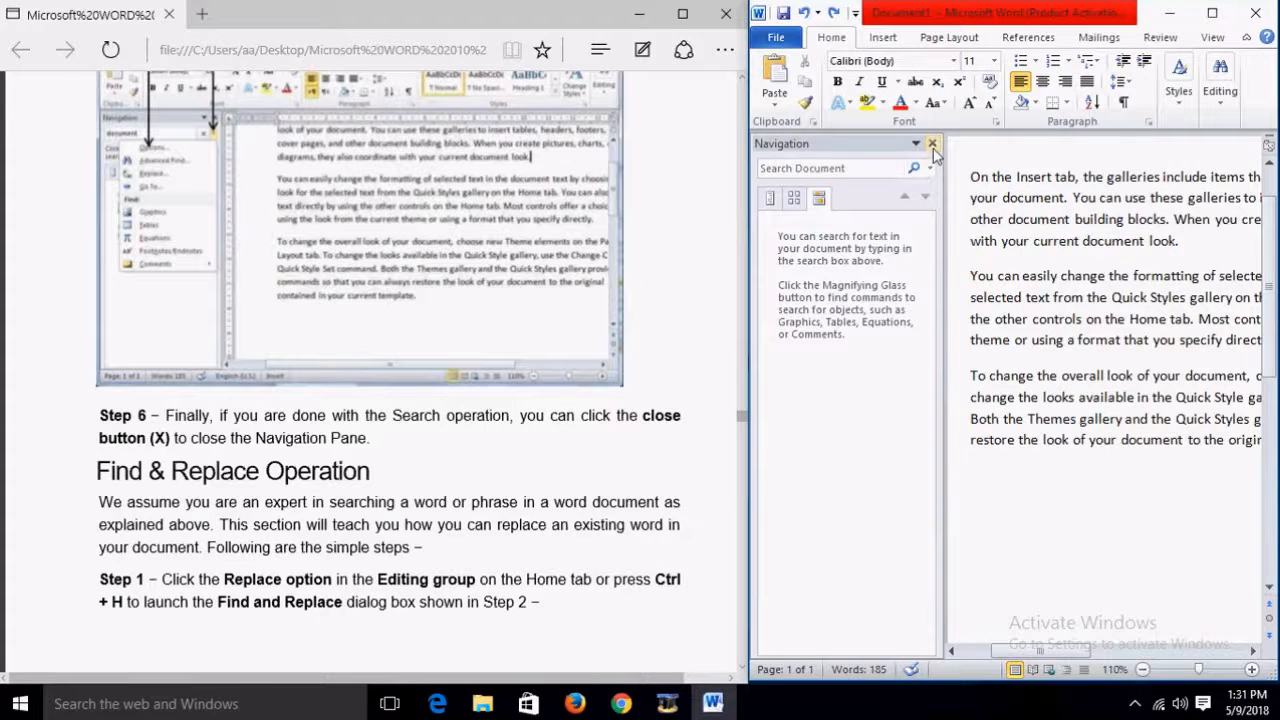
Step: Close the search pane and open Replace with 'document' in Find what, ready for a replacement
{"action": "left_click", "coordinate": [932, 145]}
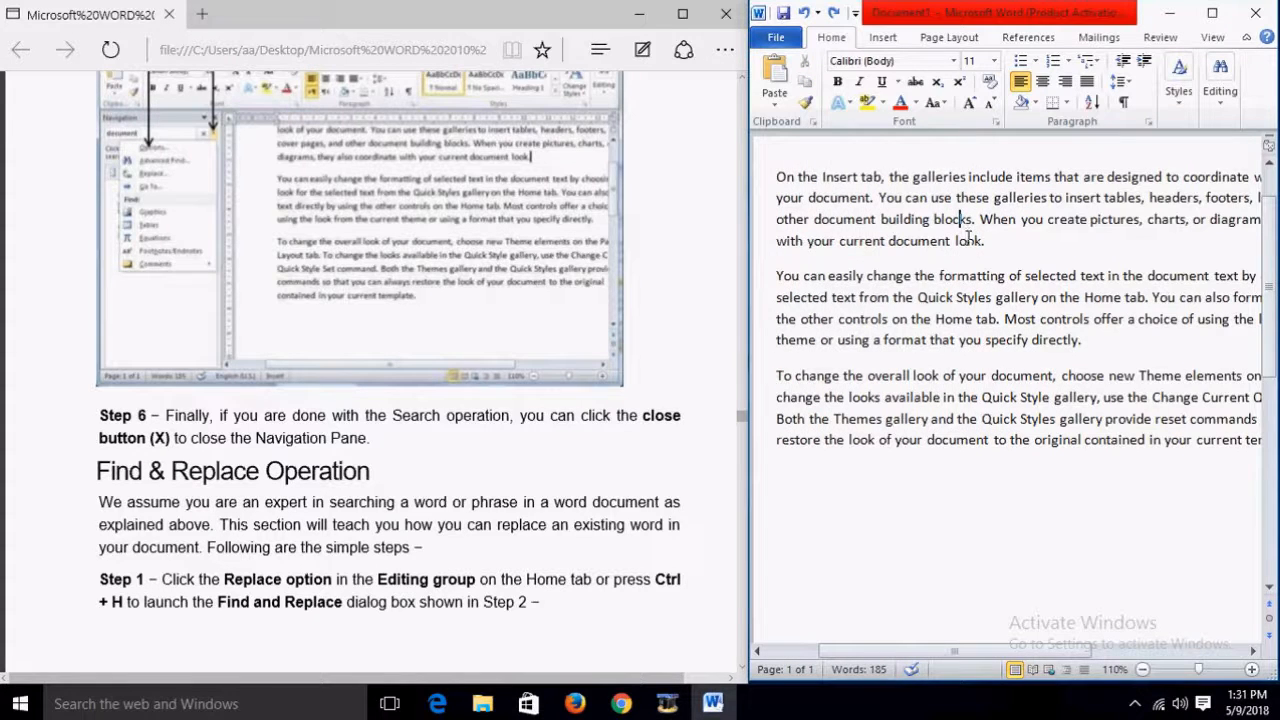
{"action": "key", "text": "ctrl+h"}
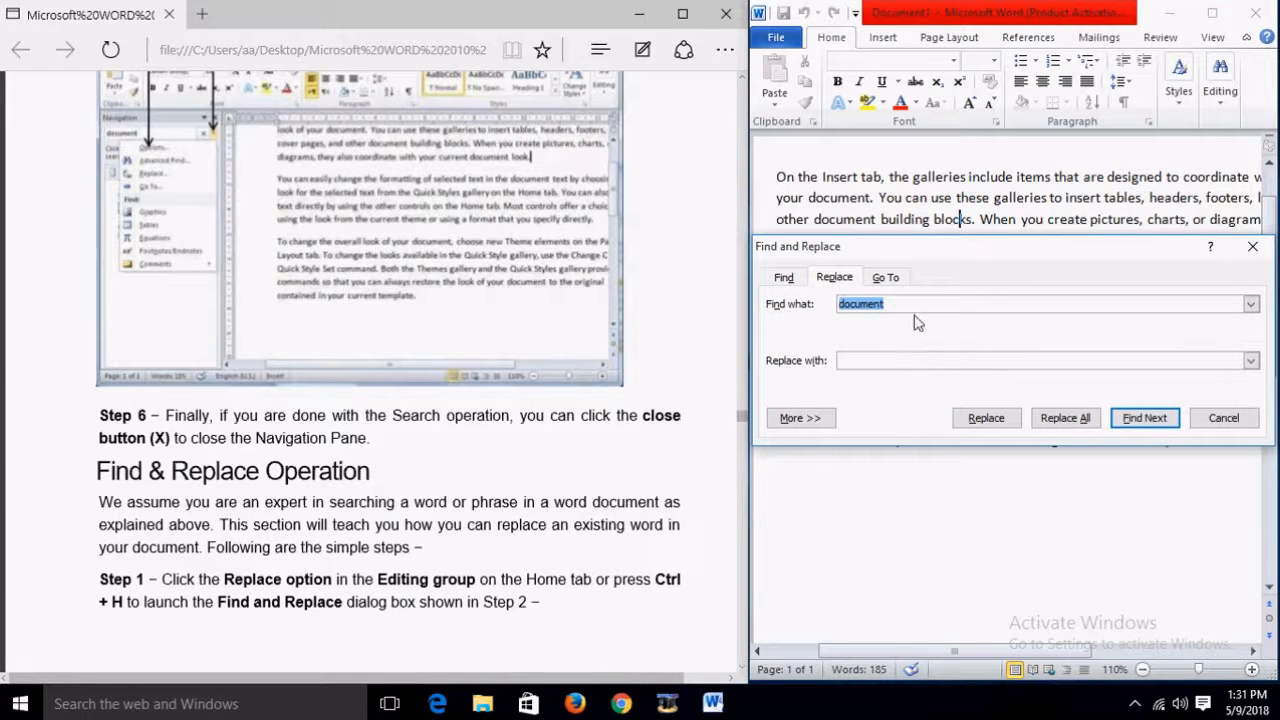
{"action": "left_click", "coordinate": [910, 361]}
{"action": "scroll", "coordinate": [420, 335], "scroll_direction": "down", "scroll_amount": 5}
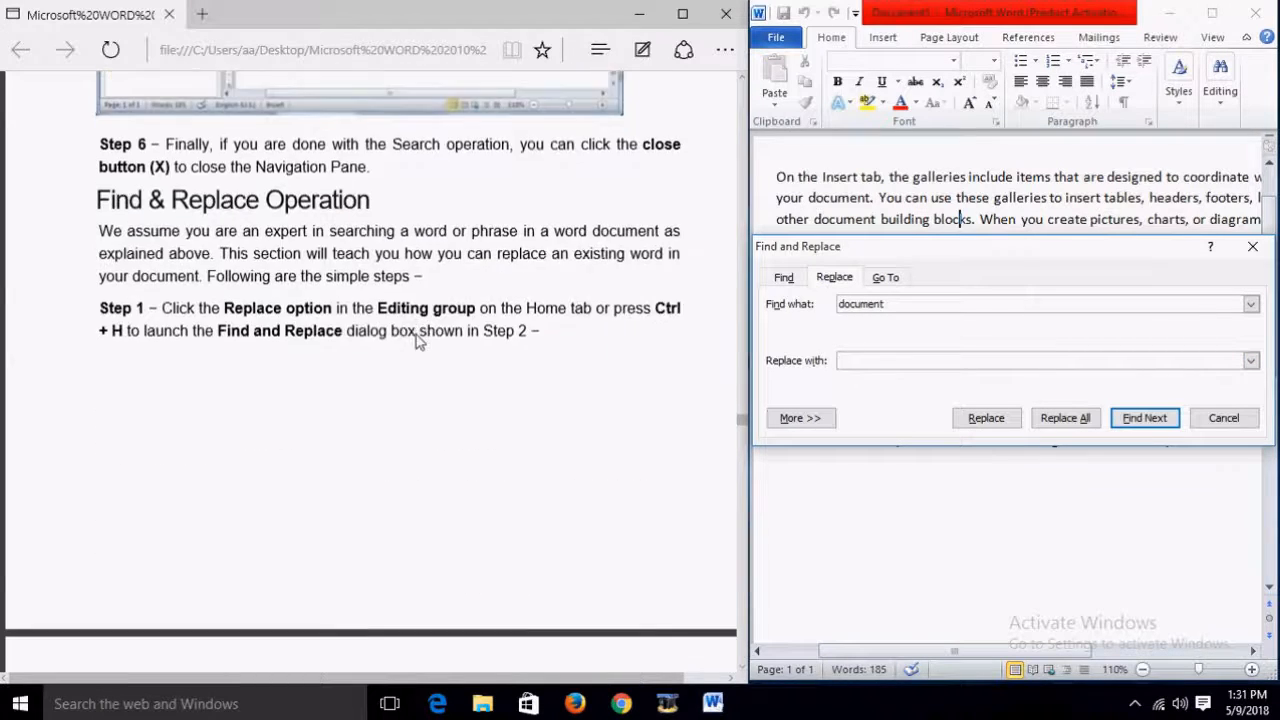
{"action": "scroll", "coordinate": [418, 342], "scroll_direction": "down", "scroll_amount": 10}
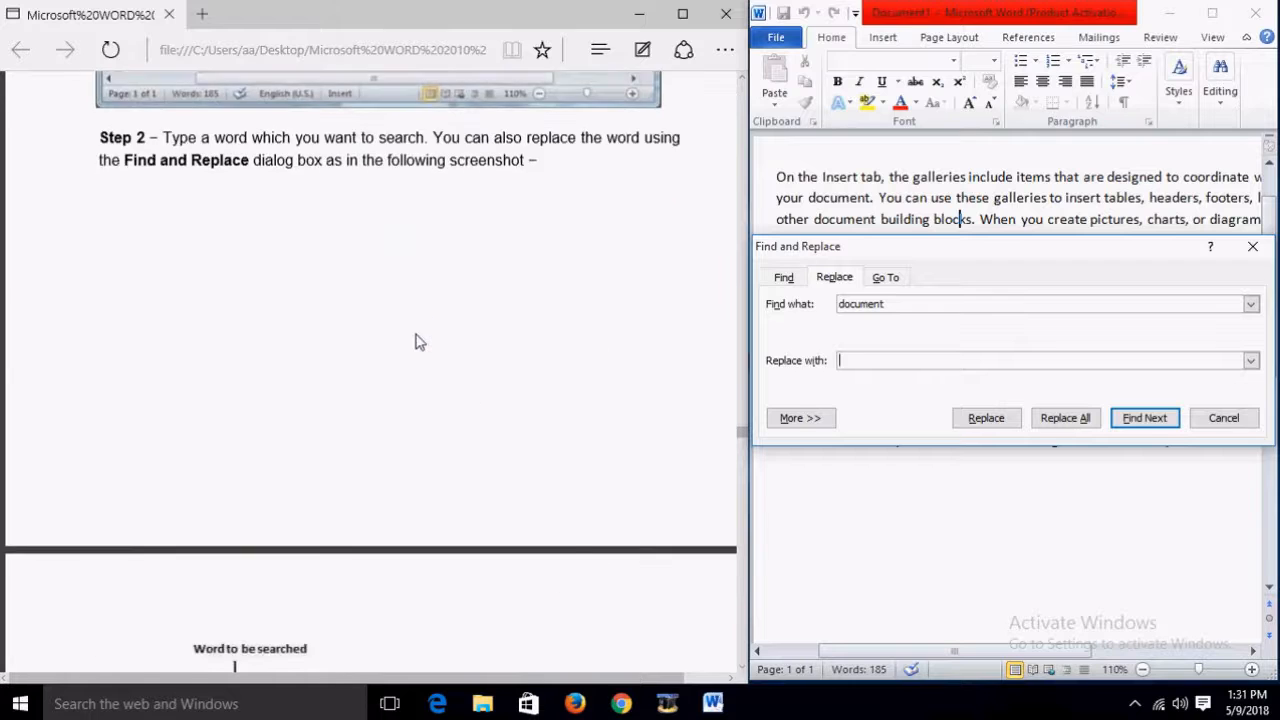
{"action": "scroll", "coordinate": [418, 342], "scroll_direction": "up", "scroll_amount": 13}
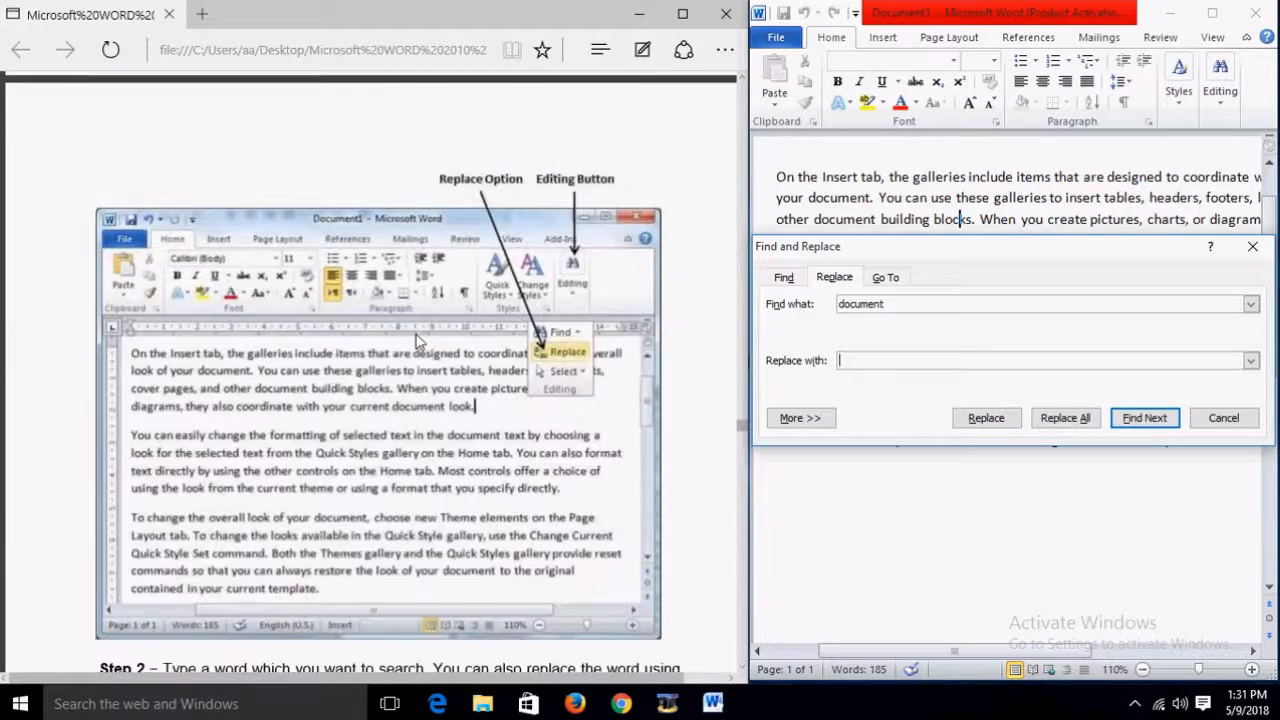
{"action": "scroll", "coordinate": [418, 342], "scroll_direction": "down", "scroll_amount": 5}
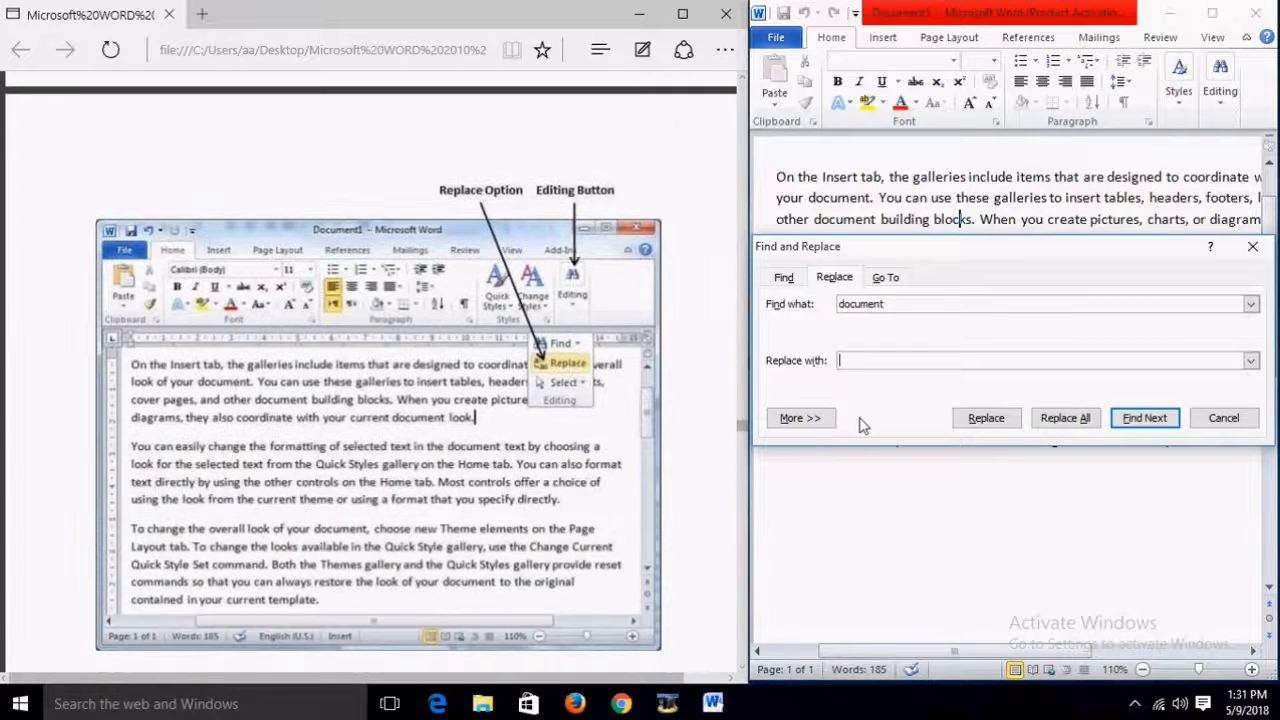
Step: Replace one 'document' with 'book' so the paragraph ends 'your current book look', then close the dialog
{"action": "type", "text": "book"}
{"action": "left_click", "coordinate": [994, 418]}
{"action": "scroll", "coordinate": [1020, 522], "scroll_direction": "up", "scroll_amount": 2}
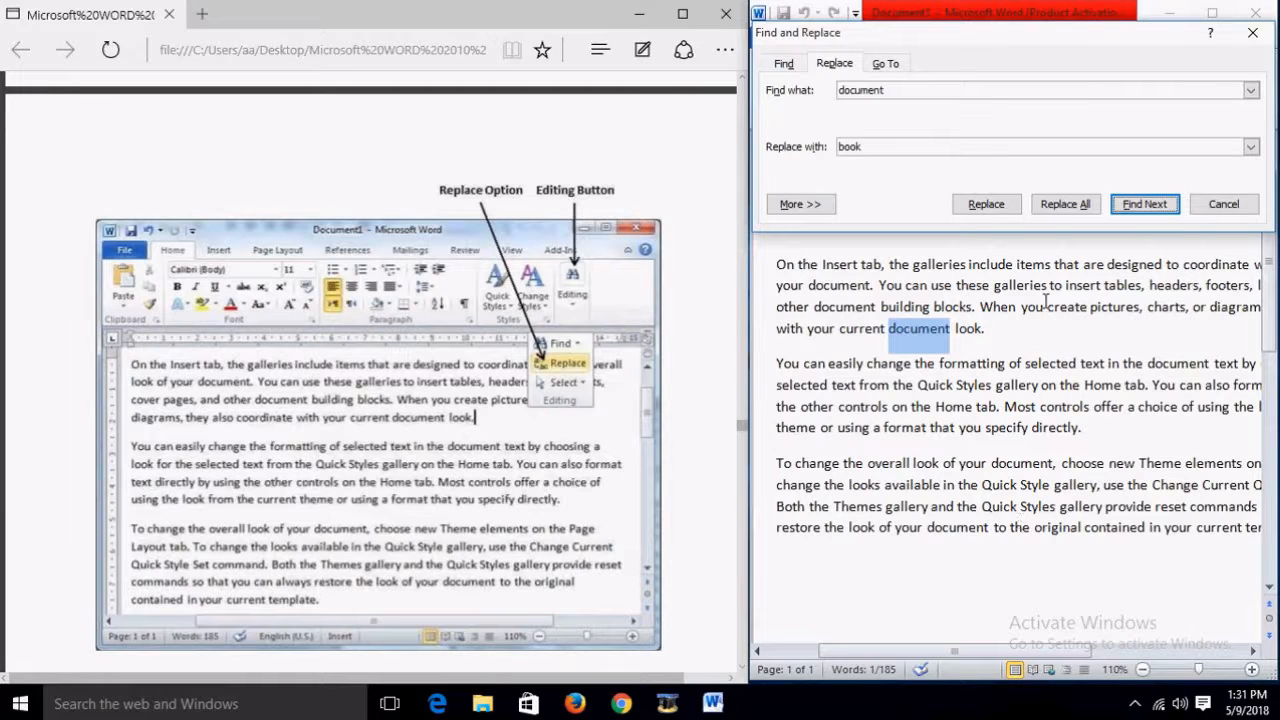
{"action": "left_click", "coordinate": [986, 204]}
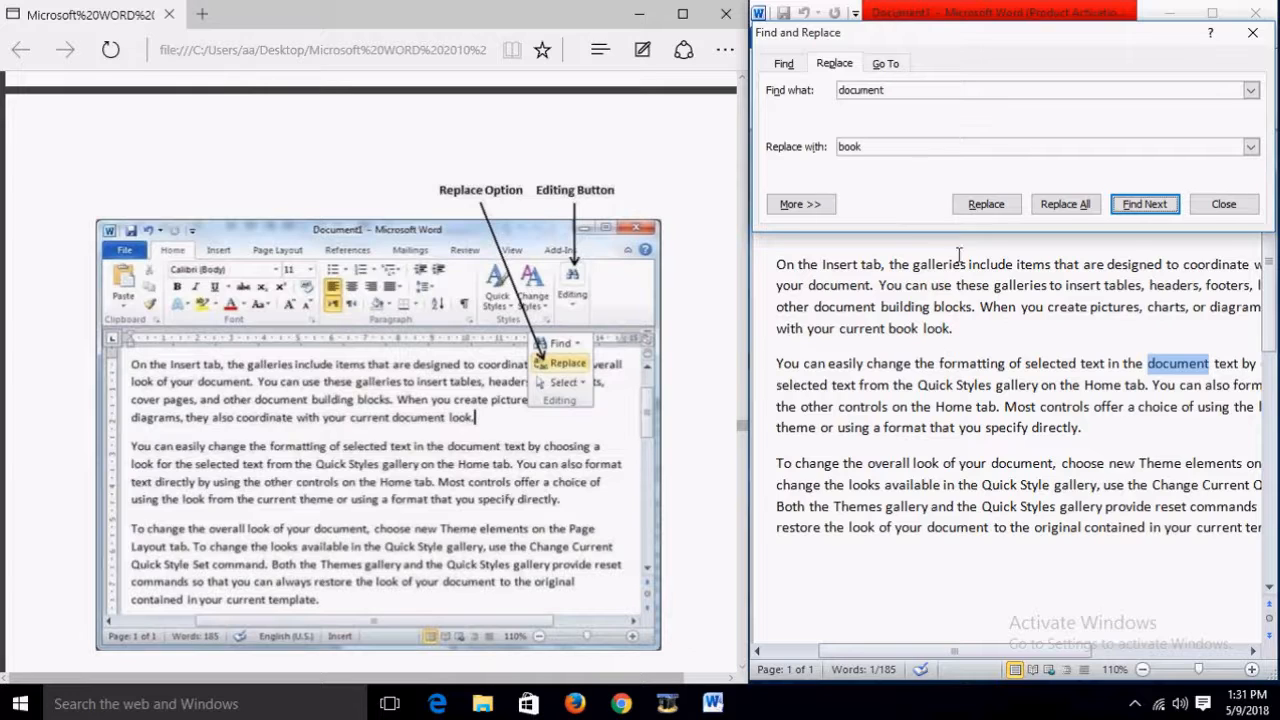
{"action": "left_click", "coordinate": [1252, 32]}
{"action": "scroll", "coordinate": [505, 306], "scroll_direction": "up", "scroll_amount": 15}
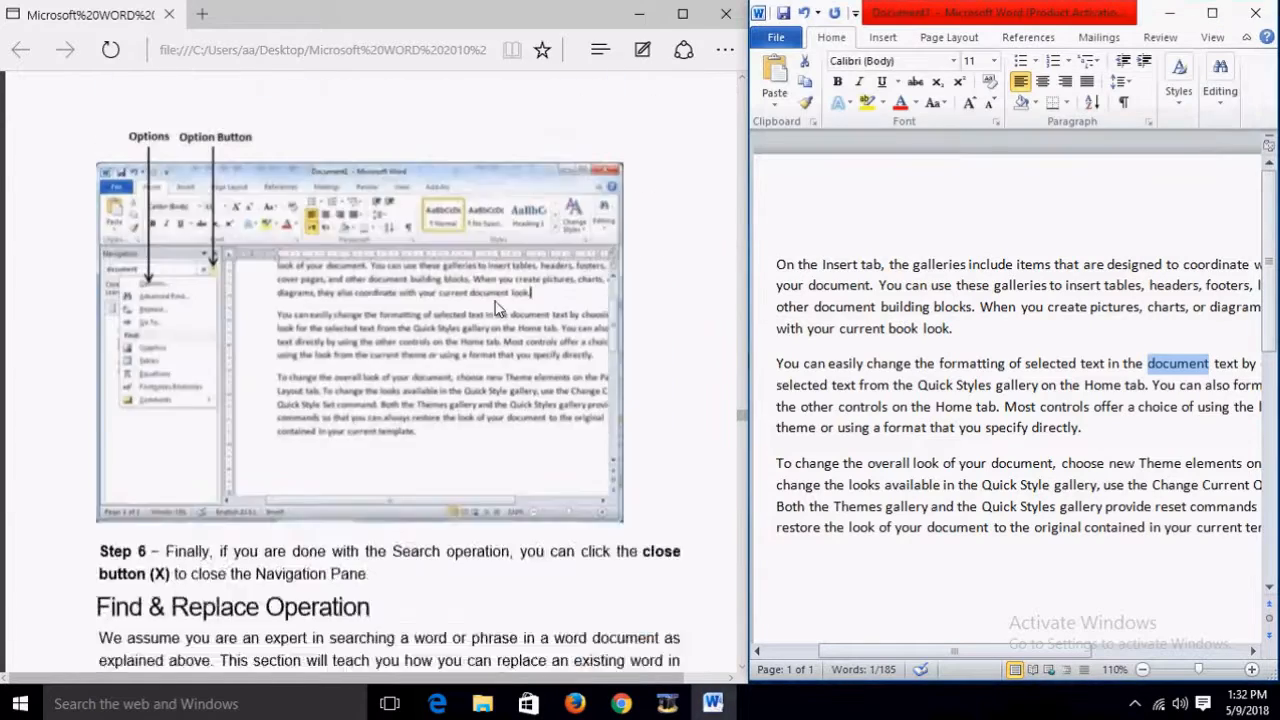
{"action": "scroll", "coordinate": [497, 307], "scroll_direction": "up", "scroll_amount": 10}
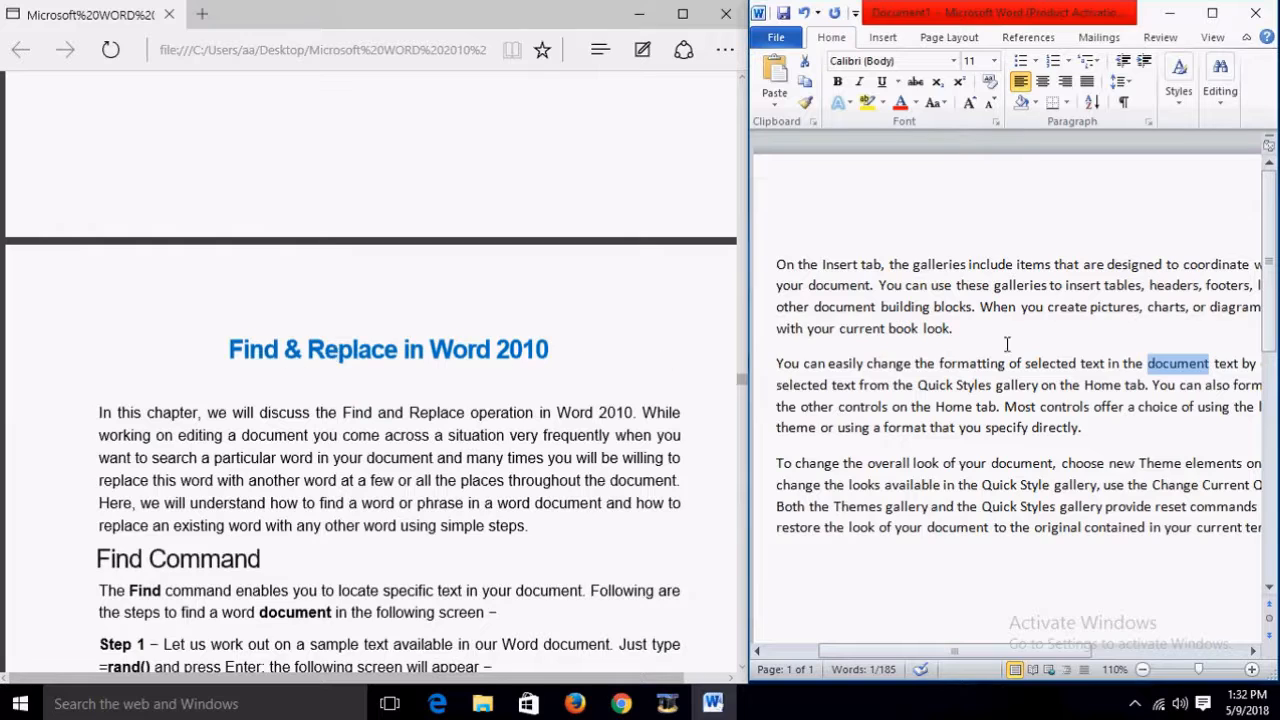
Step: Scroll the tutorial to Step 6 and Find & Replace Operation, then search Word for 'document'
{"action": "scroll", "coordinate": [1045, 343], "scroll_direction": "down", "scroll_amount": 4}
{"action": "scroll", "coordinate": [755, 349], "scroll_direction": "up", "scroll_amount": 4}
{"action": "scroll", "coordinate": [367, 398], "scroll_direction": "down", "scroll_amount": 20}
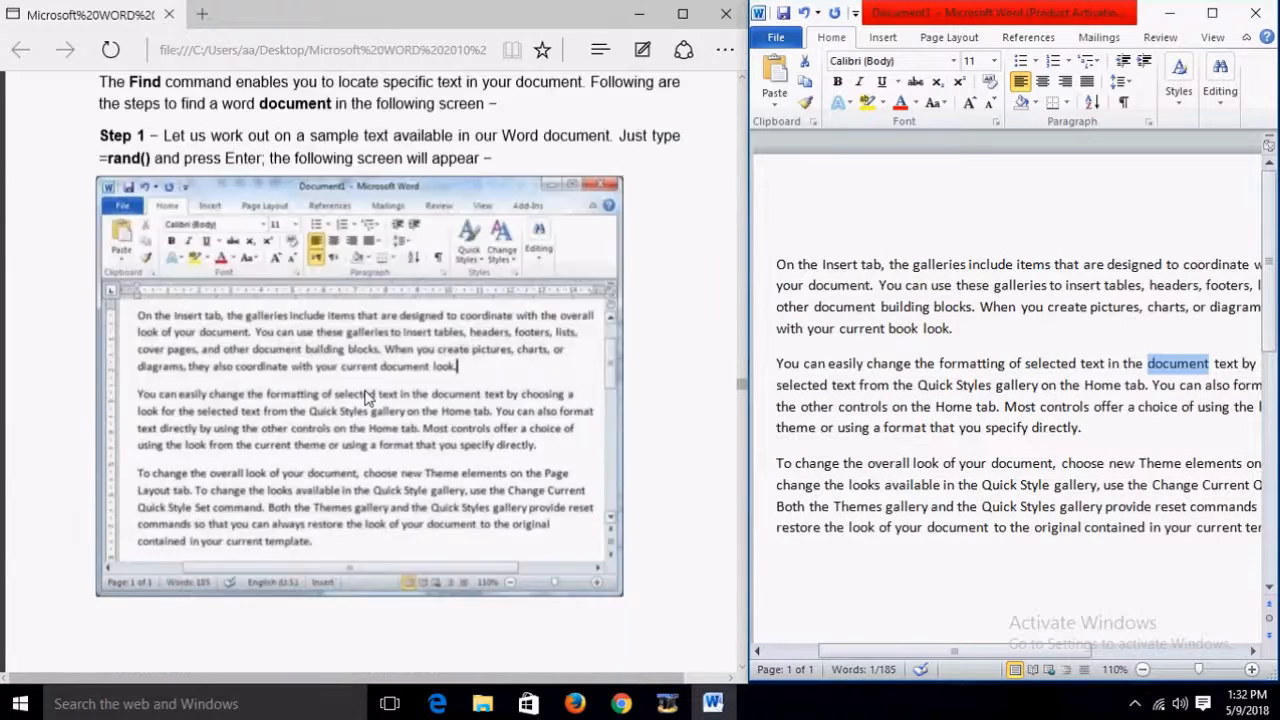
{"action": "scroll", "coordinate": [367, 398], "scroll_direction": "down", "scroll_amount": 5}
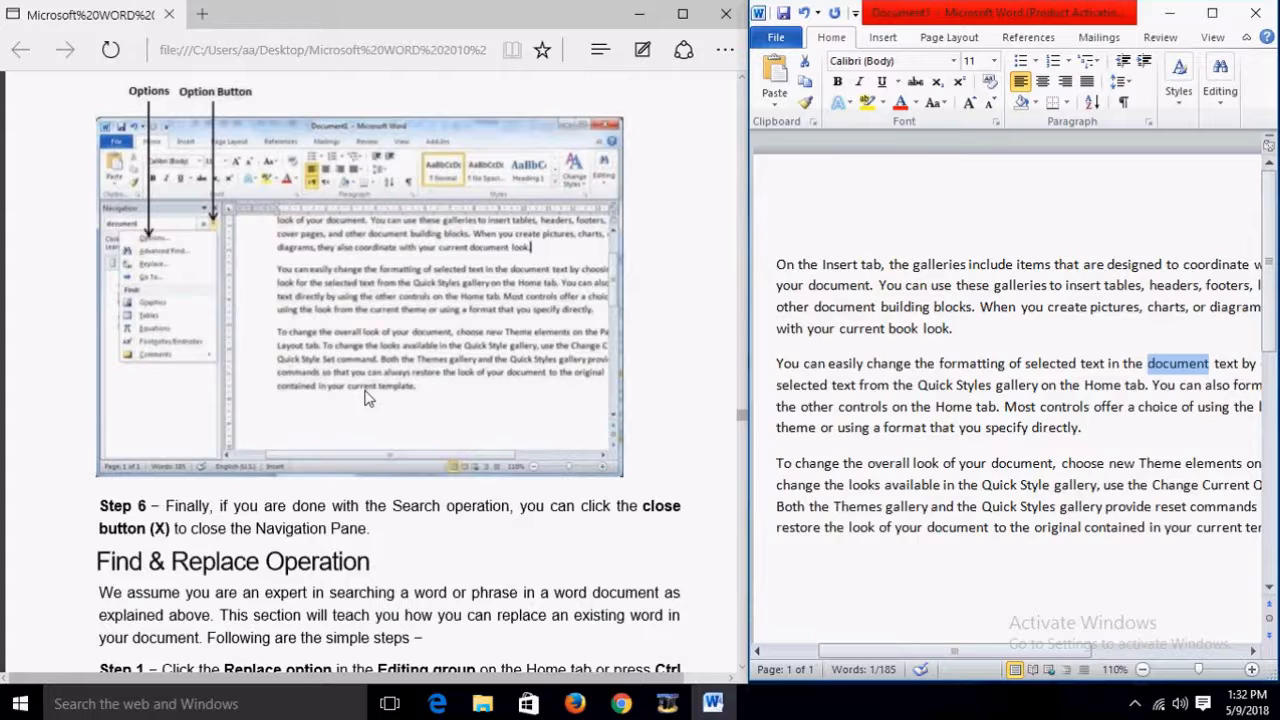
{"action": "key", "text": "ctrl+f"}
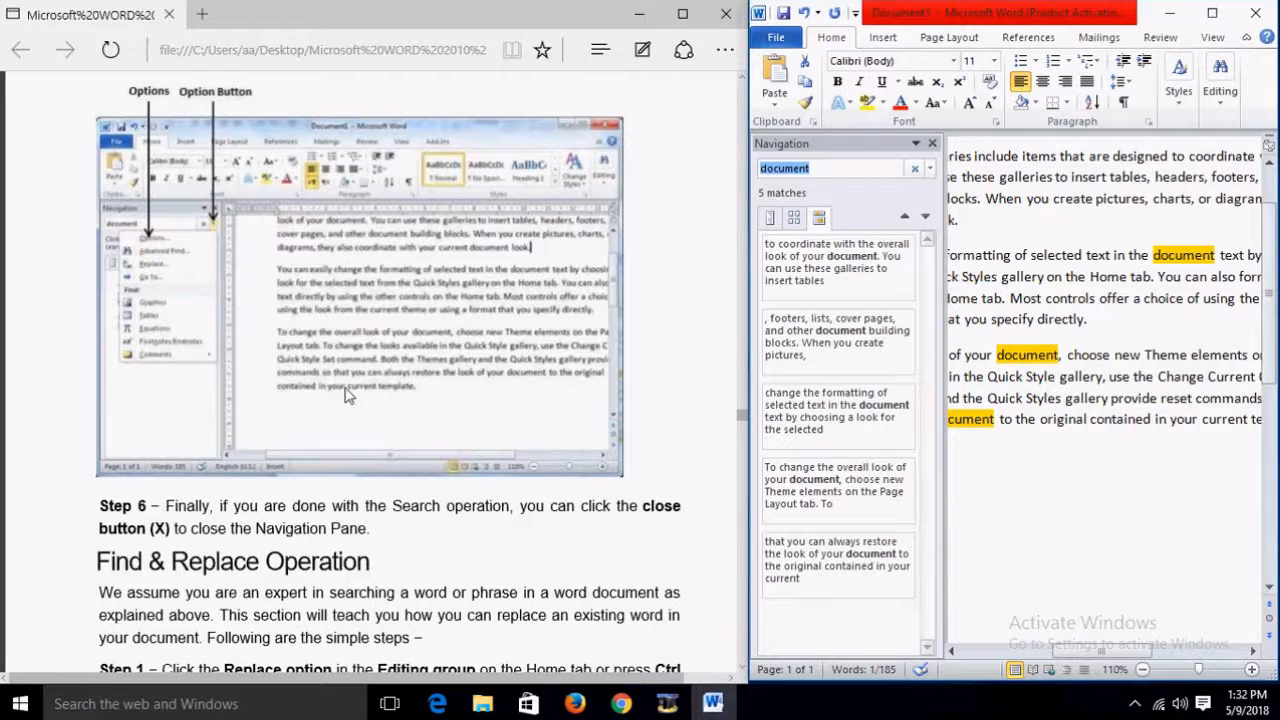
Step: Look over the Find dropdown's options without choosing one, then maximize Word
{"action": "scroll", "coordinate": [509, 466], "scroll_direction": "down", "scroll_amount": 5}
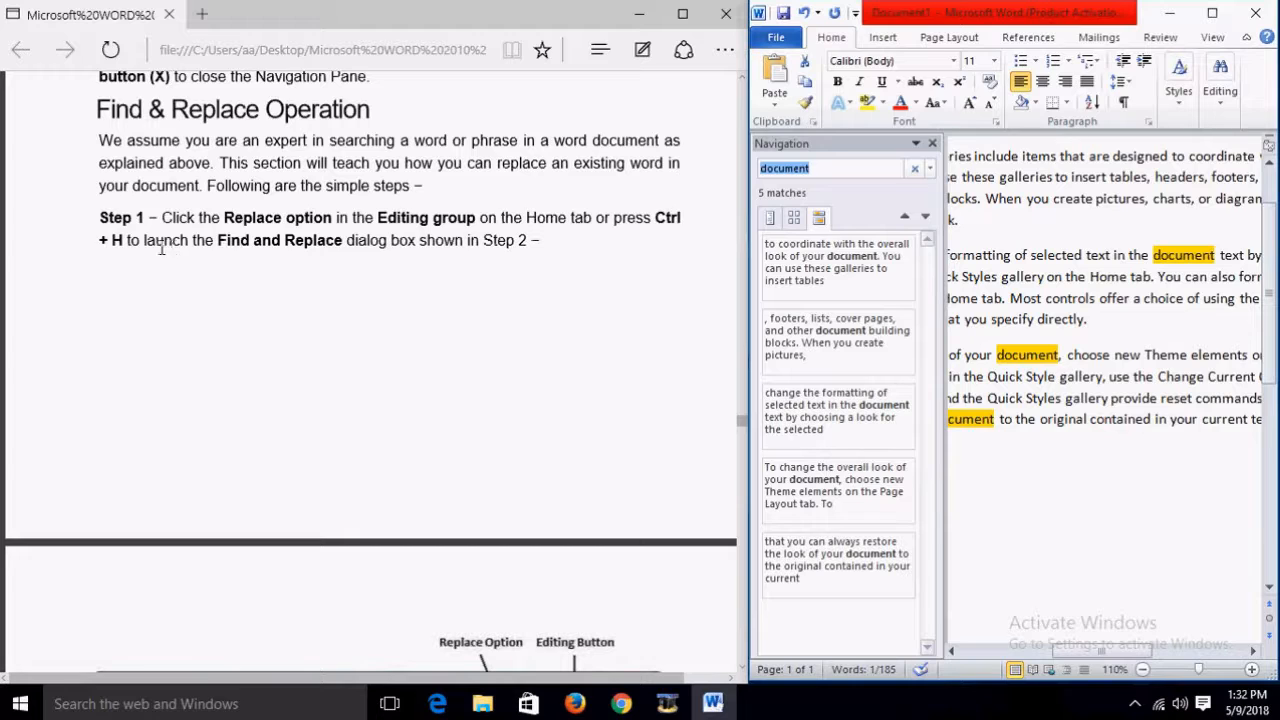
{"action": "scroll", "coordinate": [531, 270], "scroll_direction": "down", "scroll_amount": 5}
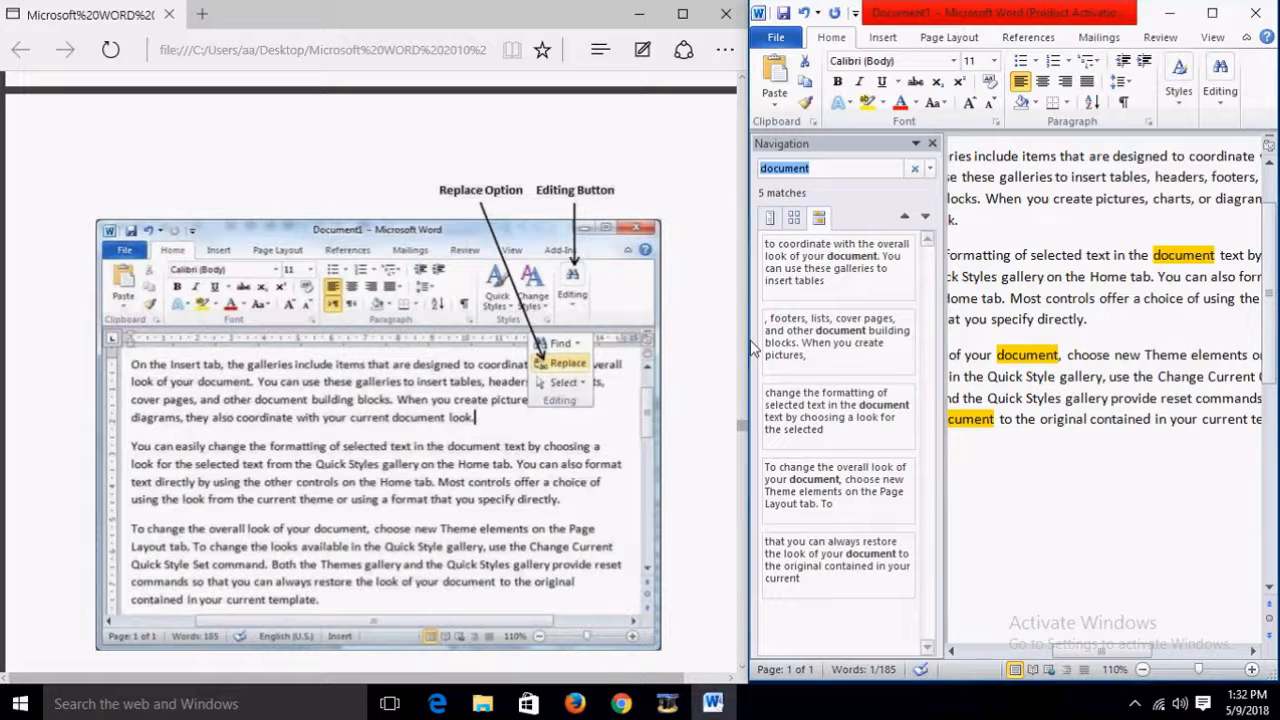
{"action": "left_click", "coordinate": [1226, 110]}
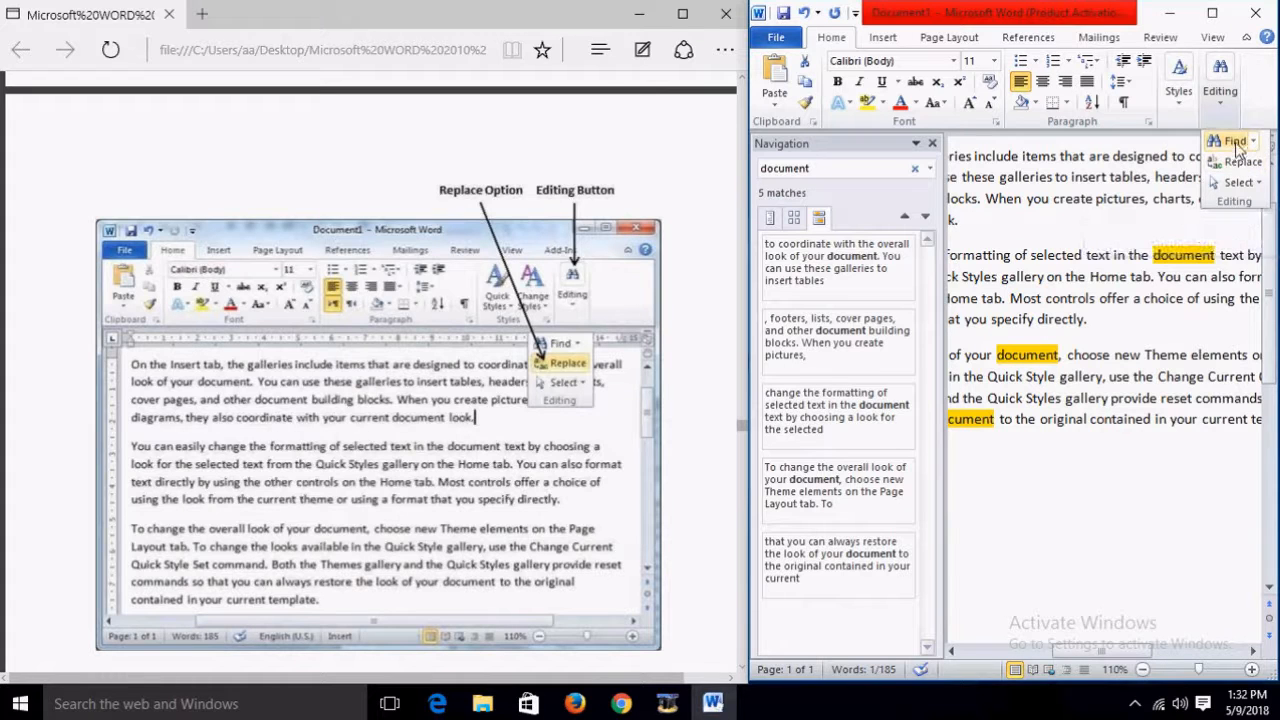
{"action": "left_click", "coordinate": [1250, 141]}
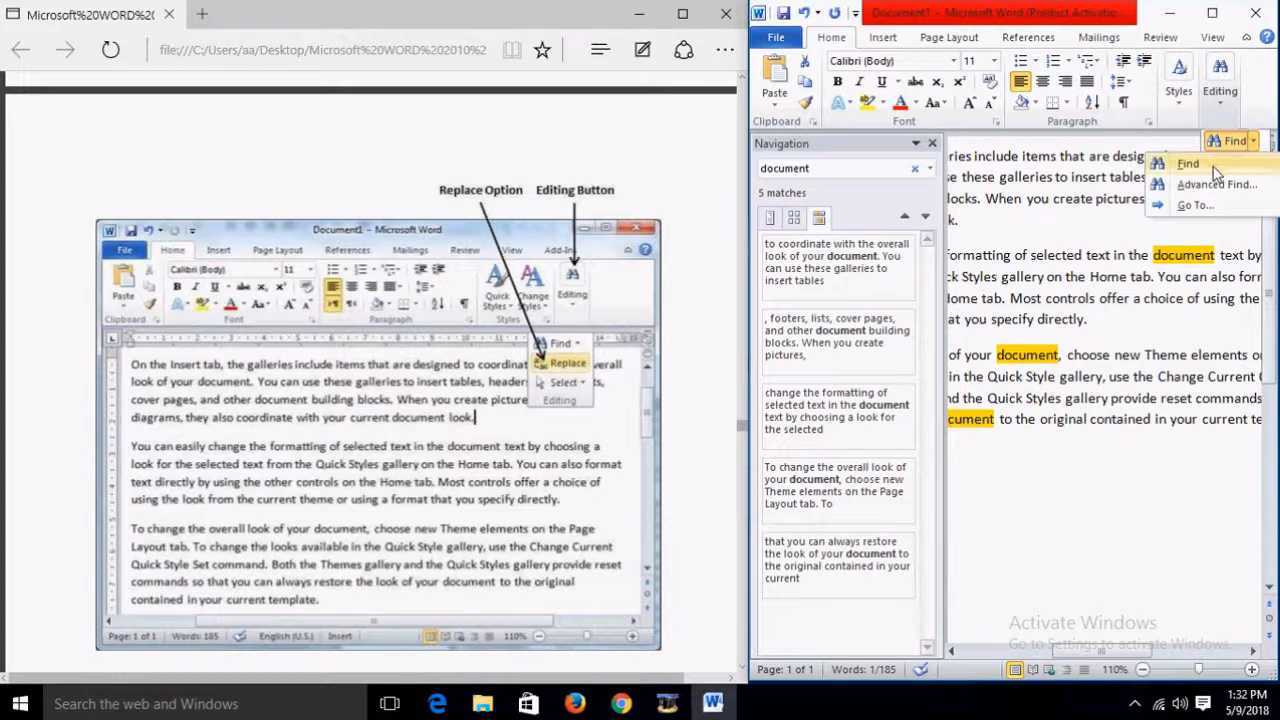
{"action": "left_click", "coordinate": [1131, 276]}
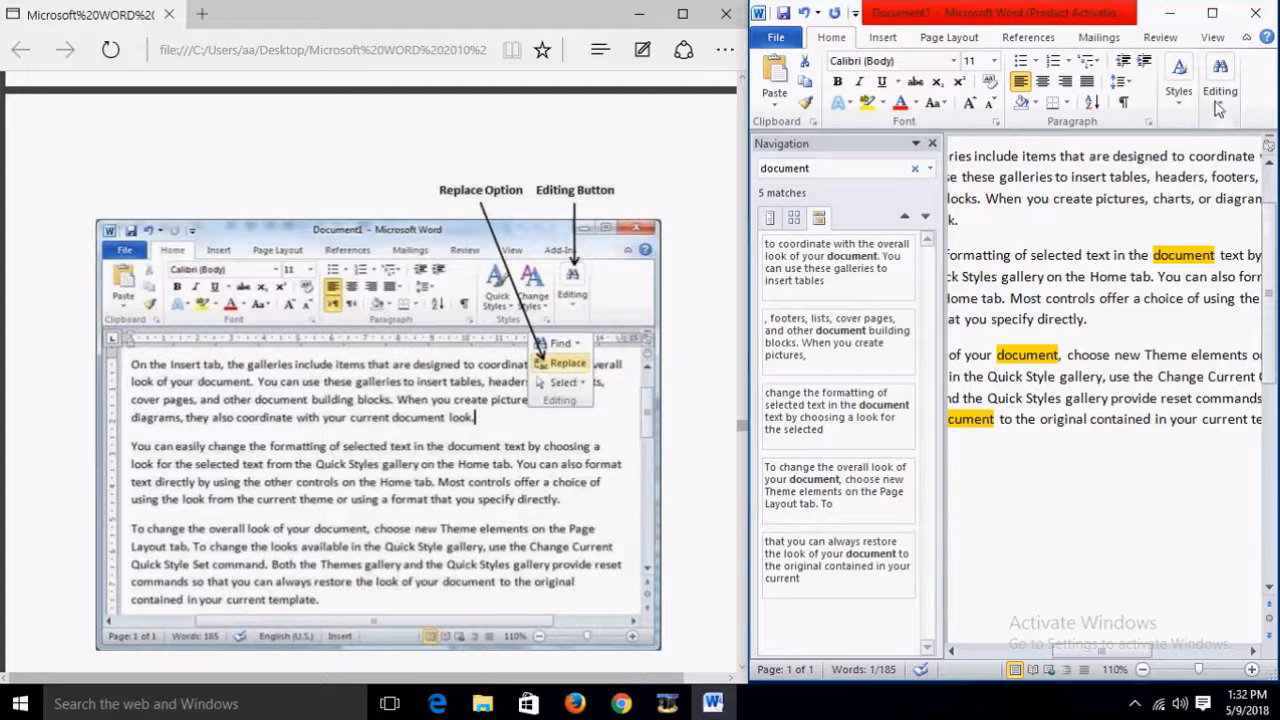
{"action": "left_click", "coordinate": [1212, 13]}
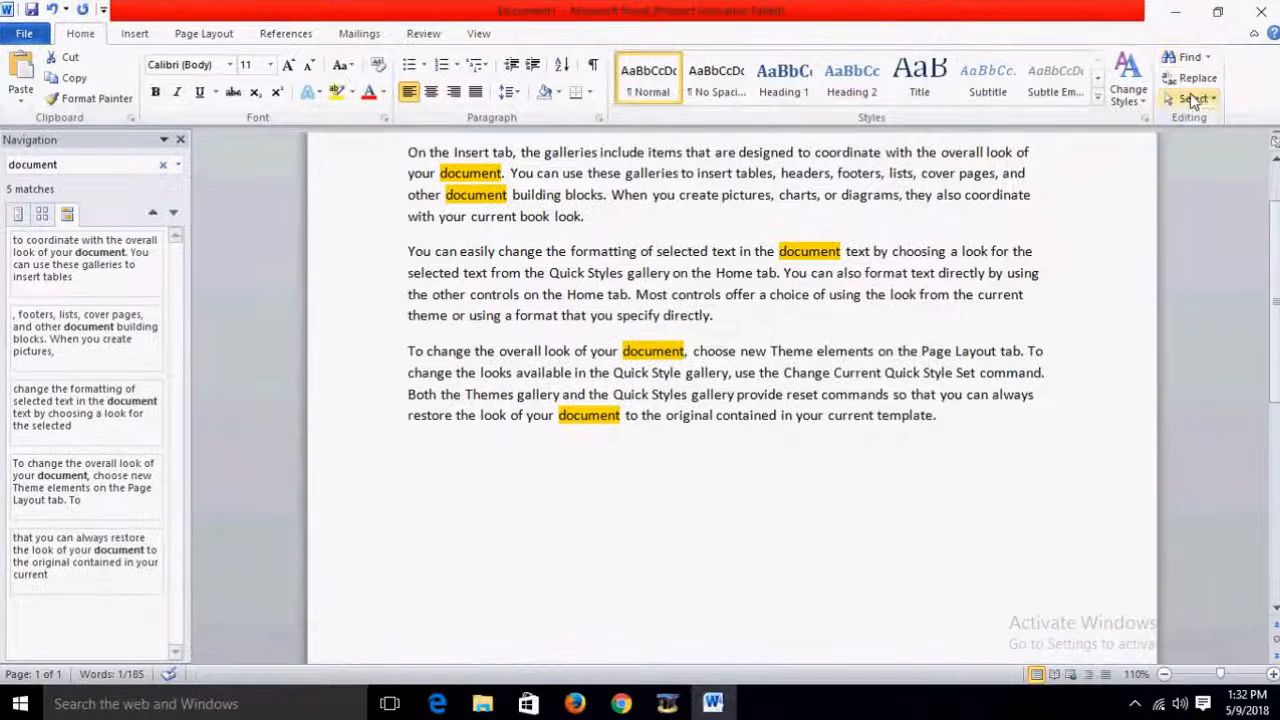
Step: Close and reopen the search pane and Replace box, then restore Word to the right half
{"action": "left_click", "coordinate": [181, 140]}
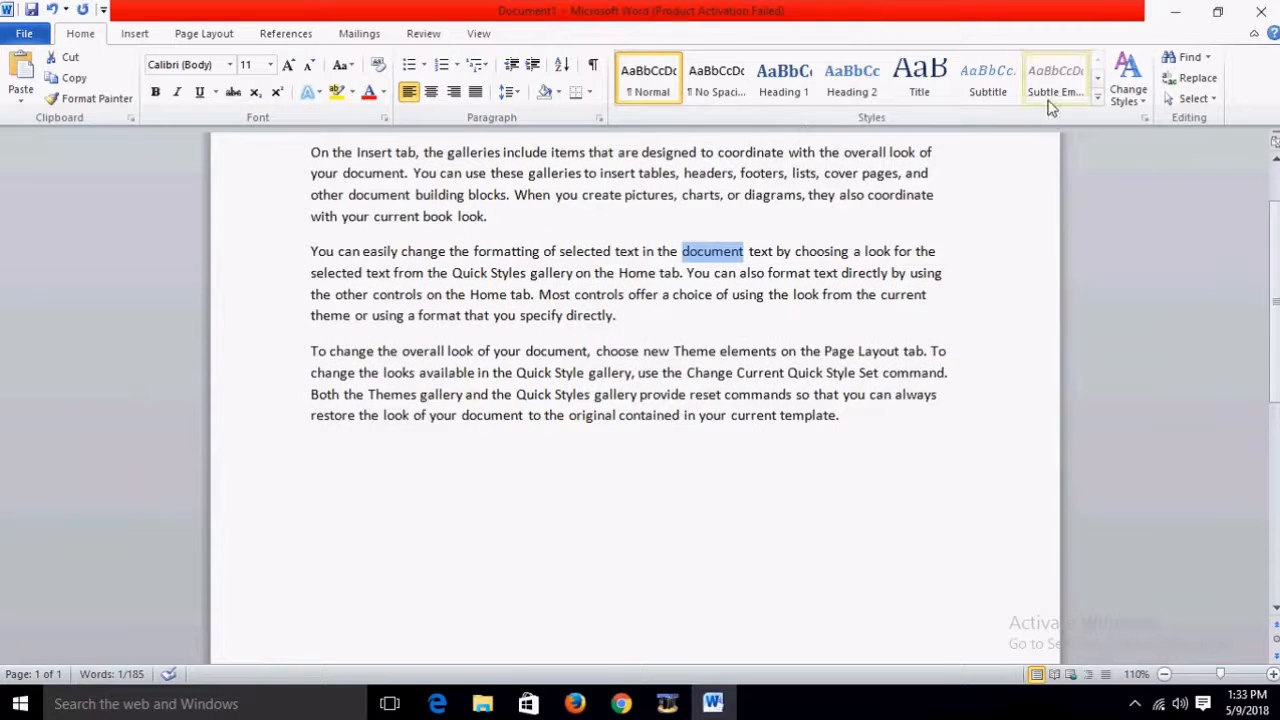
{"action": "left_click", "coordinate": [1208, 58]}
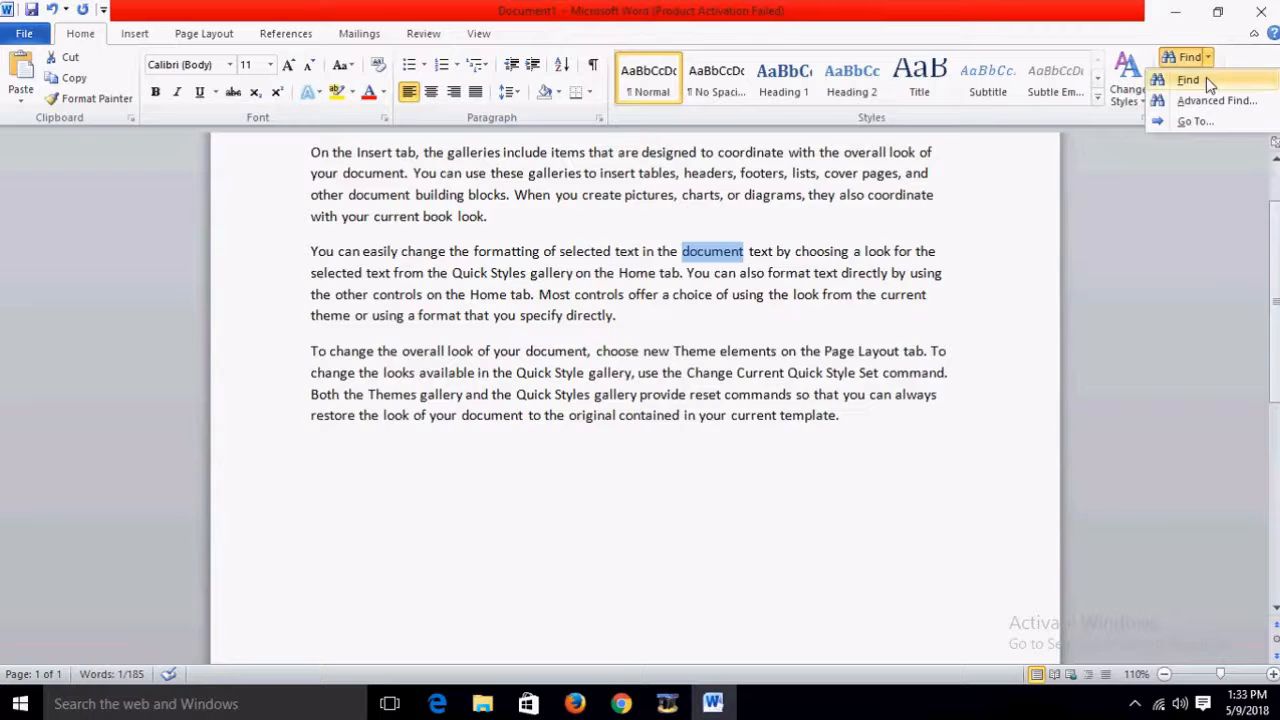
{"action": "left_click", "coordinate": [1206, 77]}
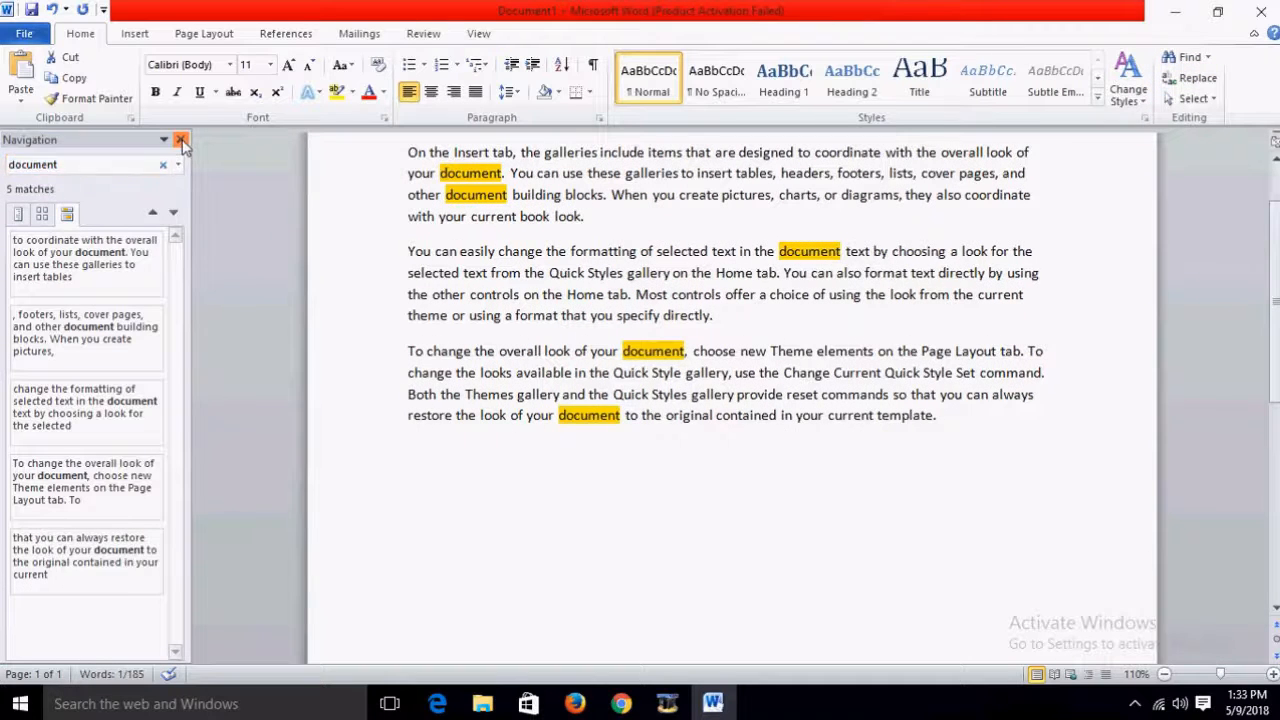
{"action": "left_click", "coordinate": [181, 140]}
{"action": "left_click", "coordinate": [1196, 78]}
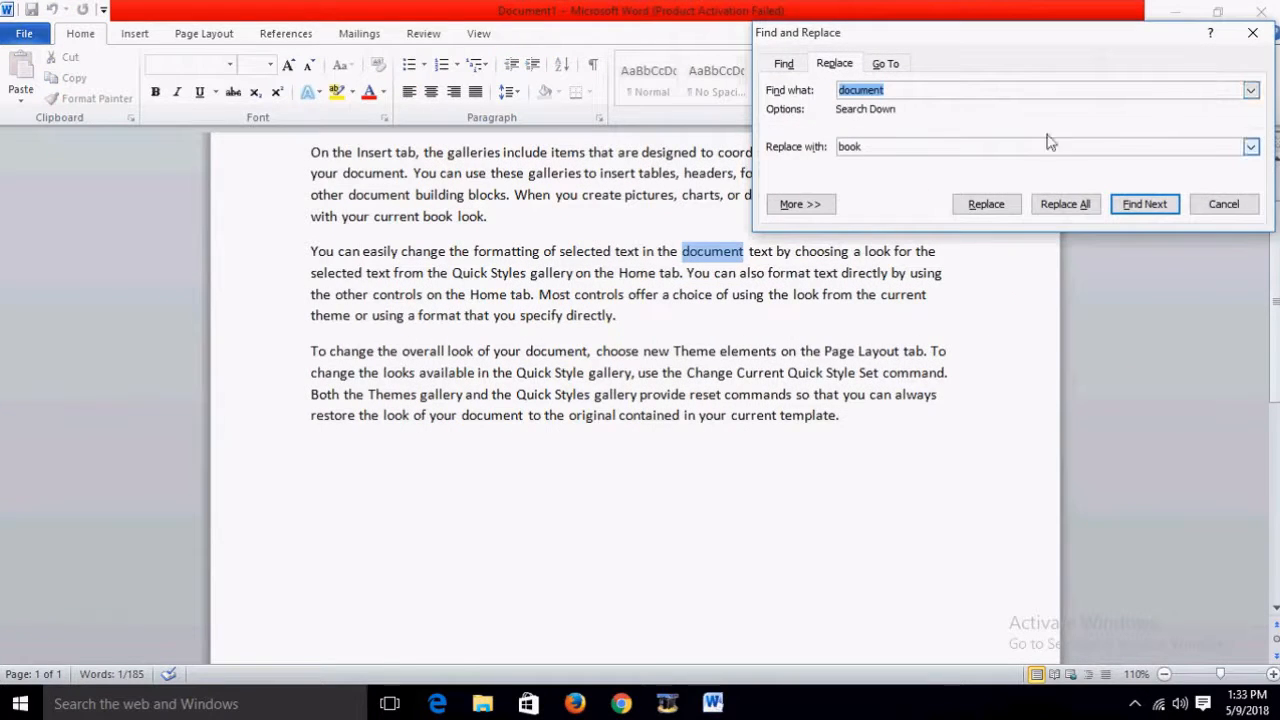
{"action": "left_click", "coordinate": [1252, 33]}
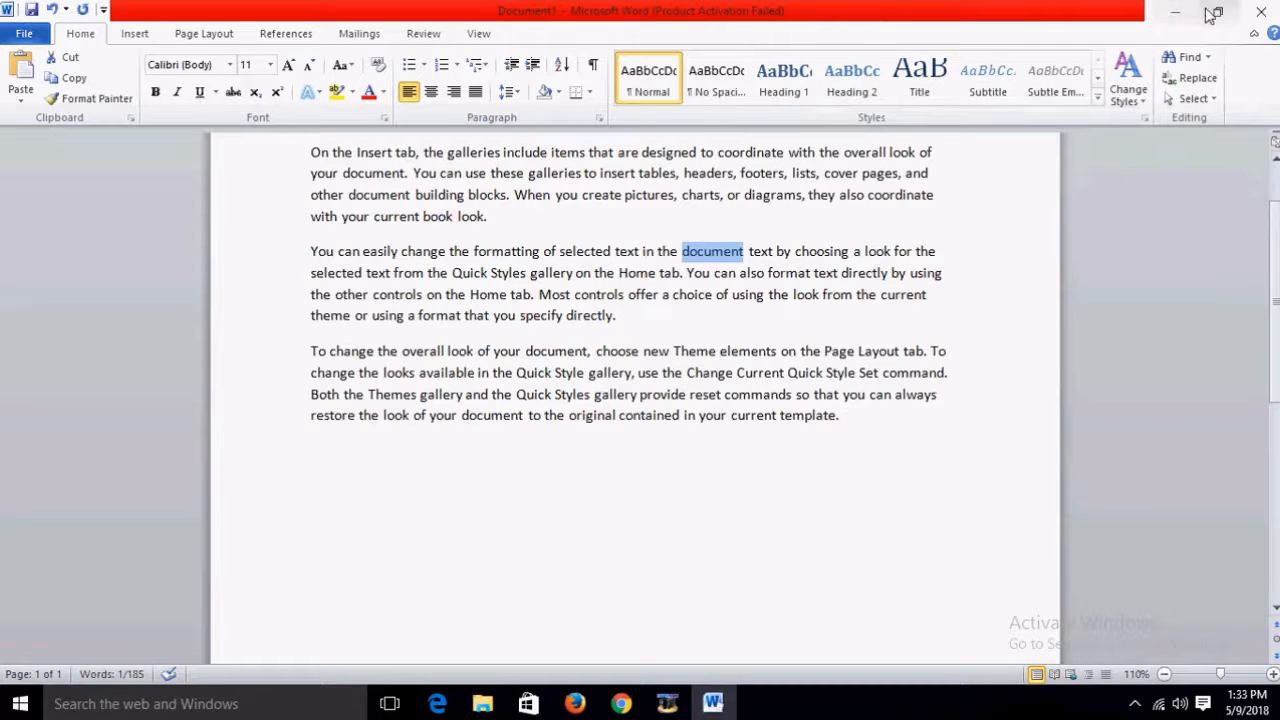
{"action": "left_click", "coordinate": [1217, 17]}
{"action": "scroll", "coordinate": [567, 401], "scroll_direction": "down", "scroll_amount": 5}
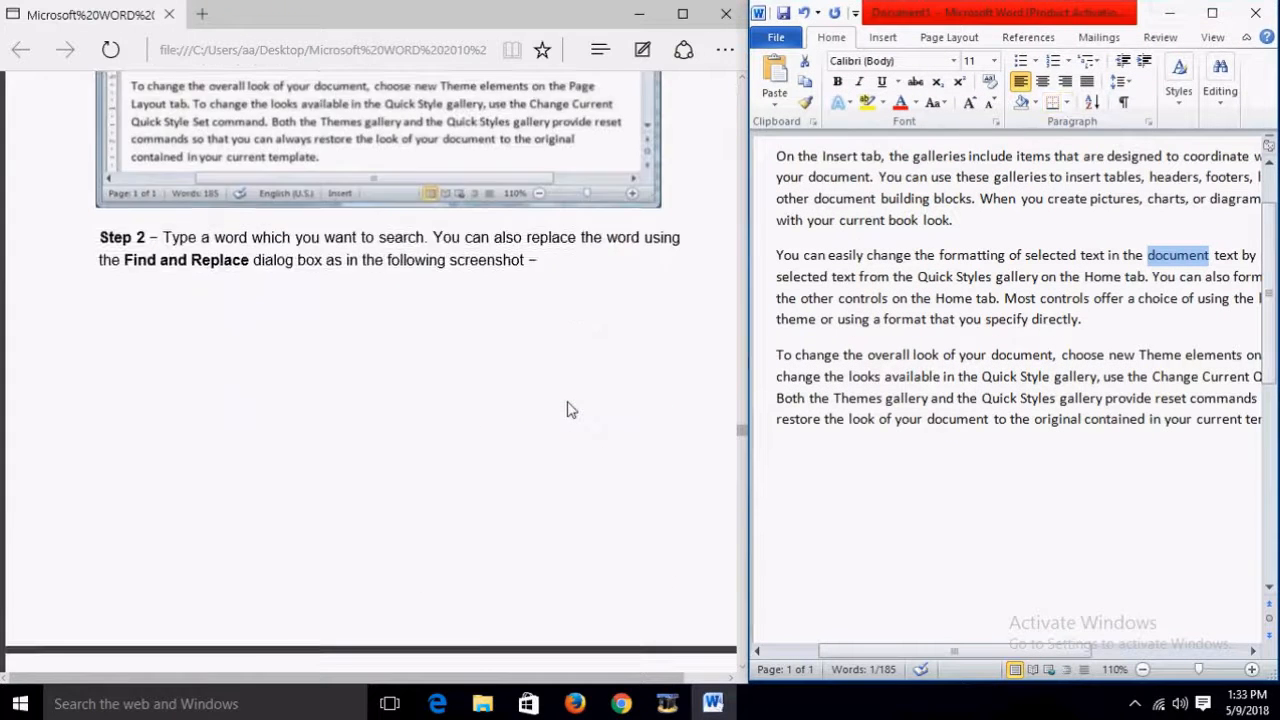
Step: Scroll the tutorial to Steps 3–5 on Replace, Replace All, More >> and closing the dialog
{"action": "scroll", "coordinate": [567, 401], "scroll_direction": "down", "scroll_amount": 5}
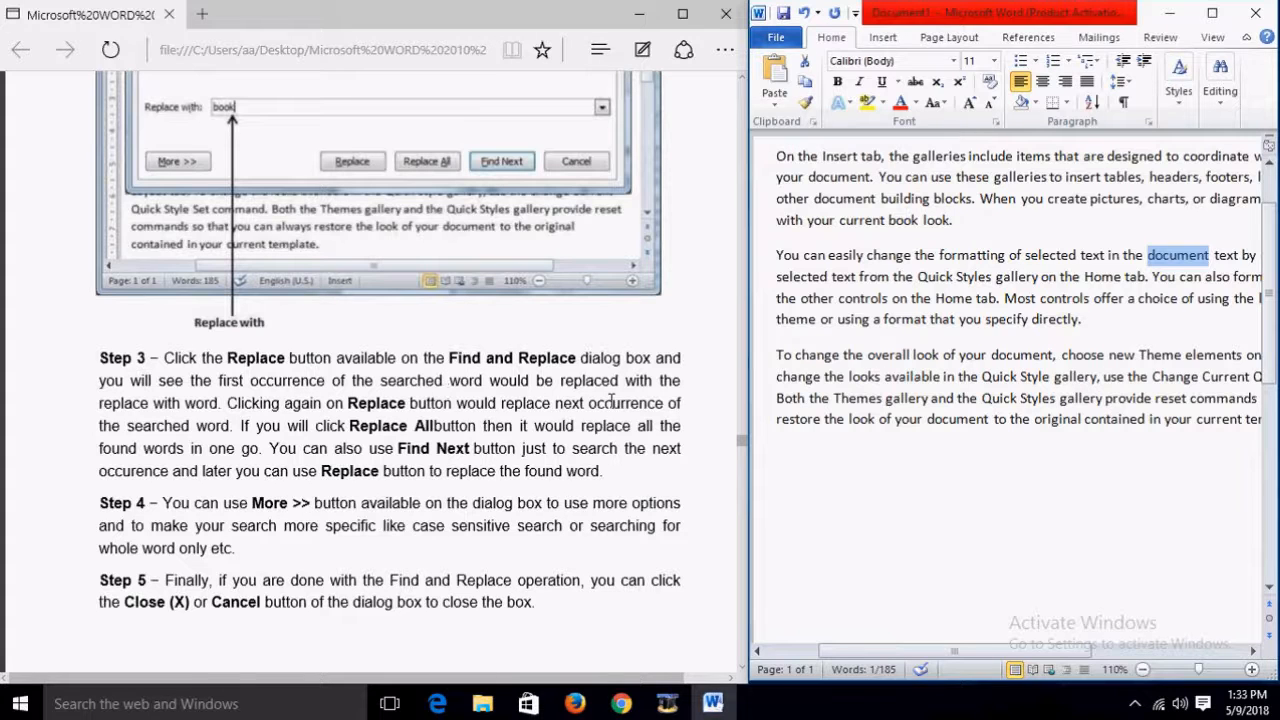
{"action": "scroll", "coordinate": [378, 412], "scroll_direction": "up", "scroll_amount": 1}
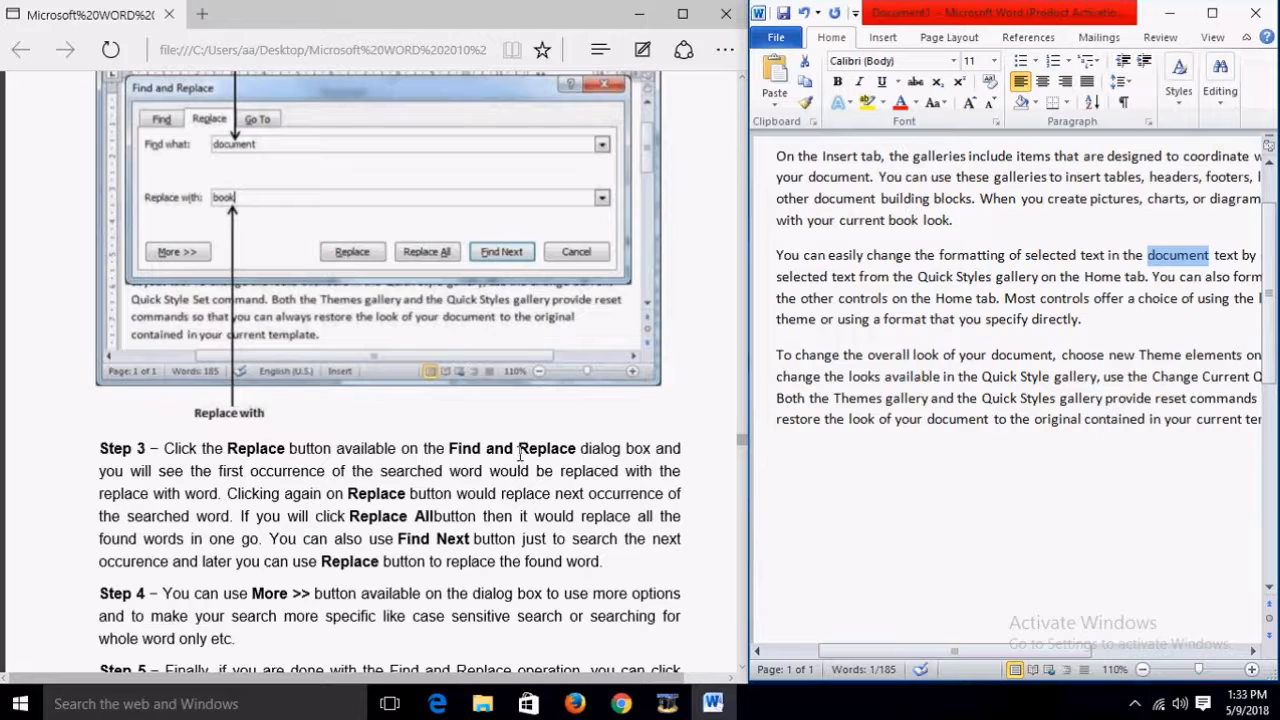
{"action": "scroll", "coordinate": [520, 453], "scroll_direction": "down", "scroll_amount": 1}
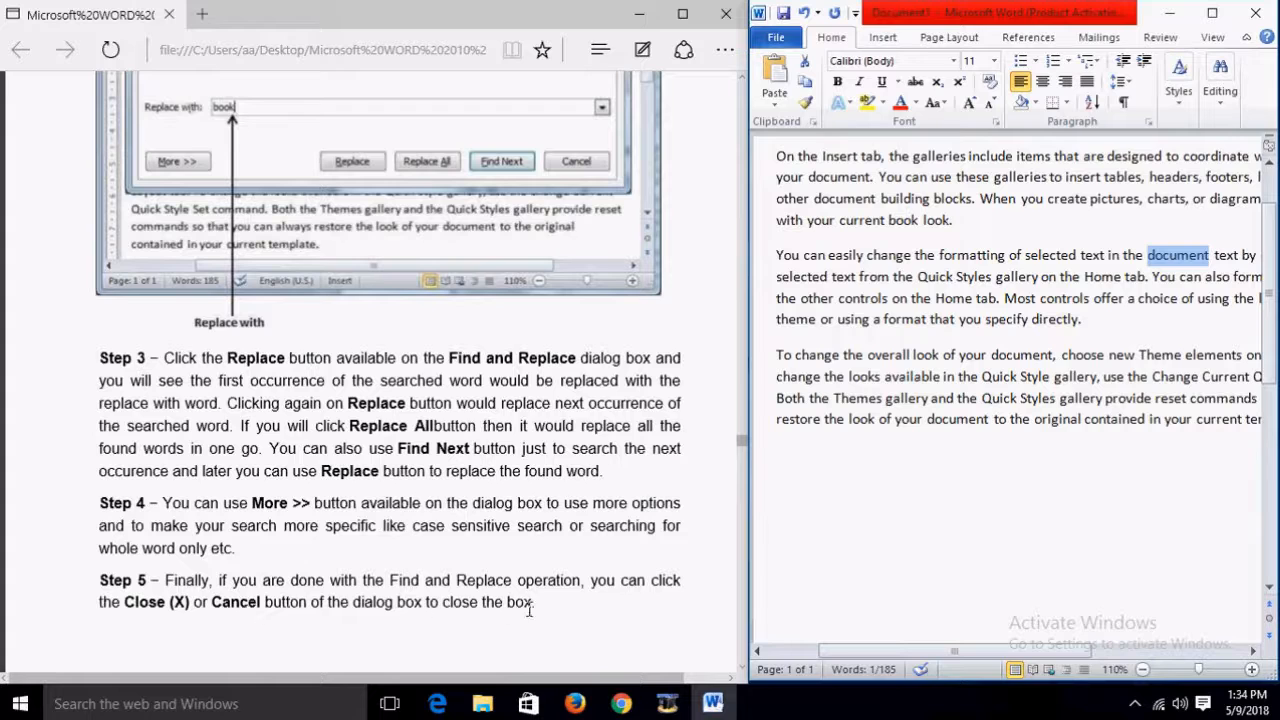
Step: Deselect the text and run a Review-tab spelling and grammar check, dismissing the completion message
{"action": "left_click", "coordinate": [927, 320]}
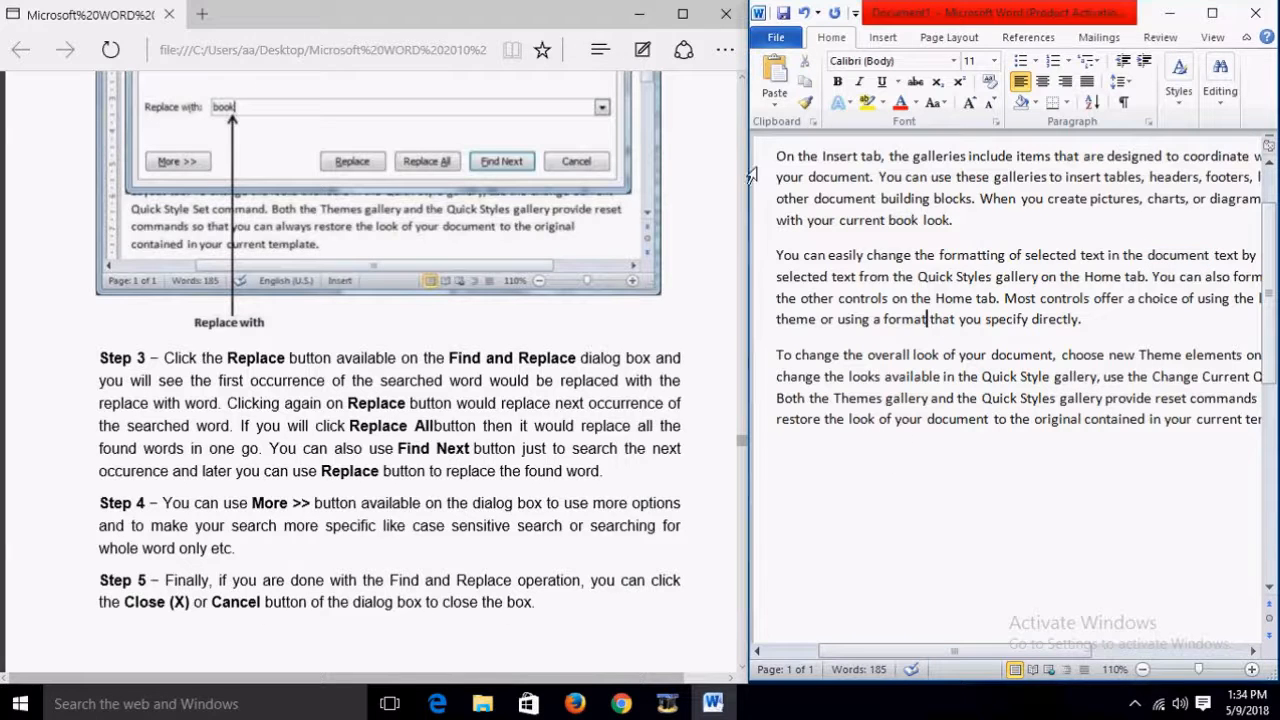
{"action": "scroll", "coordinate": [673, 360], "scroll_direction": "down", "scroll_amount": 3}
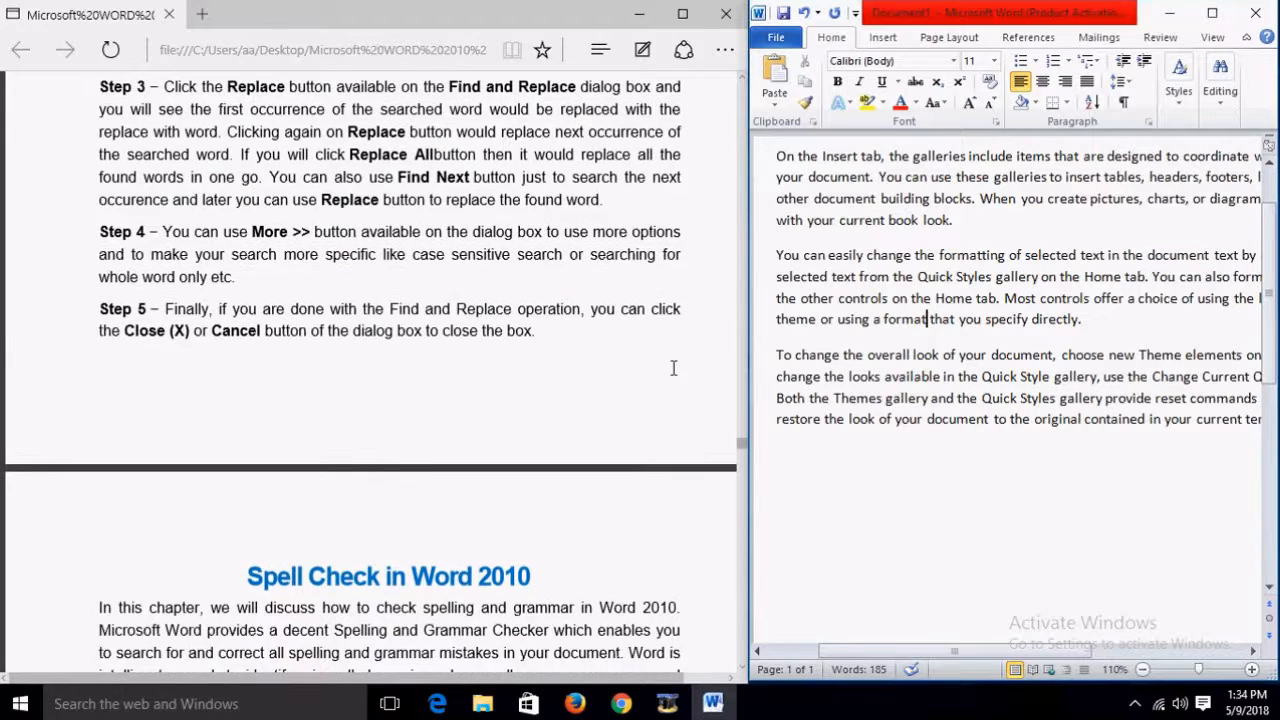
{"action": "scroll", "coordinate": [673, 368], "scroll_direction": "down", "scroll_amount": 4}
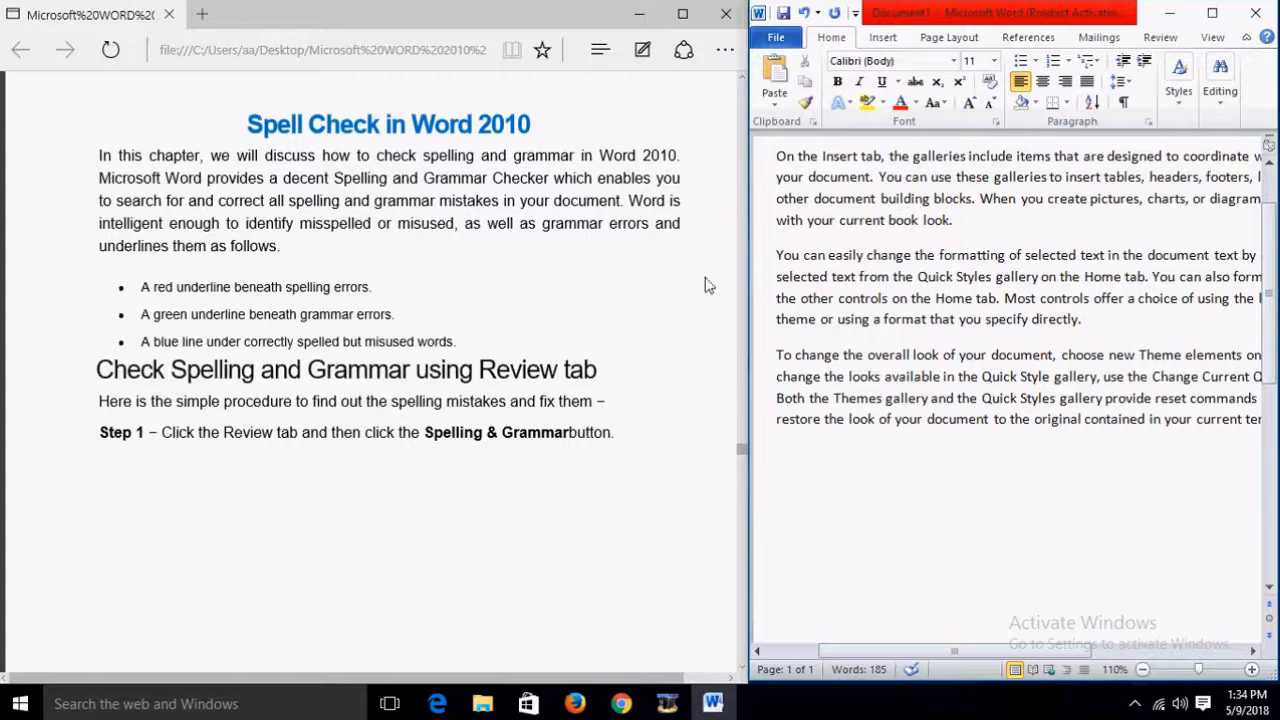
{"action": "left_click", "coordinate": [1150, 38]}
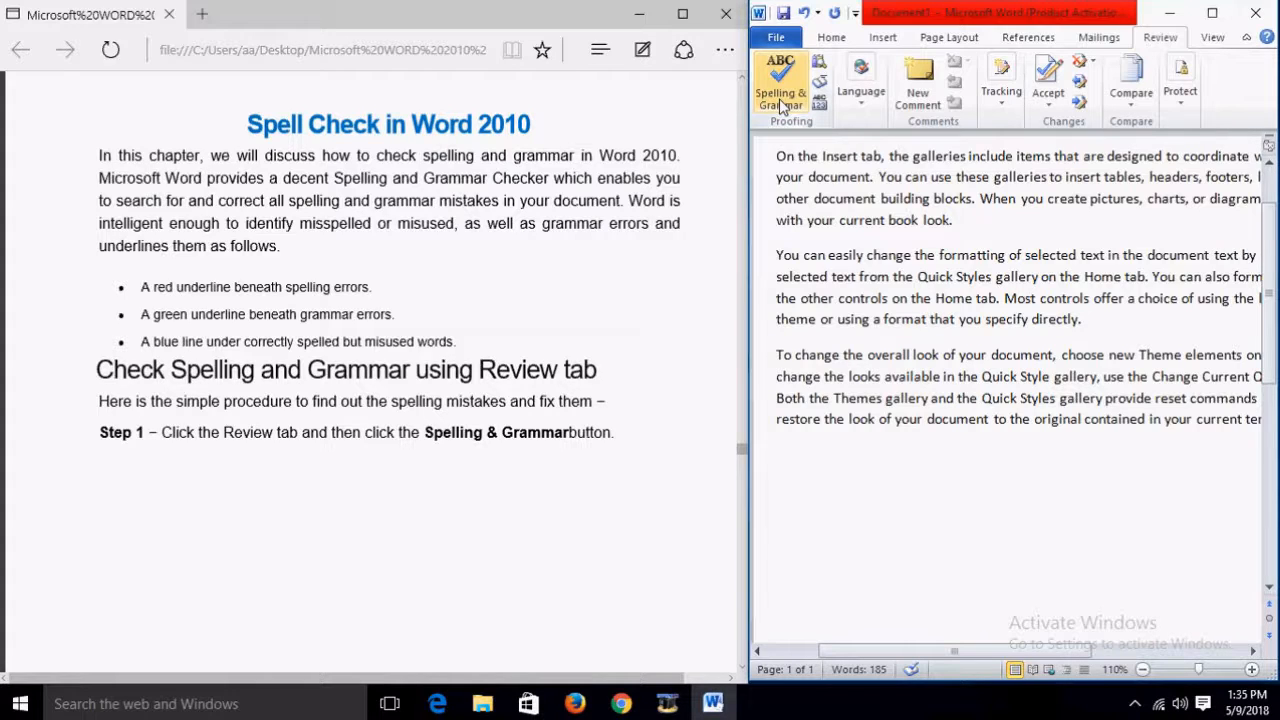
{"action": "left_click", "coordinate": [780, 85]}
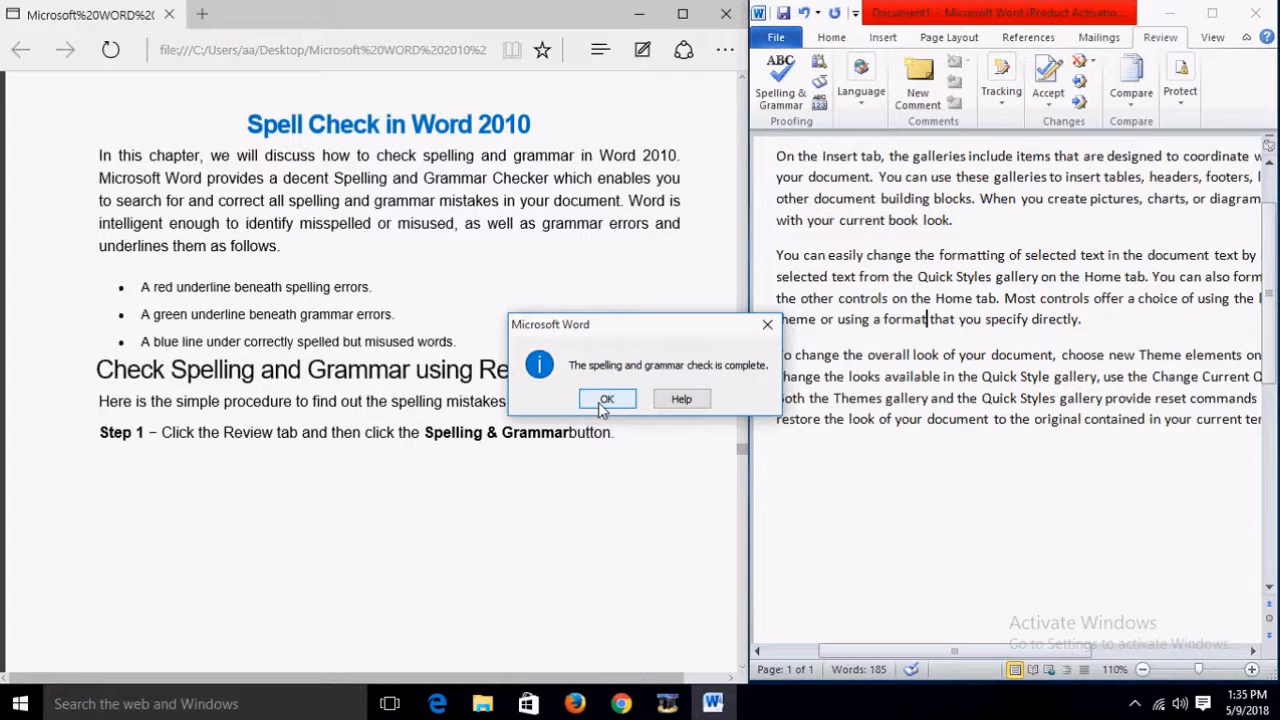
{"action": "left_click", "coordinate": [602, 400]}
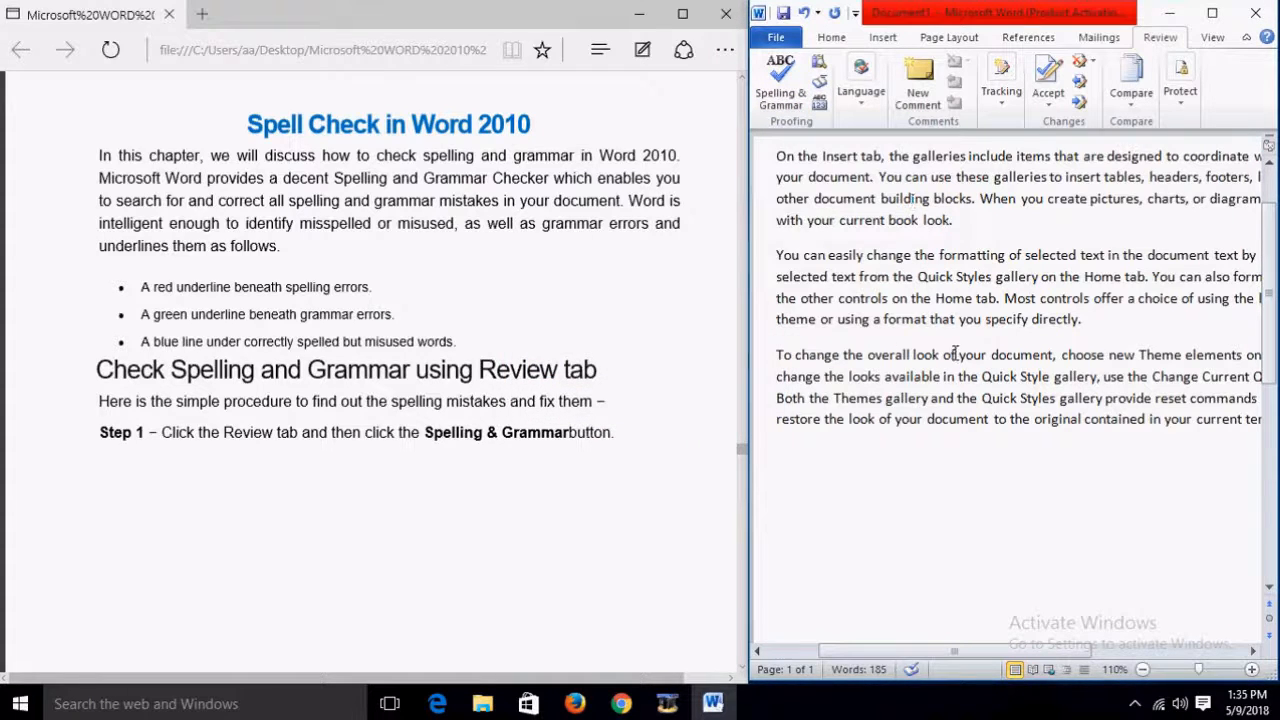
{"action": "scroll", "coordinate": [950, 360], "scroll_direction": "up", "scroll_amount": 2}
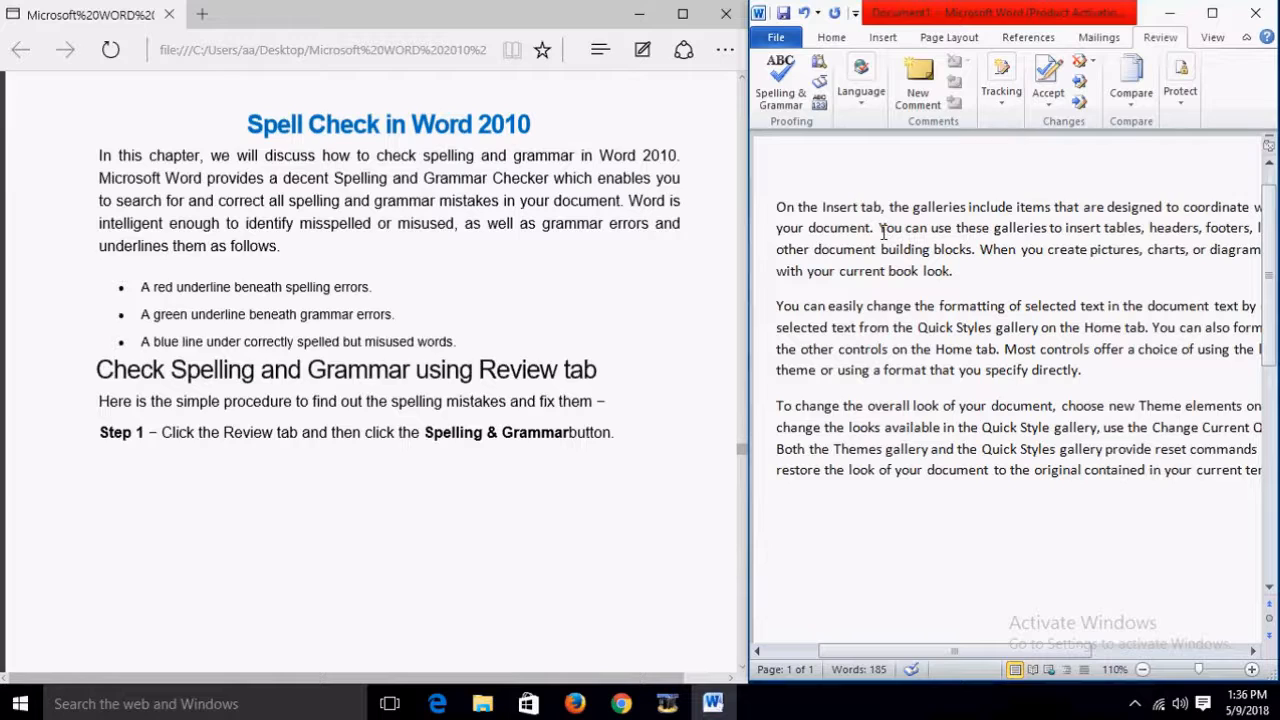
Step: Misspell 'Insert' as 'Inserrt' and 'document' as 'documment', then scroll the tutorial to Step 2
{"action": "left_click", "coordinate": [853, 207]}
{"action": "type", "text": "r"}
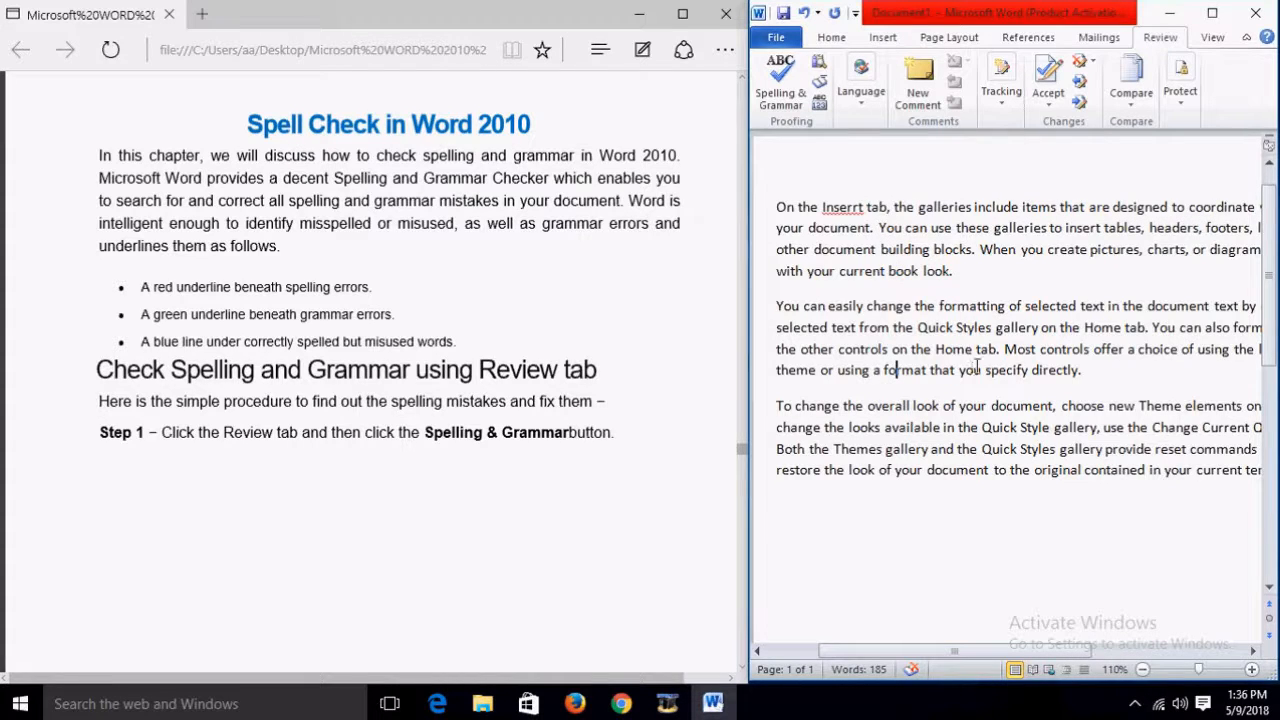
{"action": "type", "text": "r"}
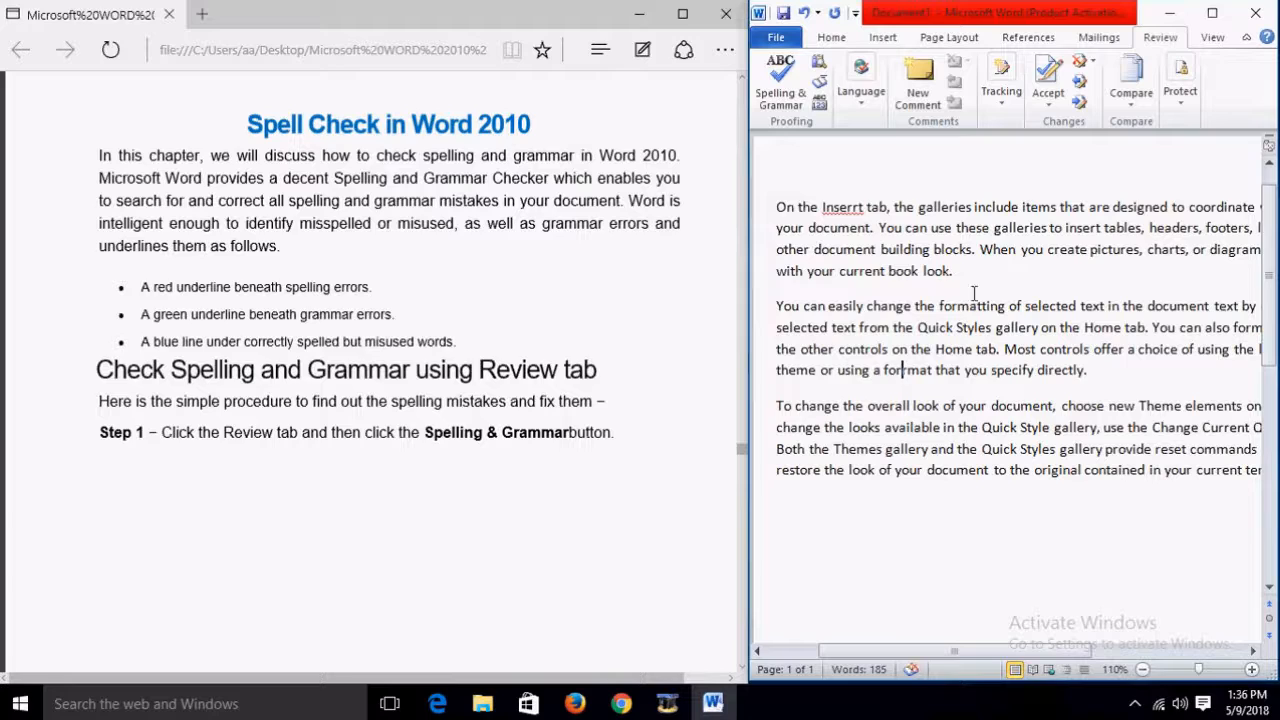
{"action": "left_click", "coordinate": [856, 249]}
{"action": "type", "text": "m"}
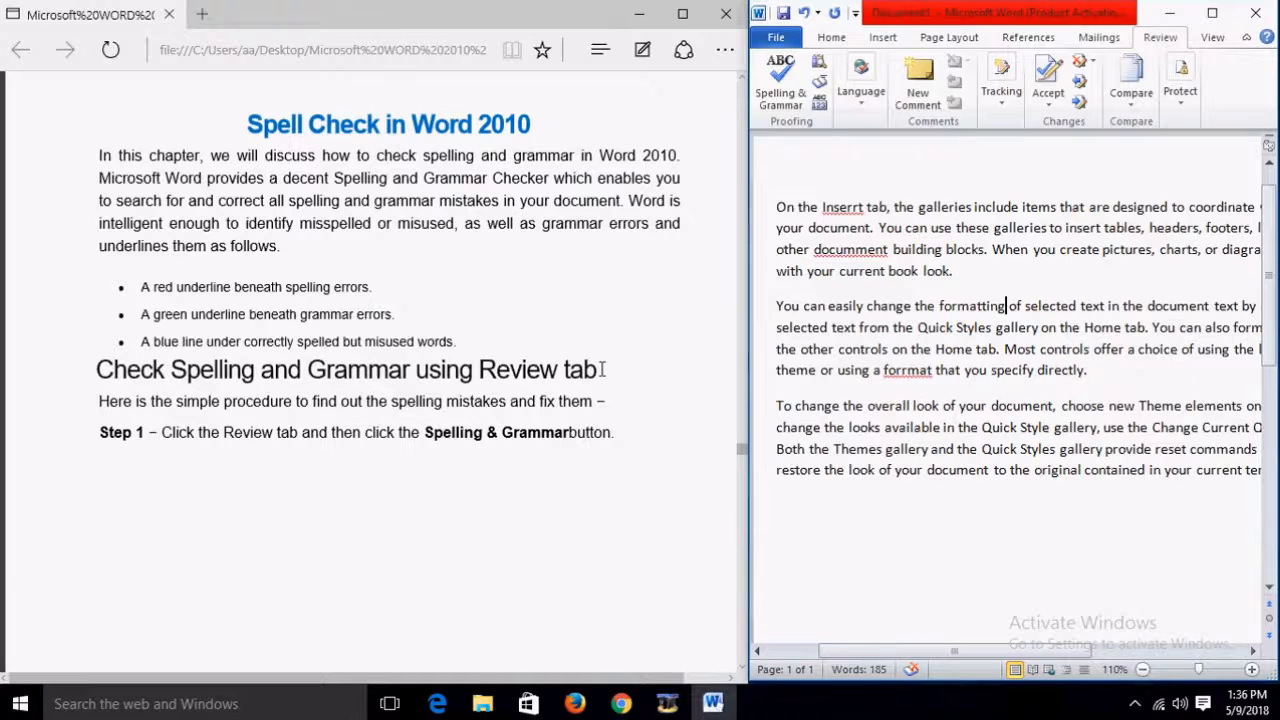
{"action": "scroll", "coordinate": [586, 423], "scroll_direction": "down", "scroll_amount": 5}
{"action": "scroll", "coordinate": [585, 427], "scroll_direction": "down", "scroll_amount": 3}
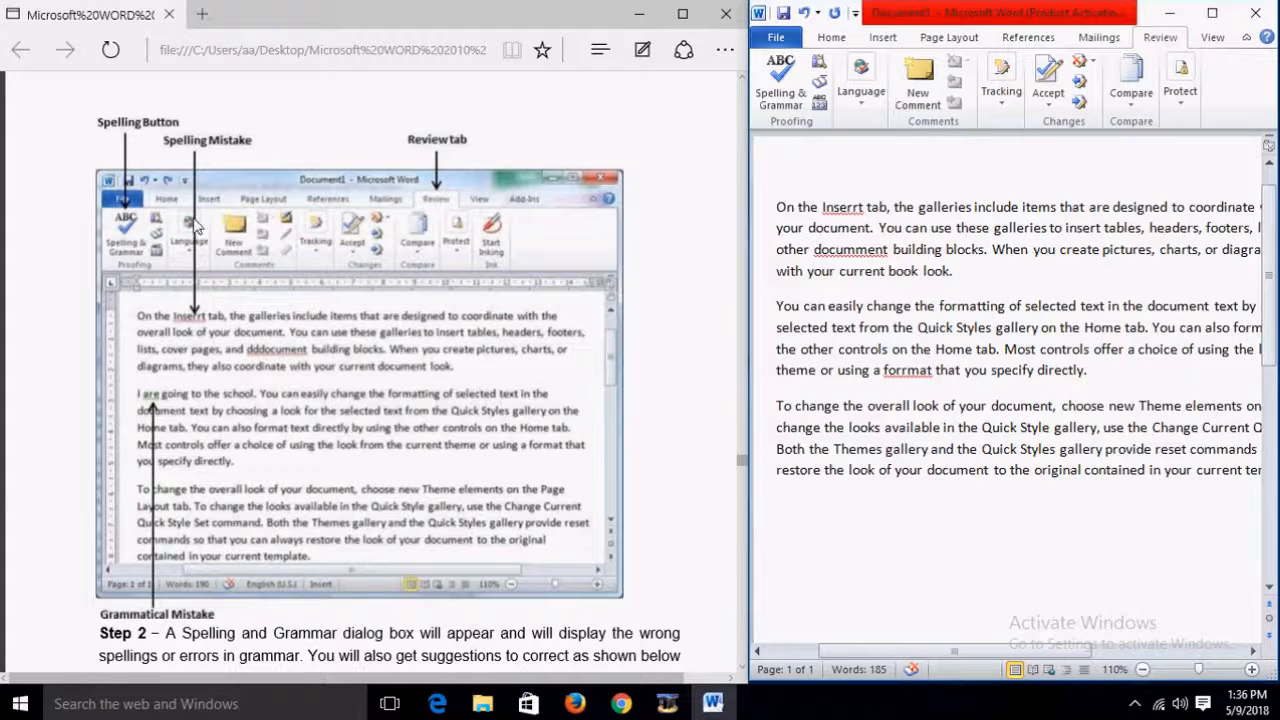
{"action": "scroll", "coordinate": [380, 332], "scroll_direction": "down", "scroll_amount": 2}
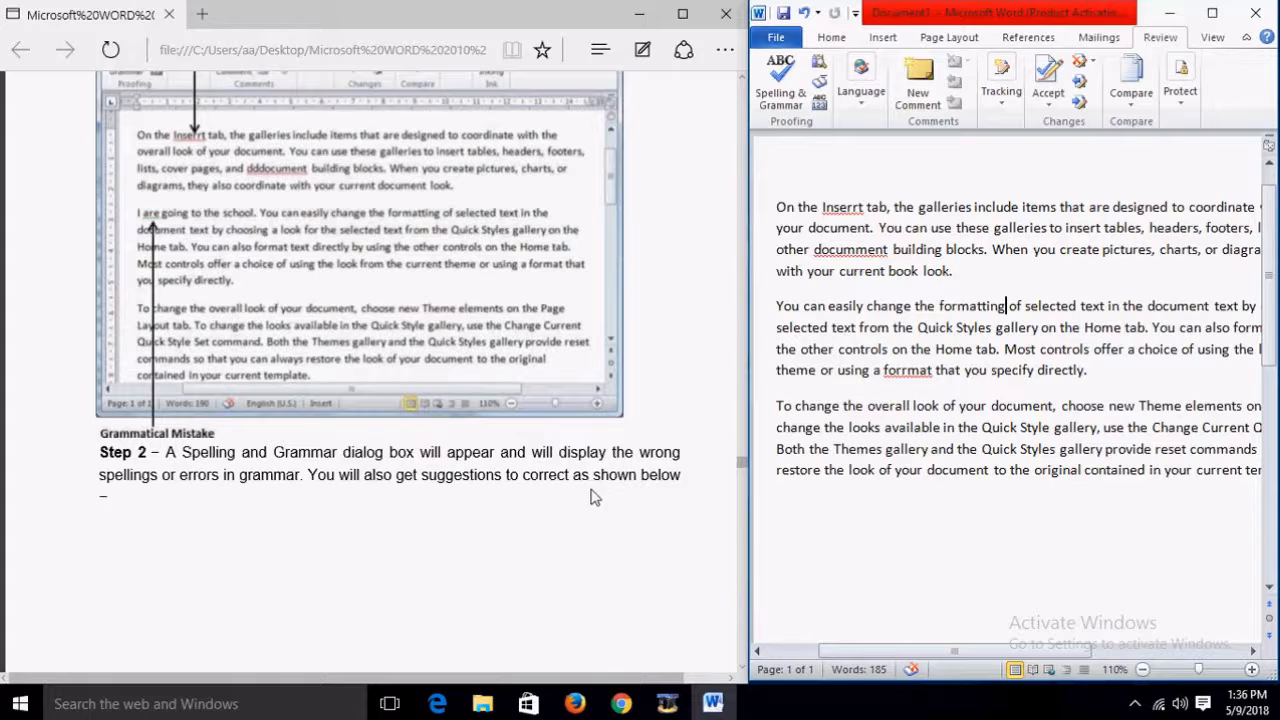
{"action": "scroll", "coordinate": [686, 480], "scroll_direction": "down", "scroll_amount": 6}
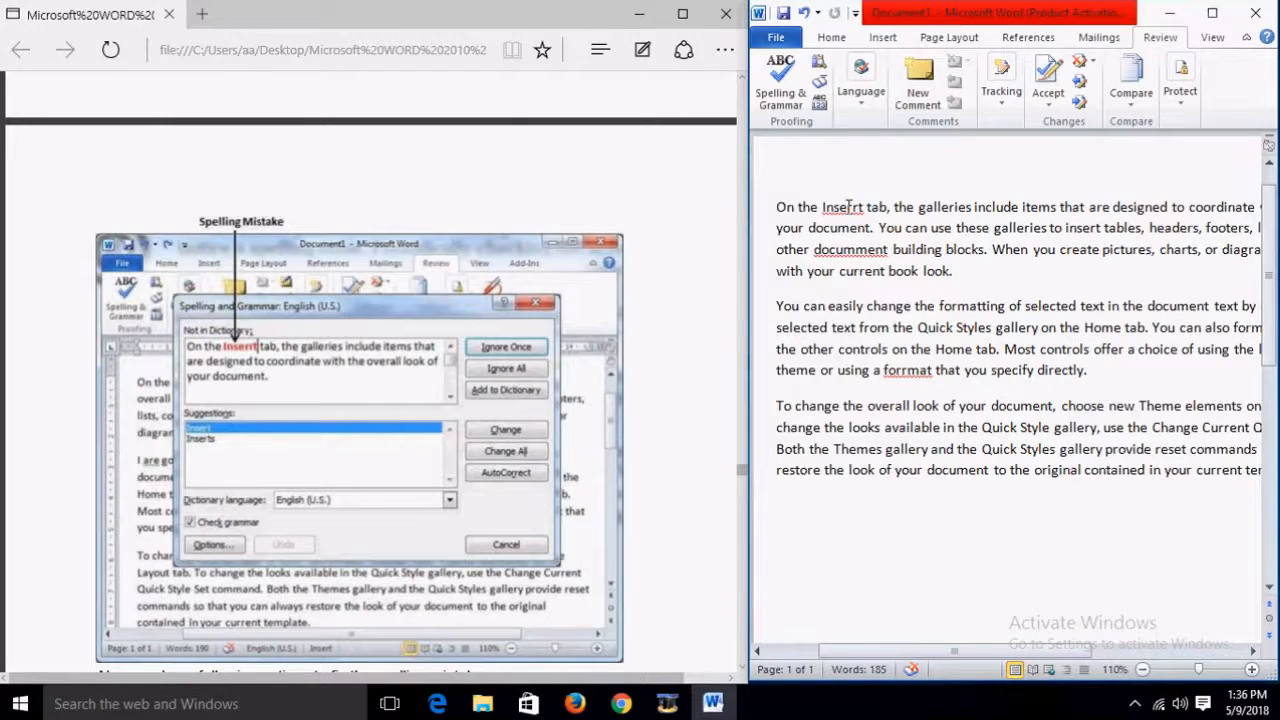
Step: Replace Inserrt, documment and forrmat with the suggested Insert, document and format
{"action": "right_click", "coordinate": [849, 212]}
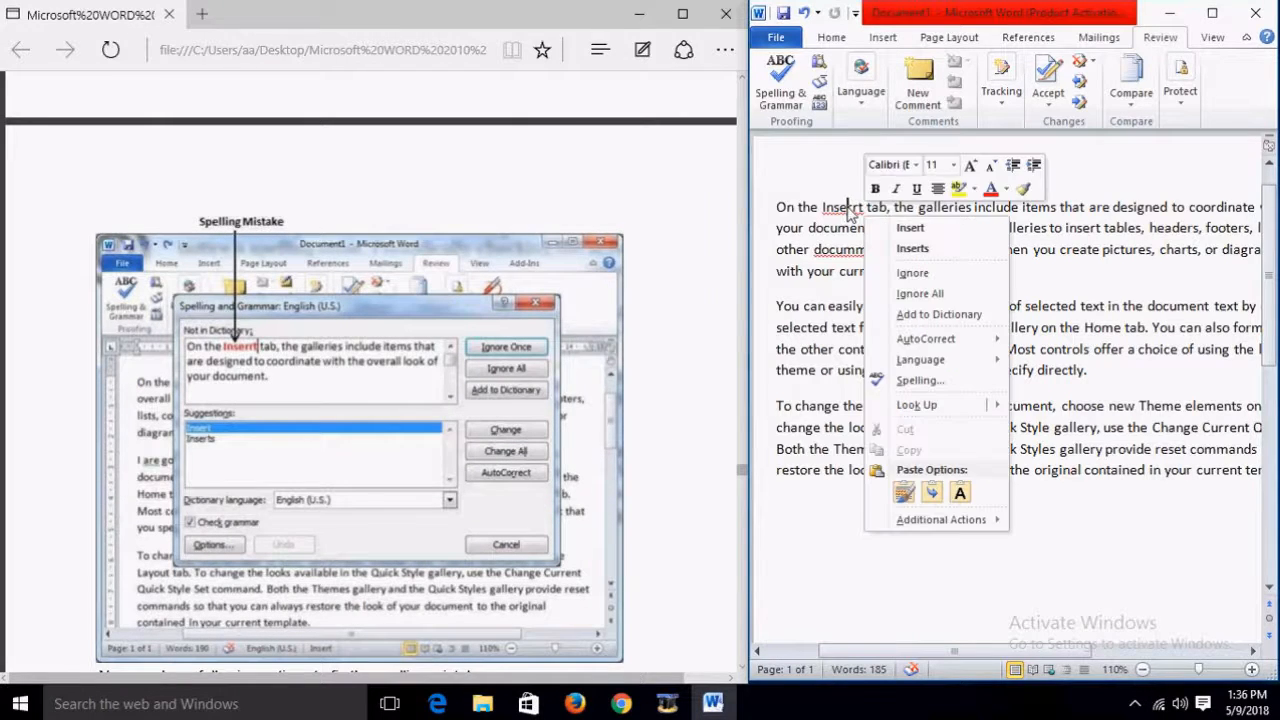
{"action": "left_click", "coordinate": [926, 230]}
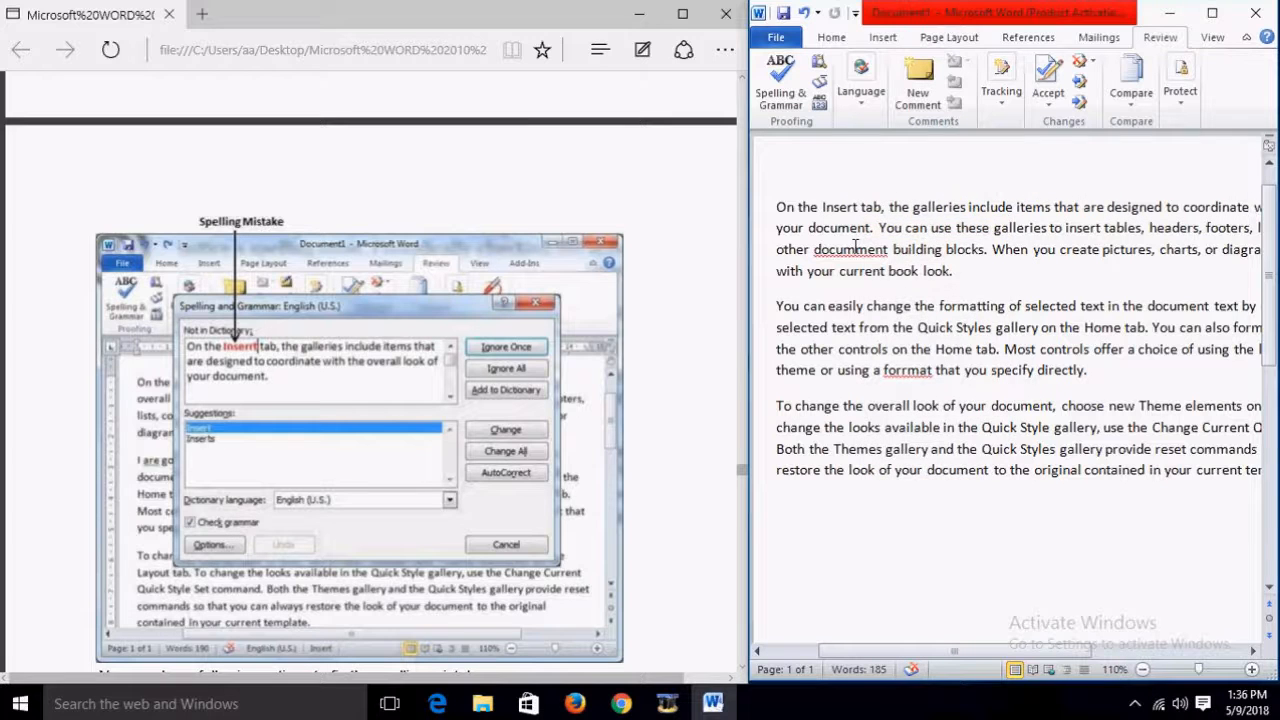
{"action": "right_click", "coordinate": [862, 249]}
{"action": "left_click", "coordinate": [940, 270]}
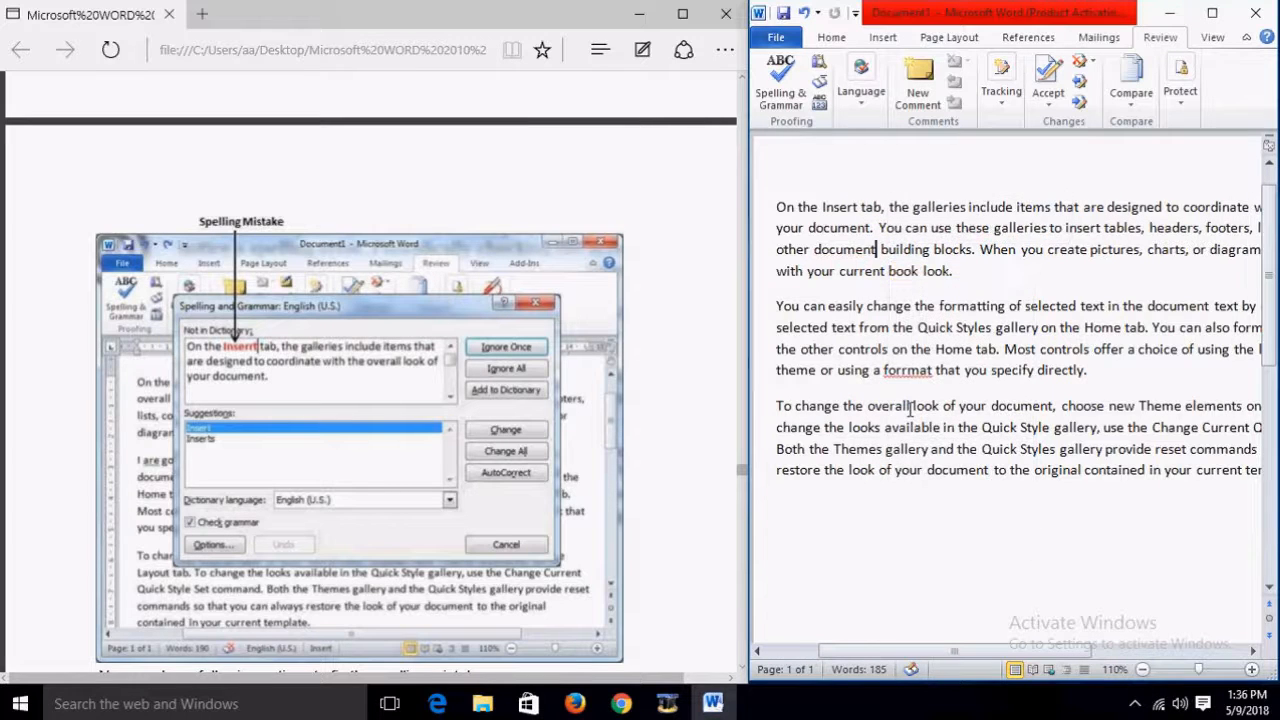
{"action": "right_click", "coordinate": [917, 375]}
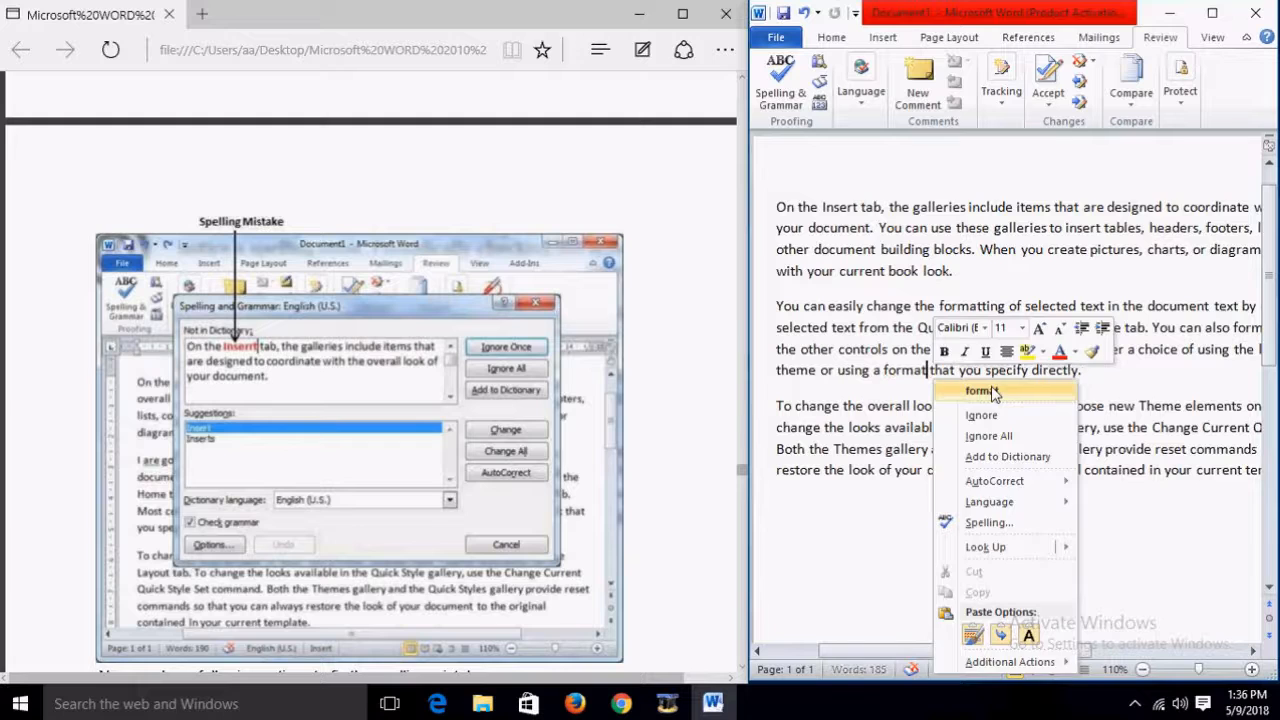
{"action": "left_click", "coordinate": [950, 392]}
{"action": "scroll", "coordinate": [580, 395], "scroll_direction": "down", "scroll_amount": 1}
{"action": "scroll", "coordinate": [580, 395], "scroll_direction": "down", "scroll_amount": 1}
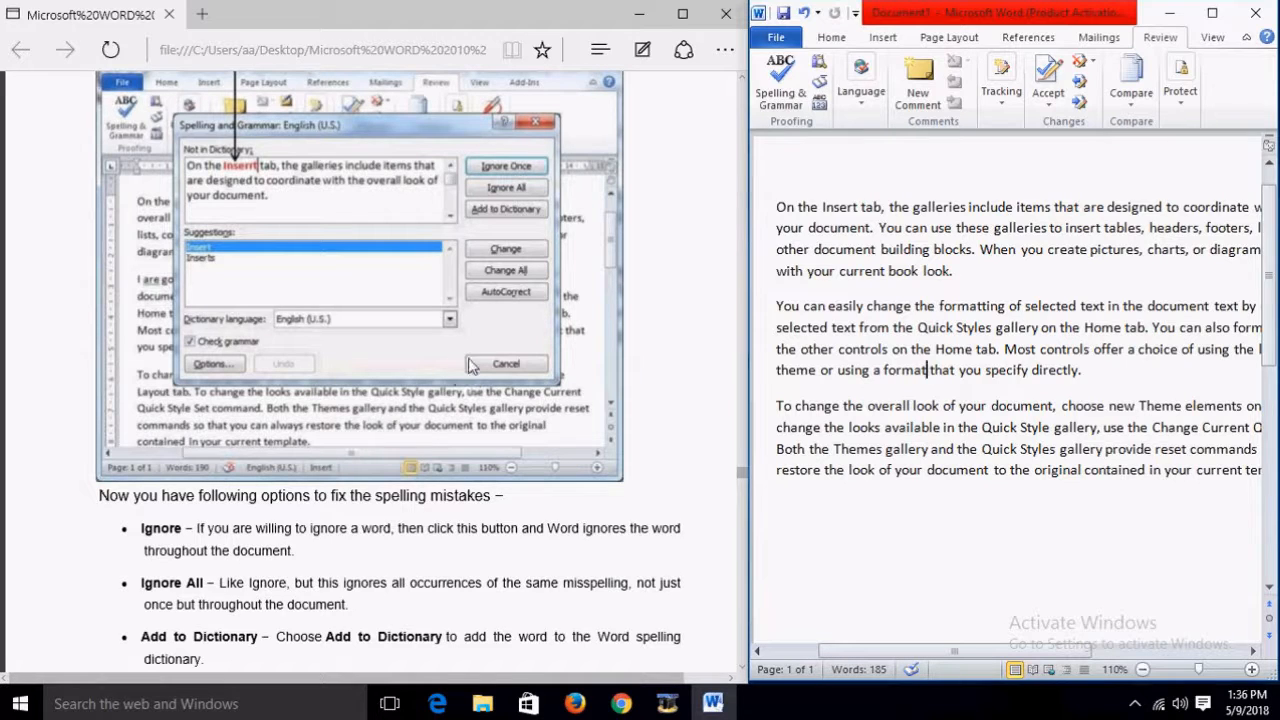
{"action": "scroll", "coordinate": [590, 357], "scroll_direction": "up", "scroll_amount": 2}
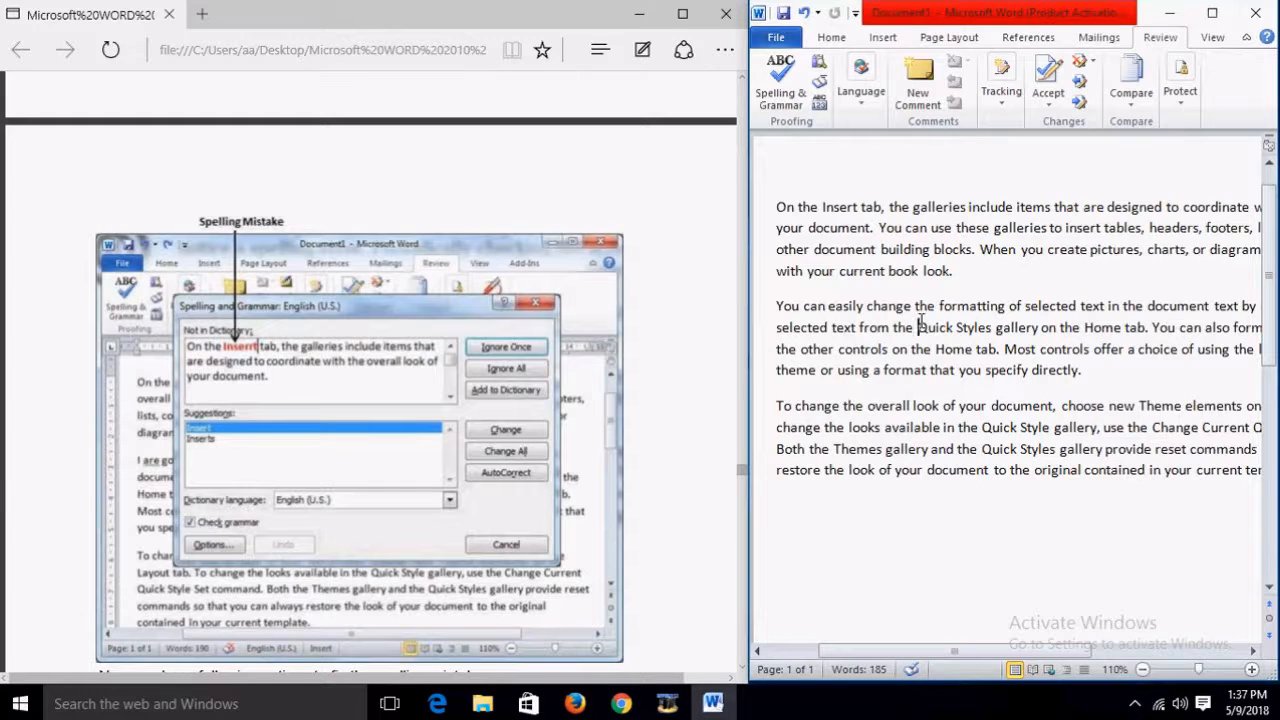
Step: Misspell Insert as Inserrt, then start a Spelling & Grammar check and cancel it
{"action": "left_click", "coordinate": [850, 207]}
{"action": "type", "text": "r"}
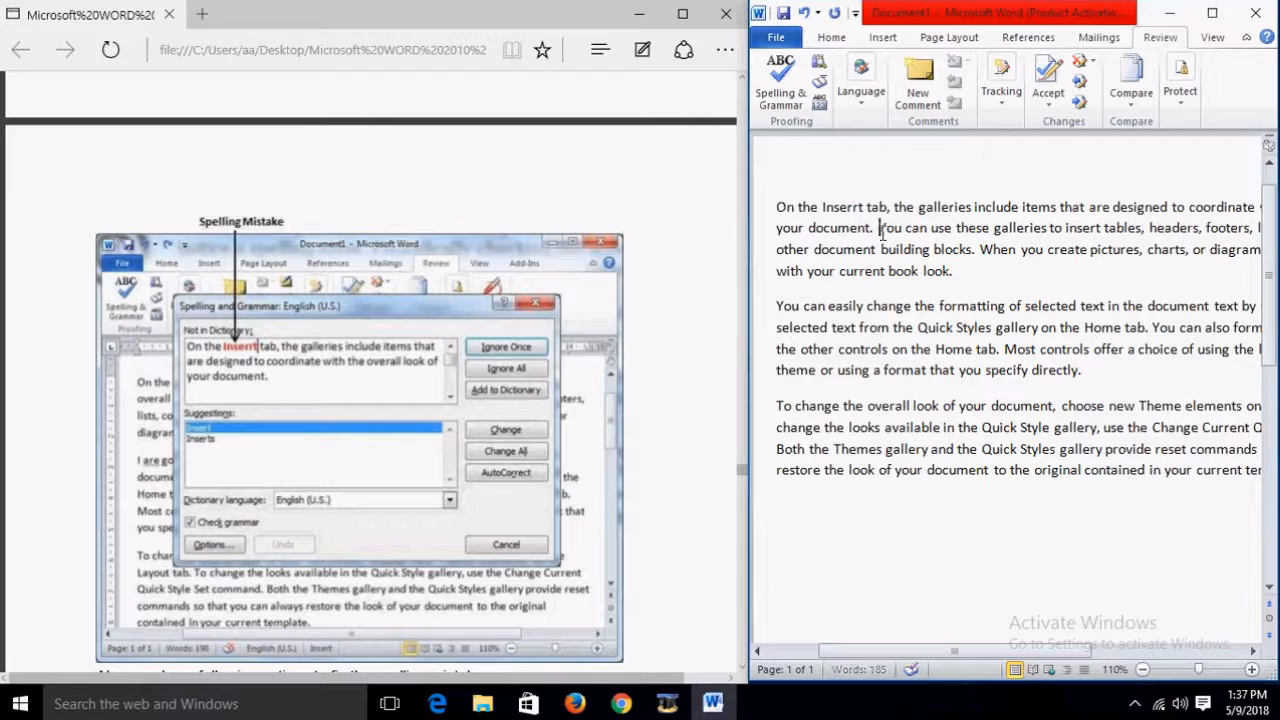
{"action": "left_click", "coordinate": [780, 85]}
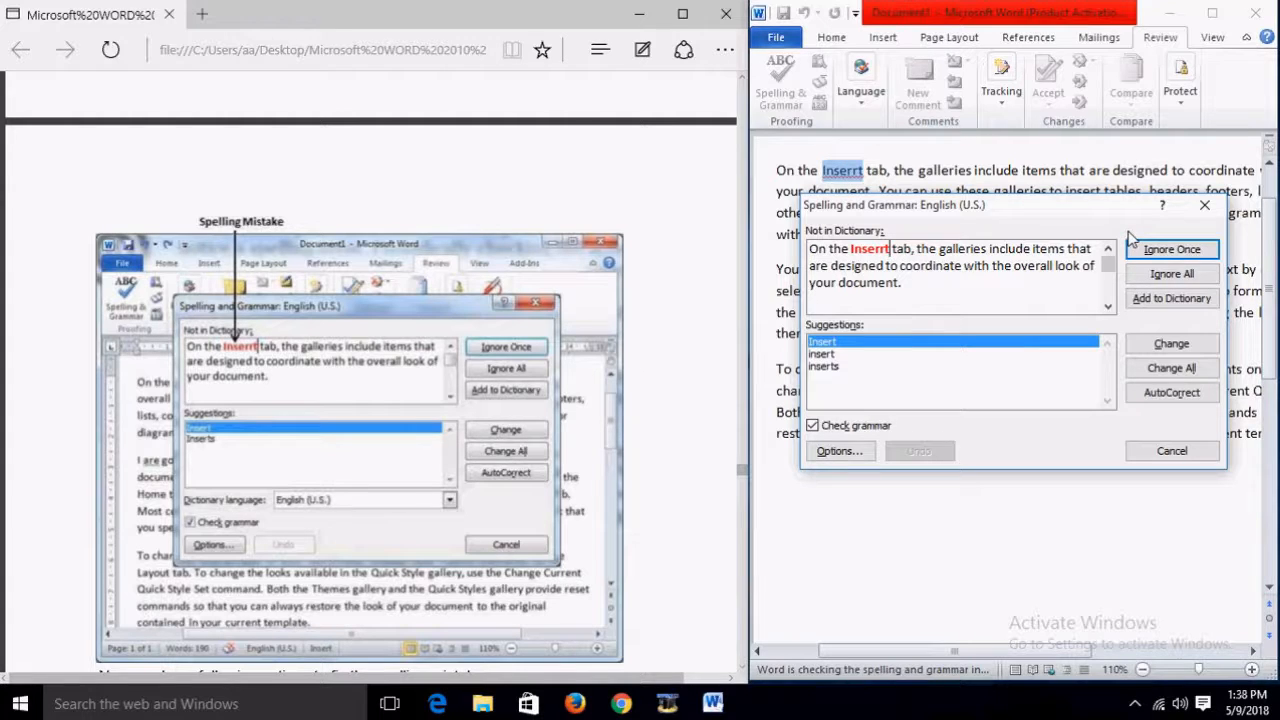
{"action": "left_click", "coordinate": [1200, 451]}
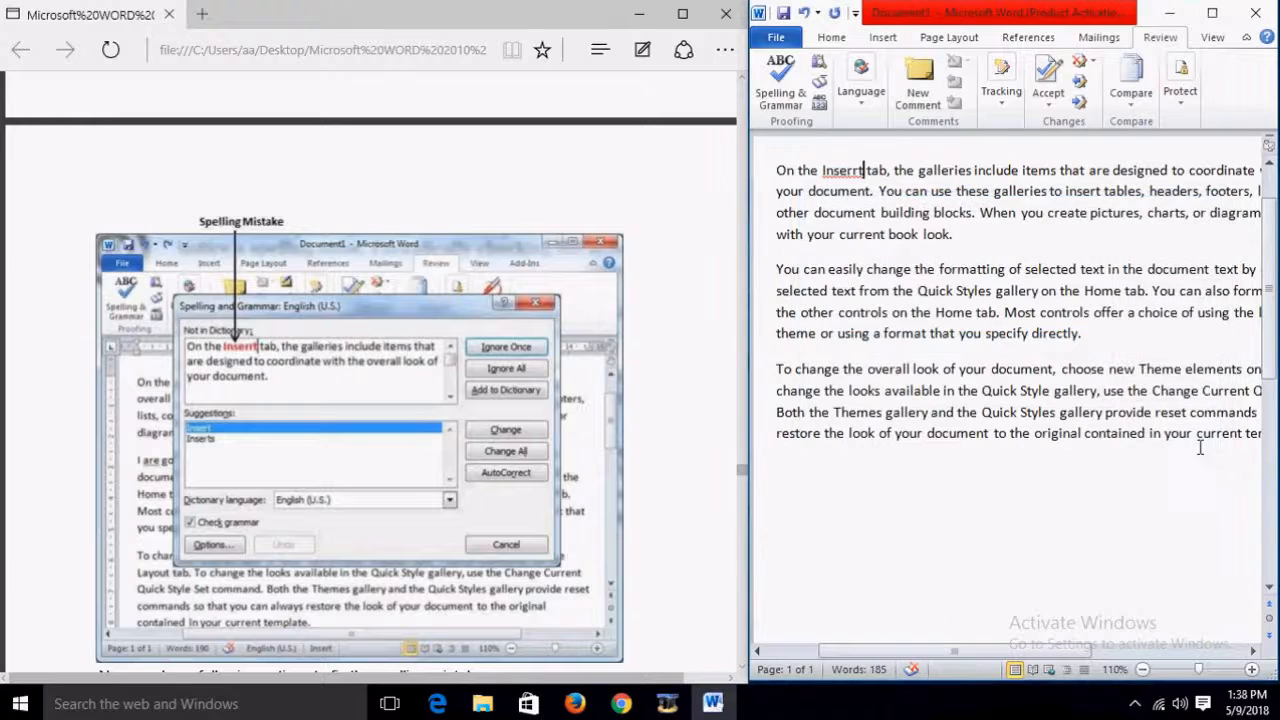
Step: Correct Inserrt back to Insert using its right-click spelling suggestion
{"action": "right_click", "coordinate": [851, 170]}
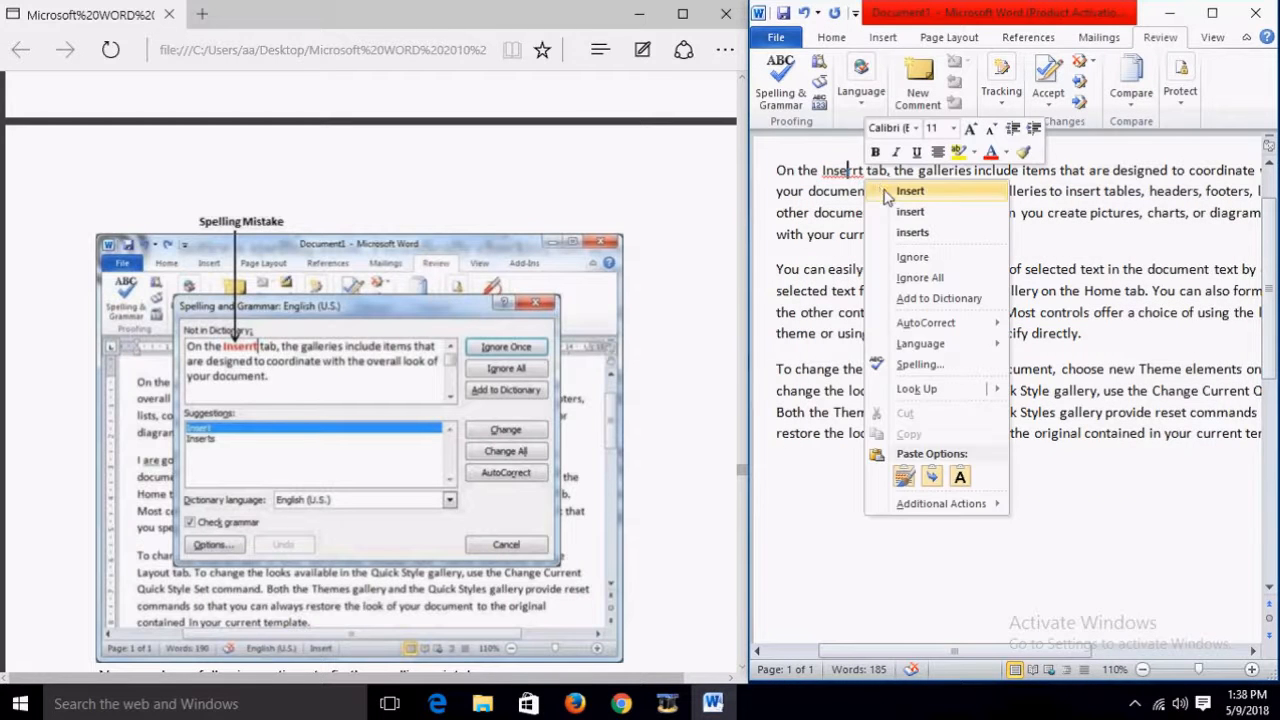
{"action": "left_click", "coordinate": [868, 182]}
{"action": "scroll", "coordinate": [578, 488], "scroll_direction": "down", "scroll_amount": 3}
{"action": "scroll", "coordinate": [575, 488], "scroll_direction": "down", "scroll_amount": 2}
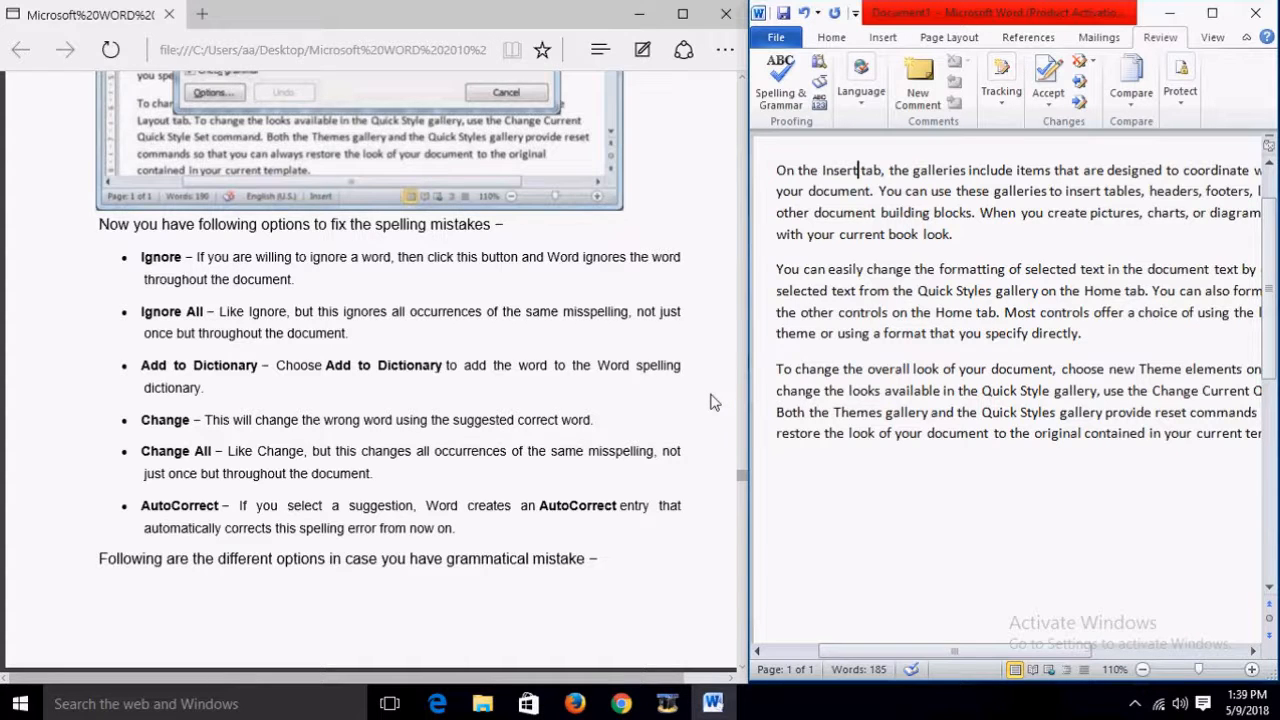
{"action": "scroll", "coordinate": [712, 401], "scroll_direction": "down", "scroll_amount": 5}
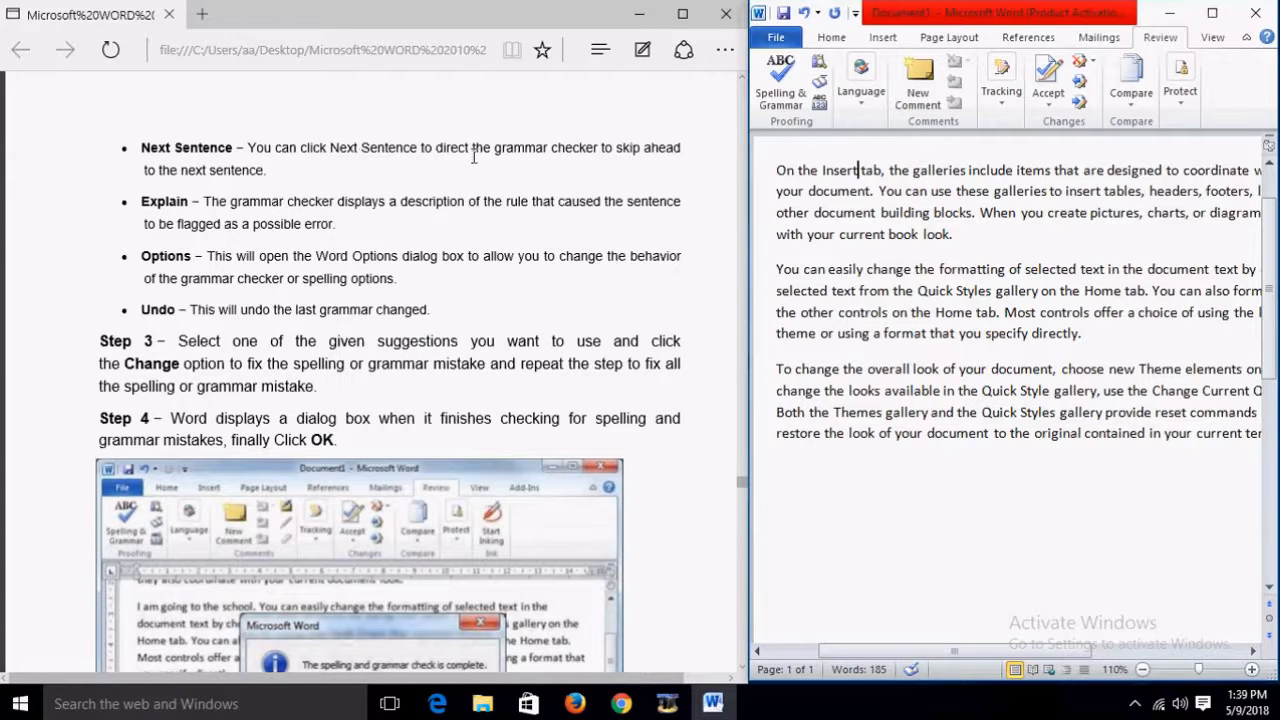
{"action": "scroll", "coordinate": [620, 260], "scroll_direction": "down", "scroll_amount": 1}
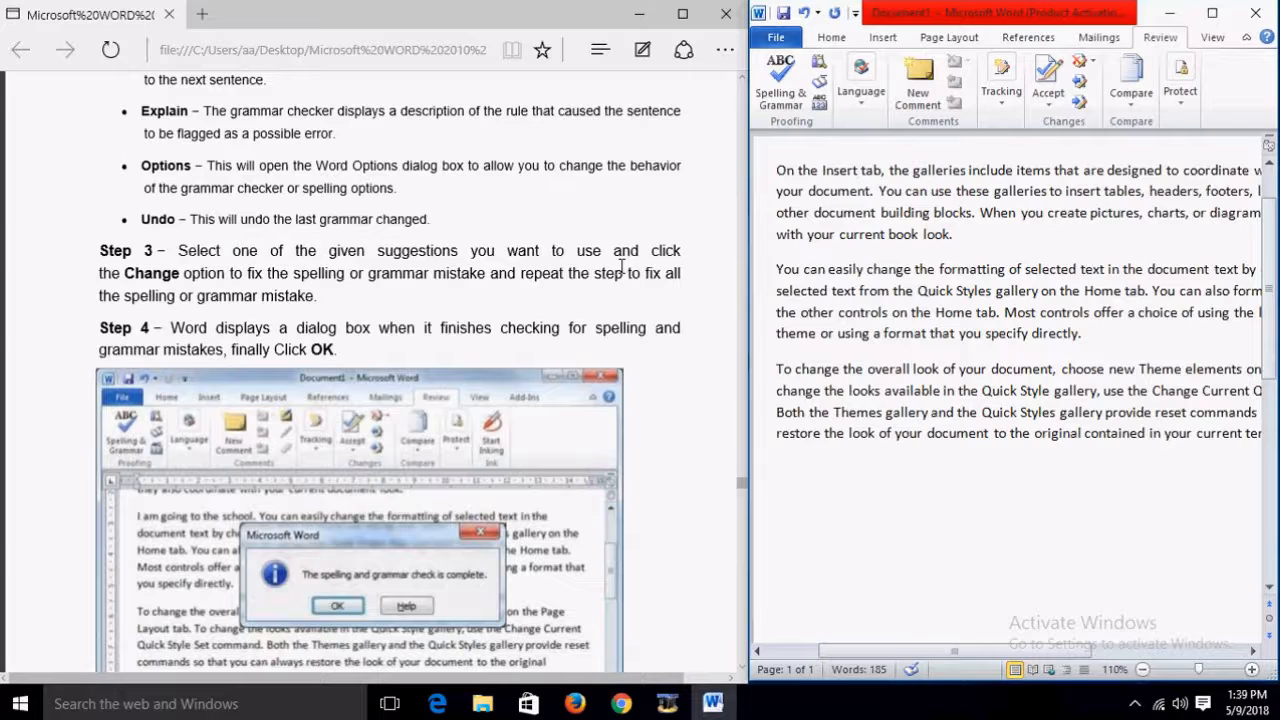
{"action": "scroll", "coordinate": [512, 188], "scroll_direction": "up", "scroll_amount": 1}
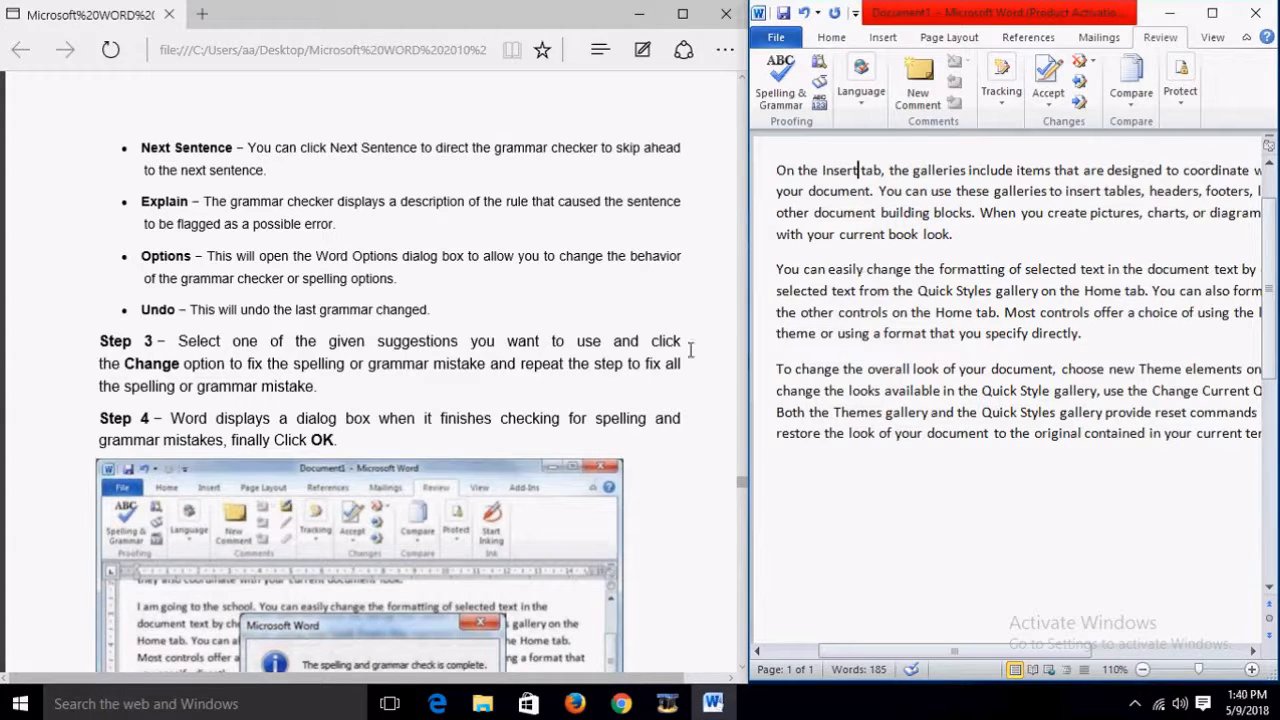
{"action": "scroll", "coordinate": [600, 380], "scroll_direction": "down", "scroll_amount": 6}
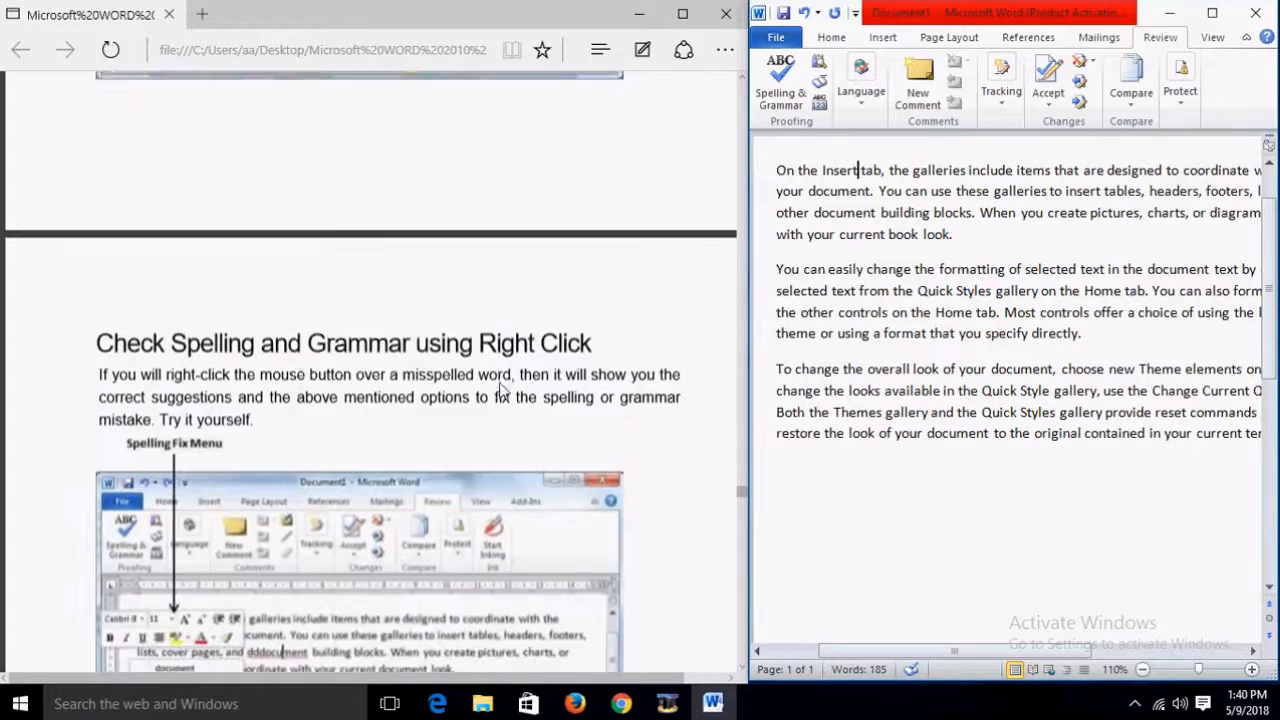
{"action": "scroll", "coordinate": [503, 390], "scroll_direction": "down", "scroll_amount": 3}
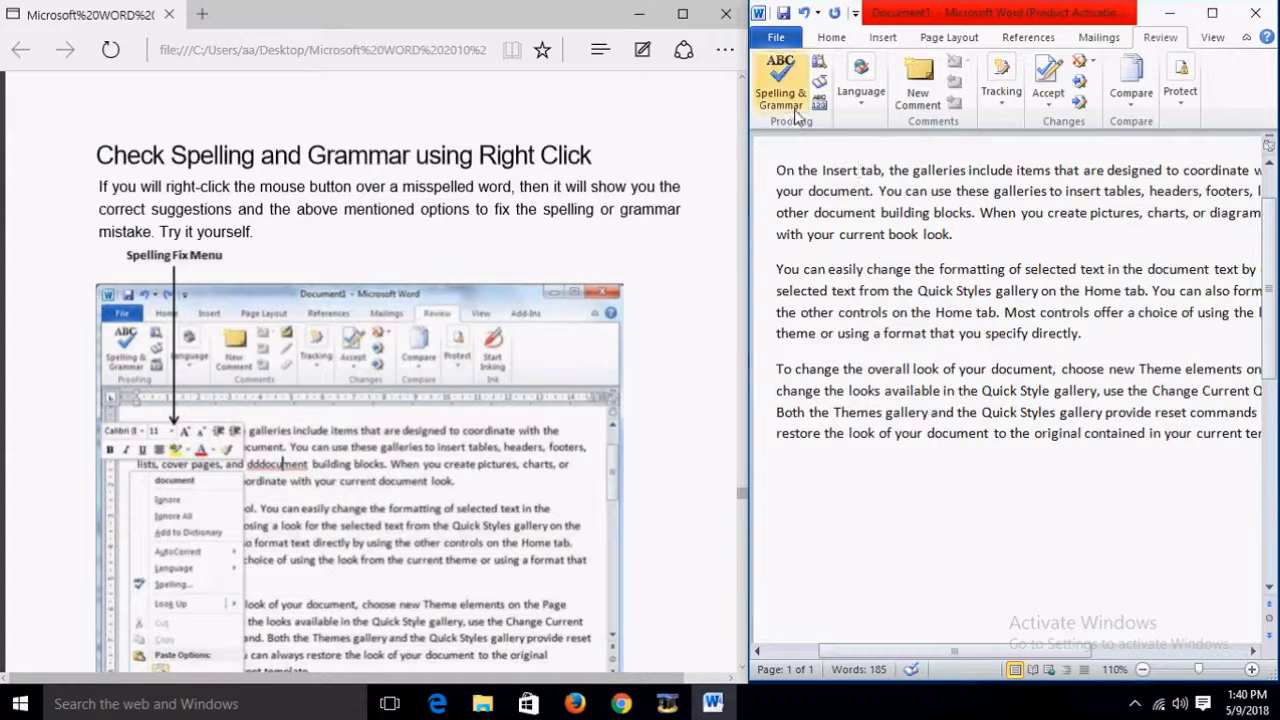
Step: Add an extra r so the opening word Insert reads Inserrt
{"action": "left_click", "coordinate": [928, 255]}
{"action": "double_click", "coordinate": [912, 198]}
{"action": "left_click", "coordinate": [858, 281]}
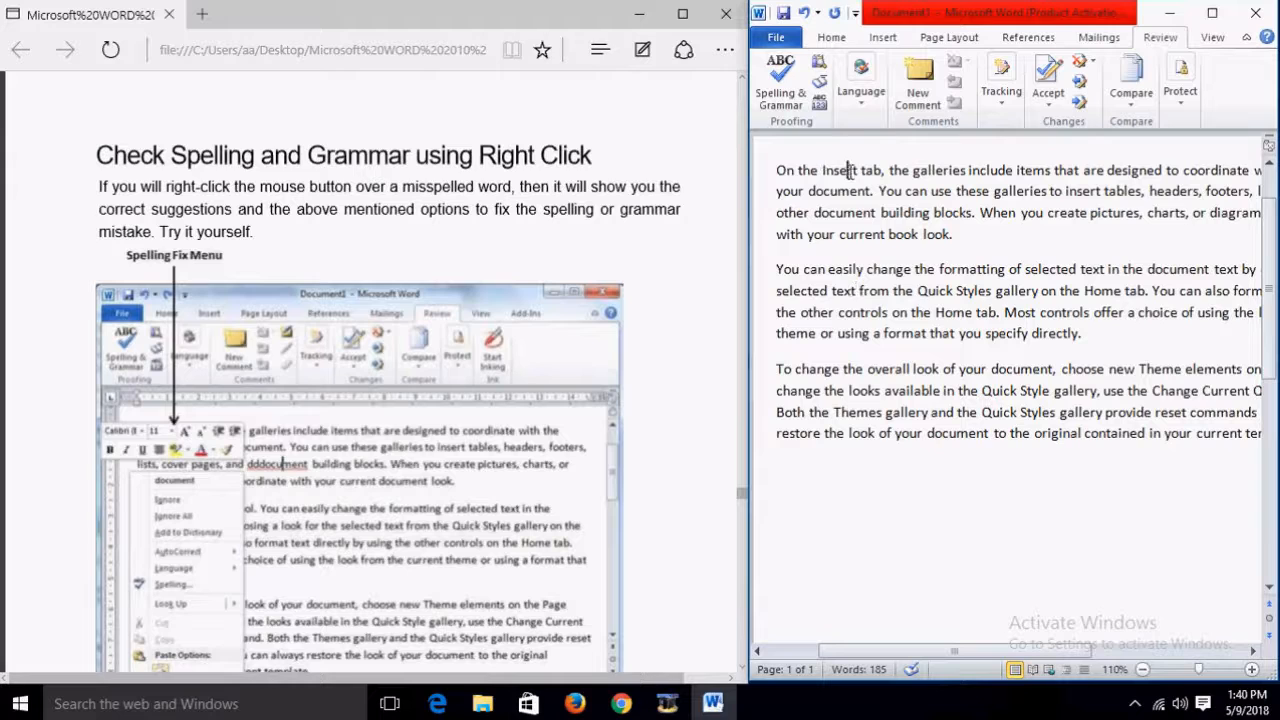
{"action": "type", "text": "r"}
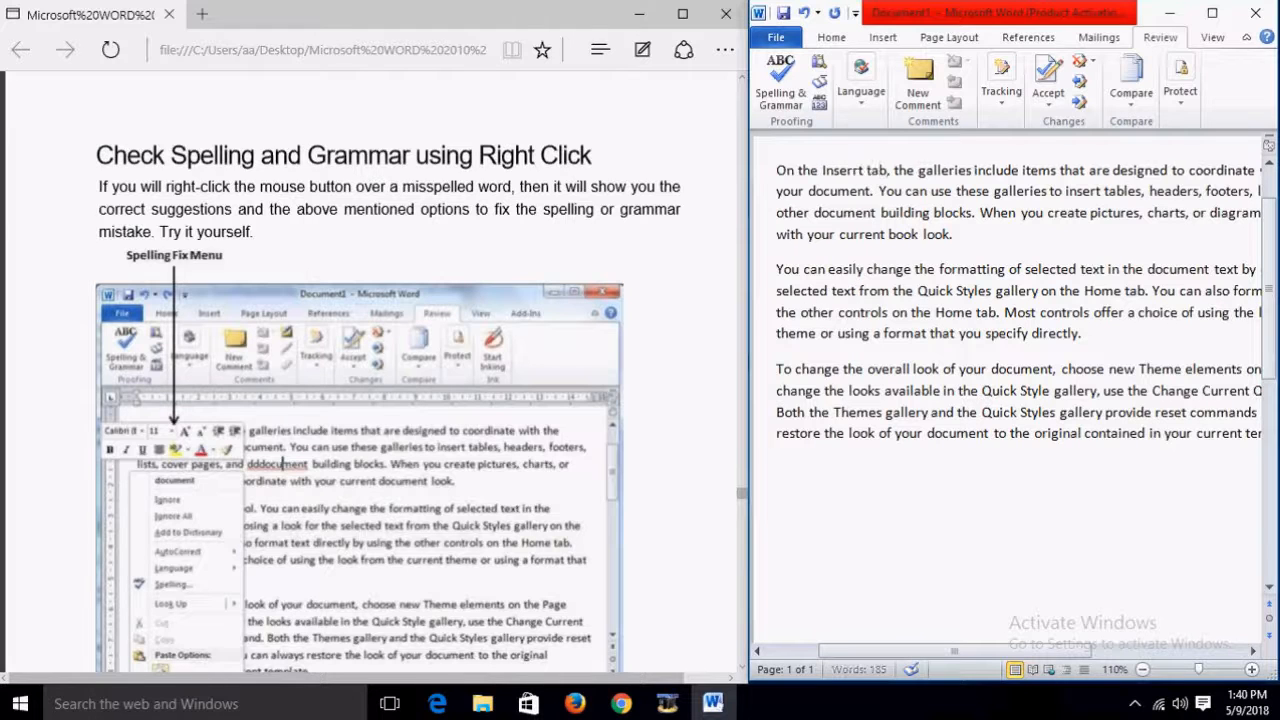
{"action": "left_click", "coordinate": [866, 215]}
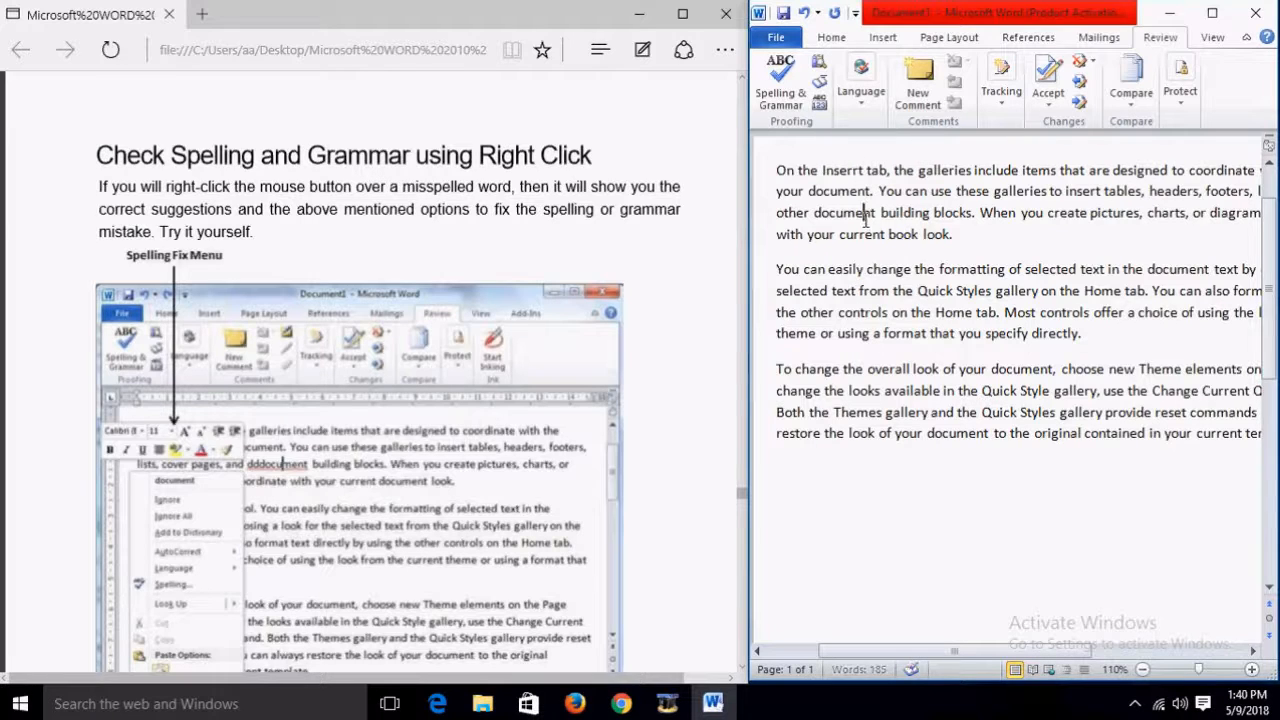
Step: Fix Inserrt back to Insert using the right-click spelling suggestion
{"action": "right_click", "coordinate": [848, 170]}
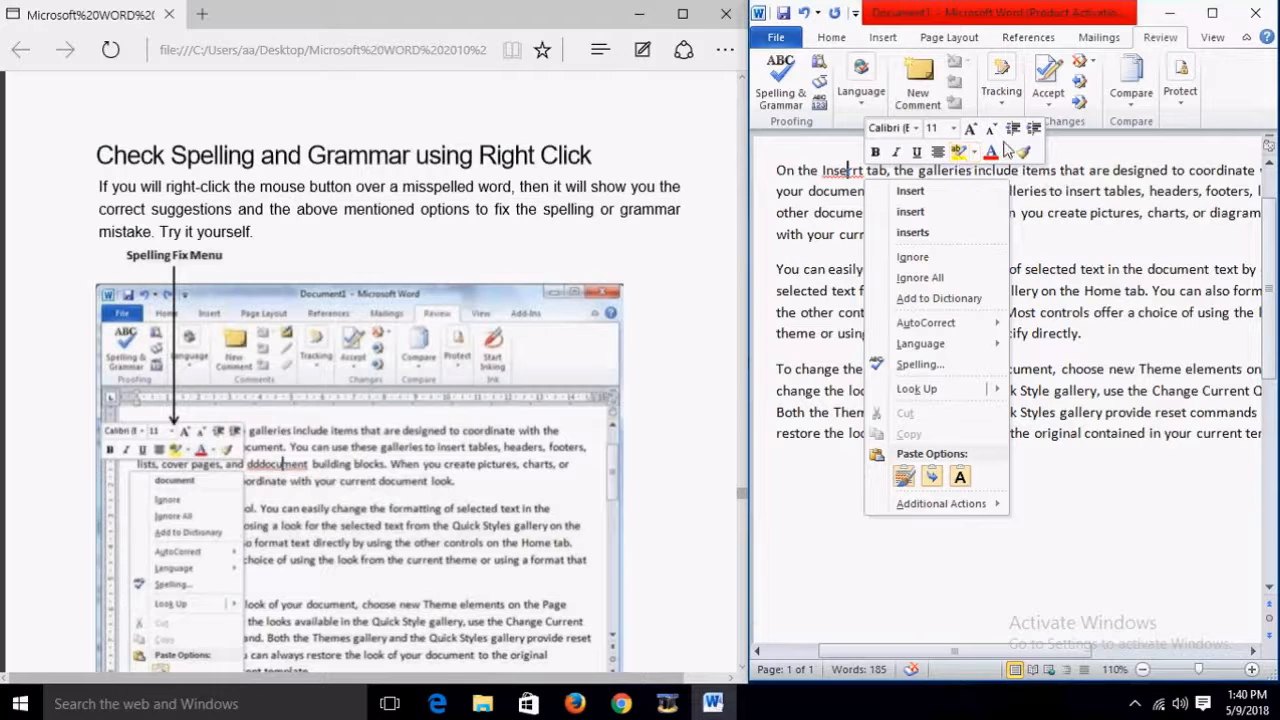
{"action": "left_click", "coordinate": [955, 130]}
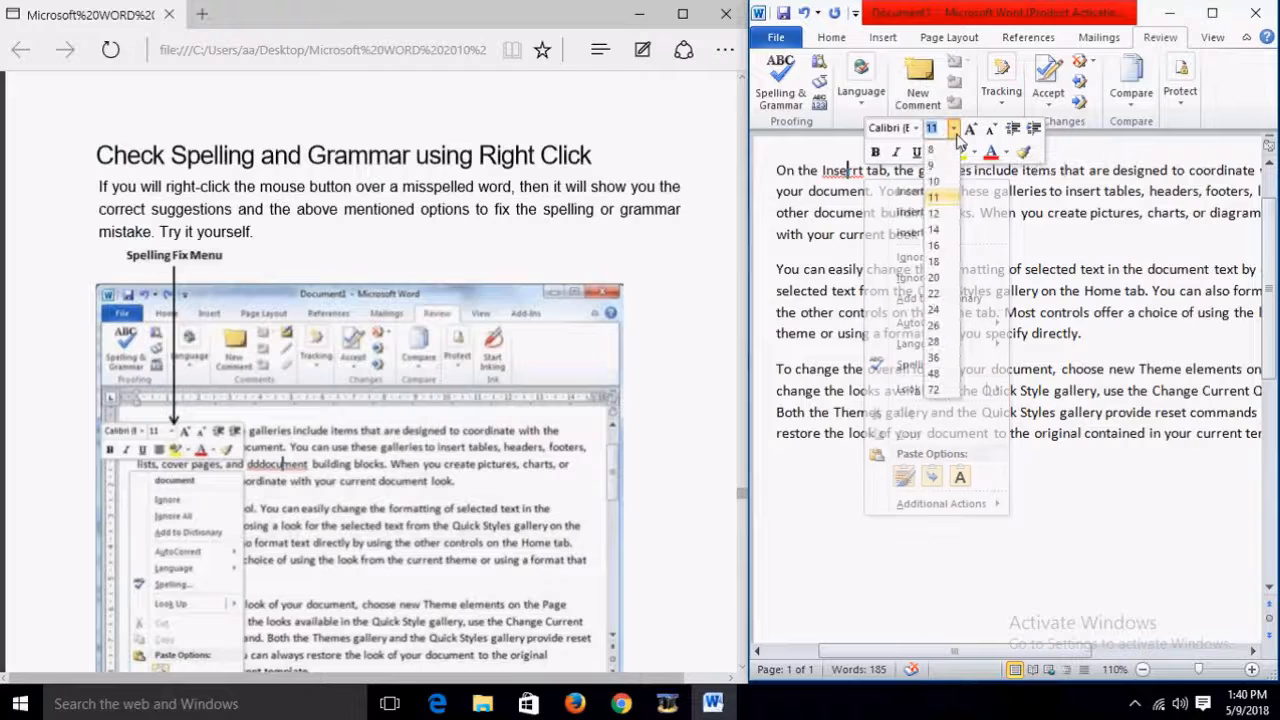
{"action": "left_click", "coordinate": [966, 145]}
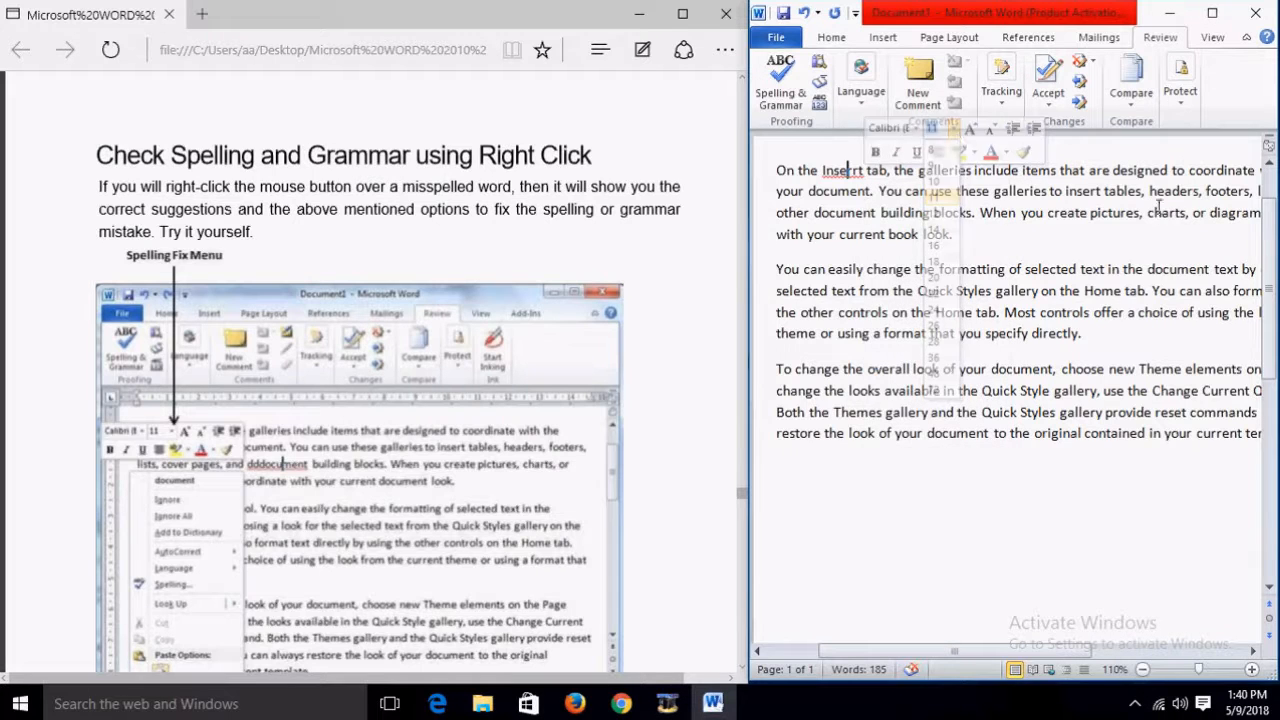
{"action": "right_click", "coordinate": [866, 177]}
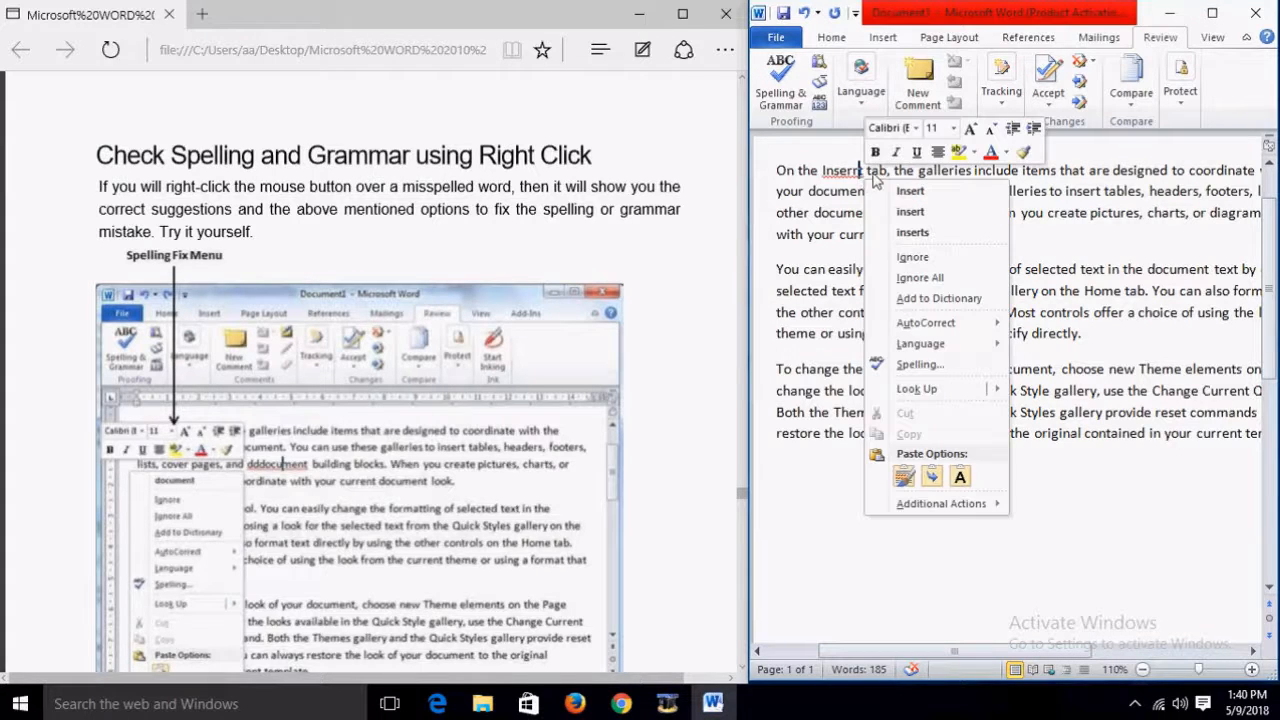
{"action": "left_click", "coordinate": [943, 192]}
{"action": "scroll", "coordinate": [322, 393], "scroll_direction": "down", "scroll_amount": 7}
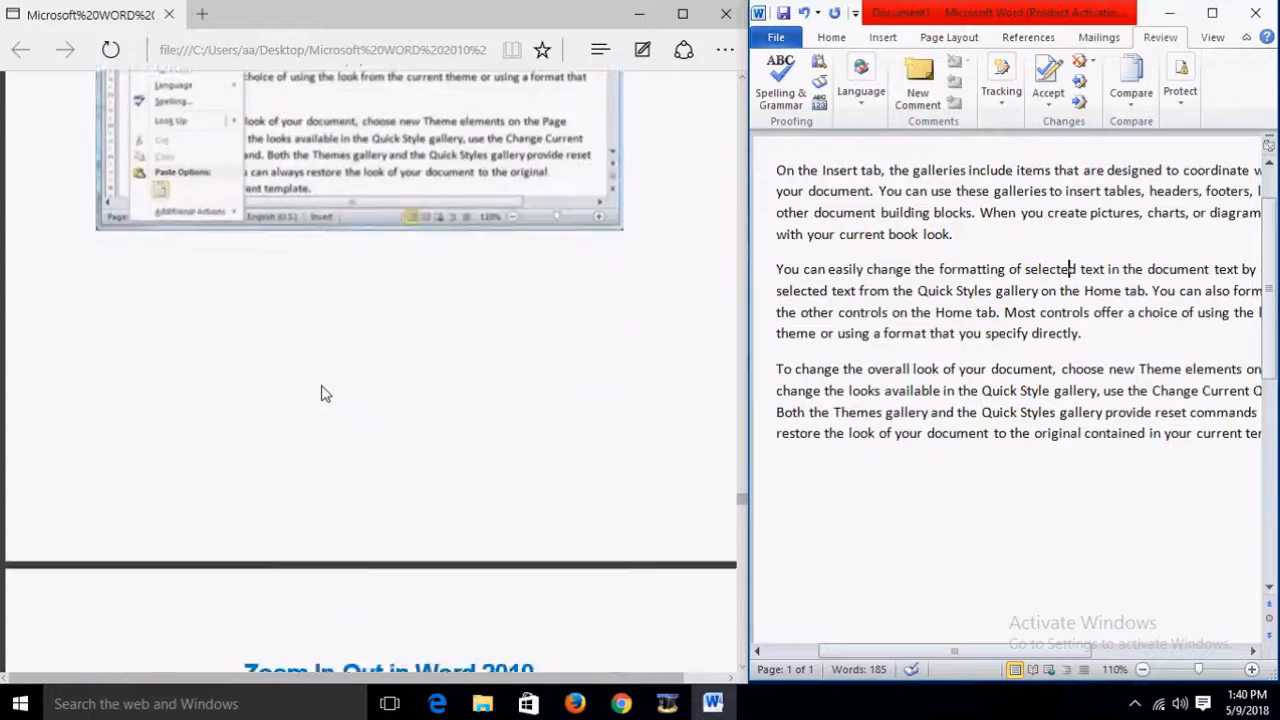
Step: Switch the ribbon to the View tab to reach the zoom options
{"action": "scroll", "coordinate": [322, 393], "scroll_direction": "down", "scroll_amount": 3}
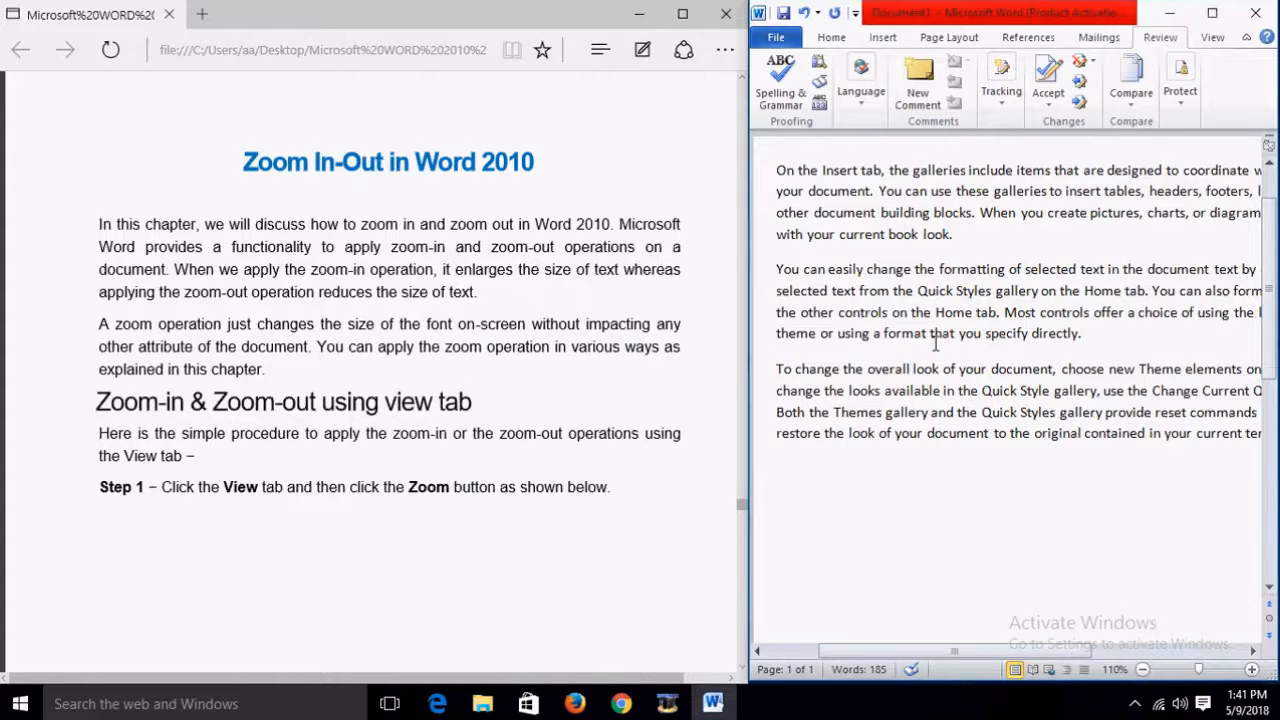
{"action": "left_click", "coordinate": [1212, 37]}
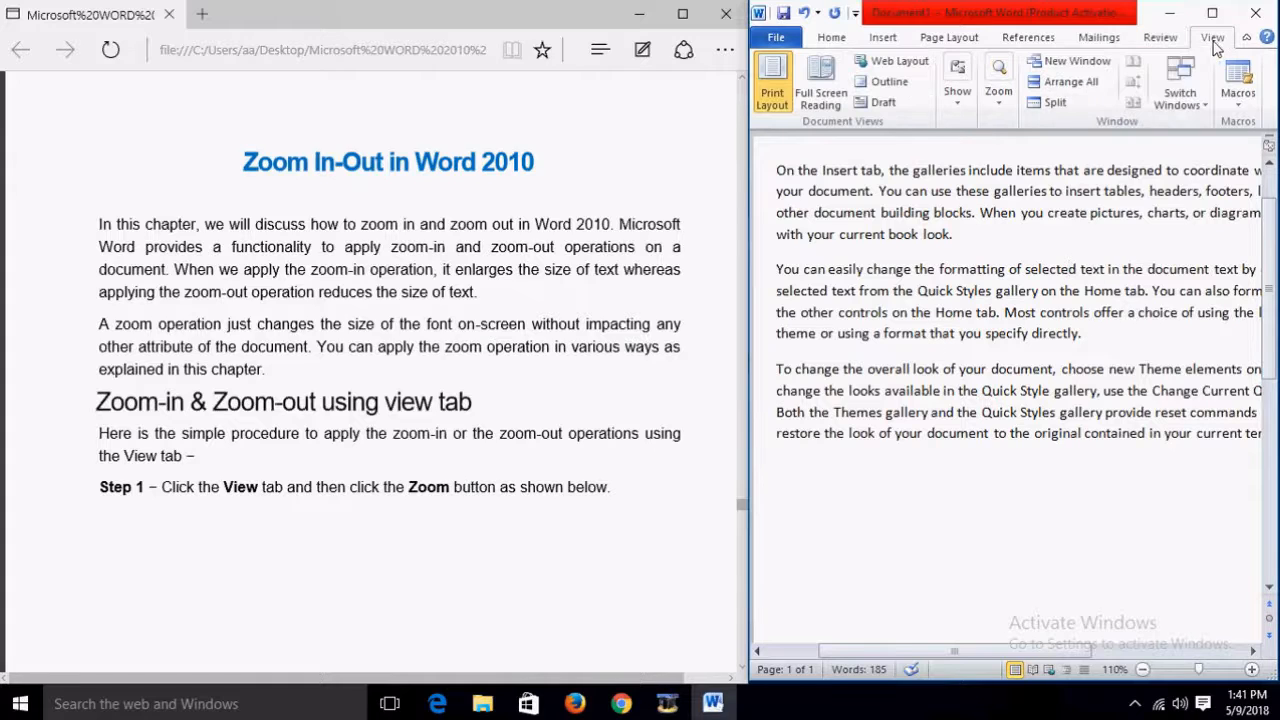
Step: Zoom the sample document to 200% through the Zoom dialog
{"action": "left_click", "coordinate": [1005, 100]}
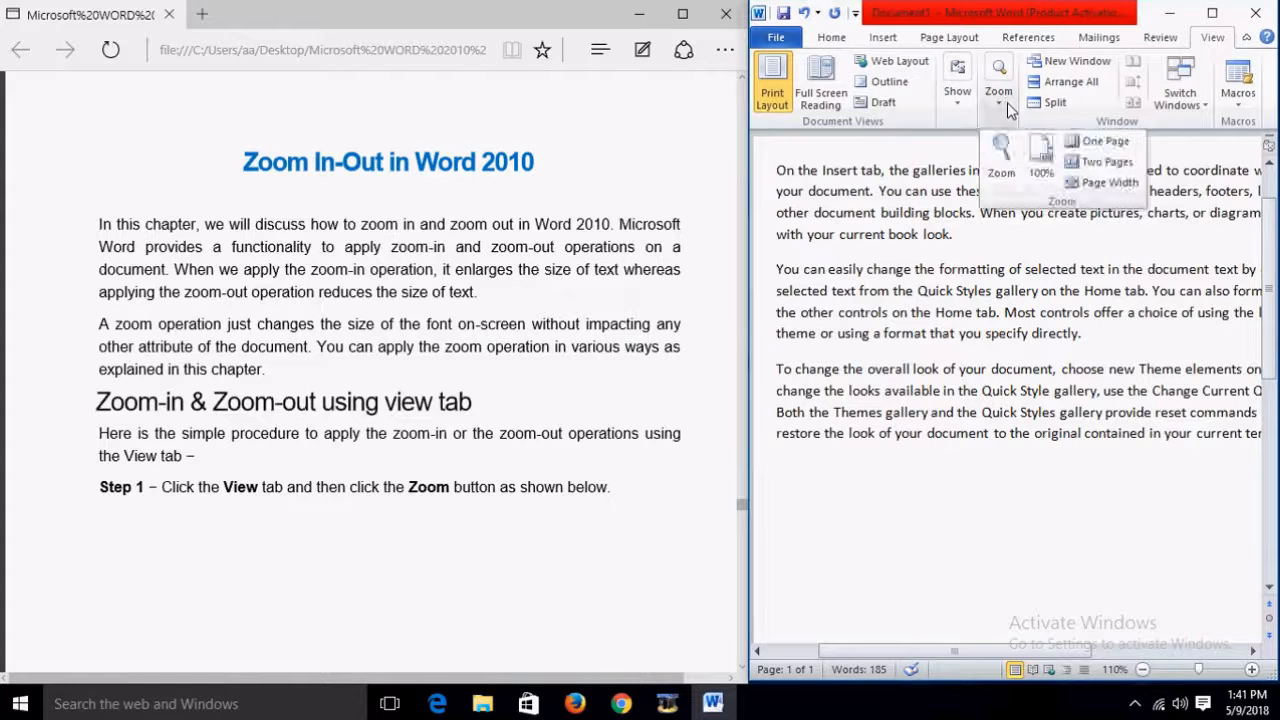
{"action": "left_click", "coordinate": [1002, 158]}
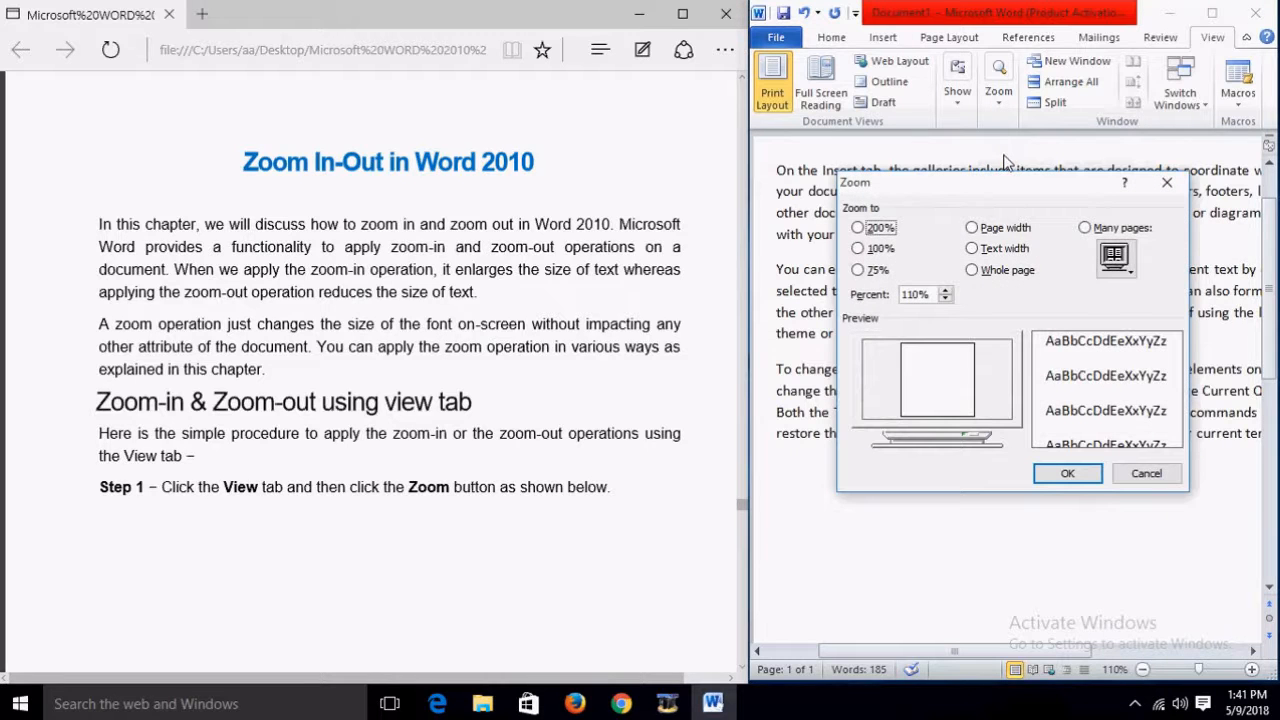
{"action": "left_click", "coordinate": [859, 228]}
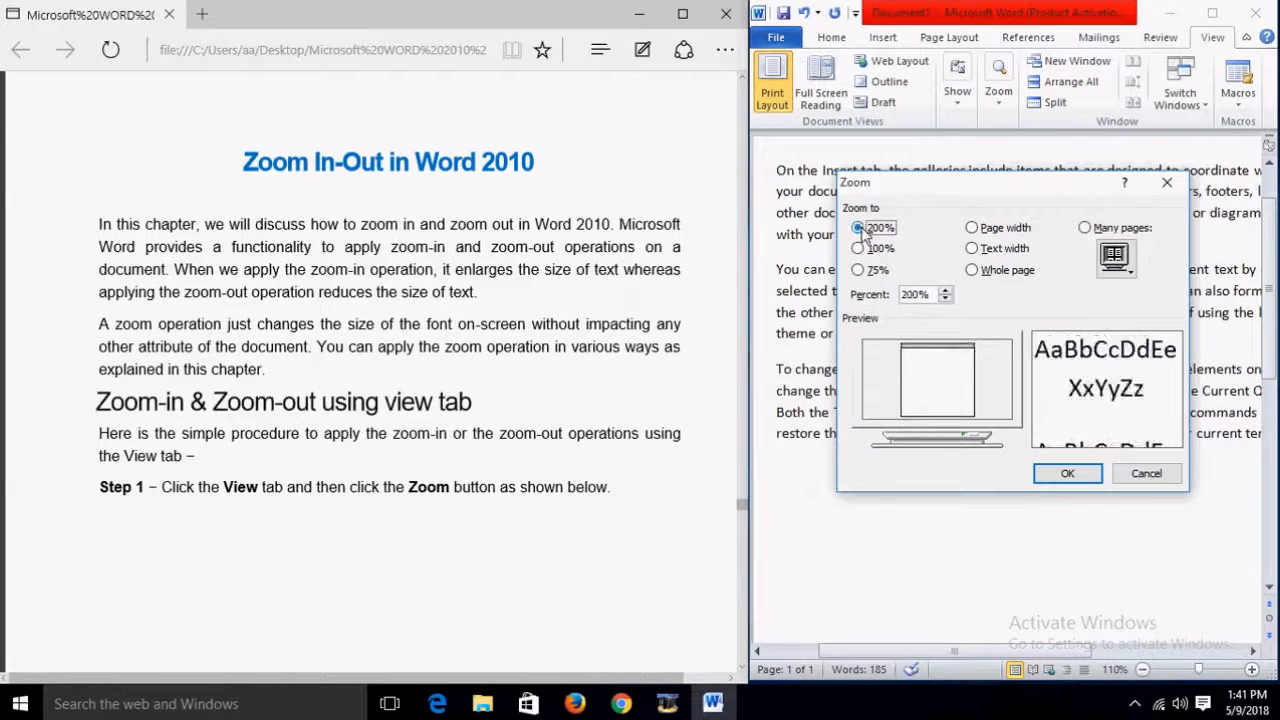
{"action": "left_click", "coordinate": [1065, 472]}
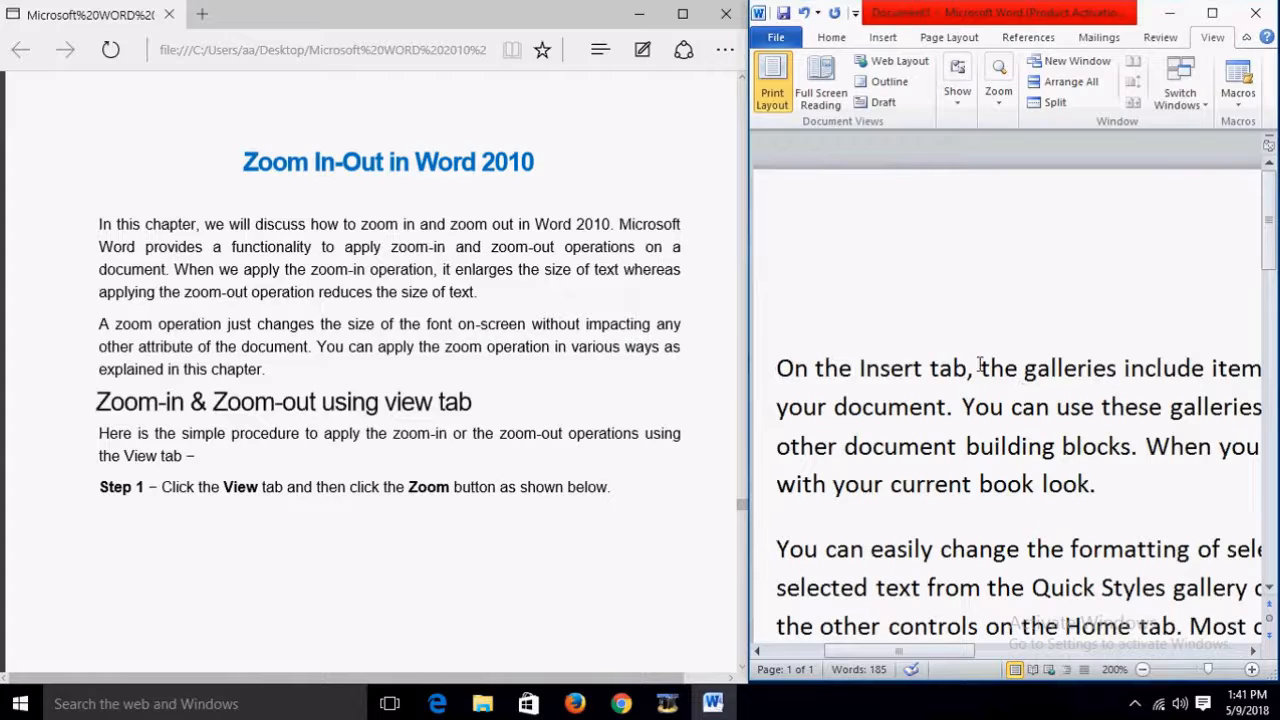
Step: Set the document zoom back to 100% in the Zoom dialog
{"action": "left_click", "coordinate": [998, 92]}
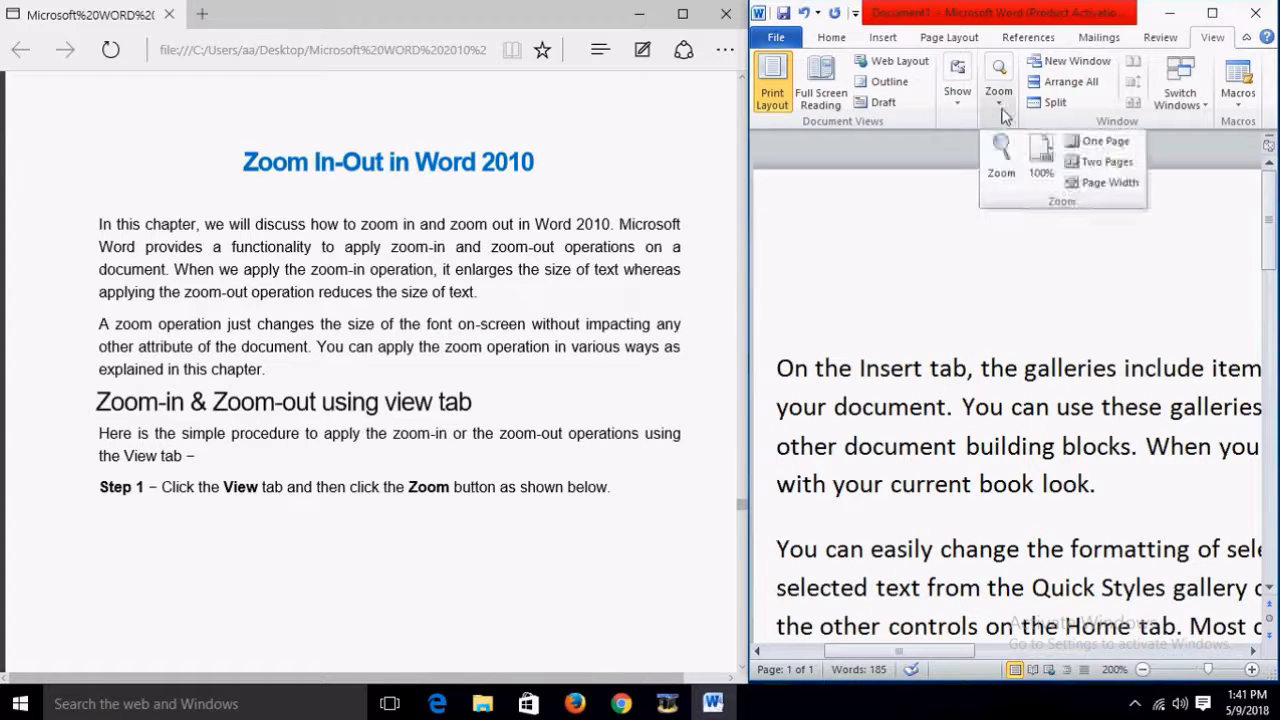
{"action": "left_click", "coordinate": [999, 151]}
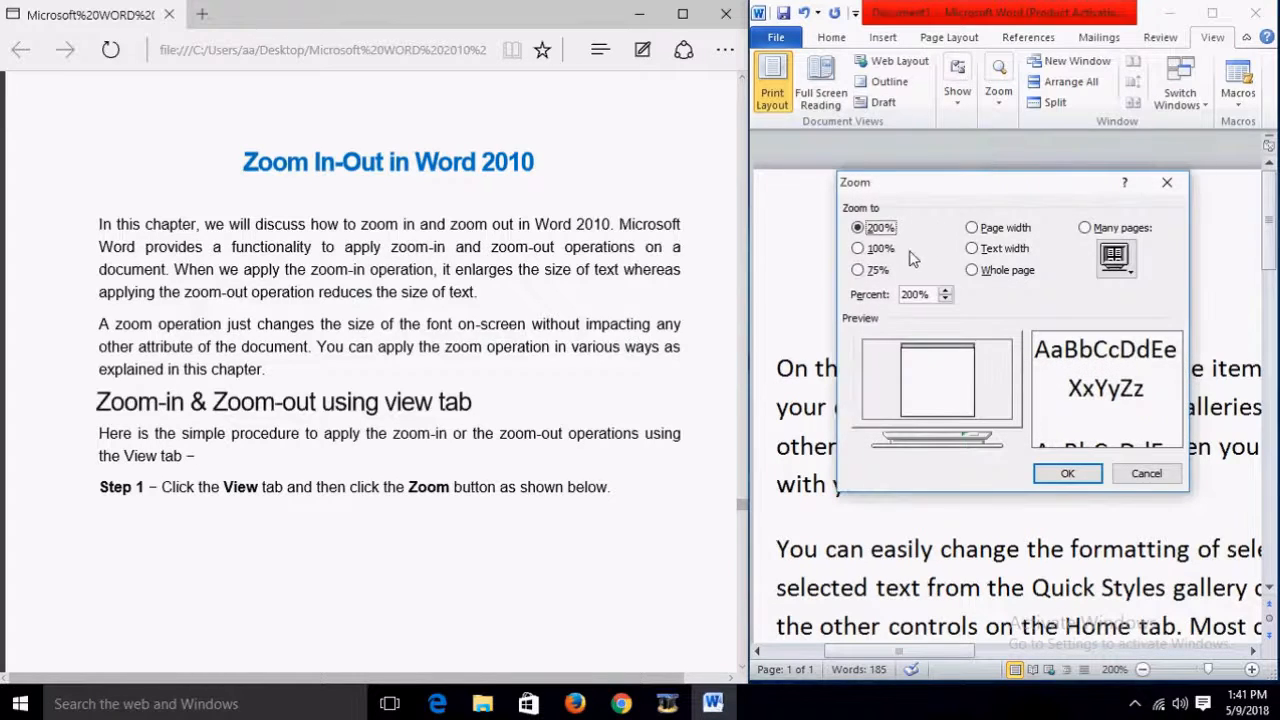
{"action": "left_click", "coordinate": [860, 249]}
{"action": "left_click", "coordinate": [1067, 473]}
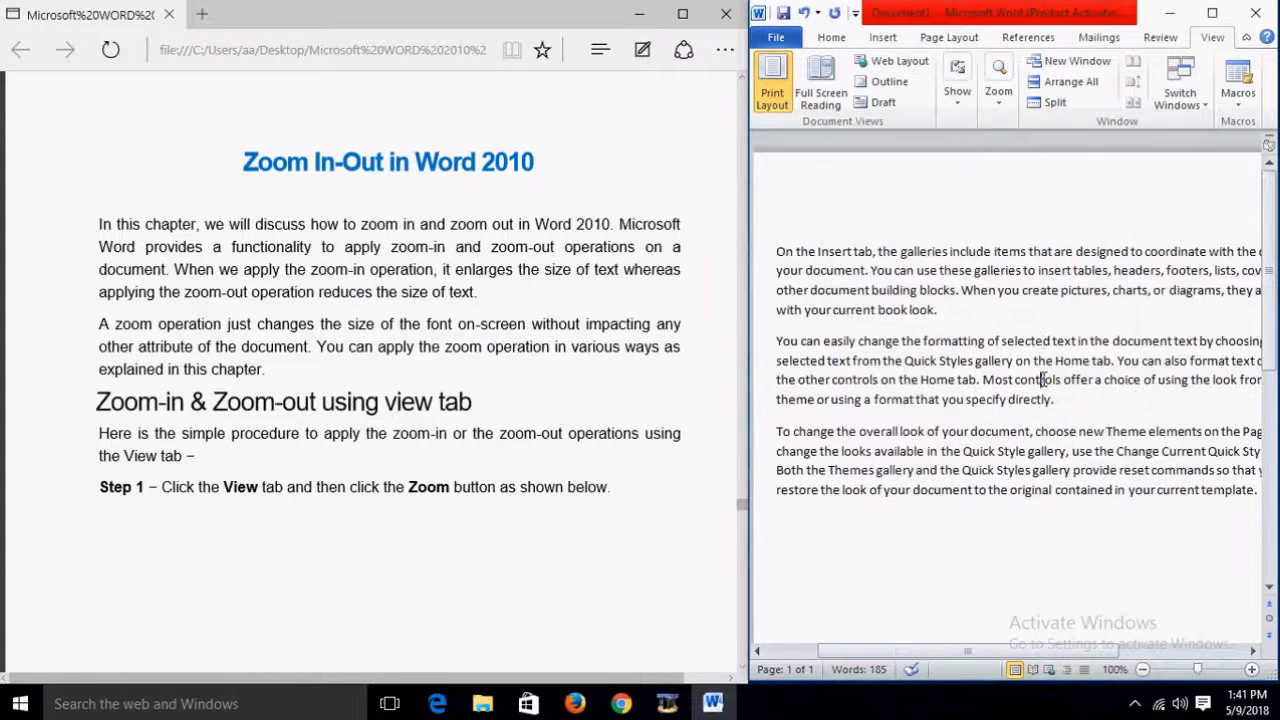
{"action": "scroll", "coordinate": [540, 330], "scroll_direction": "down", "scroll_amount": 3}
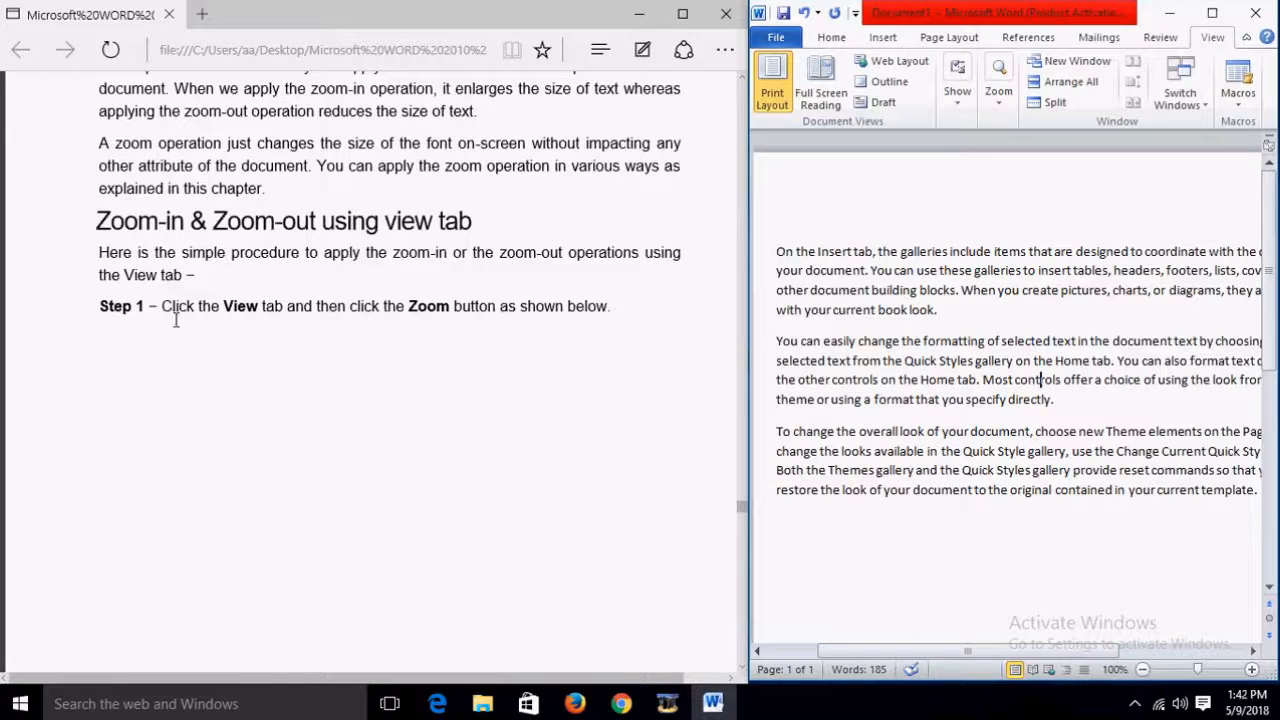
{"action": "scroll", "coordinate": [512, 314], "scroll_direction": "down", "scroll_amount": 10}
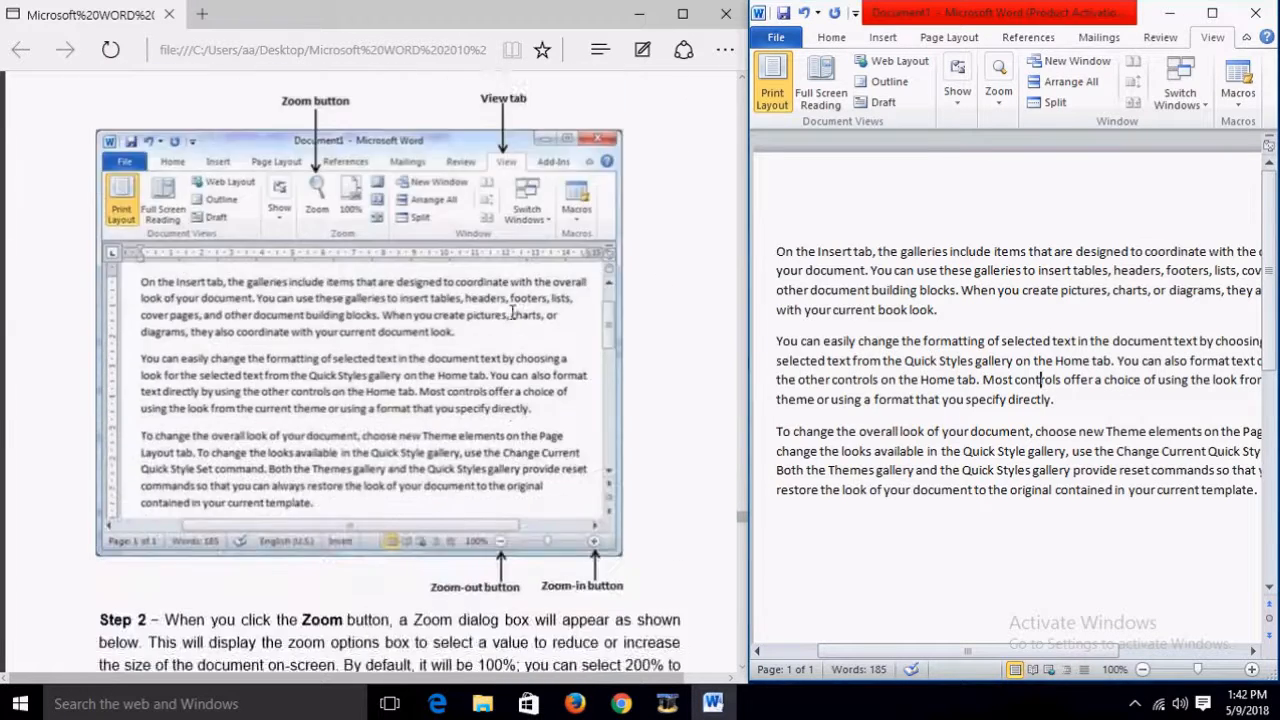
{"action": "scroll", "coordinate": [512, 312], "scroll_direction": "up", "scroll_amount": 2}
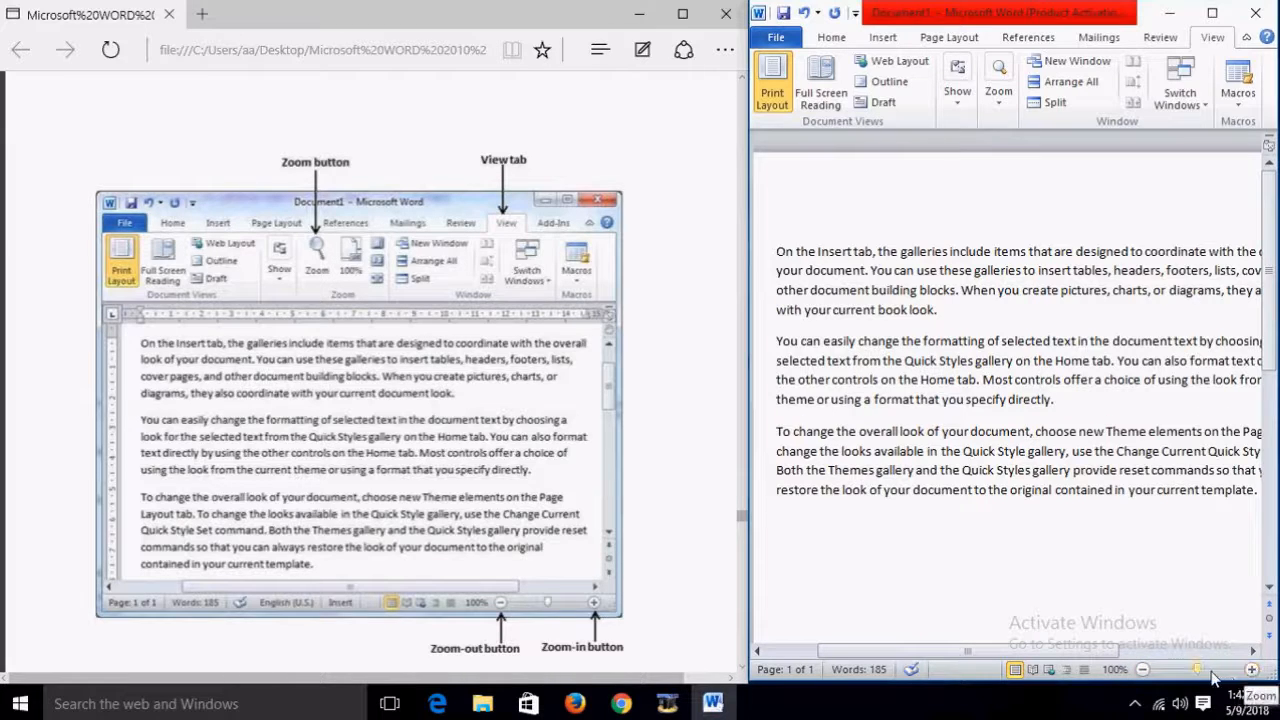
{"action": "left_click_drag", "start_coordinate": [1199, 677], "coordinate": [1197, 677]}
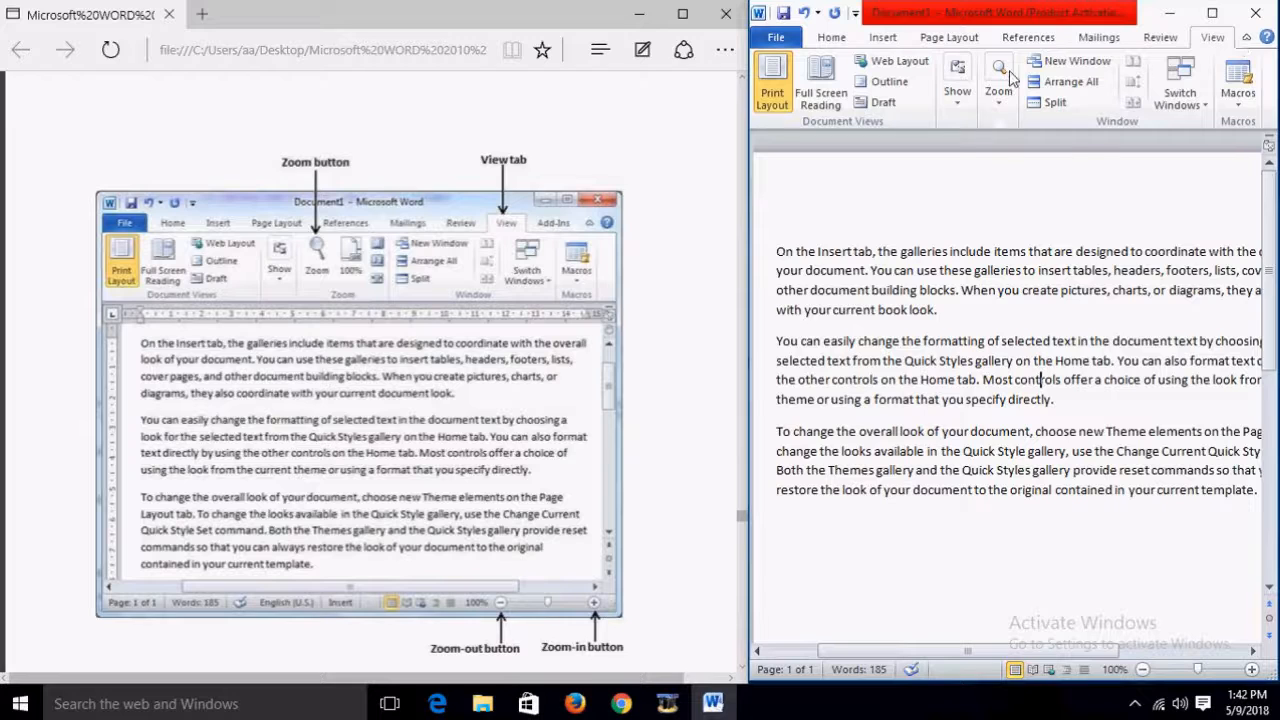
{"action": "left_click", "coordinate": [1002, 104]}
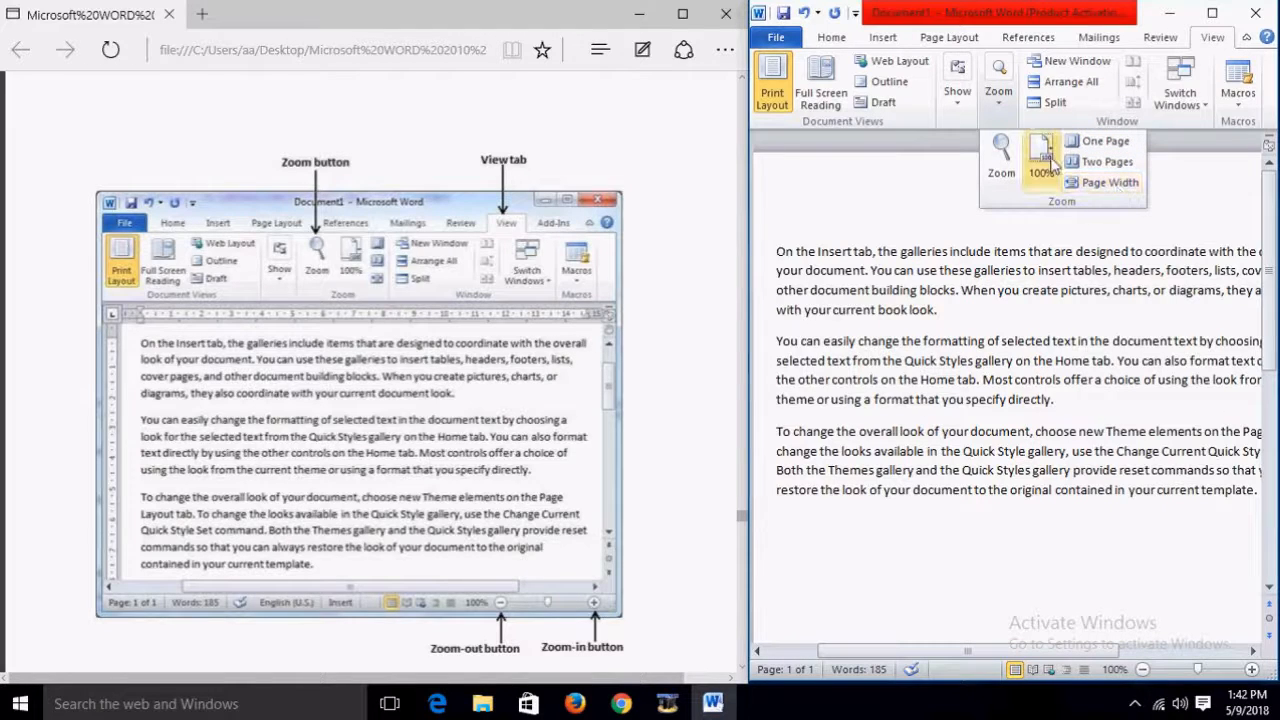
{"action": "left_click", "coordinate": [668, 270]}
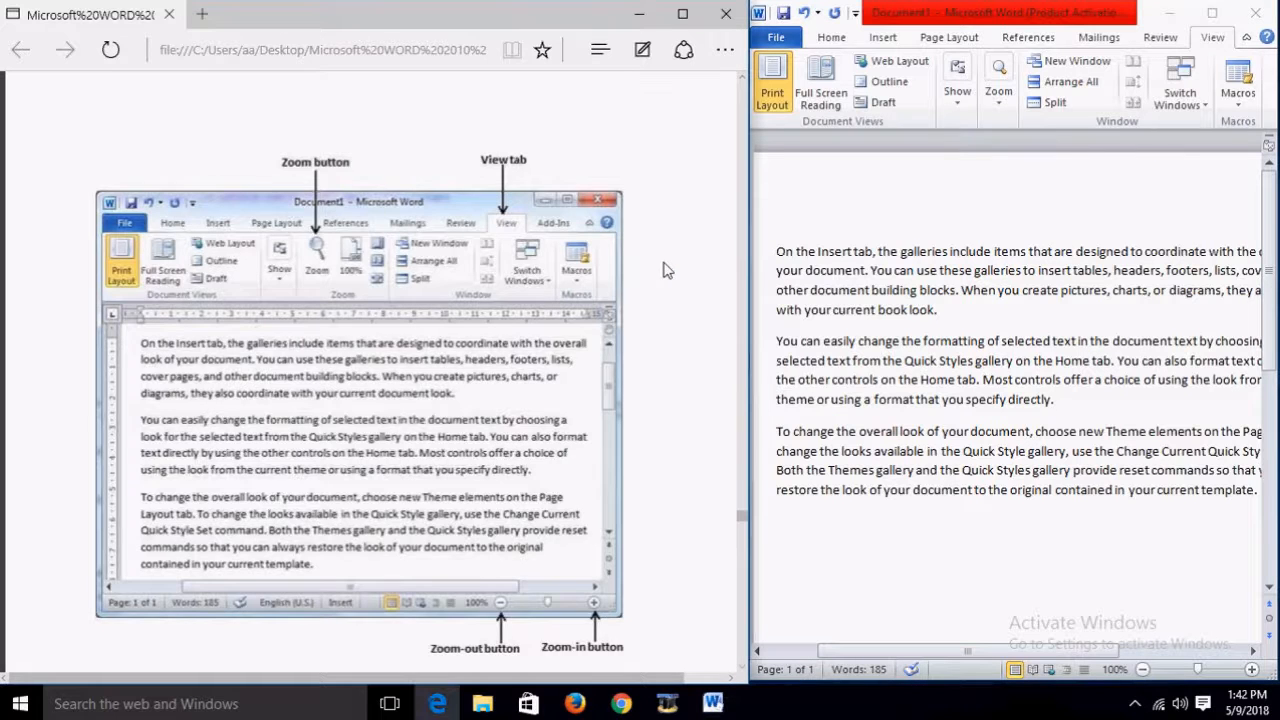
{"action": "scroll", "coordinate": [668, 270], "scroll_direction": "down", "scroll_amount": 5}
{"action": "scroll", "coordinate": [668, 270], "scroll_direction": "up", "scroll_amount": 3}
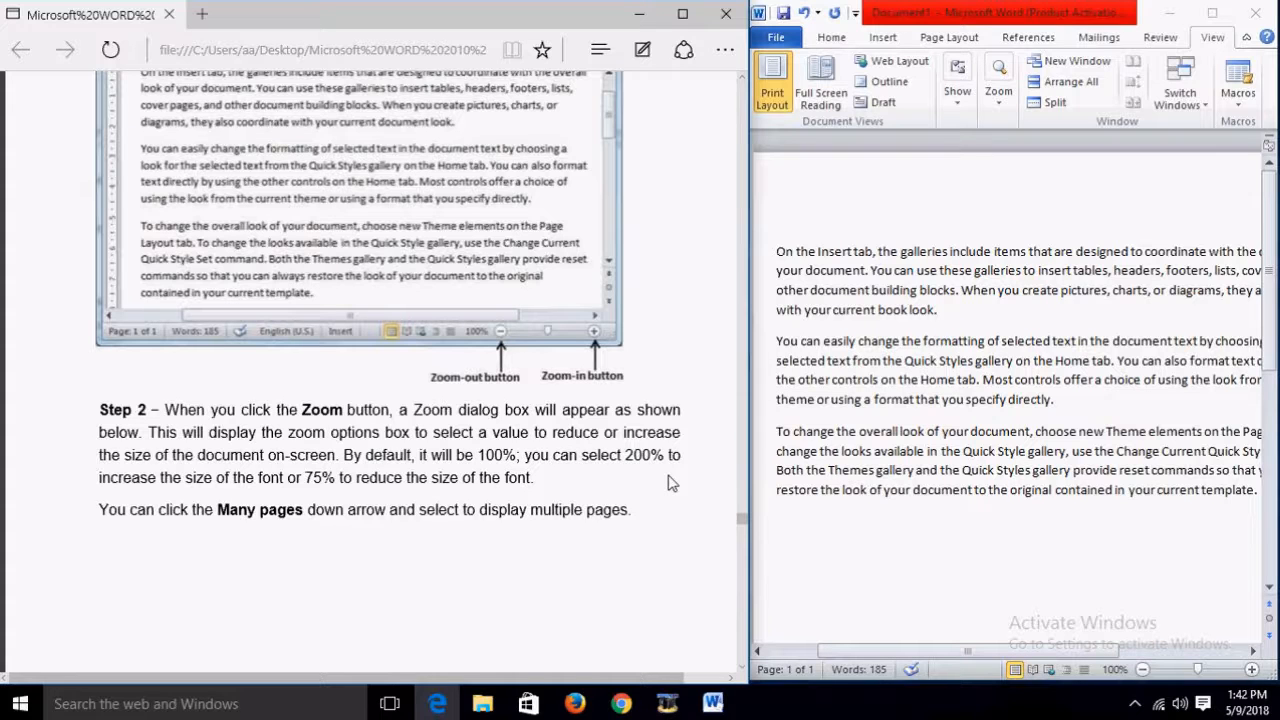
{"action": "scroll", "coordinate": [670, 483], "scroll_direction": "down", "scroll_amount": 3}
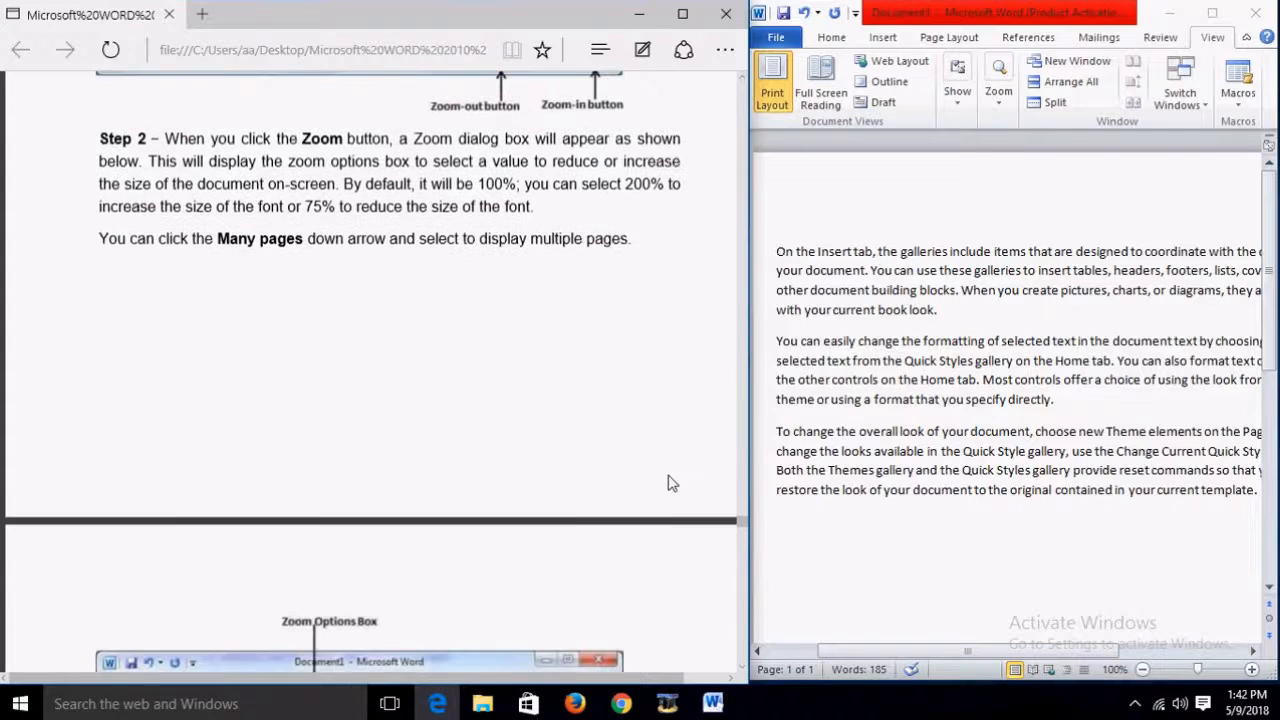
{"action": "scroll", "coordinate": [671, 483], "scroll_direction": "up", "scroll_amount": 2}
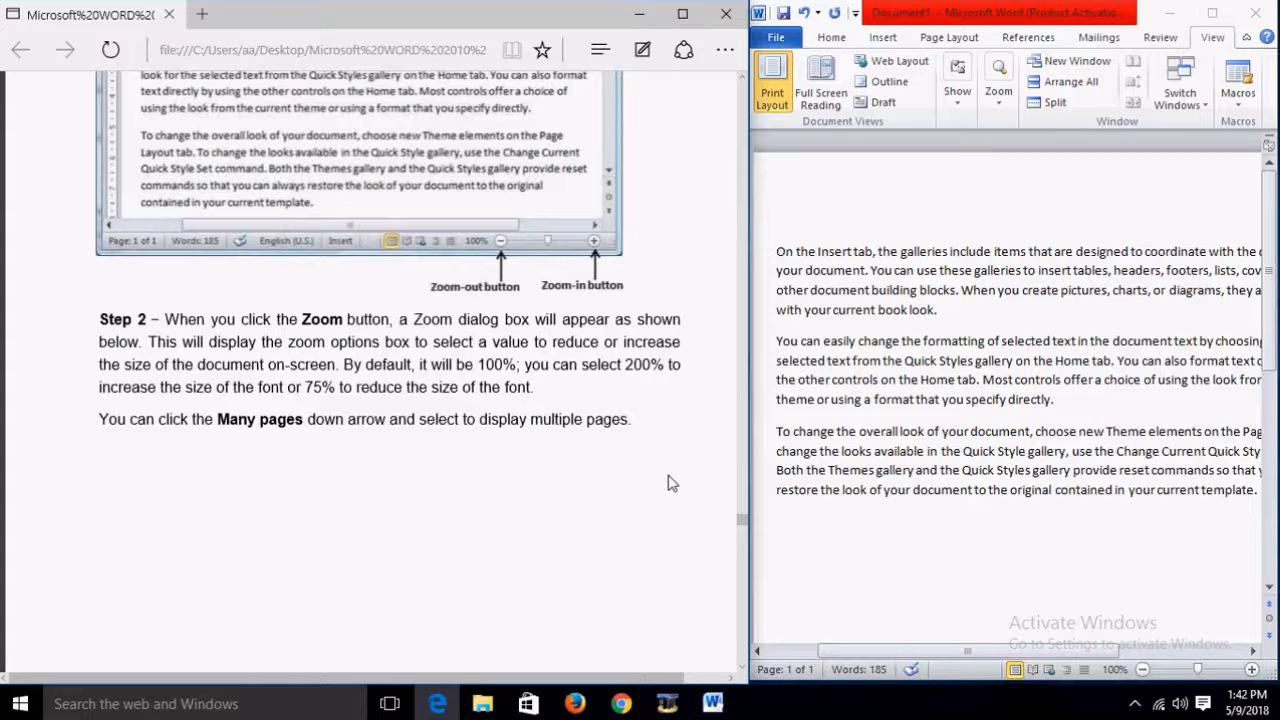
{"action": "scroll", "coordinate": [671, 483], "scroll_direction": "down", "scroll_amount": 8}
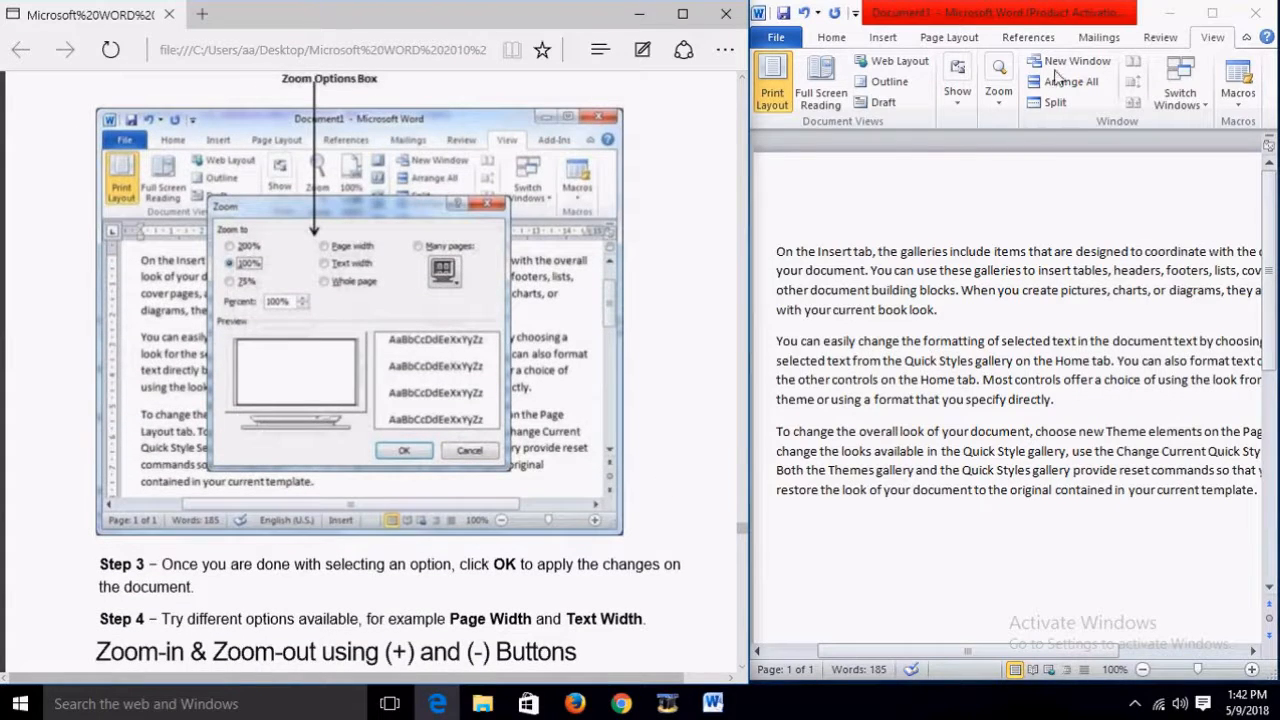
{"action": "left_click", "coordinate": [999, 104]}
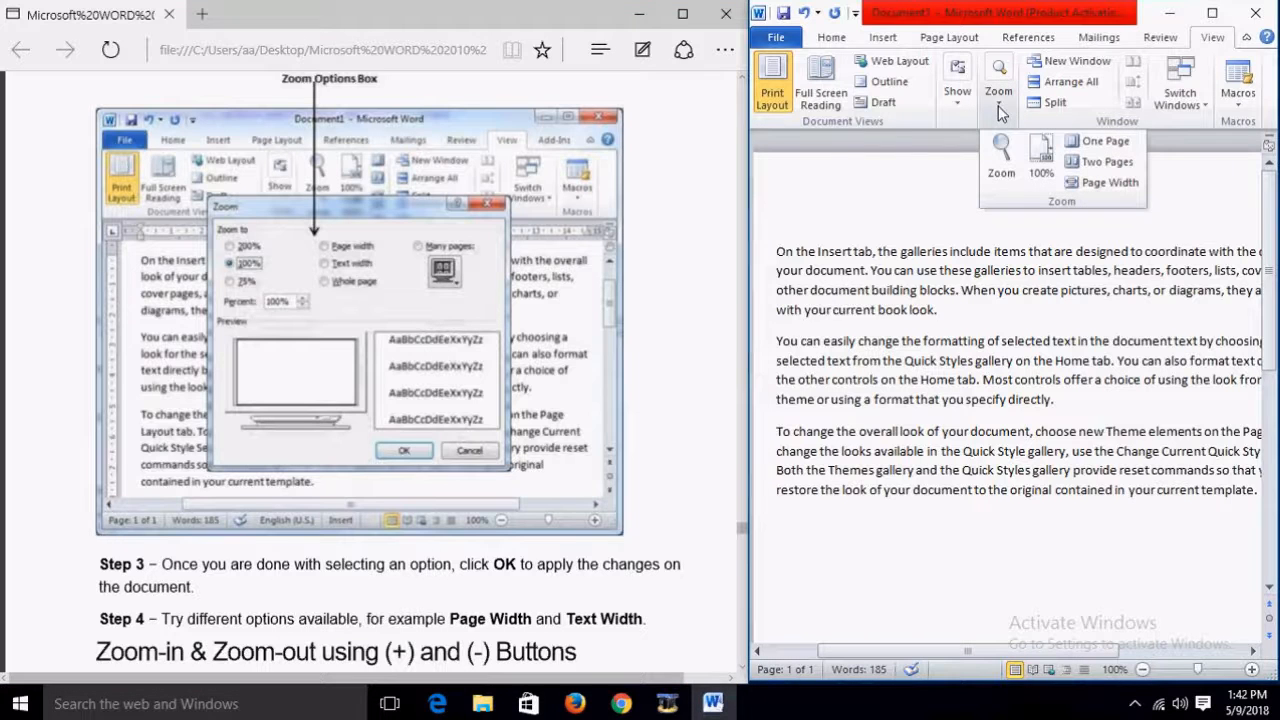
{"action": "left_click", "coordinate": [1003, 158]}
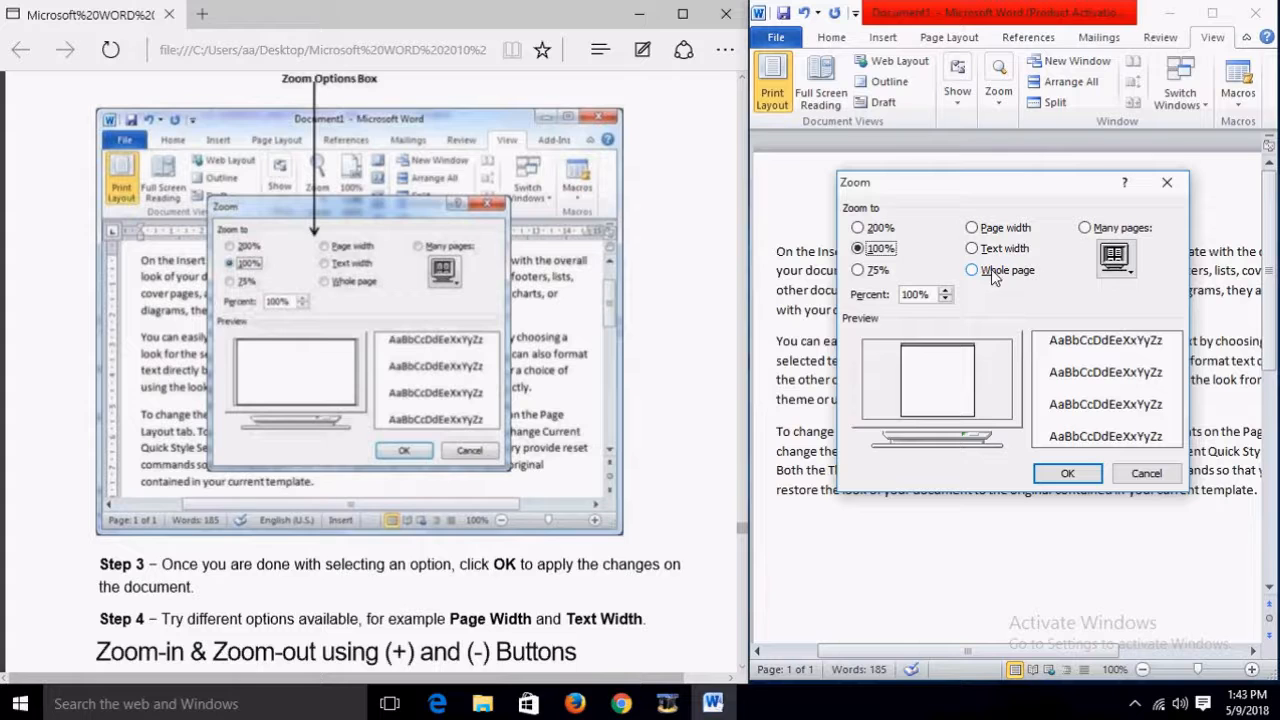
{"action": "left_click", "coordinate": [1086, 470]}
{"action": "scroll", "coordinate": [585, 440], "scroll_direction": "down", "scroll_amount": 5}
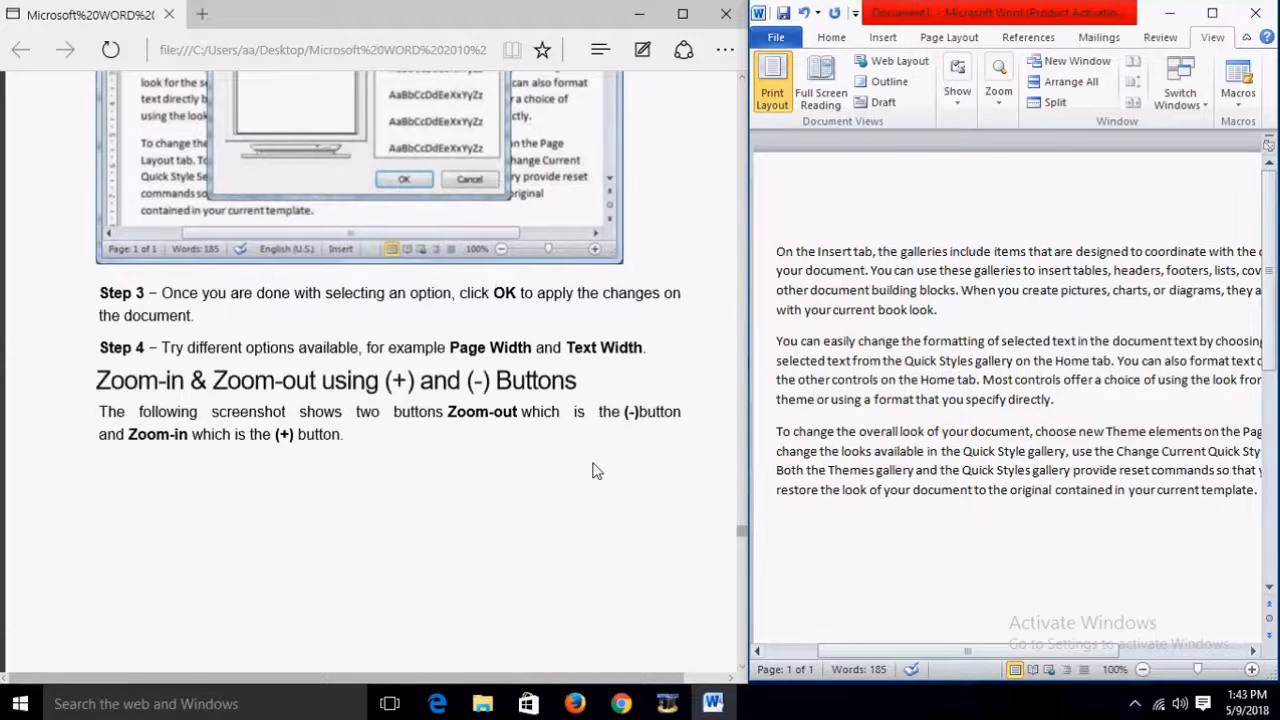
Step: Zoom out once to 90% with the status-bar button, then zoom in five times to 140%
{"action": "scroll", "coordinate": [596, 470], "scroll_direction": "down", "scroll_amount": 4}
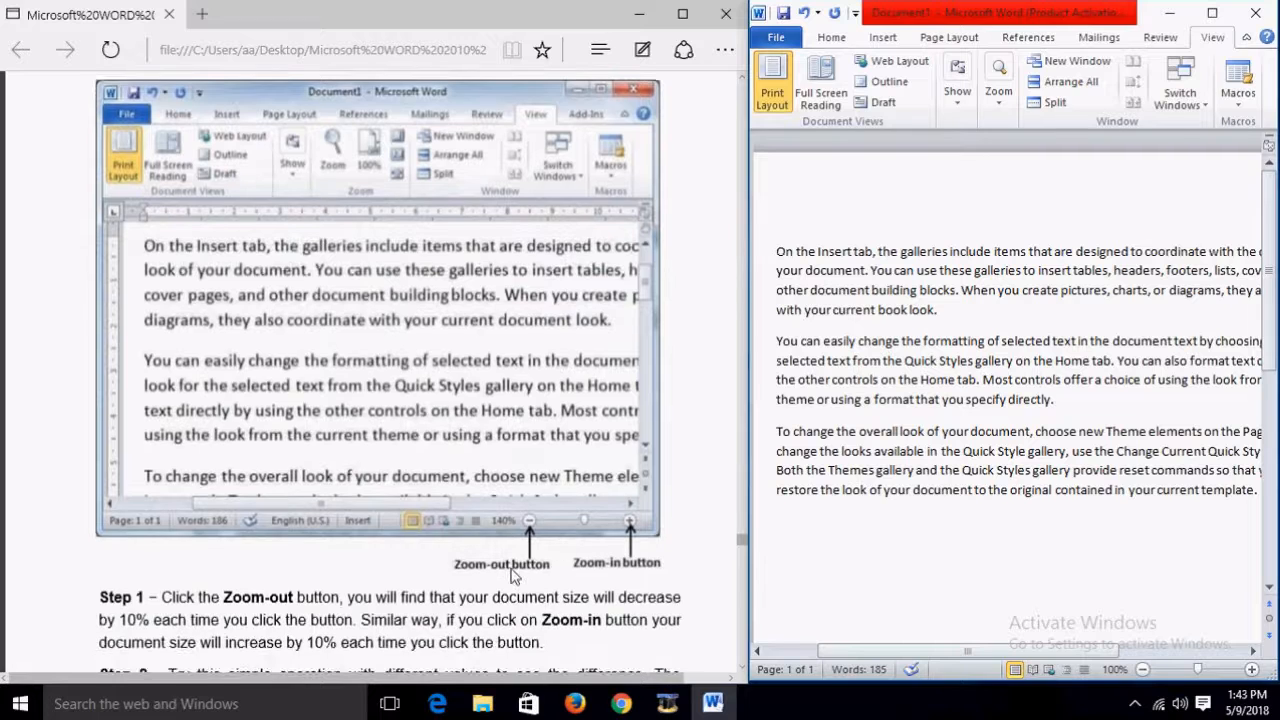
{"action": "scroll", "coordinate": [636, 576], "scroll_direction": "down", "scroll_amount": 3}
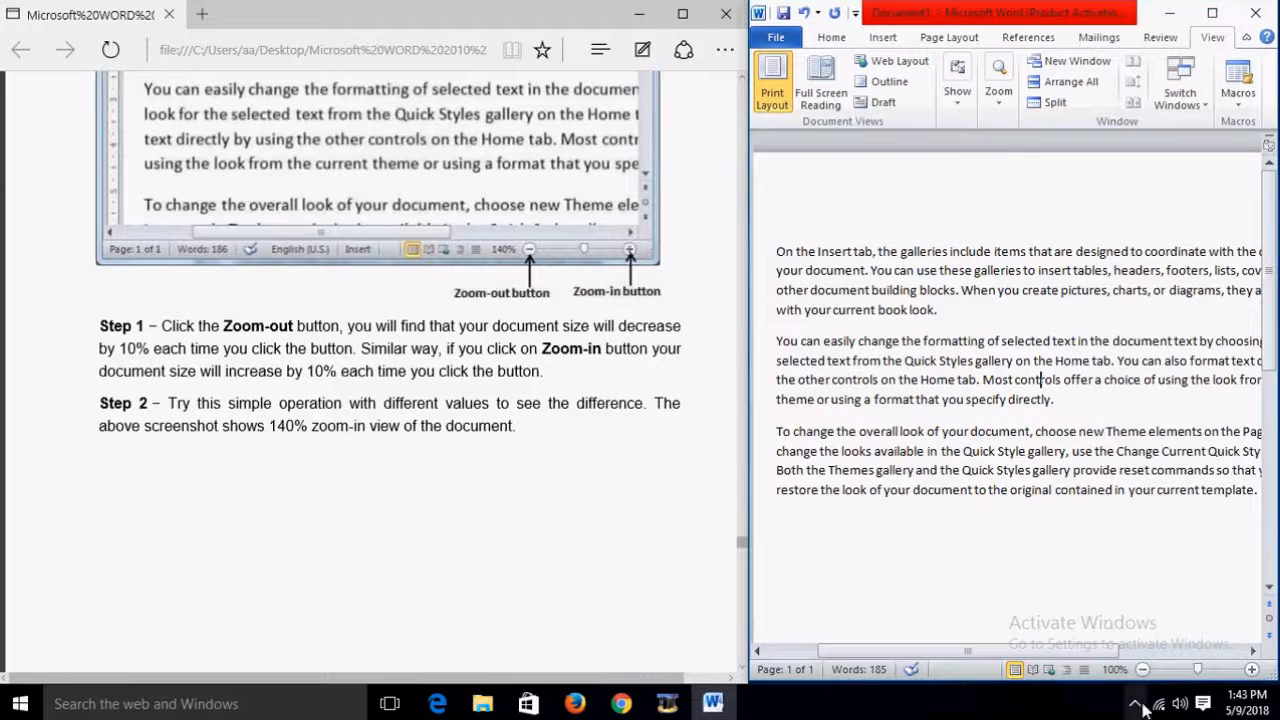
{"action": "left_click", "coordinate": [1143, 669]}
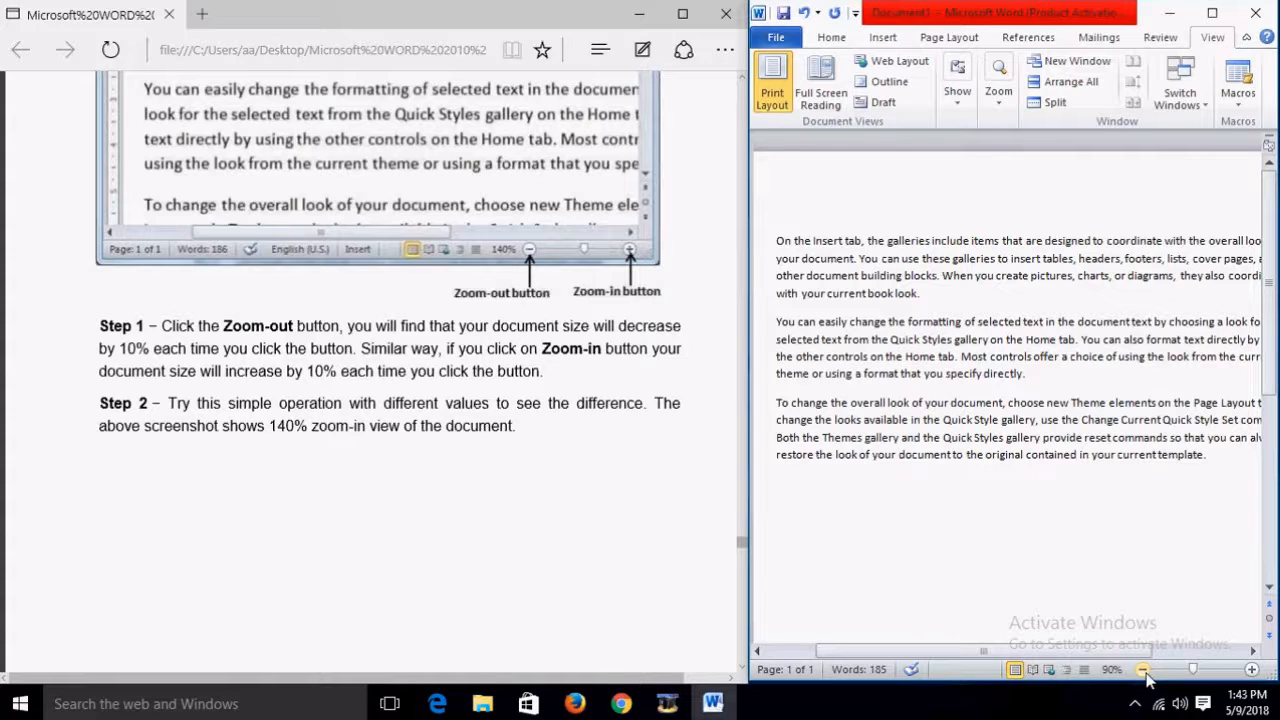
{"action": "left_click", "coordinate": [1251, 670]}
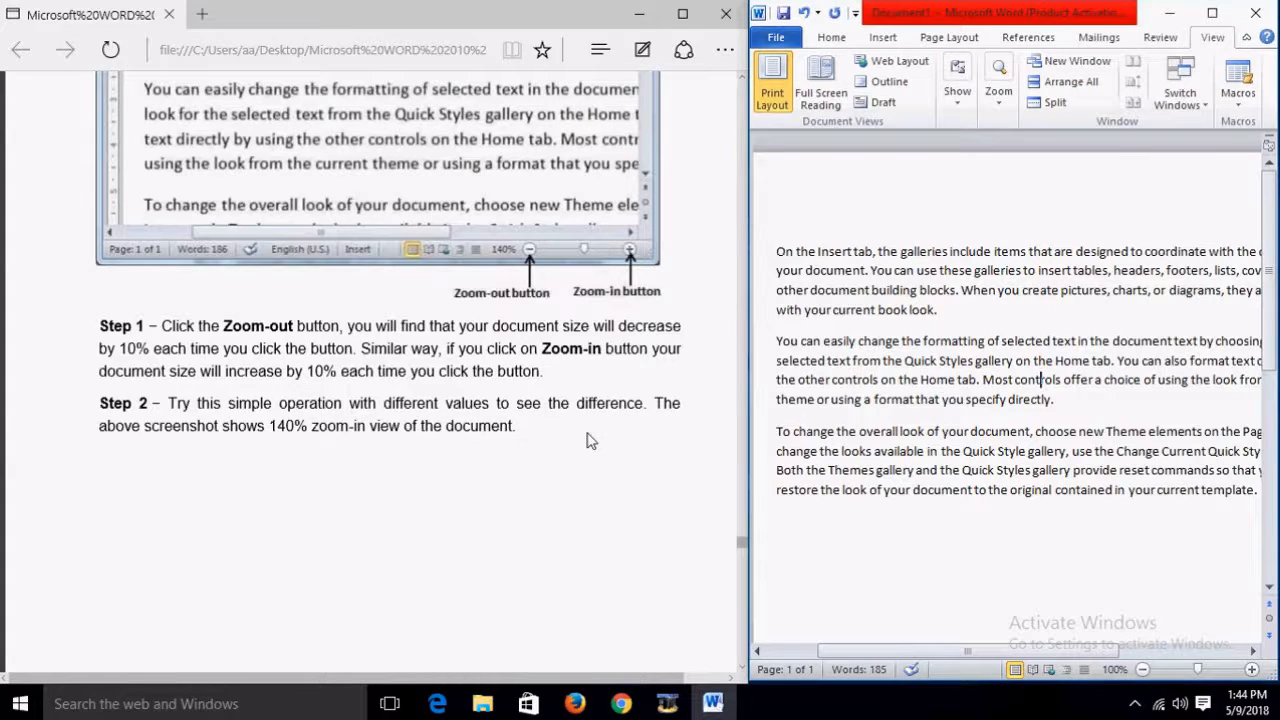
{"action": "left_click", "coordinate": [1251, 669]}
{"action": "left_click", "coordinate": [1251, 669]}
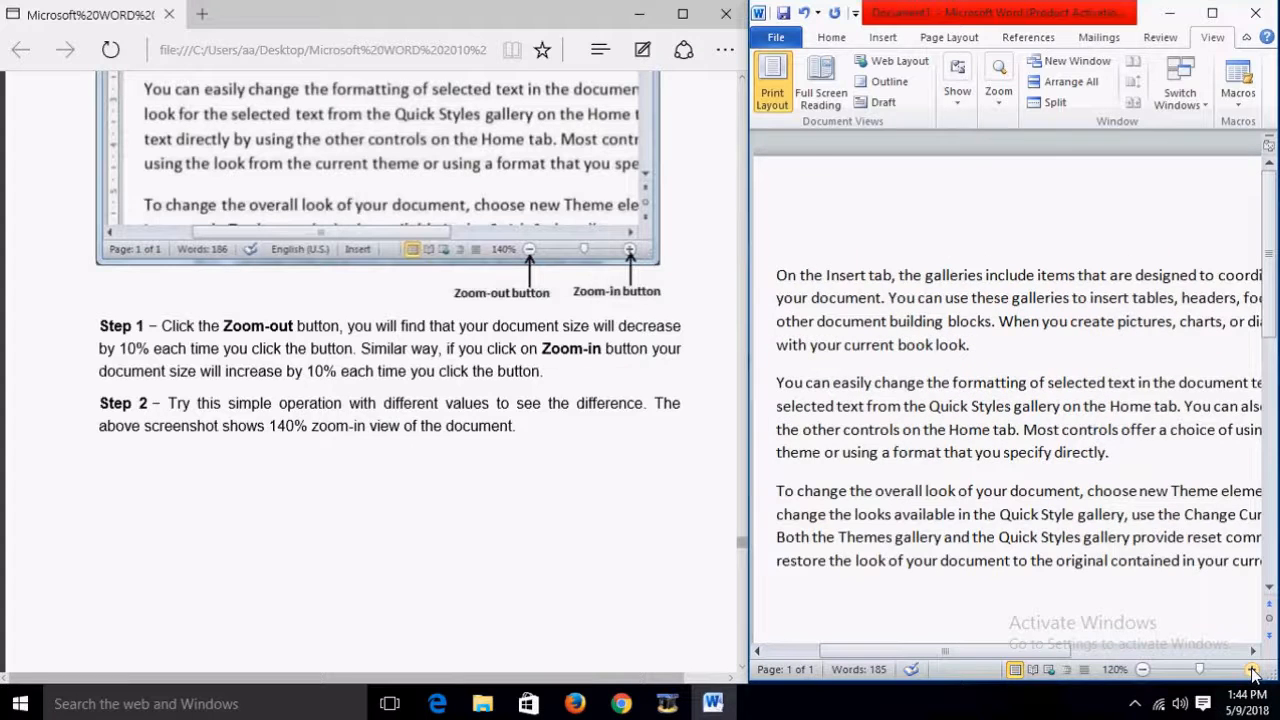
{"action": "left_click", "coordinate": [1251, 669]}
{"action": "left_click", "coordinate": [1251, 669]}
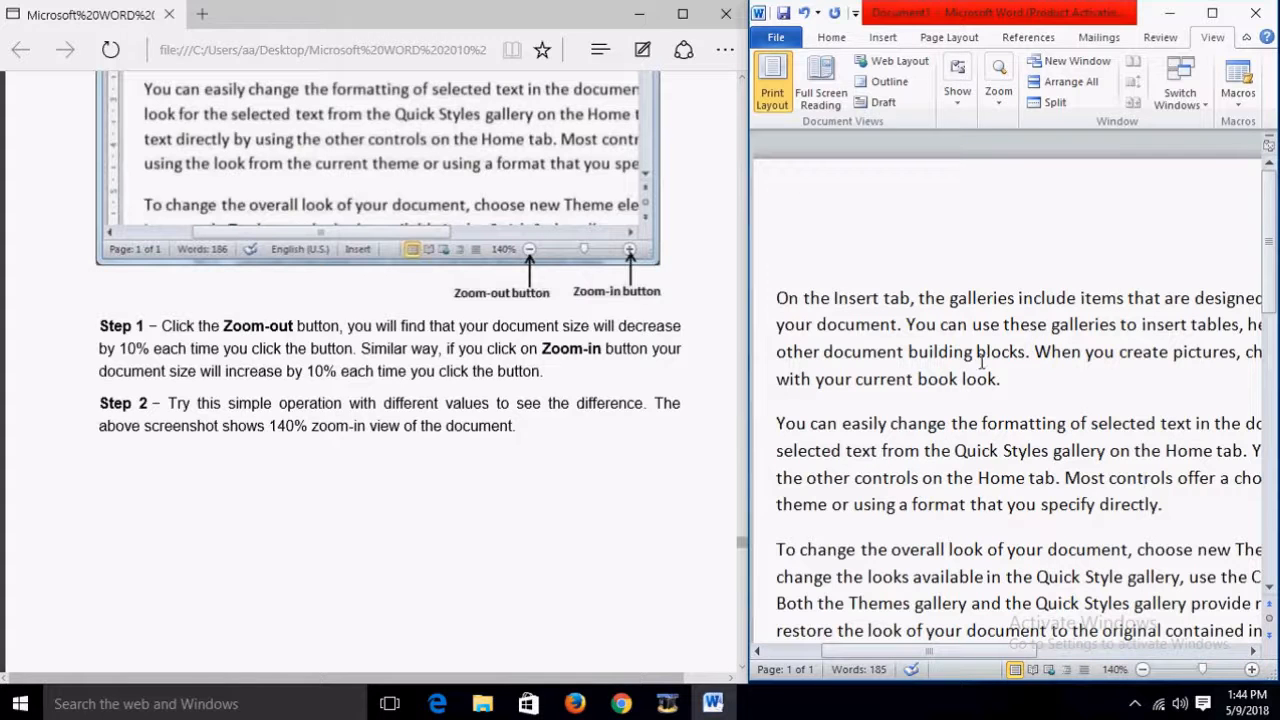
{"action": "scroll", "coordinate": [466, 500], "scroll_direction": "down", "scroll_amount": 5}
{"action": "scroll", "coordinate": [466, 508], "scroll_direction": "down", "scroll_amount": 3}
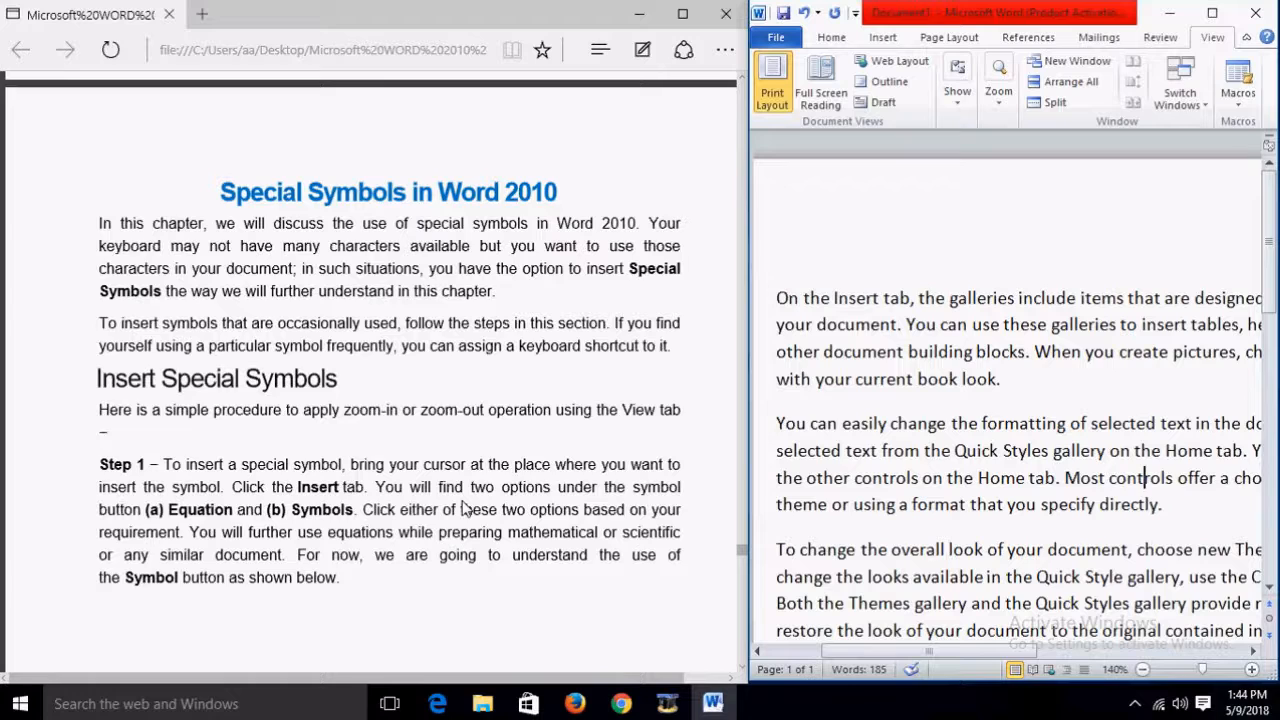
Step: Place the cursor after 'book look.' at the end of the first paragraph and show the Insert tab
{"action": "scroll", "coordinate": [466, 508], "scroll_direction": "down", "scroll_amount": 1}
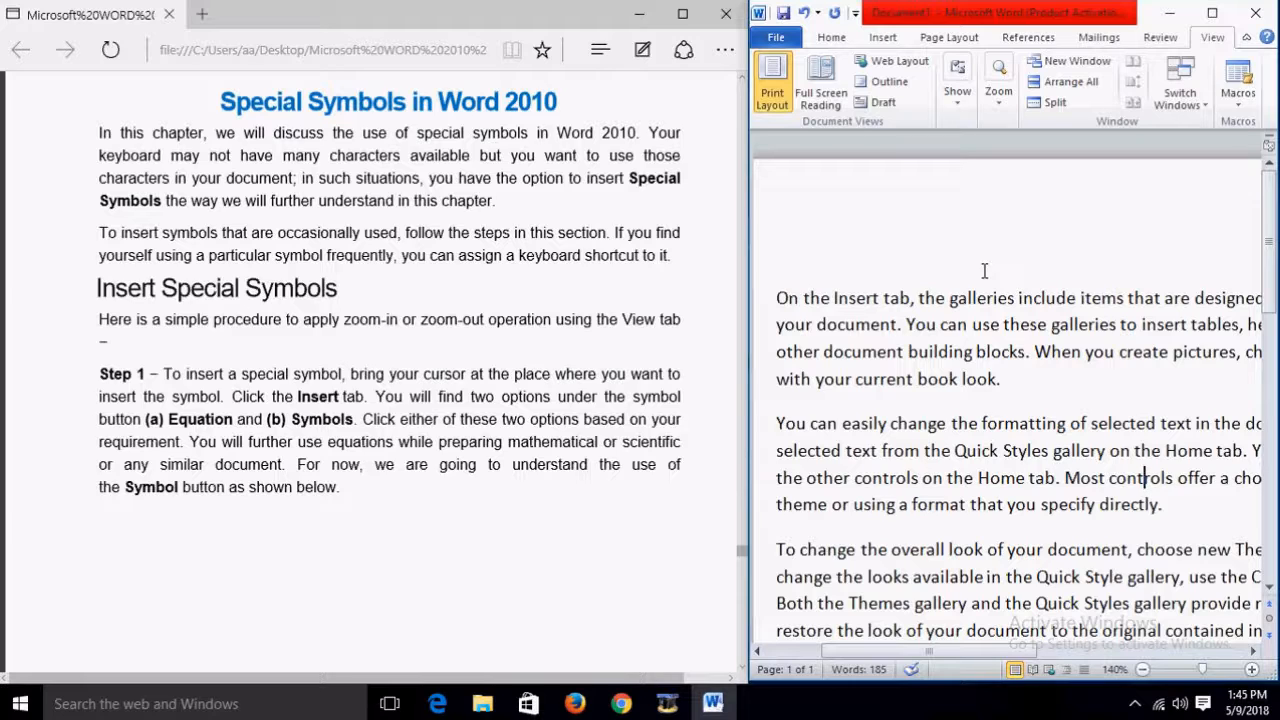
{"action": "left_click", "coordinate": [1032, 384]}
{"action": "left_click", "coordinate": [886, 40]}
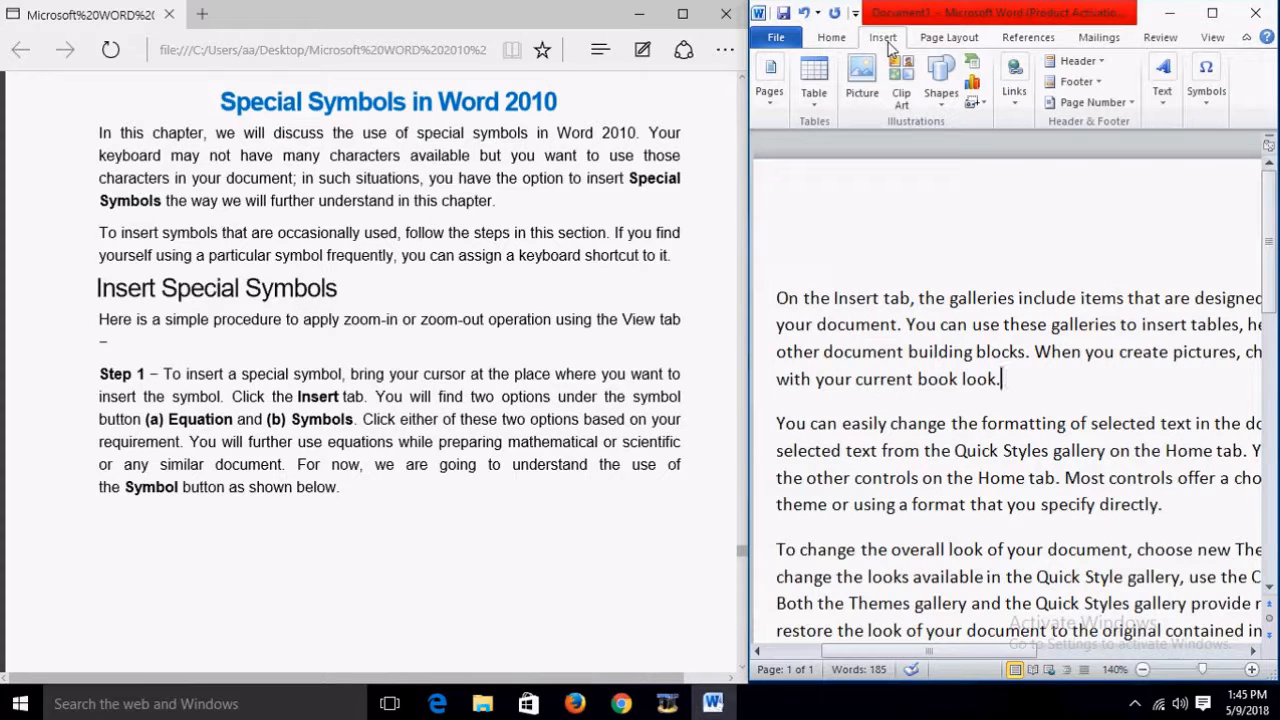
Step: Browse the built-in Equation gallery, then show the list of common symbols
{"action": "left_click", "coordinate": [1206, 100]}
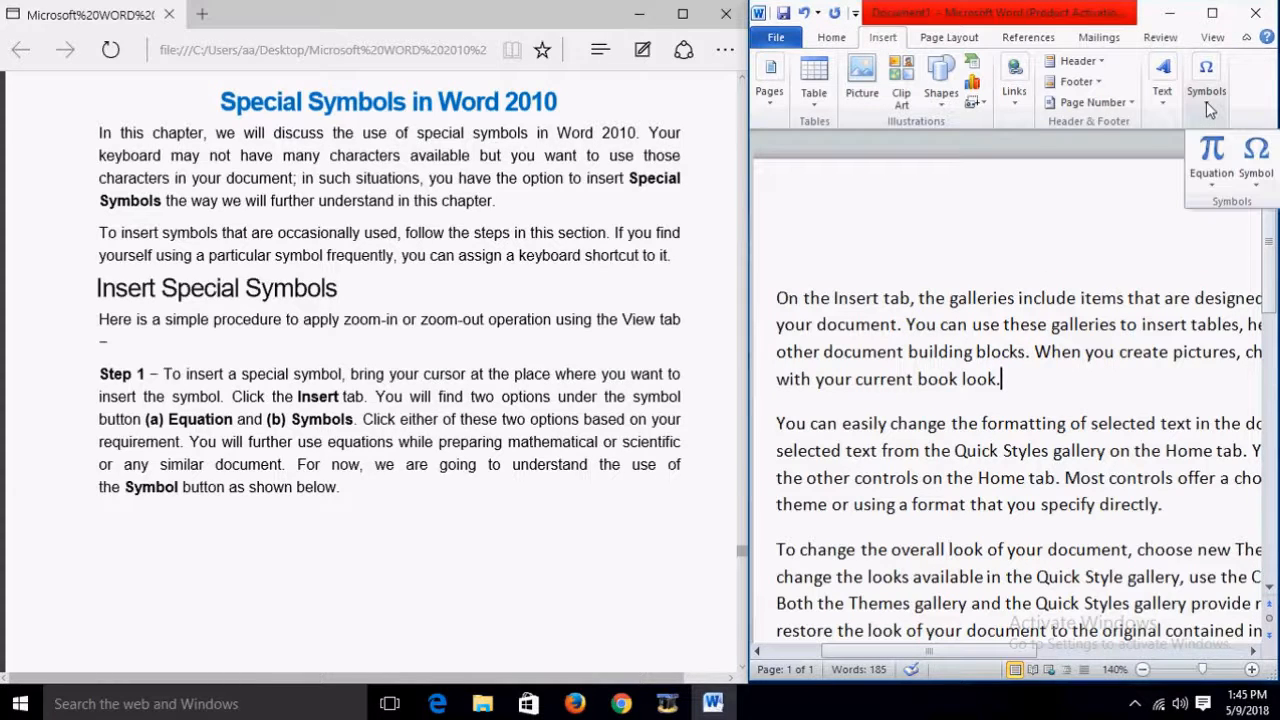
{"action": "left_click", "coordinate": [1212, 180]}
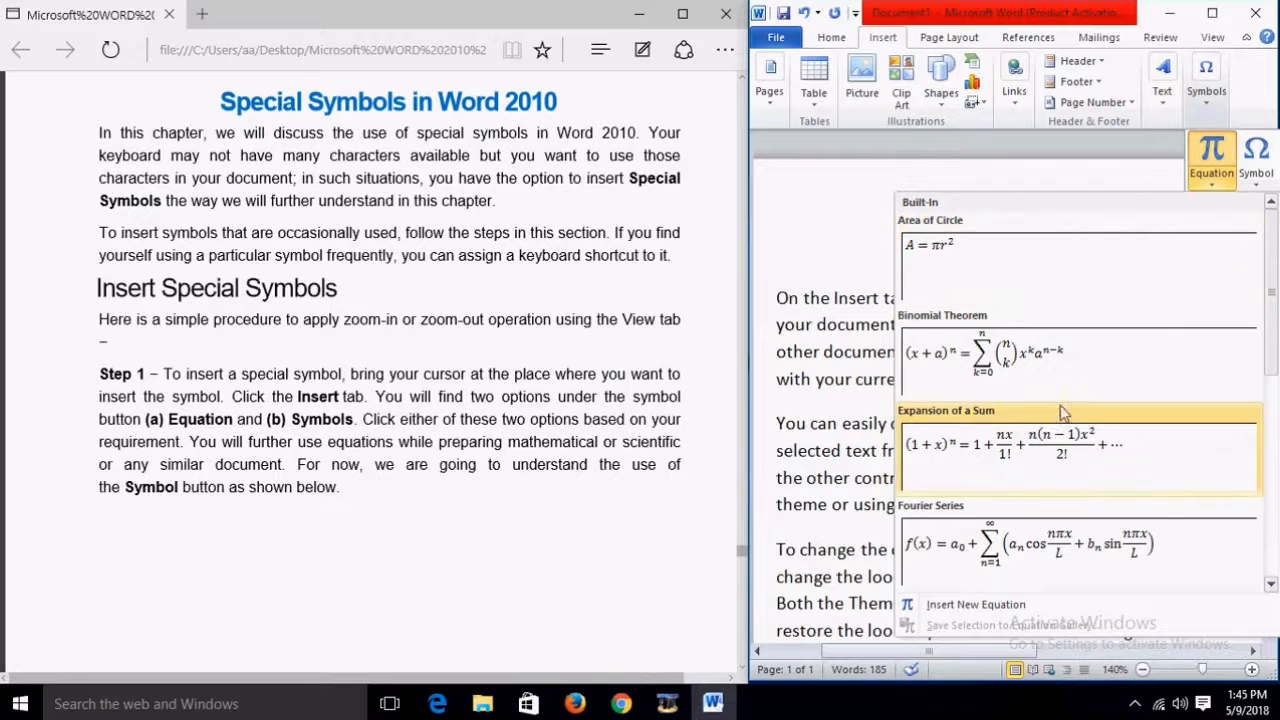
{"action": "scroll", "coordinate": [1095, 430], "scroll_direction": "down", "scroll_amount": 5}
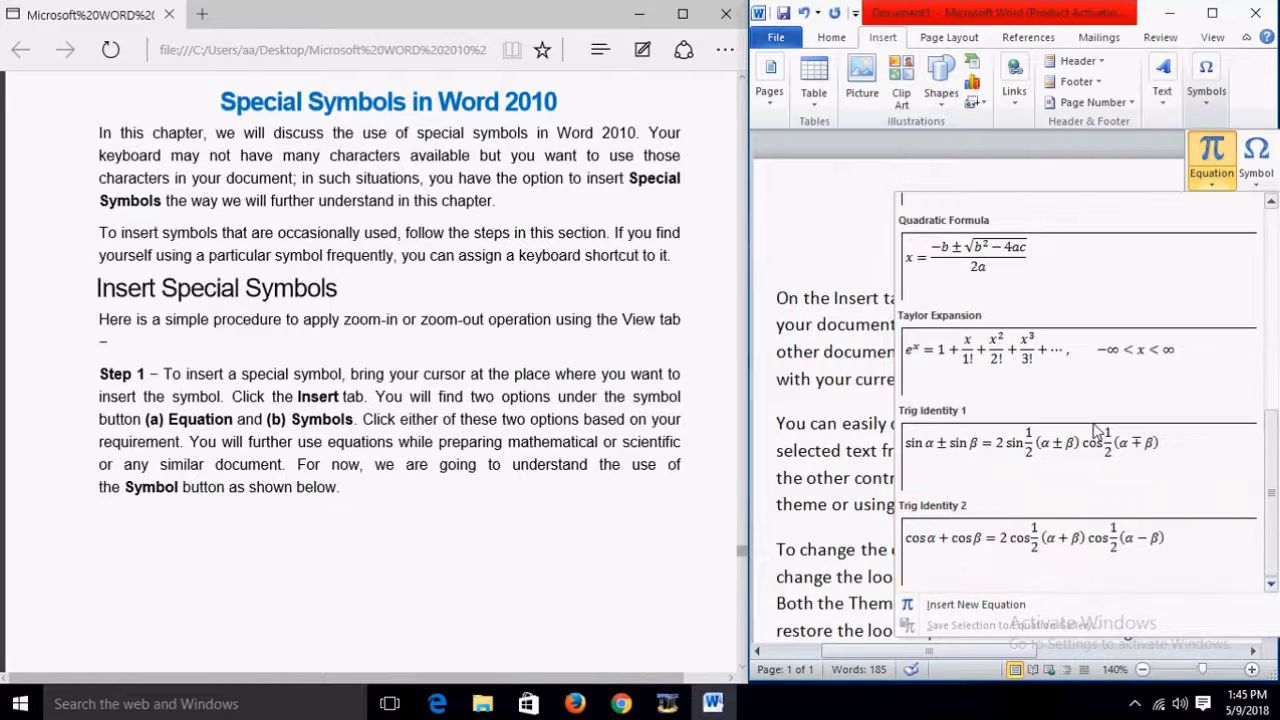
{"action": "scroll", "coordinate": [1095, 430], "scroll_direction": "up", "scroll_amount": 5}
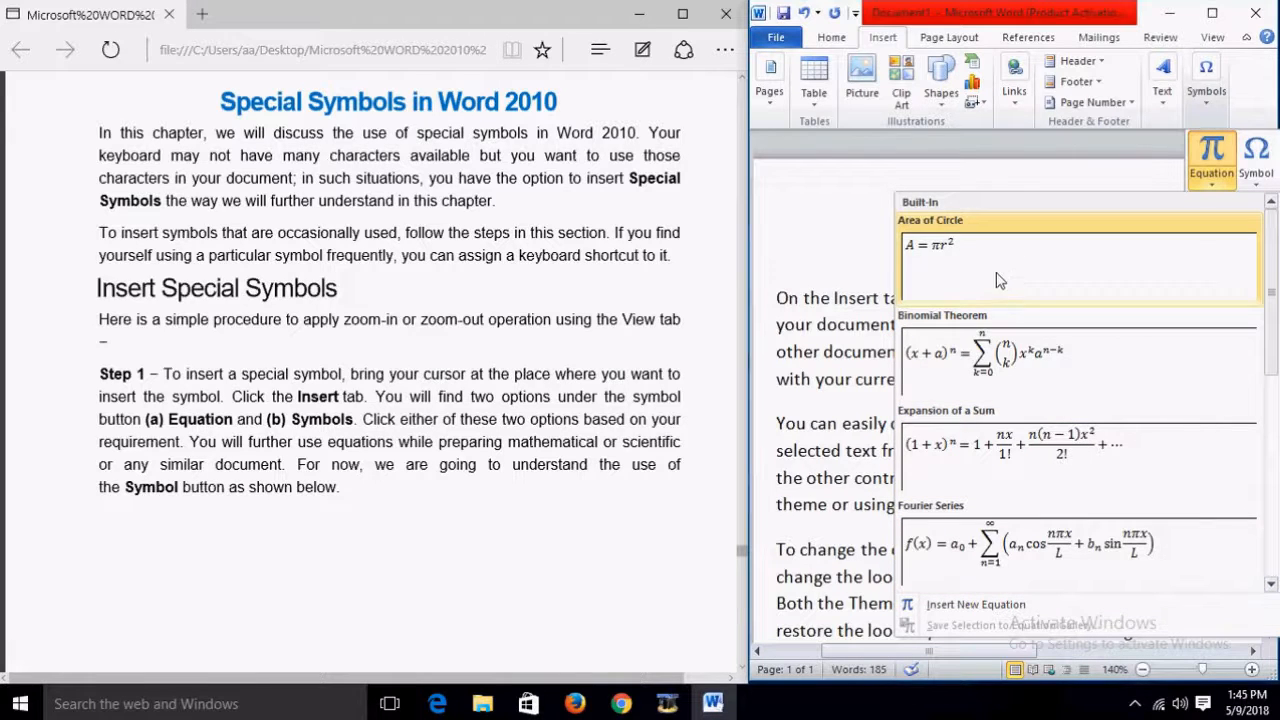
{"action": "left_click", "coordinate": [1256, 165]}
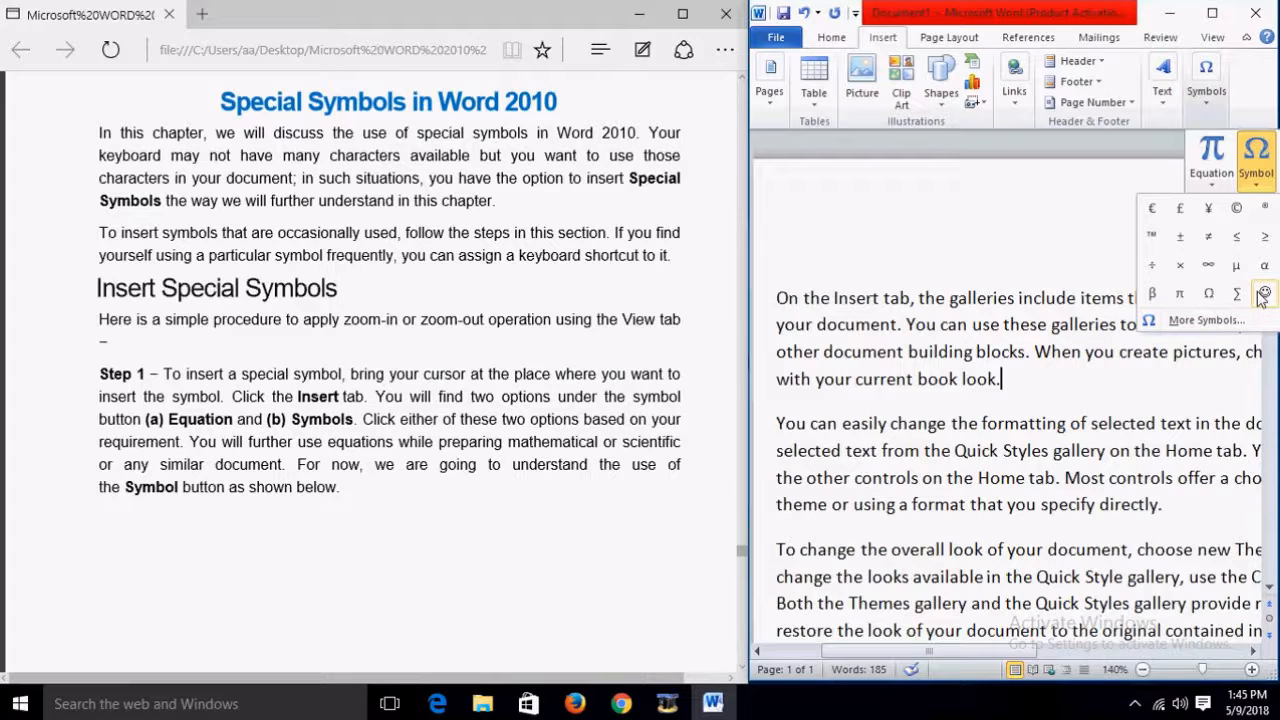
Step: Insert two Pound Signs (£) after 'book look.' from the More Symbols dialog
{"action": "left_click", "coordinate": [1224, 318]}
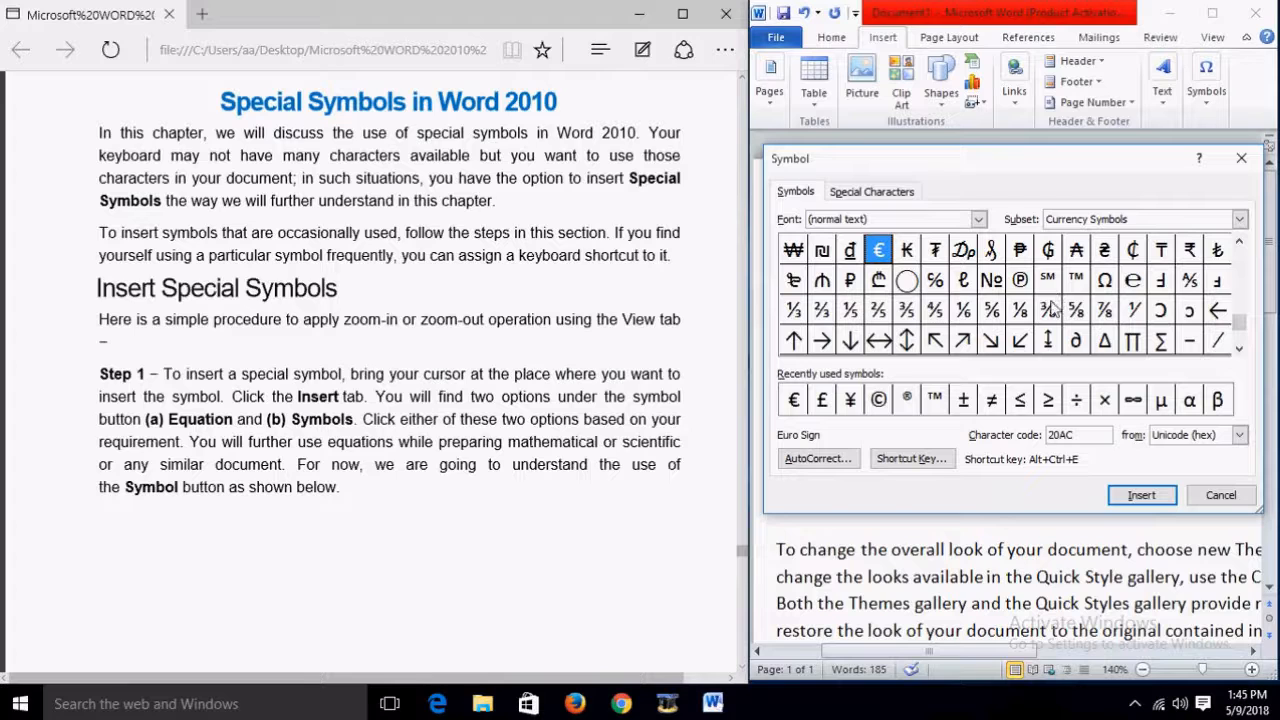
{"action": "scroll", "coordinate": [400, 418], "scroll_direction": "down", "scroll_amount": 10}
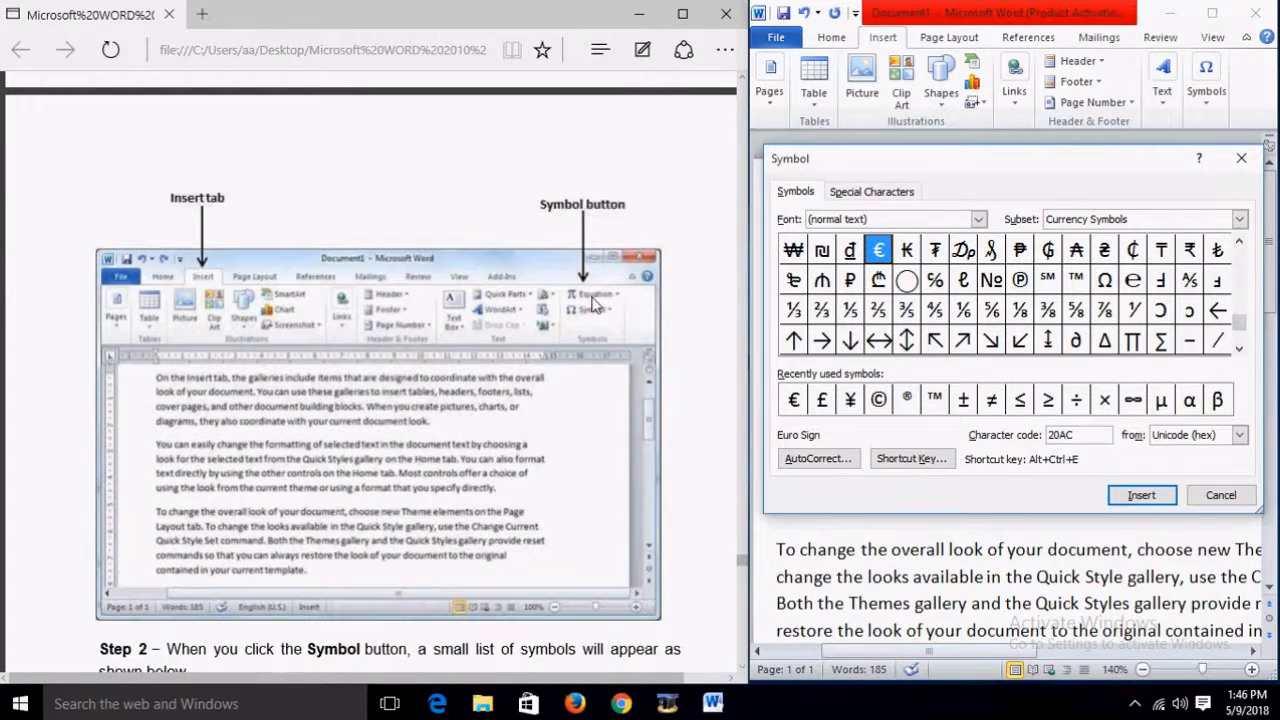
{"action": "scroll", "coordinate": [500, 368], "scroll_direction": "down", "scroll_amount": 3}
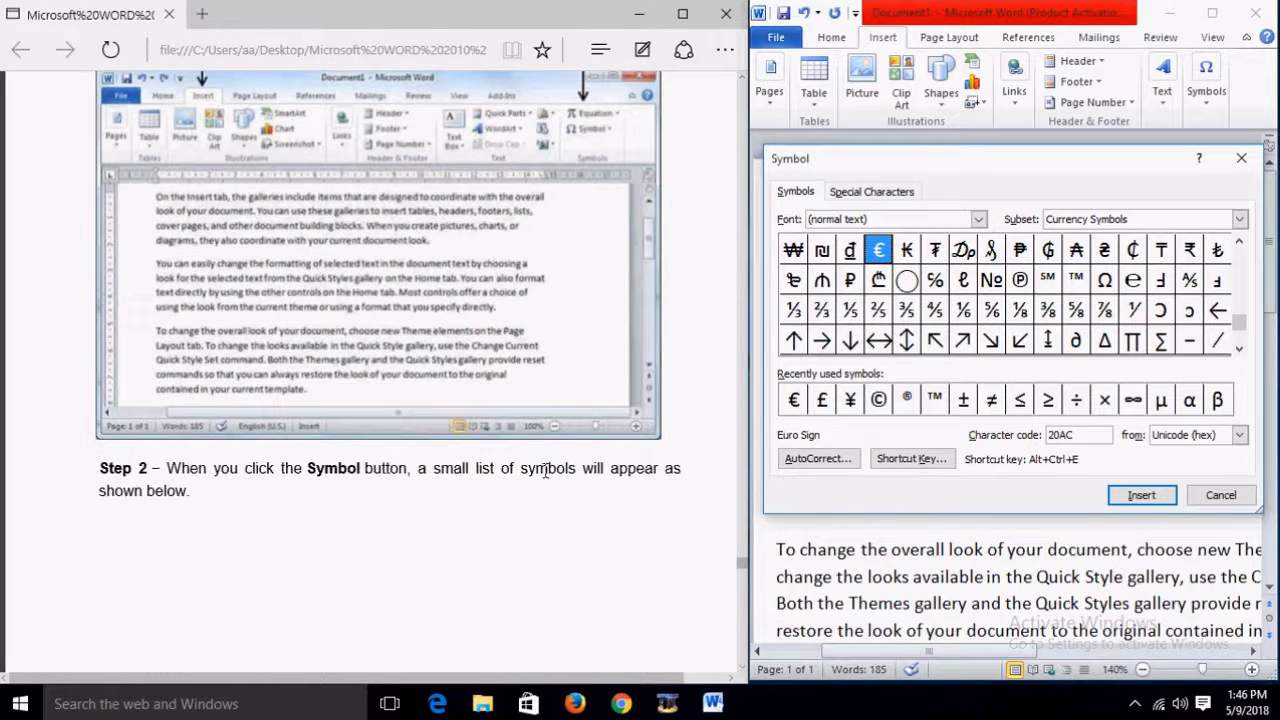
{"action": "scroll", "coordinate": [657, 478], "scroll_direction": "down", "scroll_amount": 5}
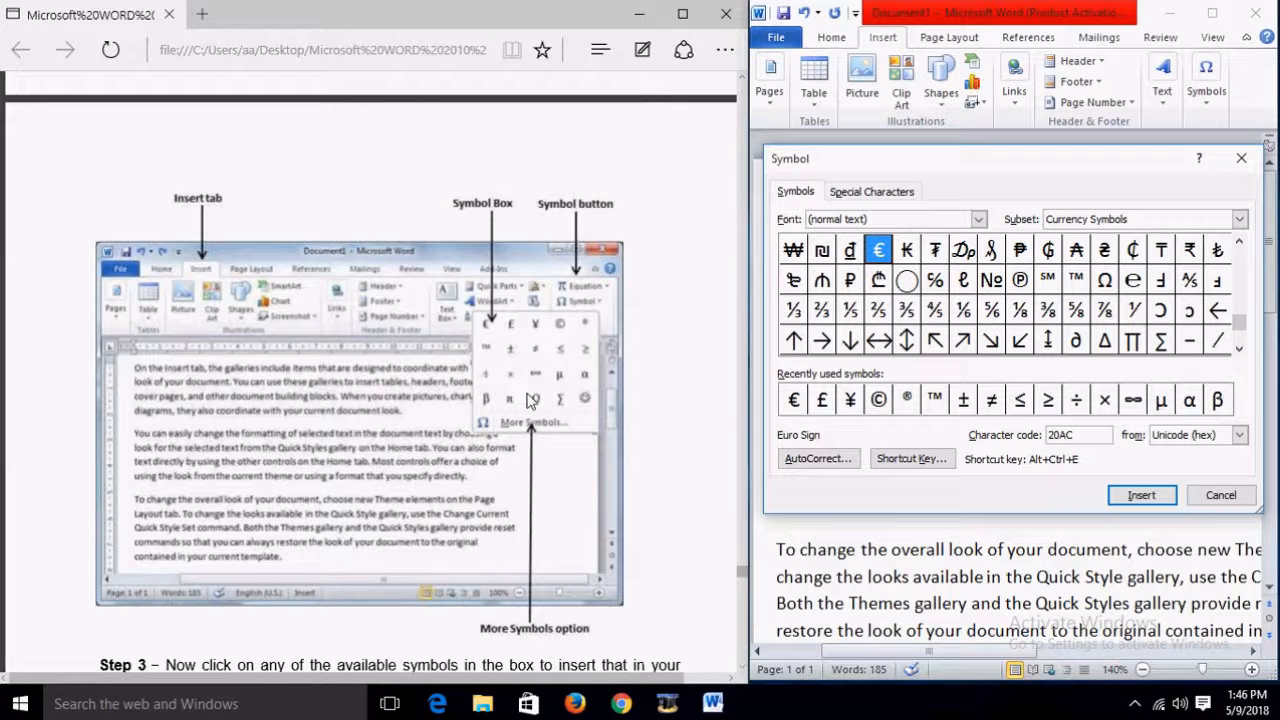
{"action": "scroll", "coordinate": [530, 400], "scroll_direction": "down", "scroll_amount": 3}
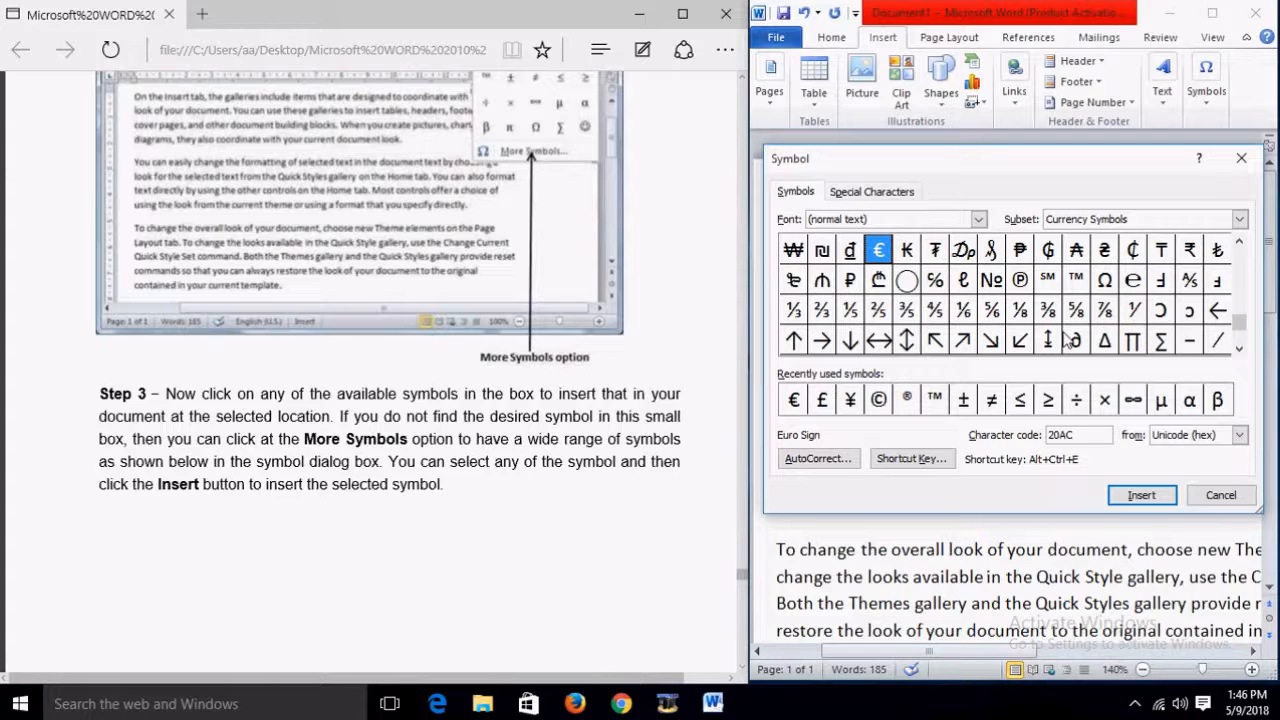
{"action": "left_click", "coordinate": [820, 400]}
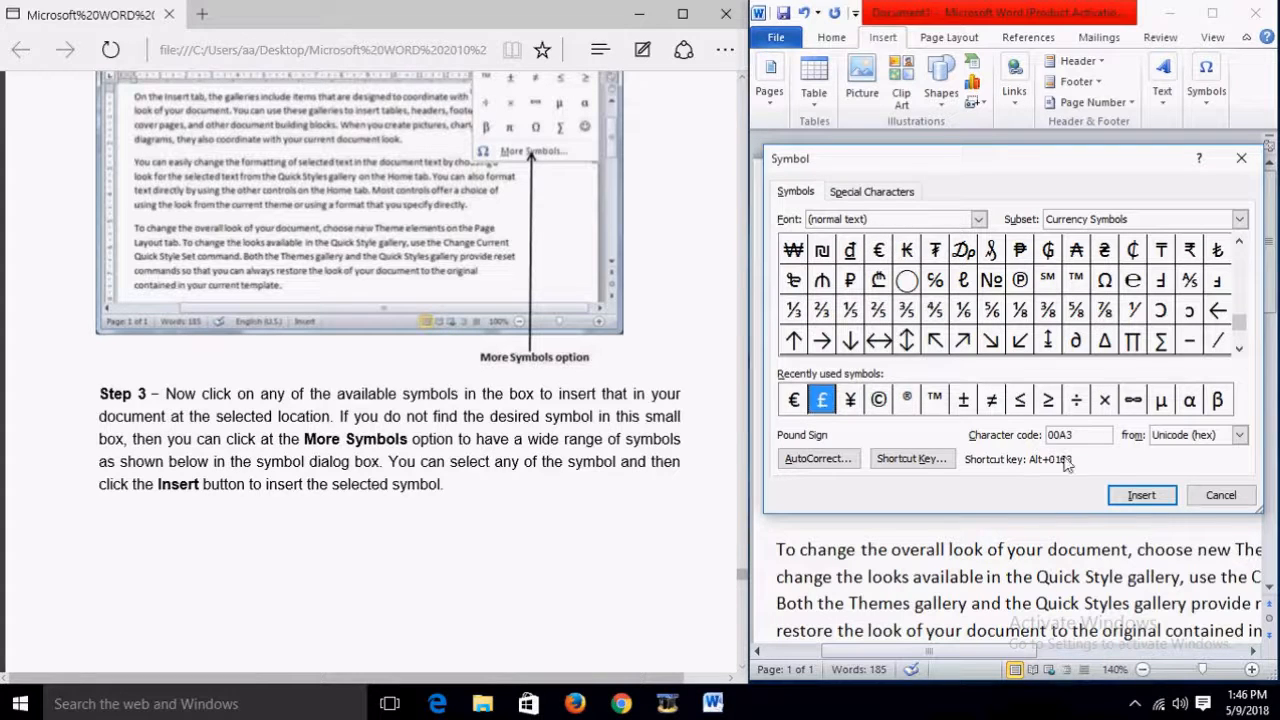
{"action": "left_click", "coordinate": [1140, 494]}
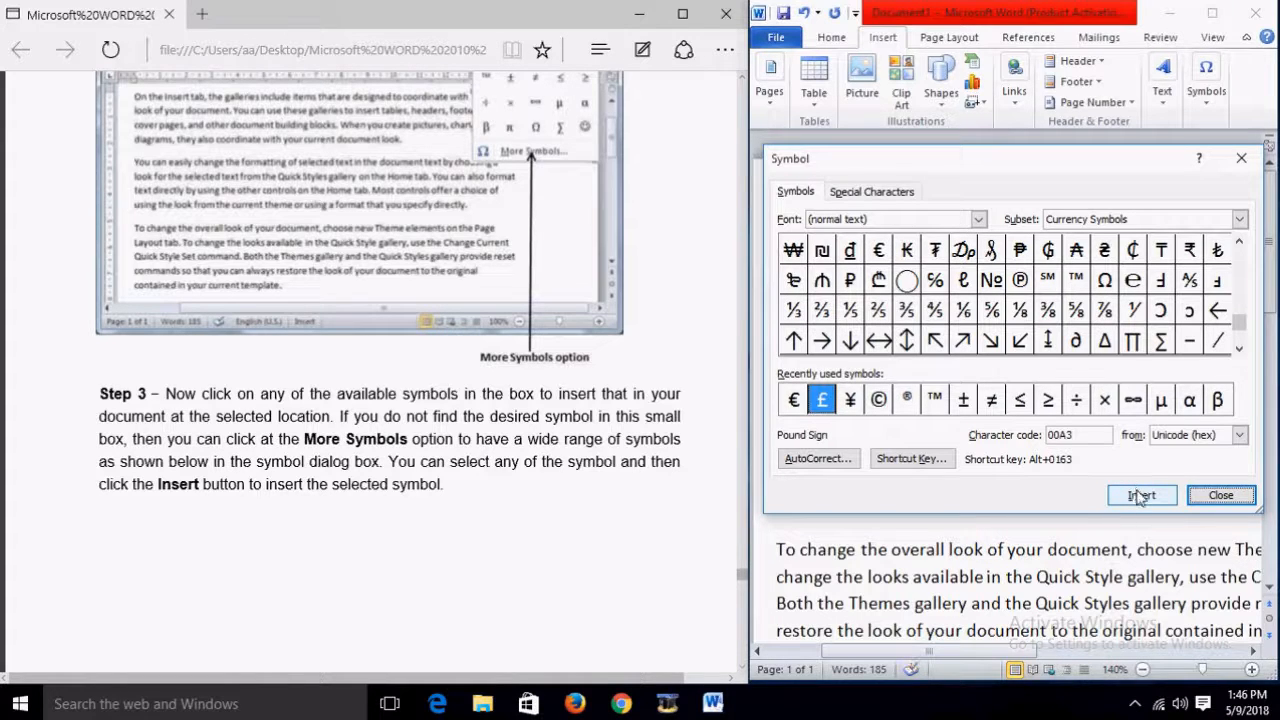
{"action": "left_click", "coordinate": [1140, 495]}
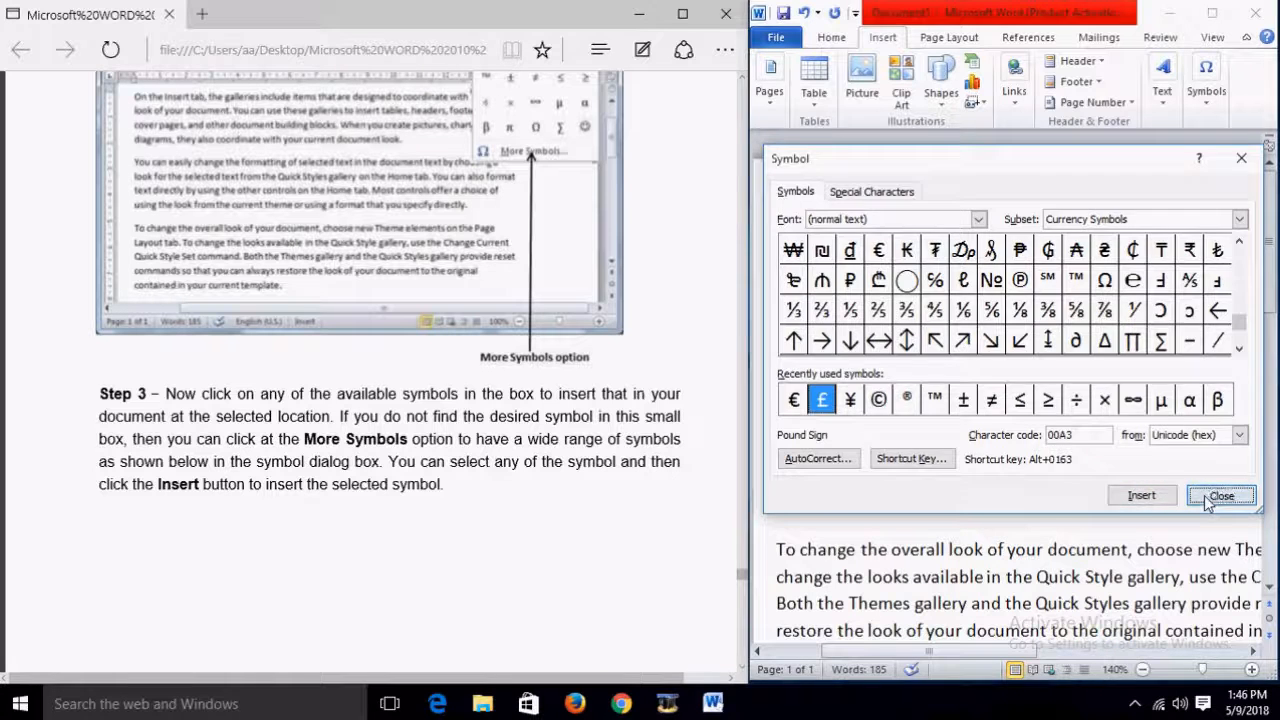
{"action": "left_click", "coordinate": [1205, 495]}
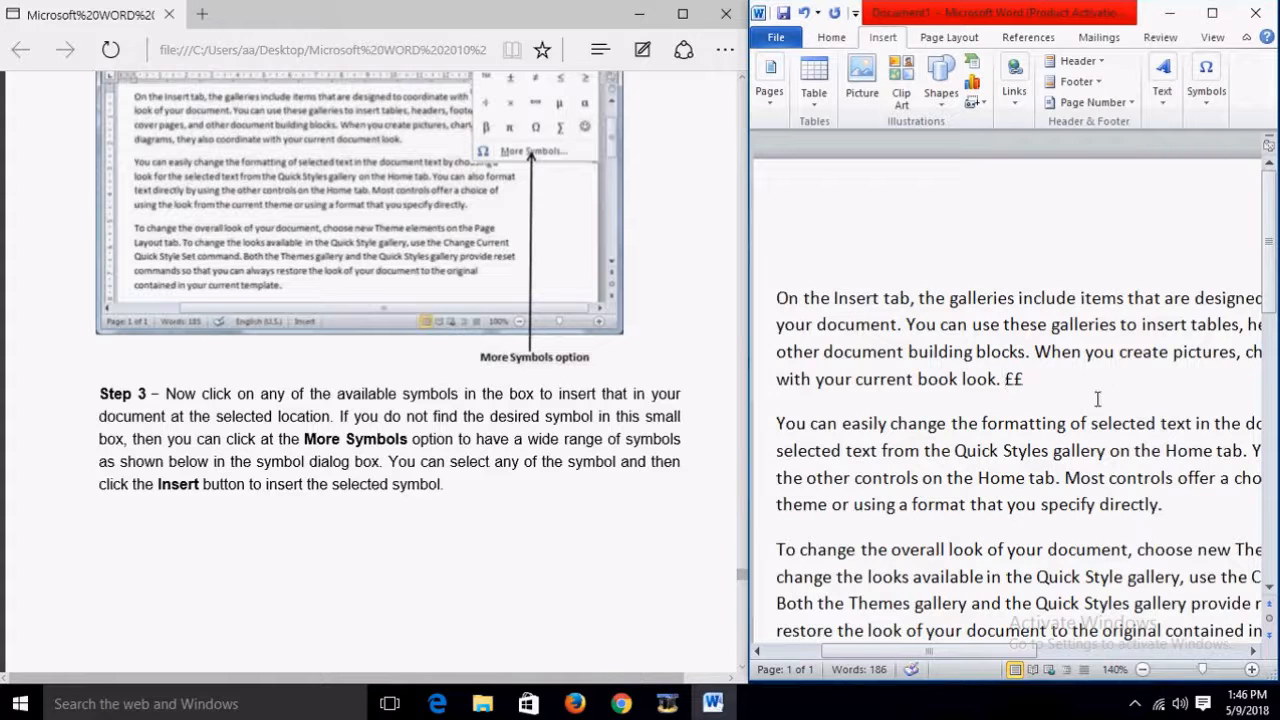
{"action": "scroll", "coordinate": [612, 390], "scroll_direction": "down", "scroll_amount": 4}
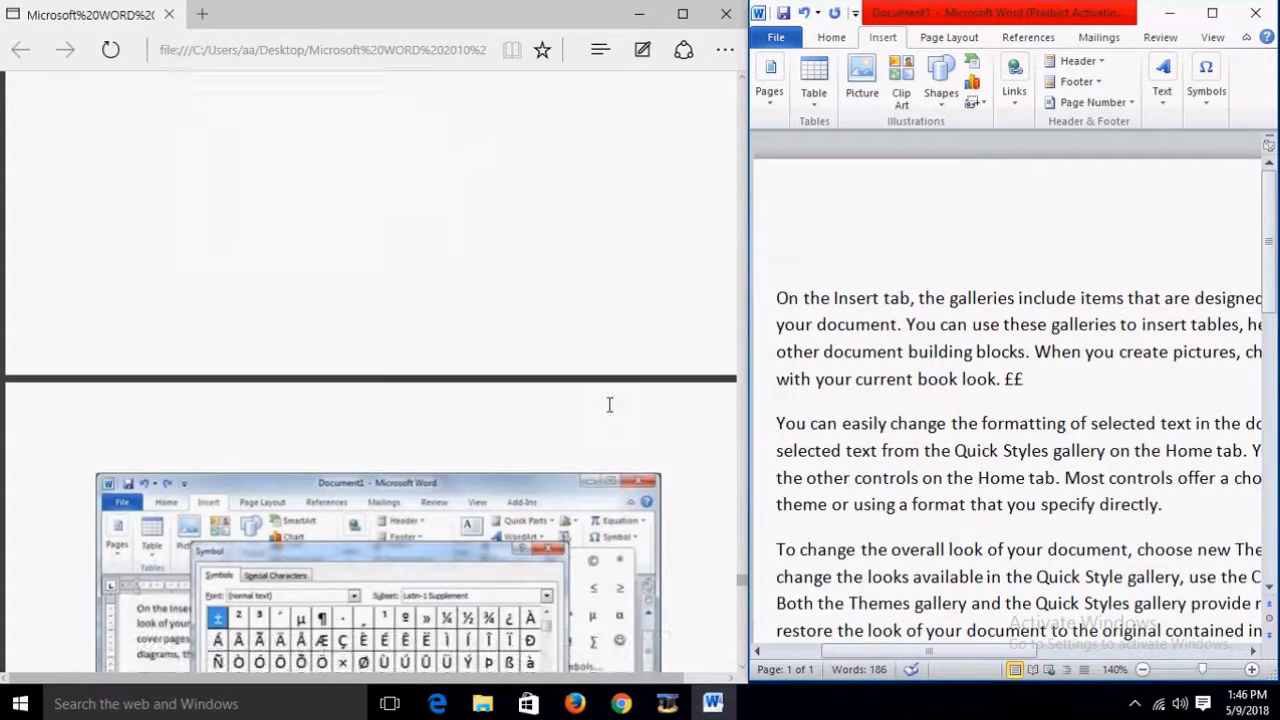
{"action": "scroll", "coordinate": [610, 408], "scroll_direction": "down", "scroll_amount": 3}
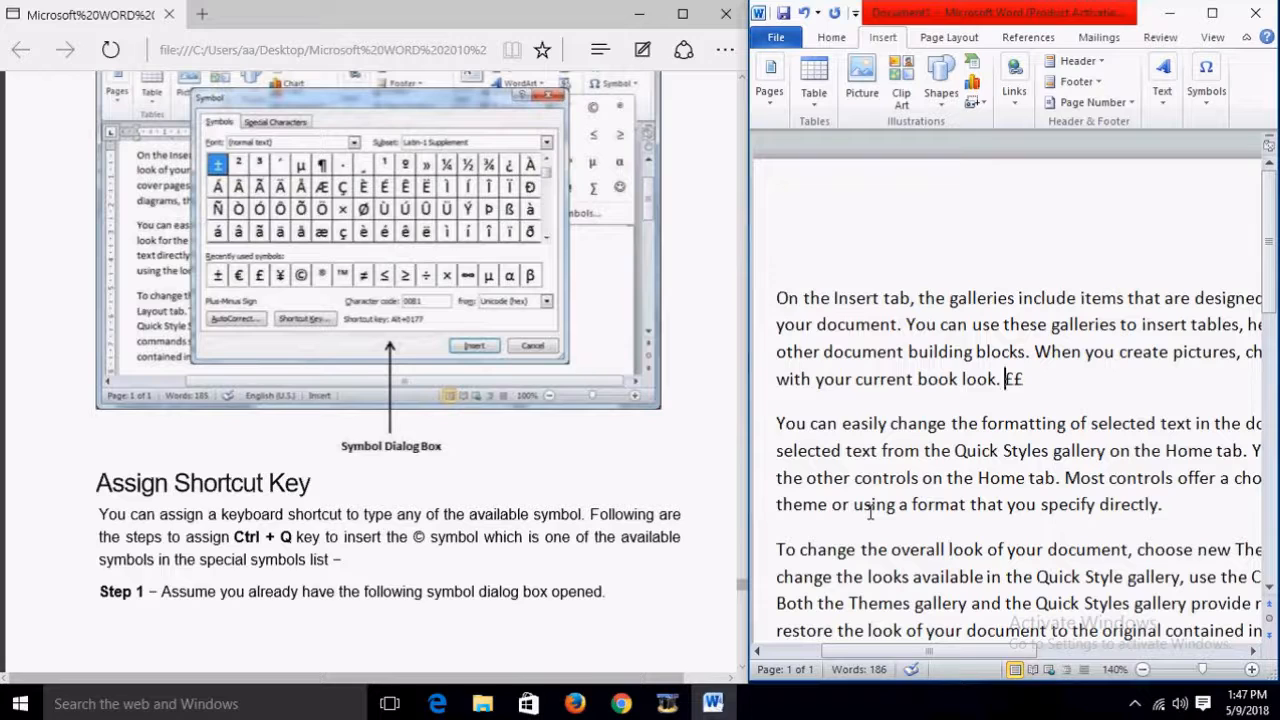
{"action": "left_click", "coordinate": [1047, 388]}
Step: Insert a © copyright sign from the Symbol gallery after the two pound signs
{"action": "left_click", "coordinate": [1207, 104]}
{"action": "left_click", "coordinate": [1256, 155]}
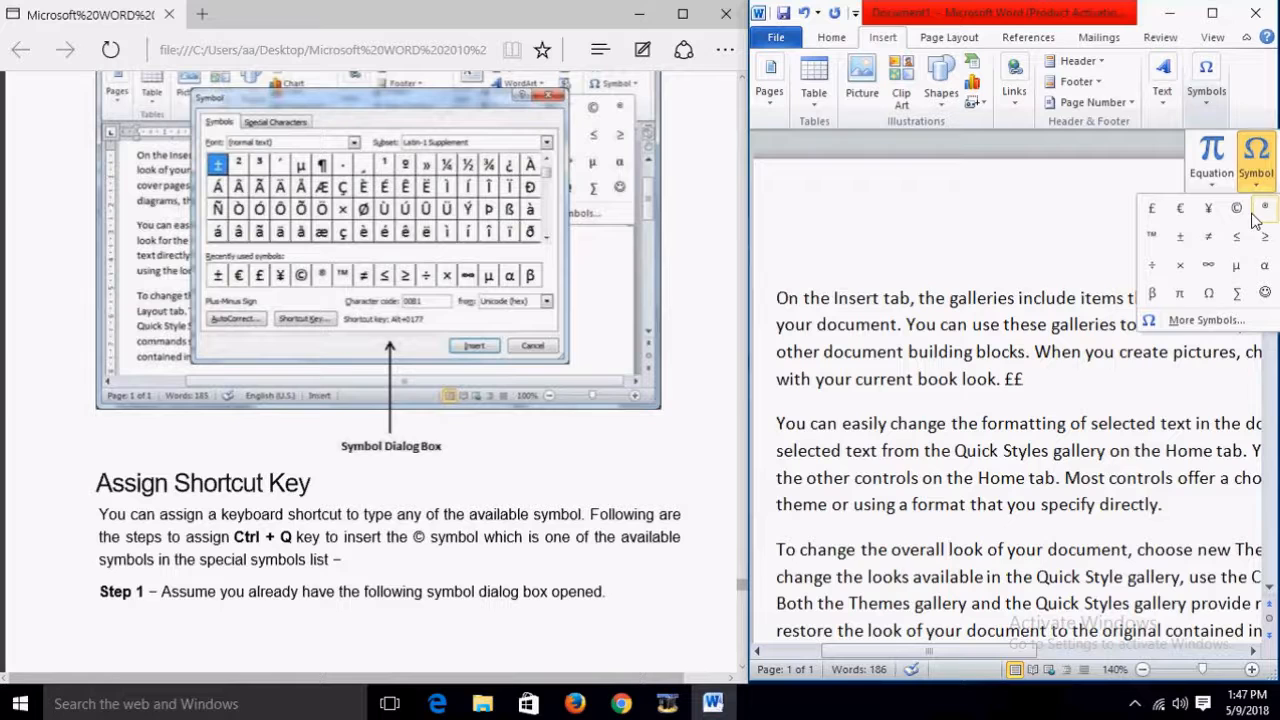
{"action": "left_click", "coordinate": [1237, 208]}
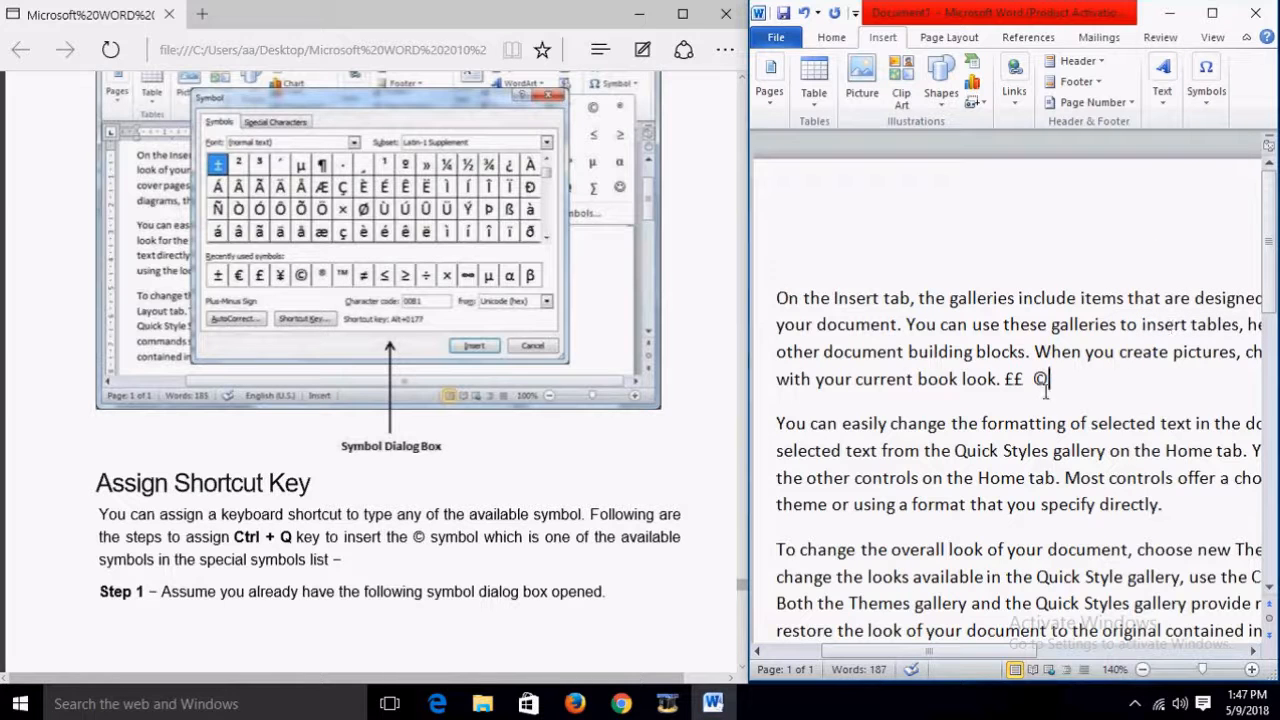
{"action": "scroll", "coordinate": [410, 437], "scroll_direction": "down", "scroll_amount": 3}
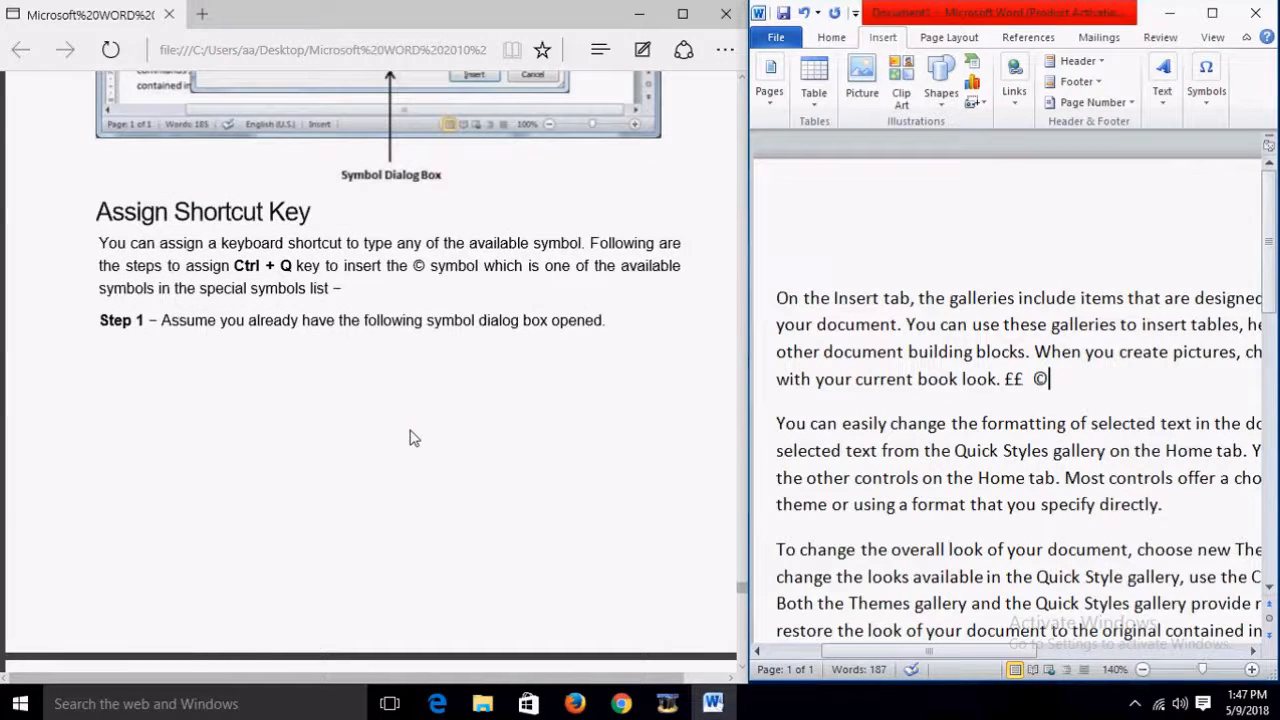
{"action": "scroll", "coordinate": [608, 323], "scroll_direction": "down", "scroll_amount": 6}
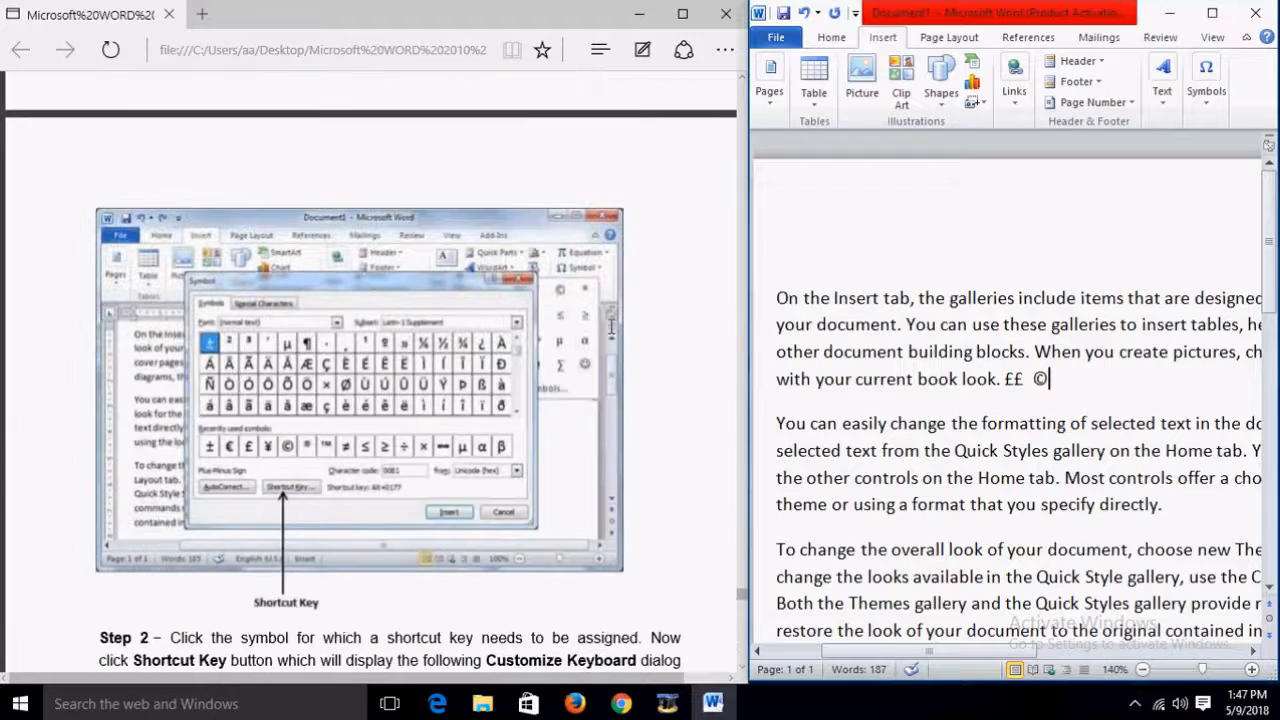
{"action": "scroll", "coordinate": [370, 470], "scroll_direction": "down", "scroll_amount": 3}
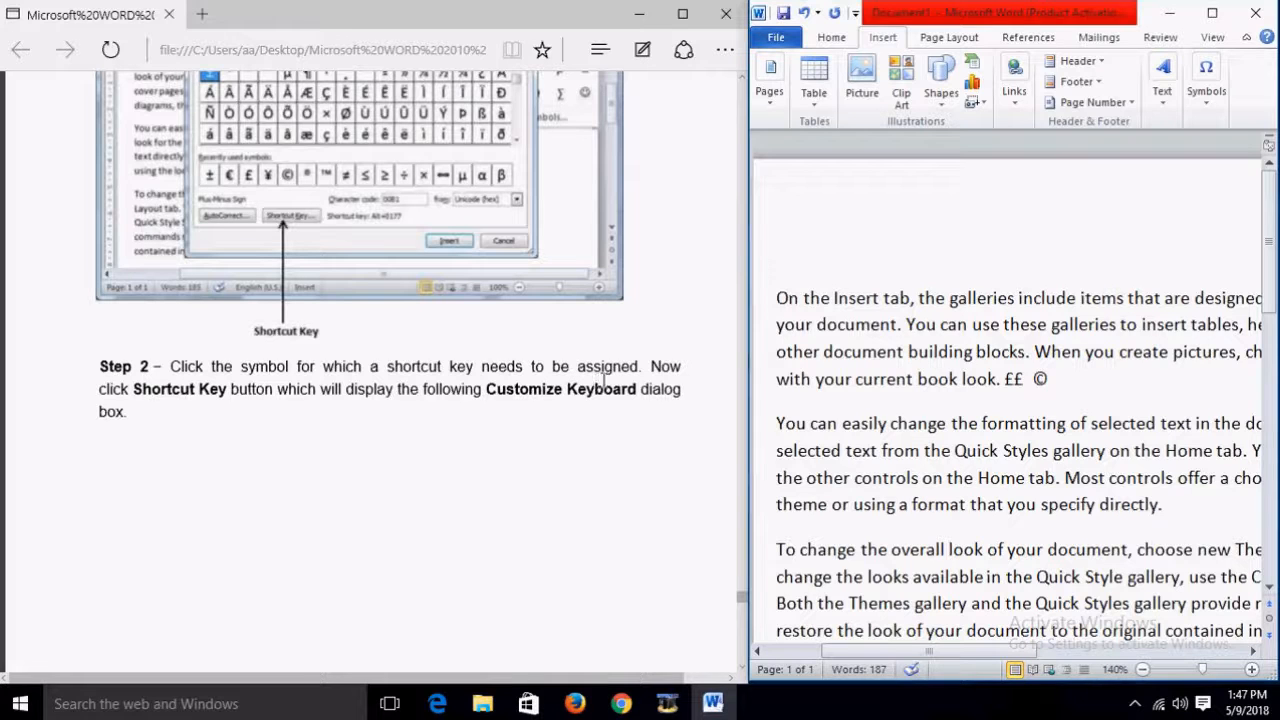
{"action": "scroll", "coordinate": [665, 367], "scroll_direction": "up", "scroll_amount": 1}
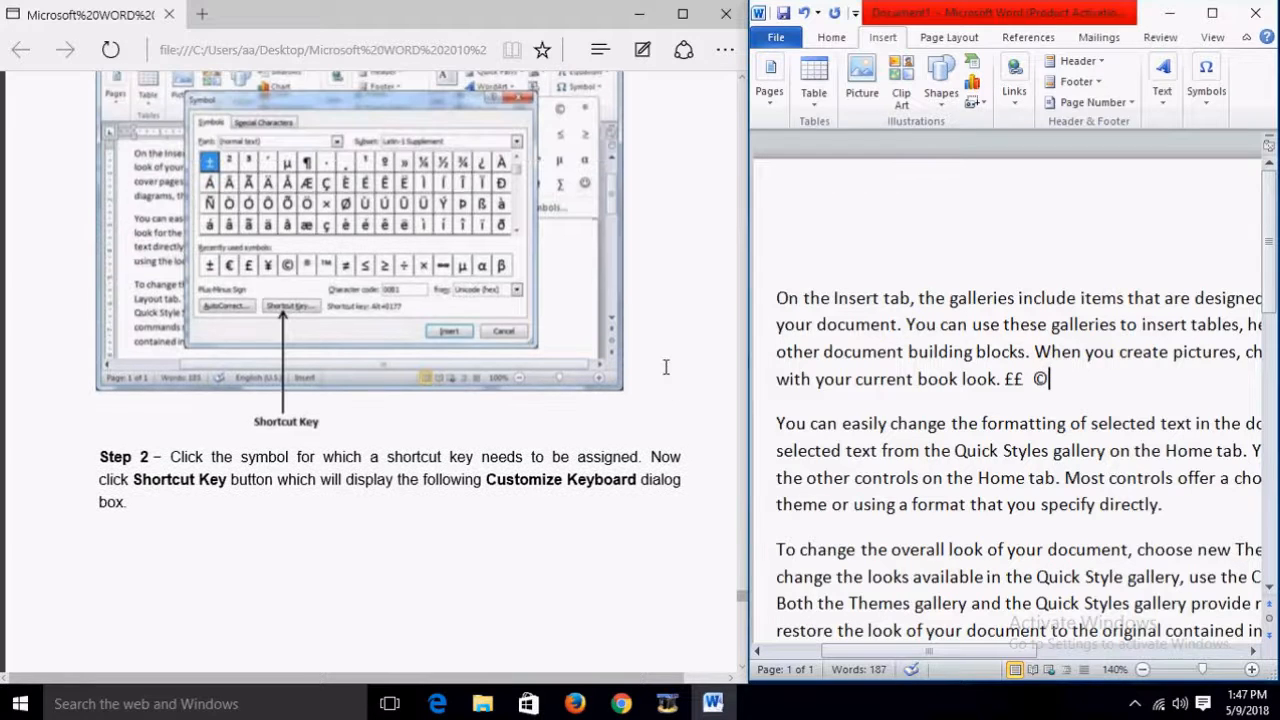
{"action": "left_click", "coordinate": [1208, 100]}
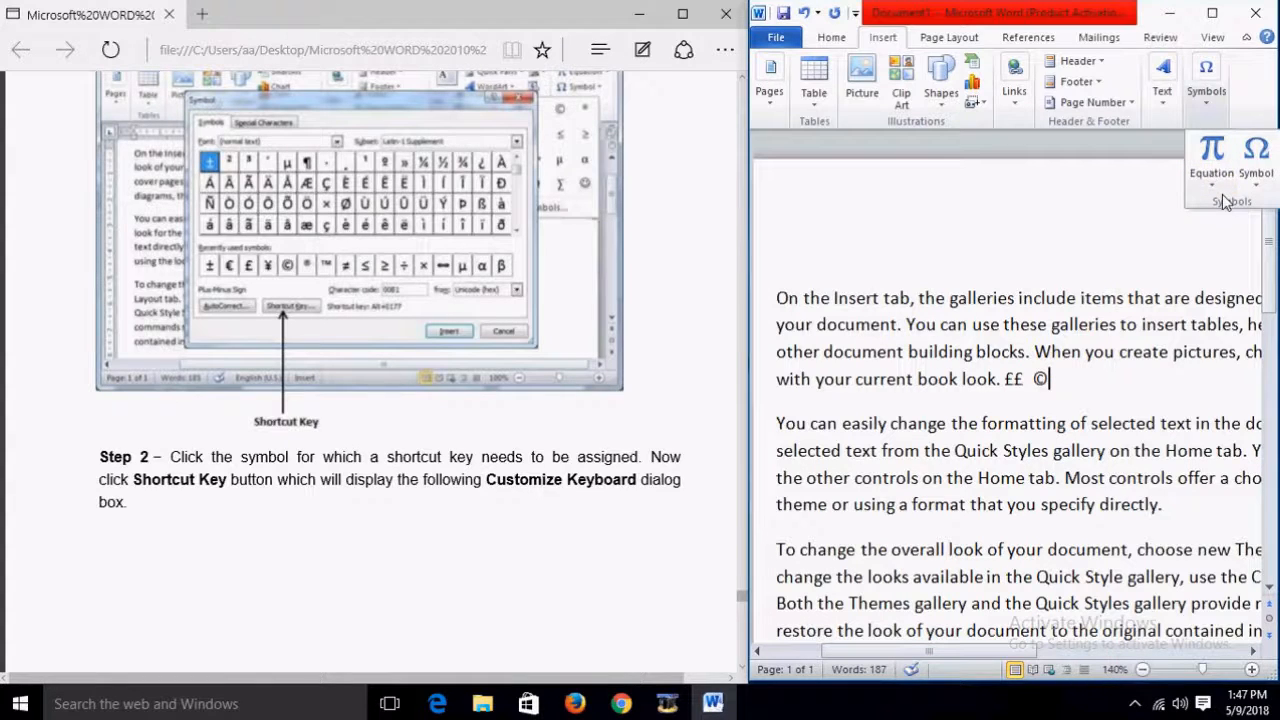
{"action": "left_click", "coordinate": [1257, 180]}
{"action": "left_click", "coordinate": [1200, 397]}
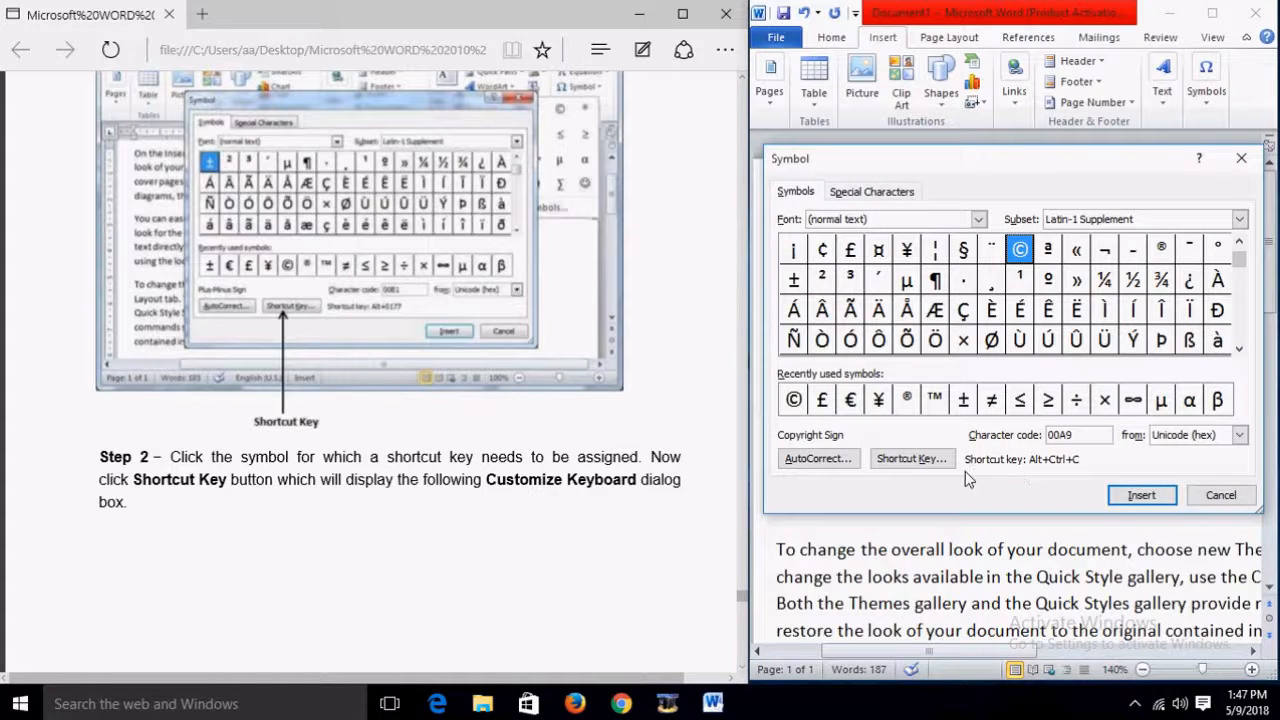
{"action": "left_click", "coordinate": [913, 461]}
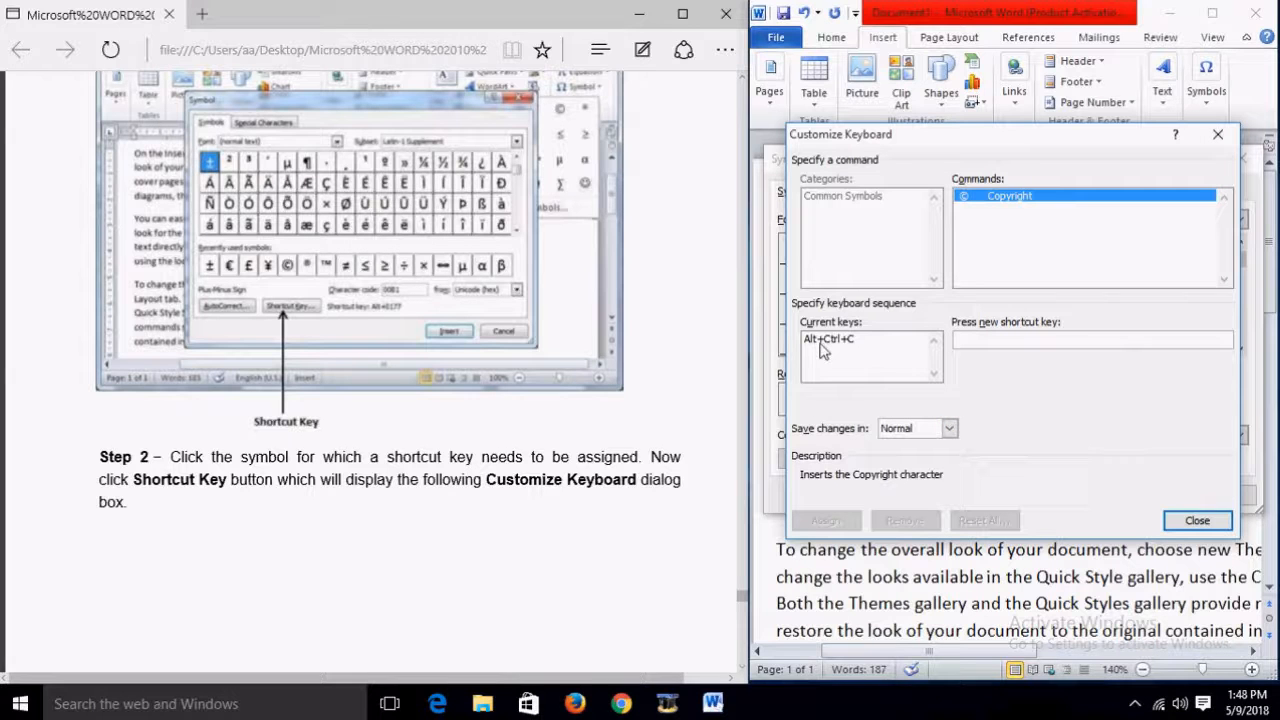
{"action": "left_click", "coordinate": [1218, 134]}
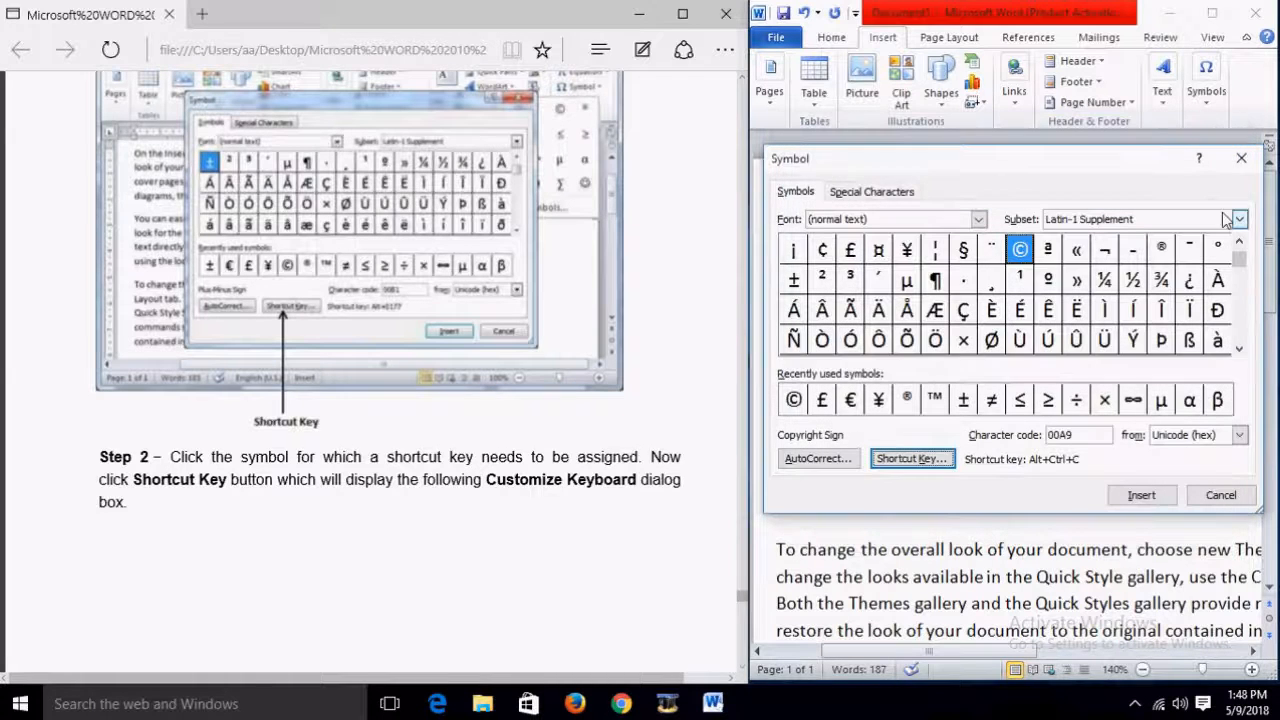
{"action": "left_click", "coordinate": [1245, 156]}
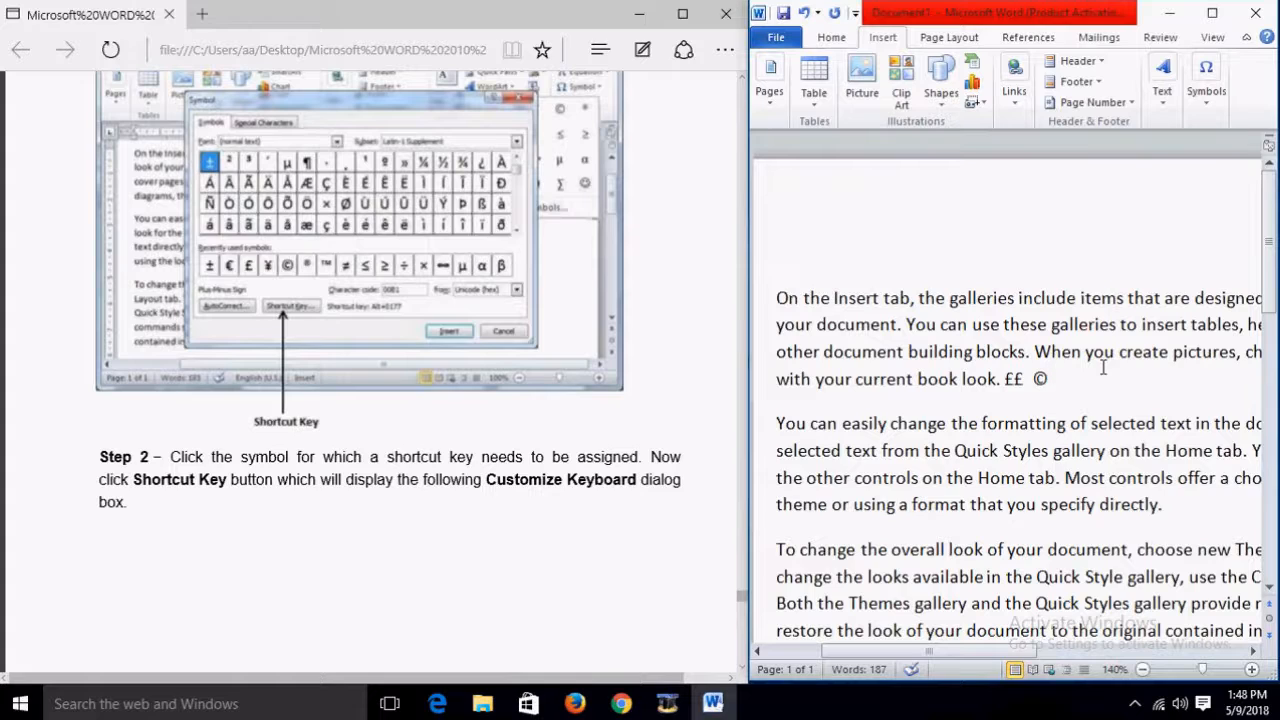
{"action": "key", "text": "ctrl+alt+c"}
{"action": "scroll", "coordinate": [641, 445], "scroll_direction": "down", "scroll_amount": 5}
{"action": "scroll", "coordinate": [640, 470], "scroll_direction": "up", "scroll_amount": 1}
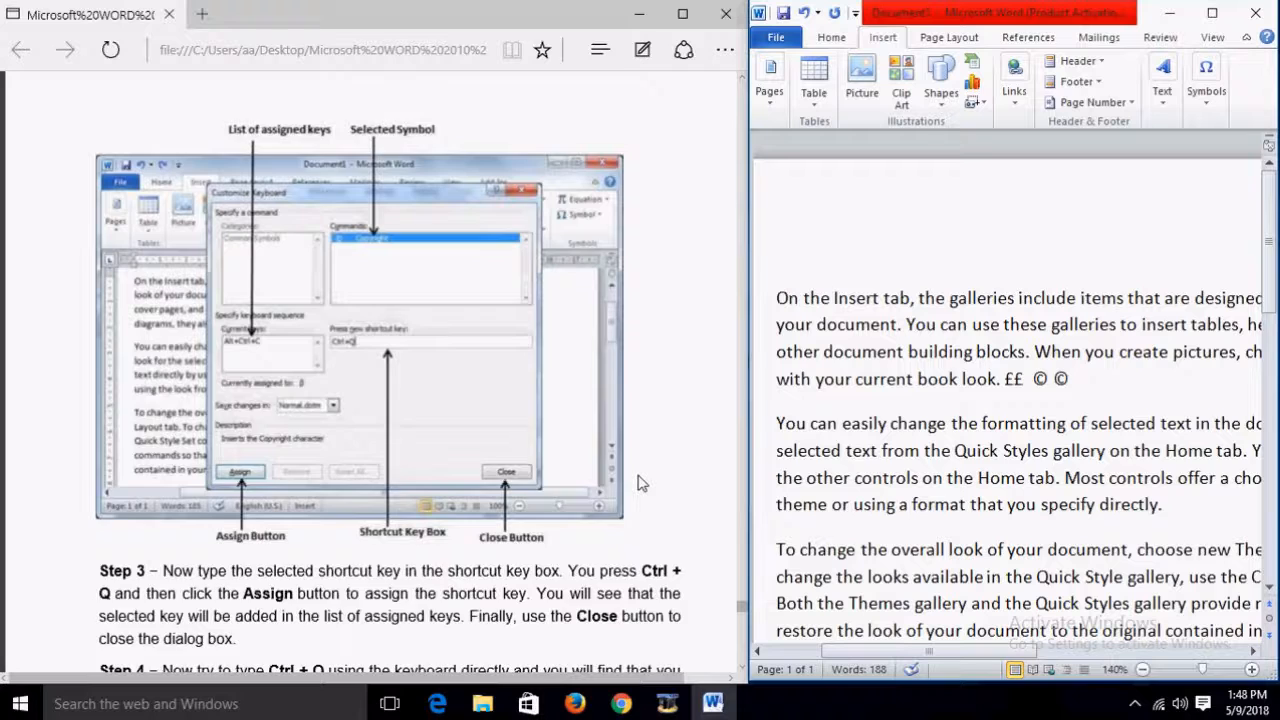
{"action": "scroll", "coordinate": [641, 481], "scroll_direction": "down", "scroll_amount": 1}
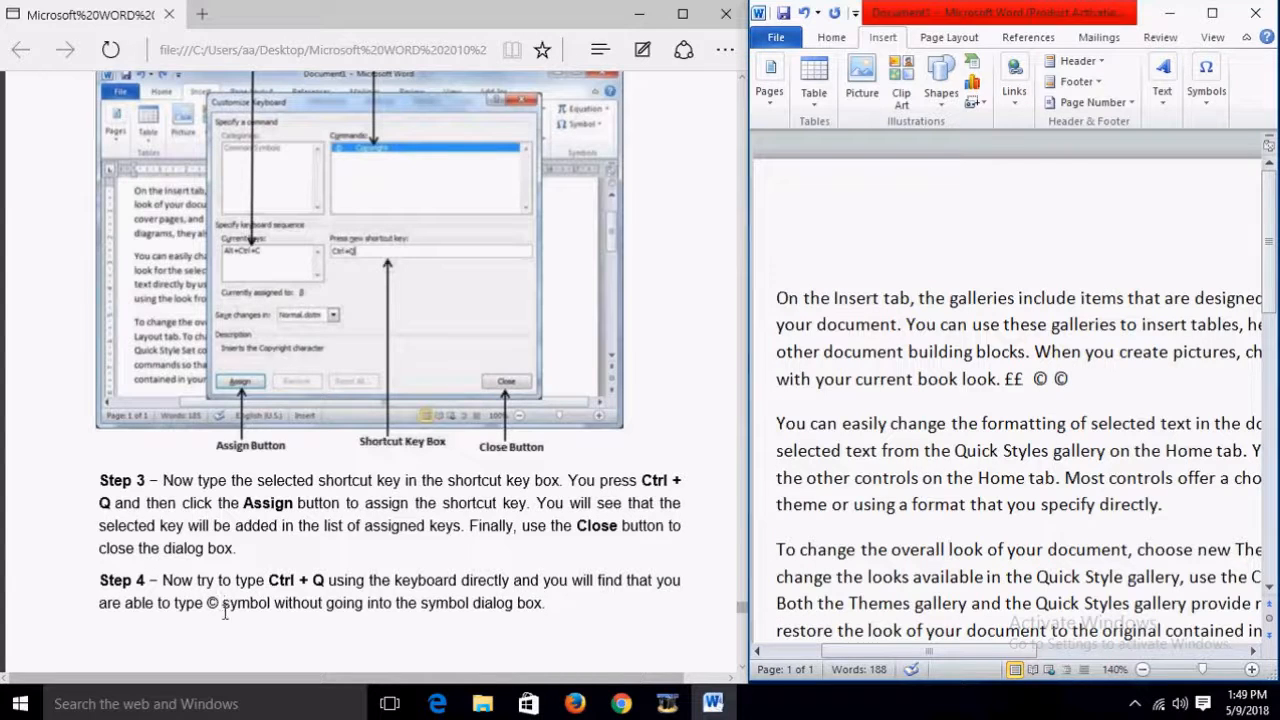
{"action": "scroll", "coordinate": [668, 427], "scroll_direction": "down", "scroll_amount": 4}
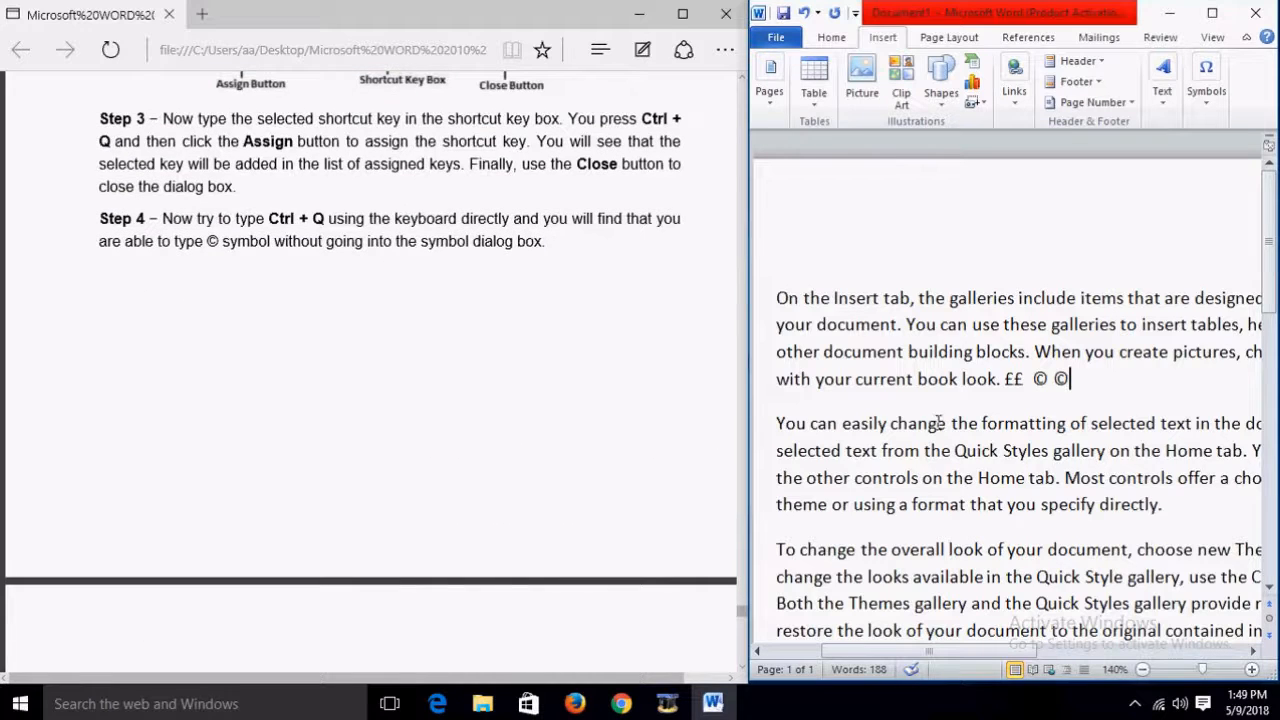
{"action": "scroll", "coordinate": [729, 394], "scroll_direction": "up", "scroll_amount": 3}
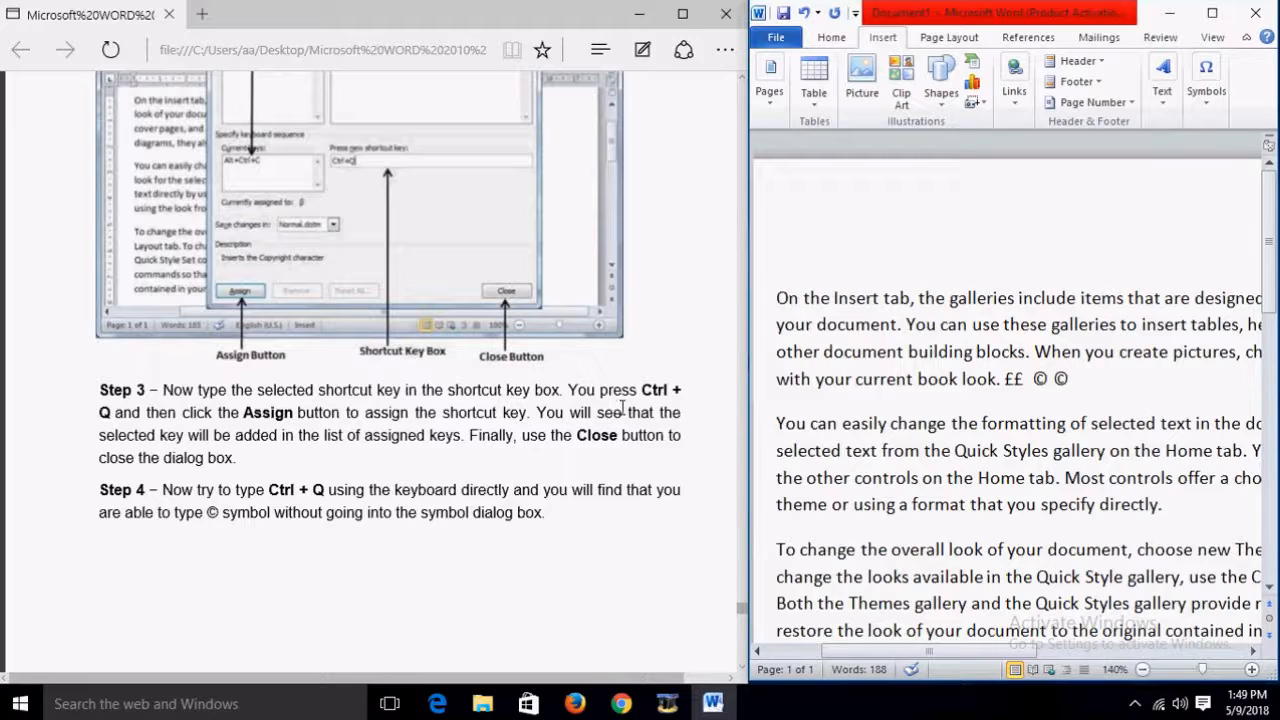
{"action": "scroll", "coordinate": [621, 415], "scroll_direction": "down", "scroll_amount": 6}
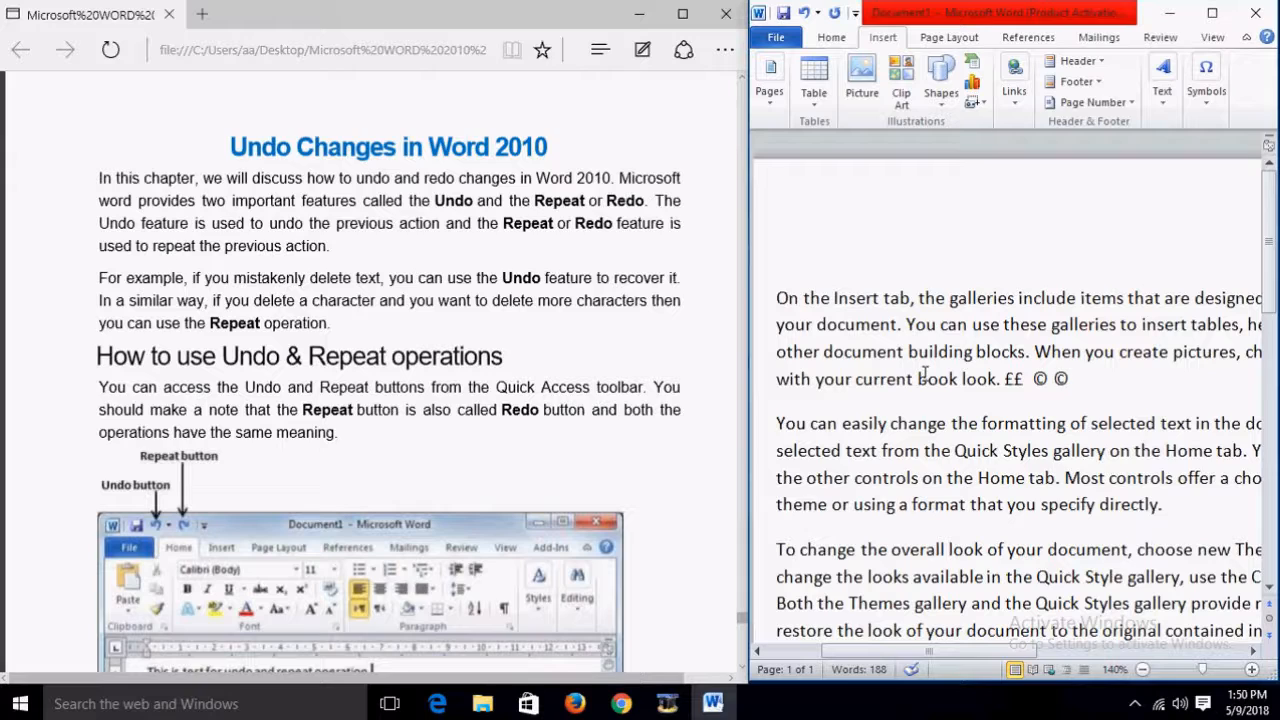
Step: Delete the ££ © © symbols after 'book look.', then undo and redo joining the next paragraph
{"action": "left_click_drag", "start_coordinate": [1118, 378], "coordinate": [1013, 380]}
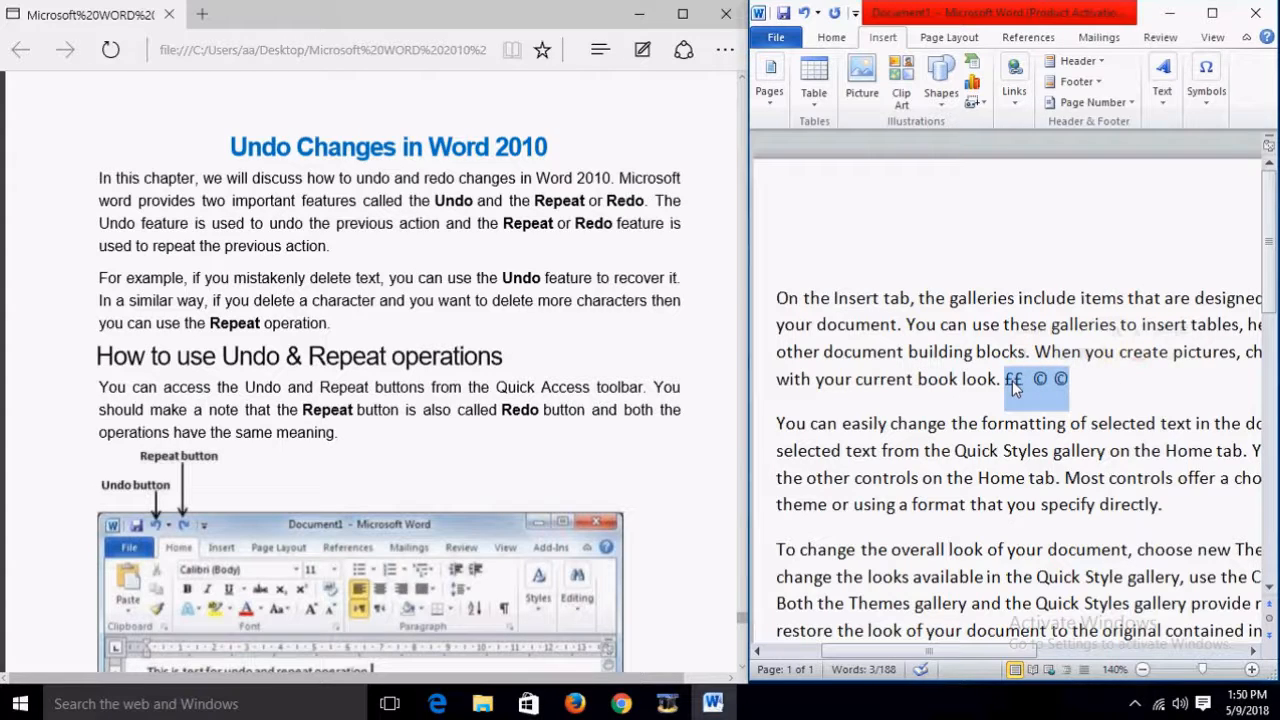
{"action": "key", "text": "Delete"}
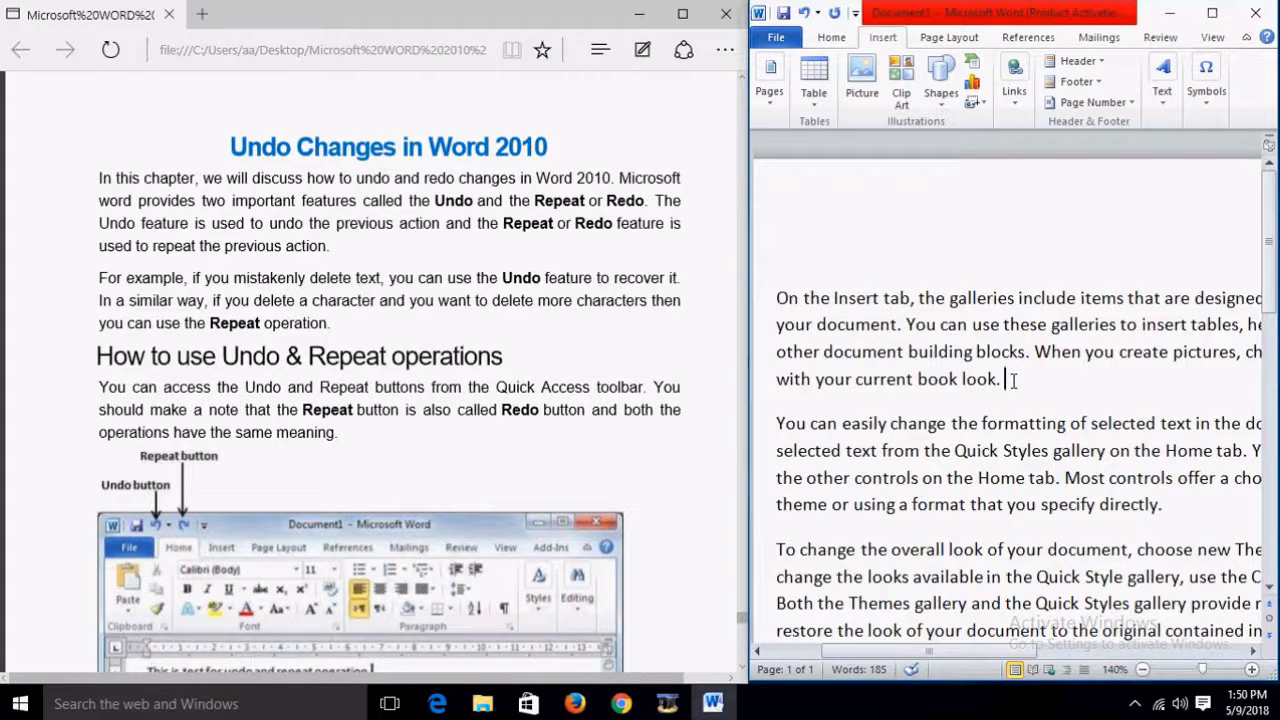
{"action": "key", "text": "Delete"}
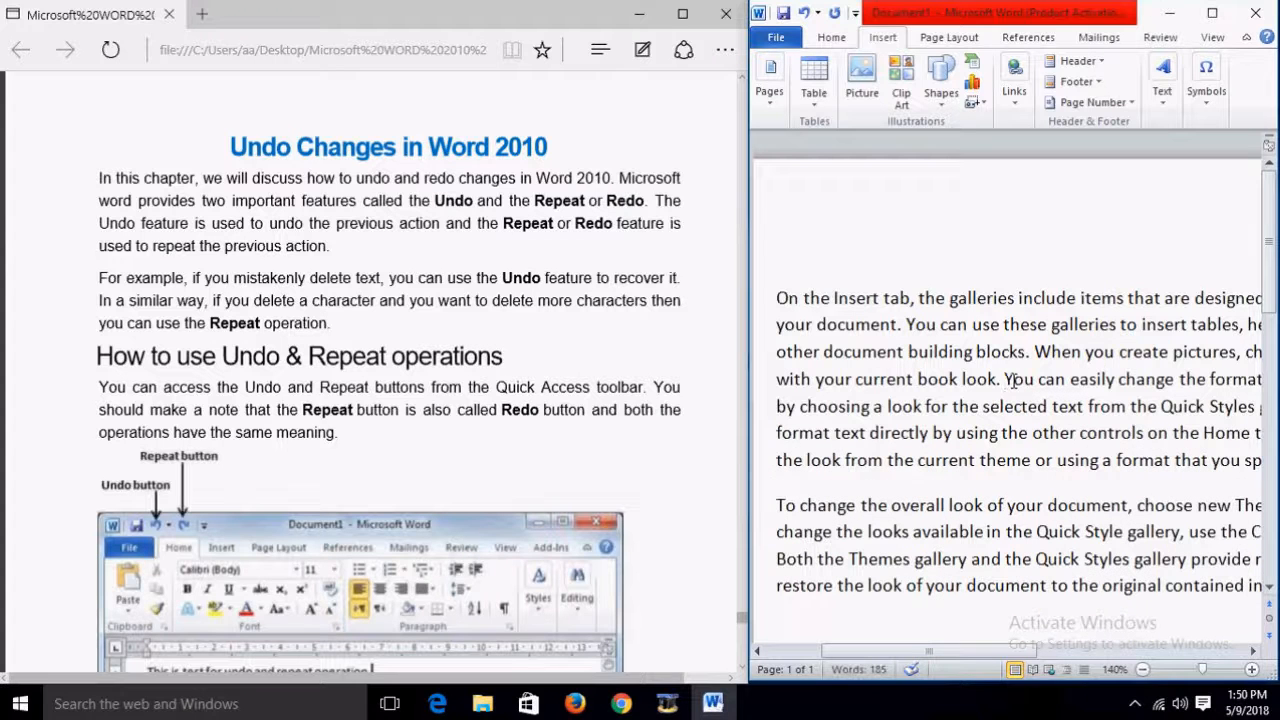
{"action": "key", "text": "ctrl+z"}
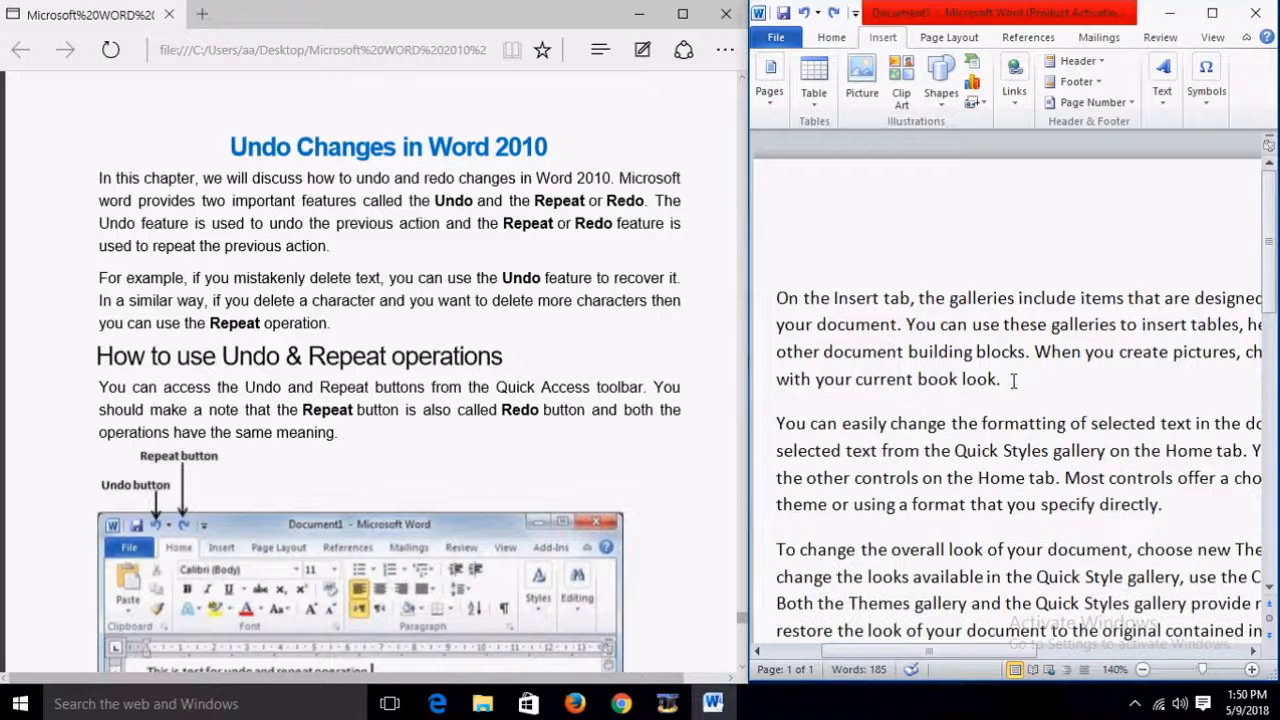
{"action": "key", "text": "ctrl+y"}
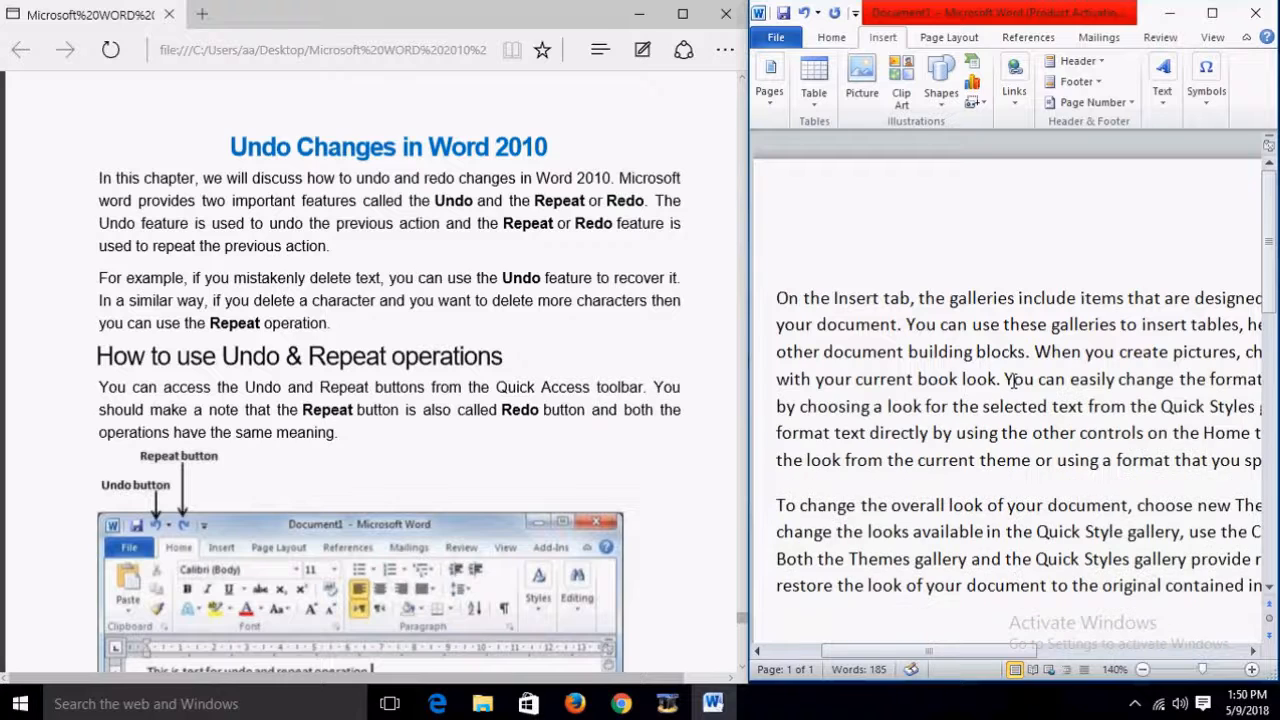
{"action": "key", "text": "ctrl+z"}
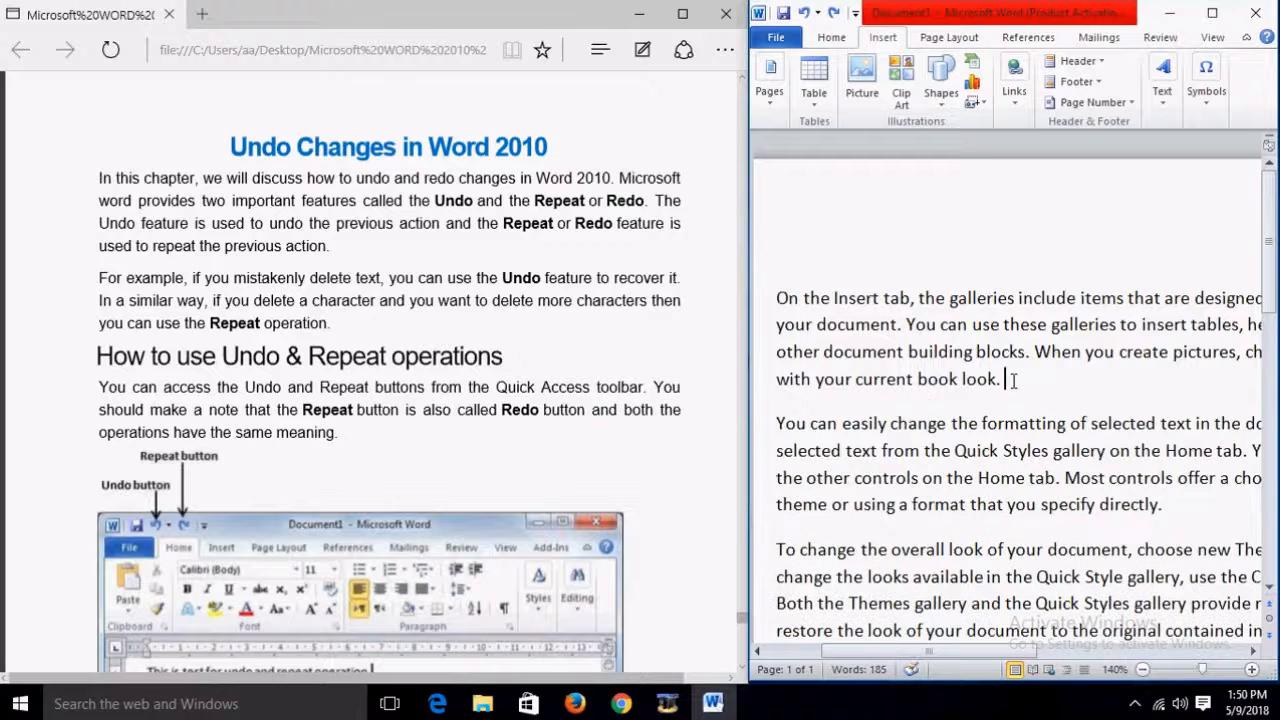
Step: Delete the whole first paragraph and restore it with Ctrl+Z
{"action": "left_click_drag", "start_coordinate": [778, 297], "coordinate": [1037, 387]}
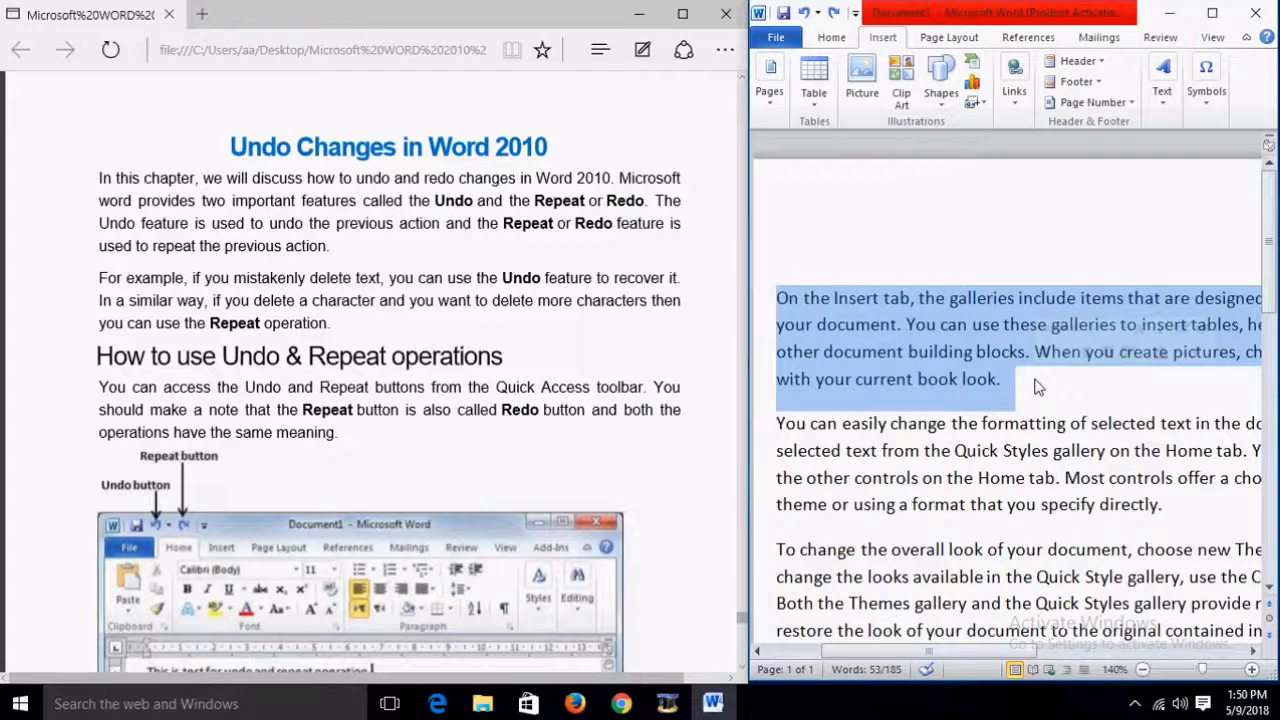
{"action": "key", "text": "Delete"}
{"action": "key", "text": "ctrl+z"}
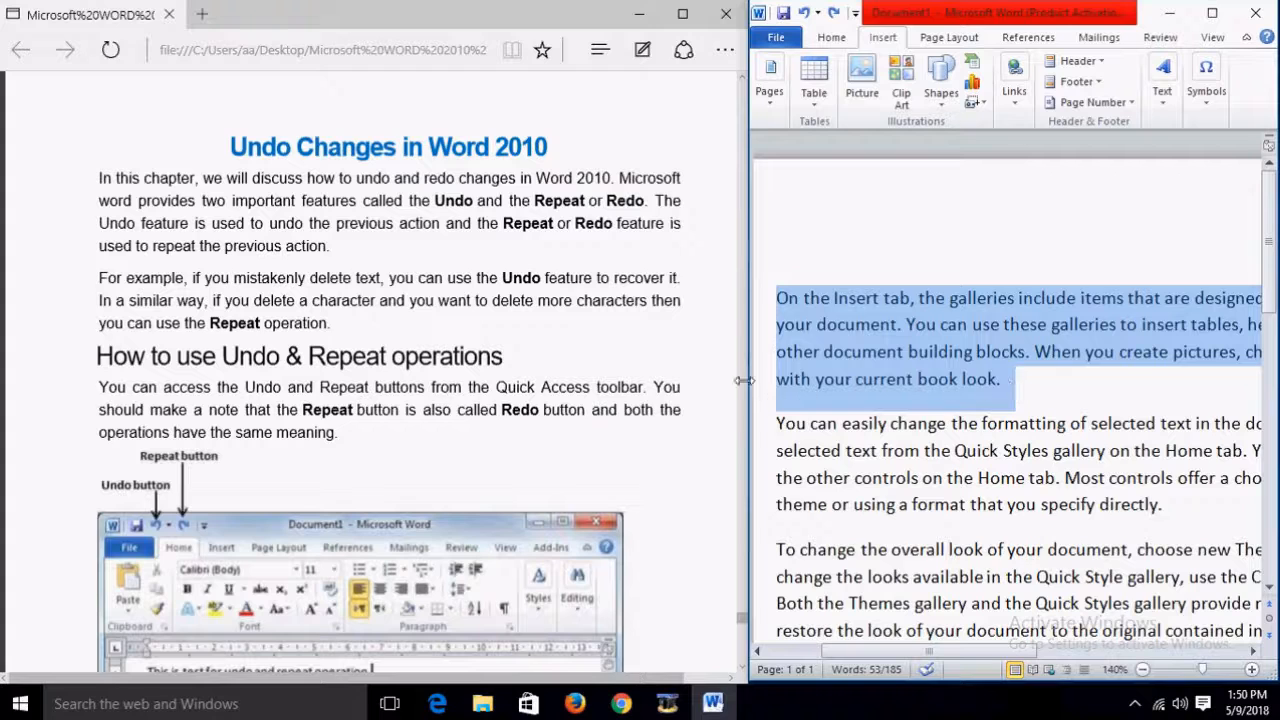
{"action": "scroll", "coordinate": [734, 425], "scroll_direction": "down", "scroll_amount": 3}
{"action": "scroll", "coordinate": [734, 425], "scroll_direction": "down", "scroll_amount": 3}
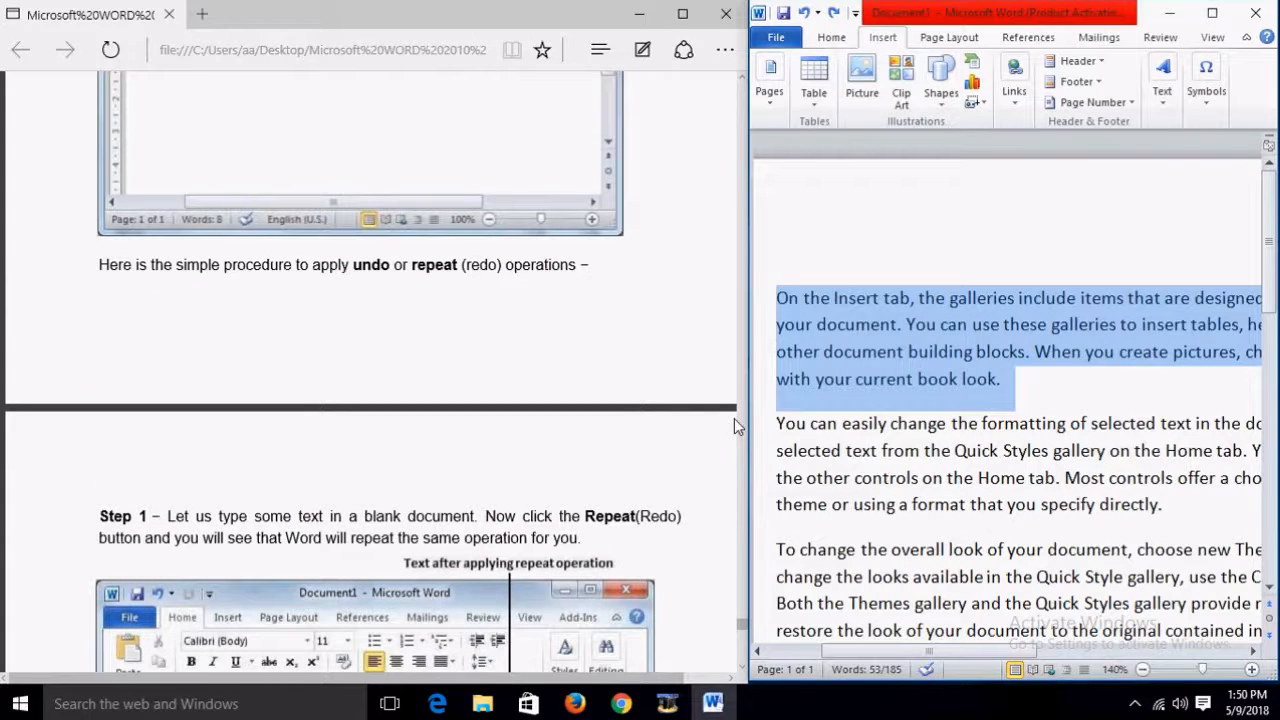
{"action": "scroll", "coordinate": [734, 425], "scroll_direction": "down", "scroll_amount": 3}
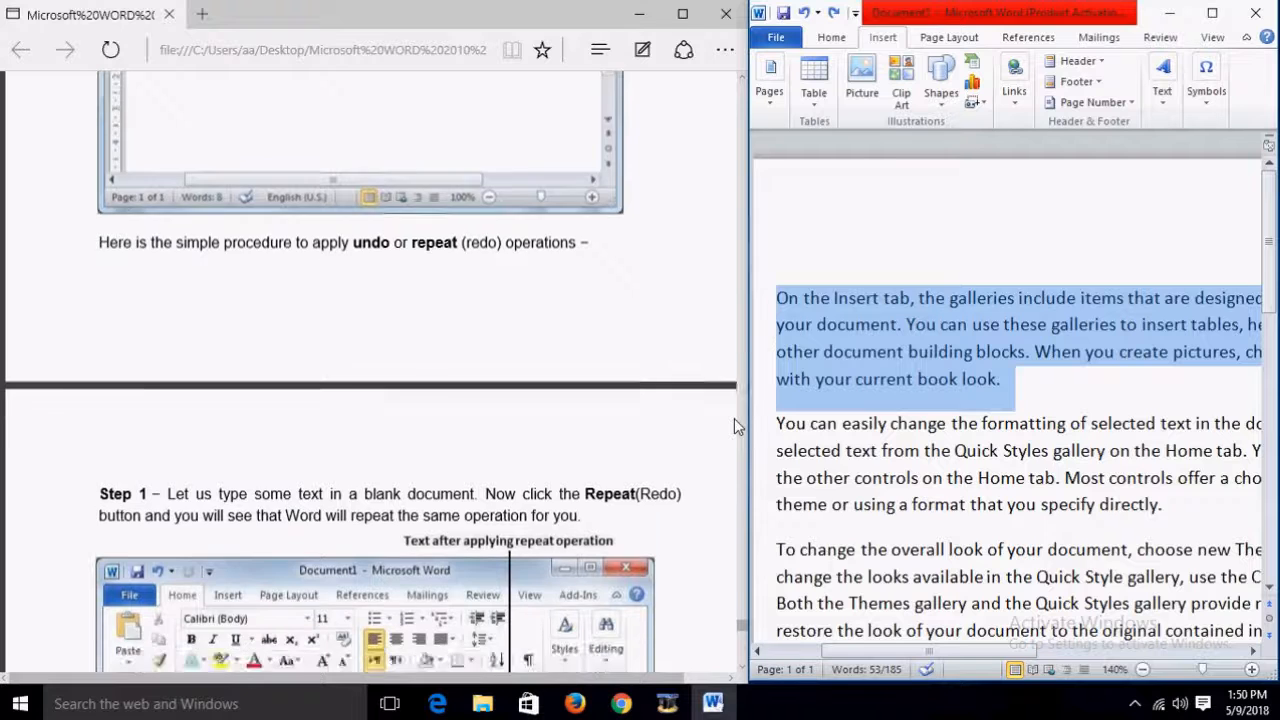
{"action": "scroll", "coordinate": [734, 425], "scroll_direction": "down", "scroll_amount": 3}
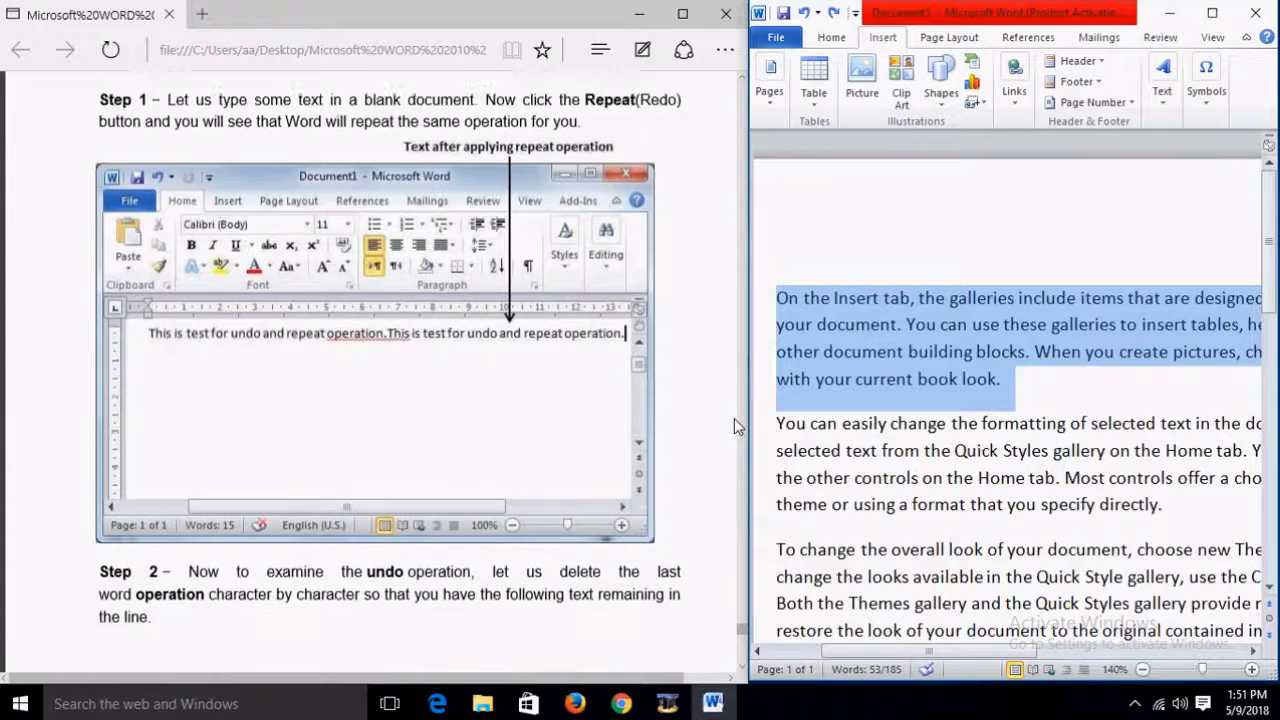
{"action": "scroll", "coordinate": [734, 425], "scroll_direction": "up", "scroll_amount": 4}
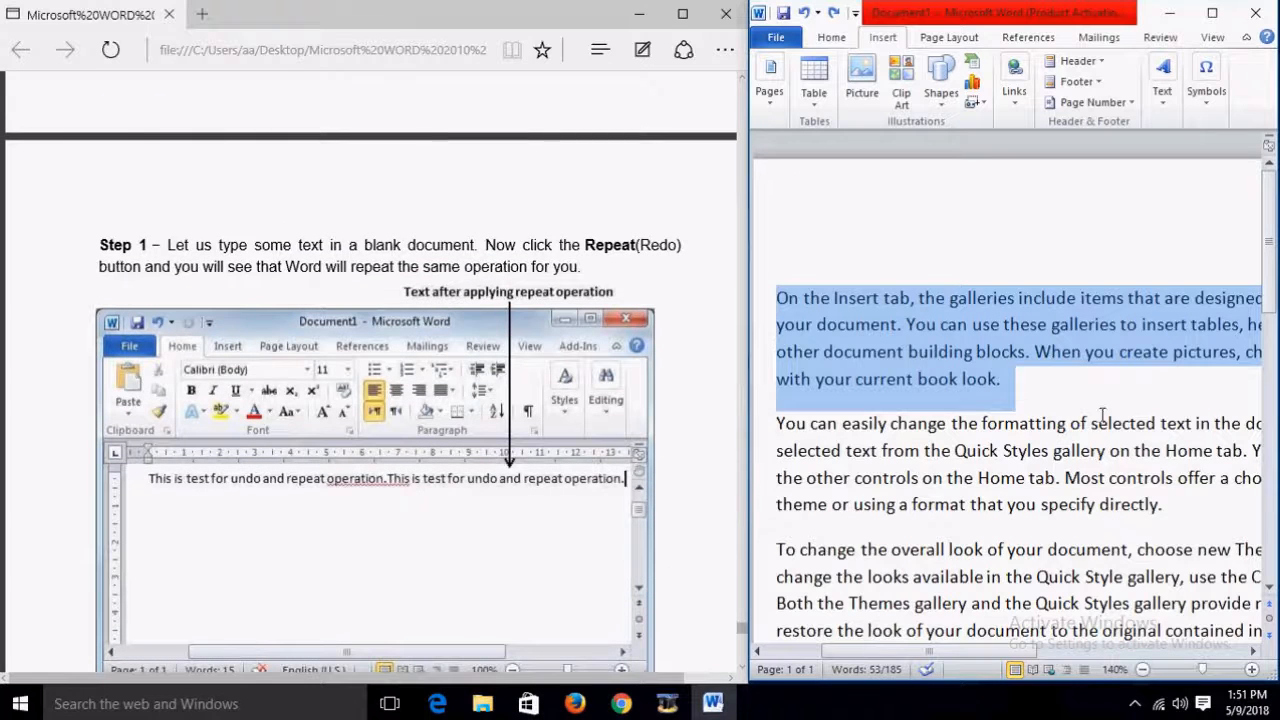
{"action": "scroll", "coordinate": [1091, 374], "scroll_direction": "down", "scroll_amount": 3}
{"action": "scroll", "coordinate": [735, 357], "scroll_direction": "down", "scroll_amount": 8}
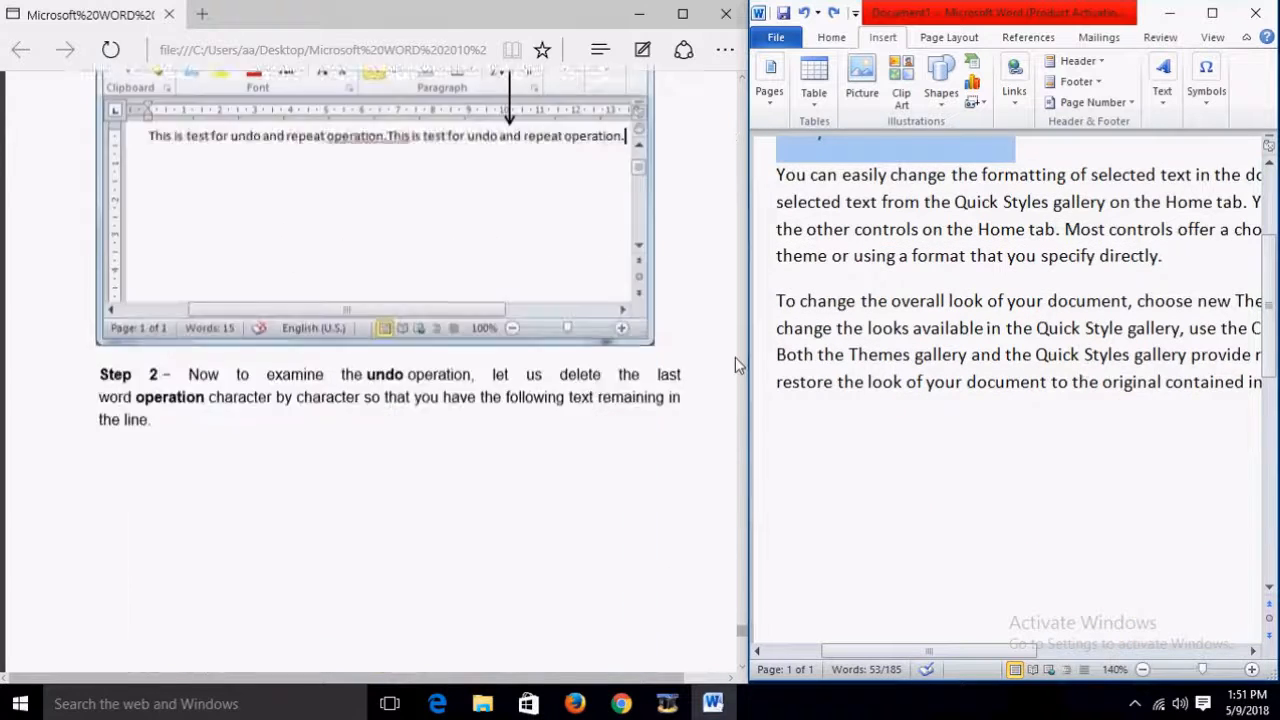
{"action": "scroll", "coordinate": [735, 357], "scroll_direction": "down", "scroll_amount": 4}
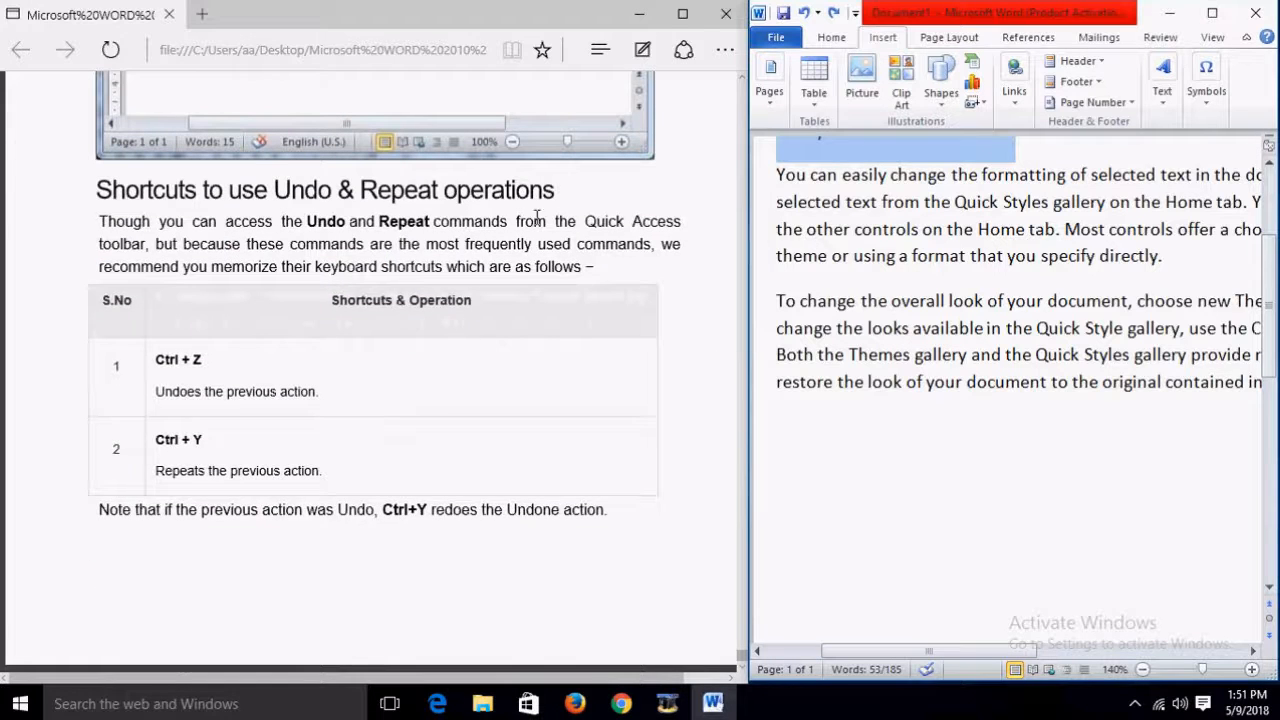
{"action": "scroll", "coordinate": [944, 283], "scroll_direction": "up", "scroll_amount": 3}
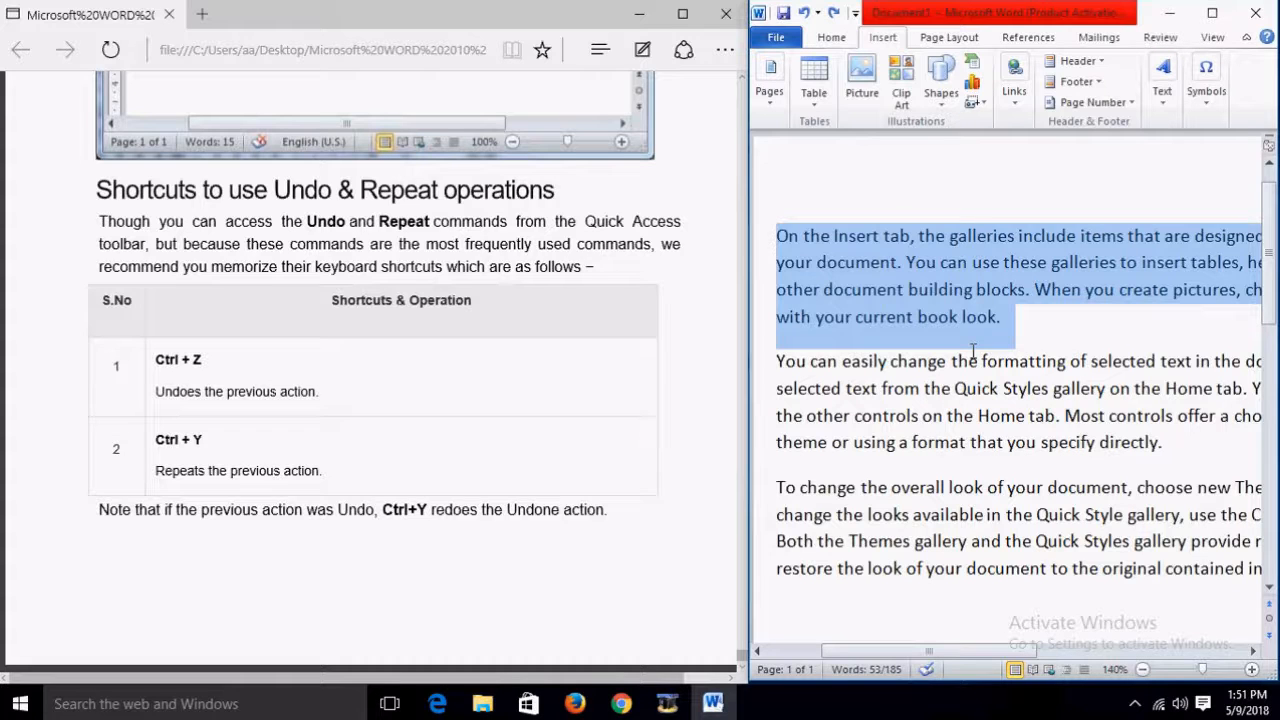
{"action": "key", "text": "Delete"}
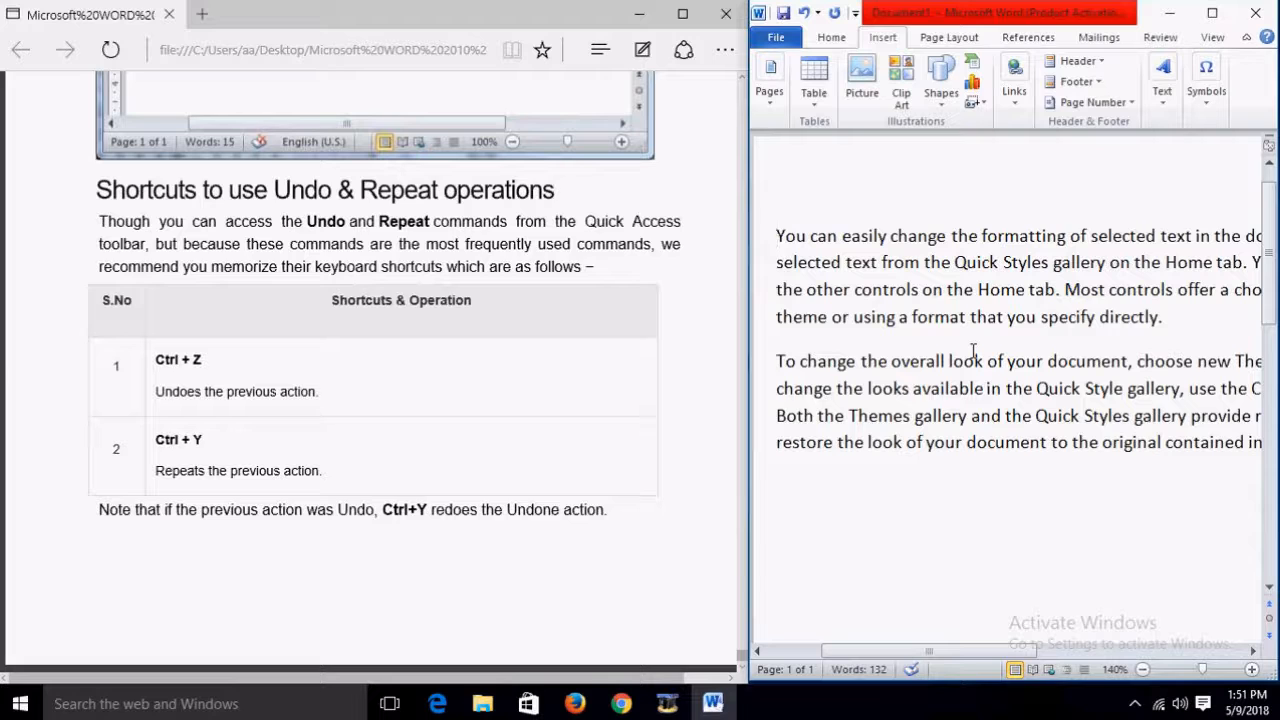
{"action": "key", "text": "ctrl+z"}
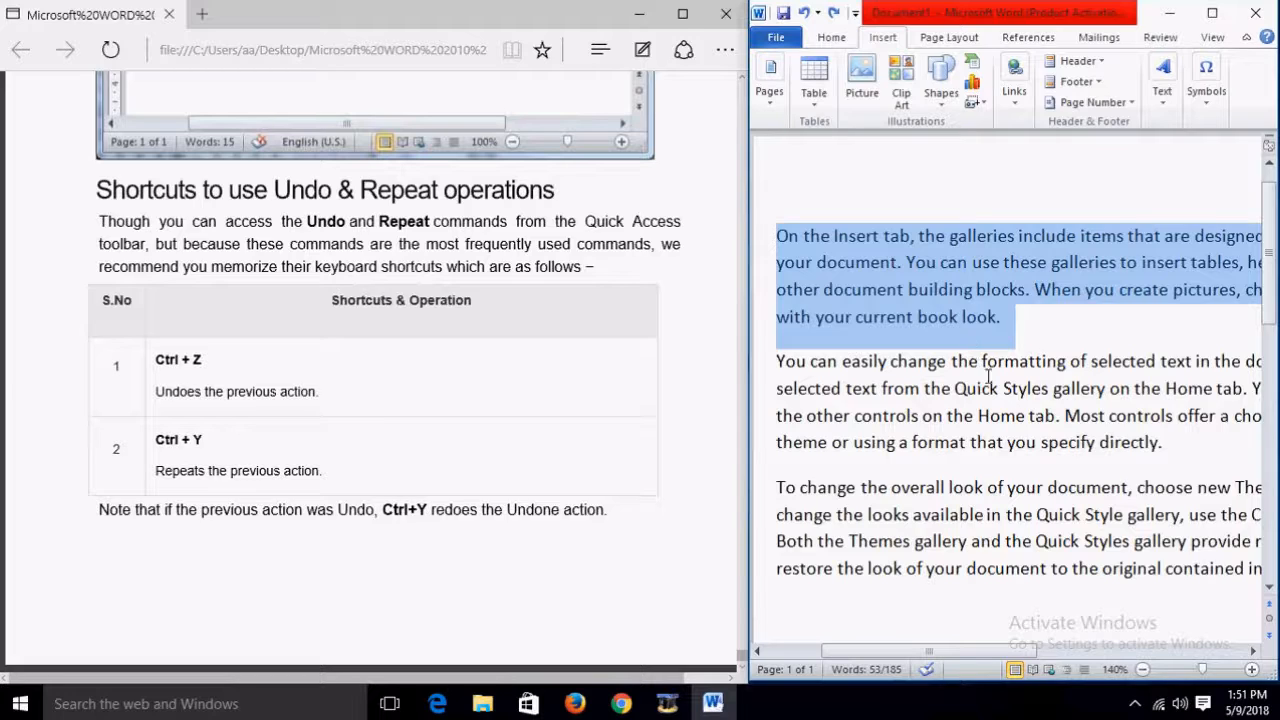
{"action": "left_click", "coordinate": [1047, 430]}
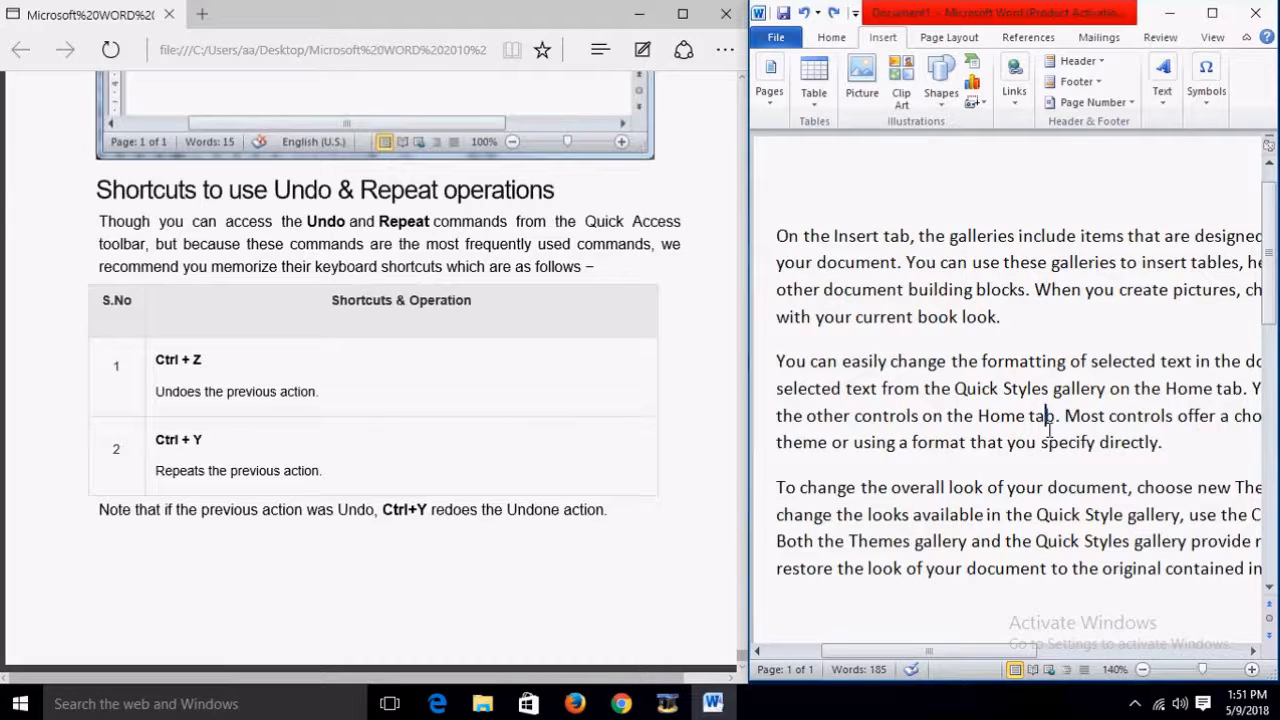
{"action": "left_click", "coordinate": [1047, 328]}
{"action": "key", "text": "ctrl+z"}
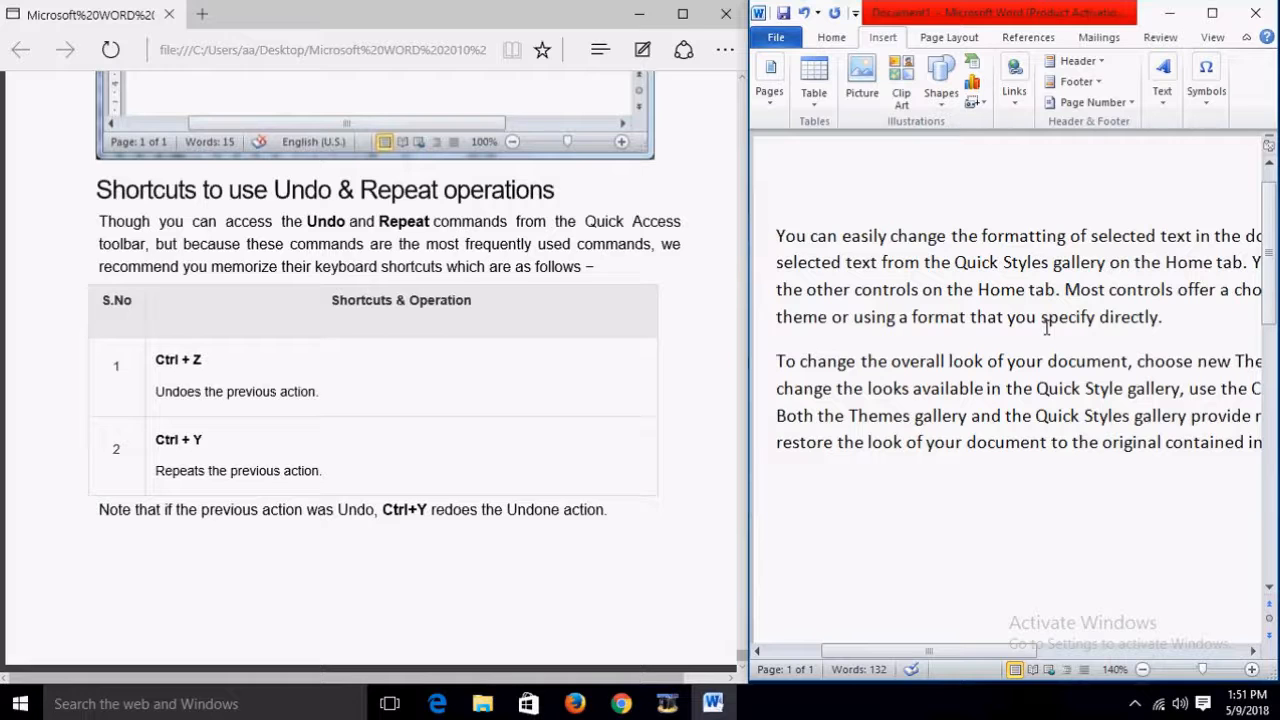
{"action": "key", "text": "ctrl+y"}
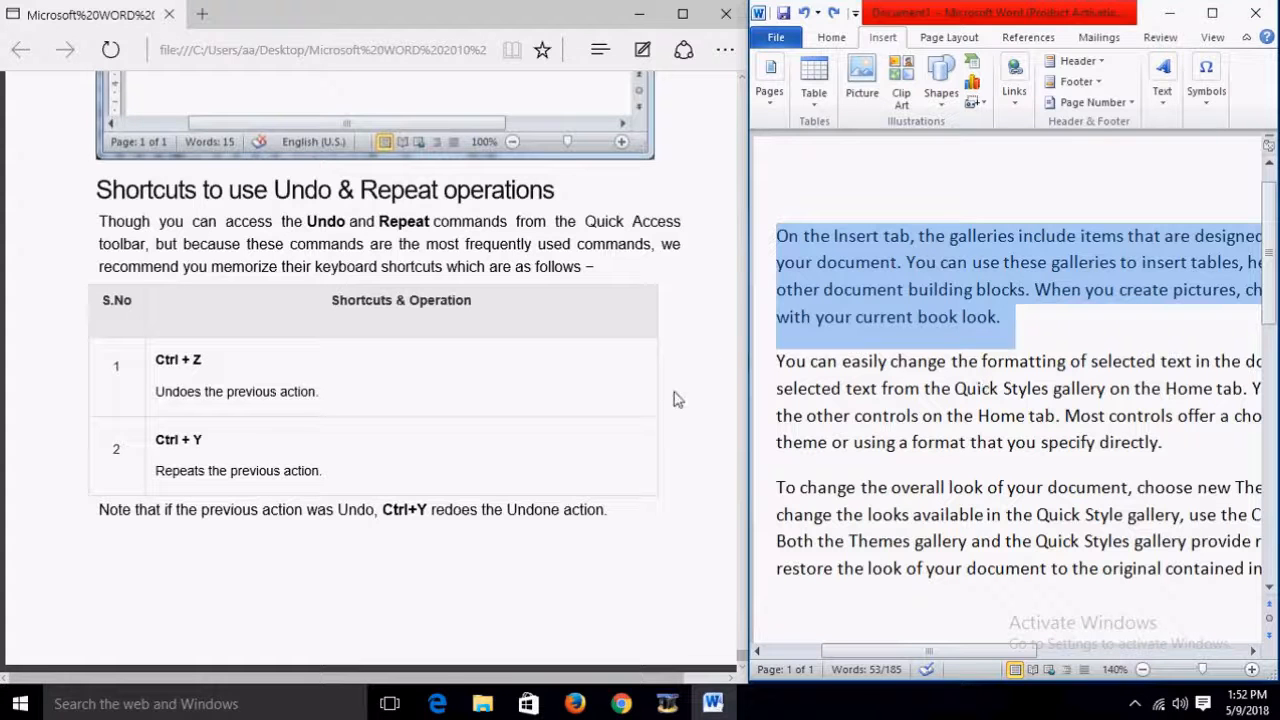
{"action": "scroll", "coordinate": [675, 400], "scroll_direction": "up", "scroll_amount": 5}
{"action": "scroll", "coordinate": [675, 400], "scroll_direction": "up", "scroll_amount": 5}
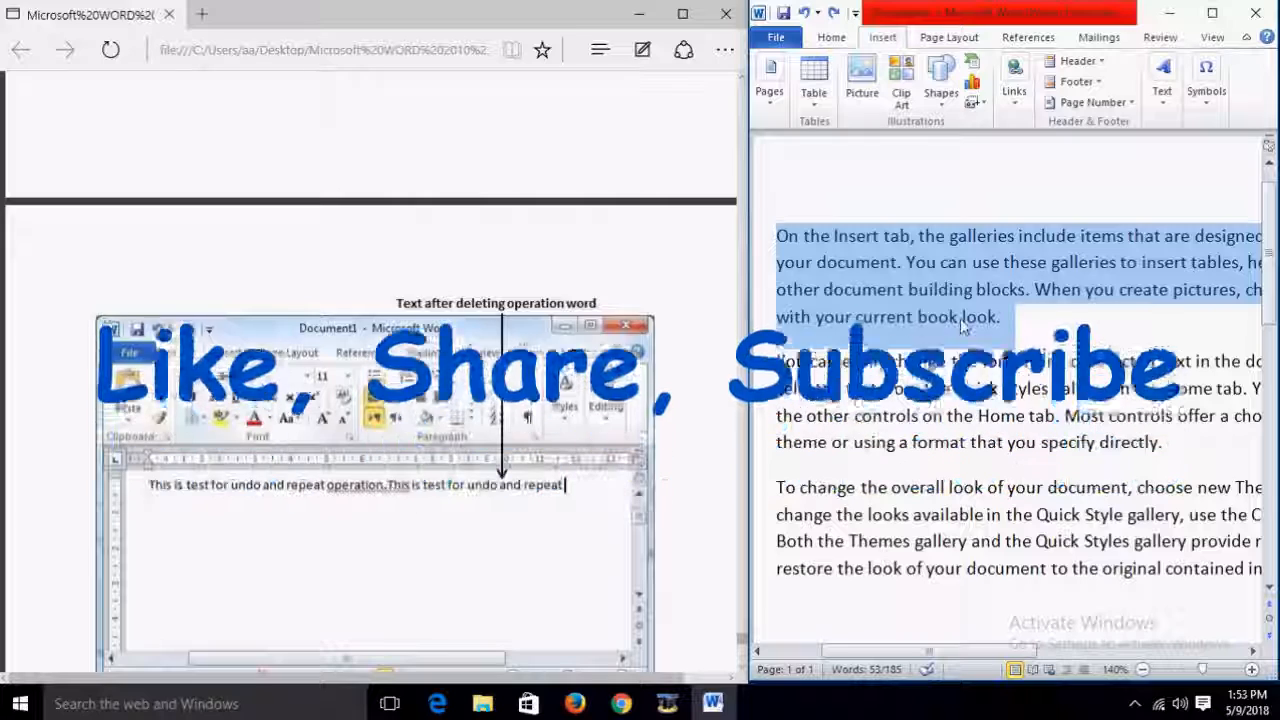
{"action": "left_click_drag", "start_coordinate": [741, 637], "coordinate": [743, 92]}
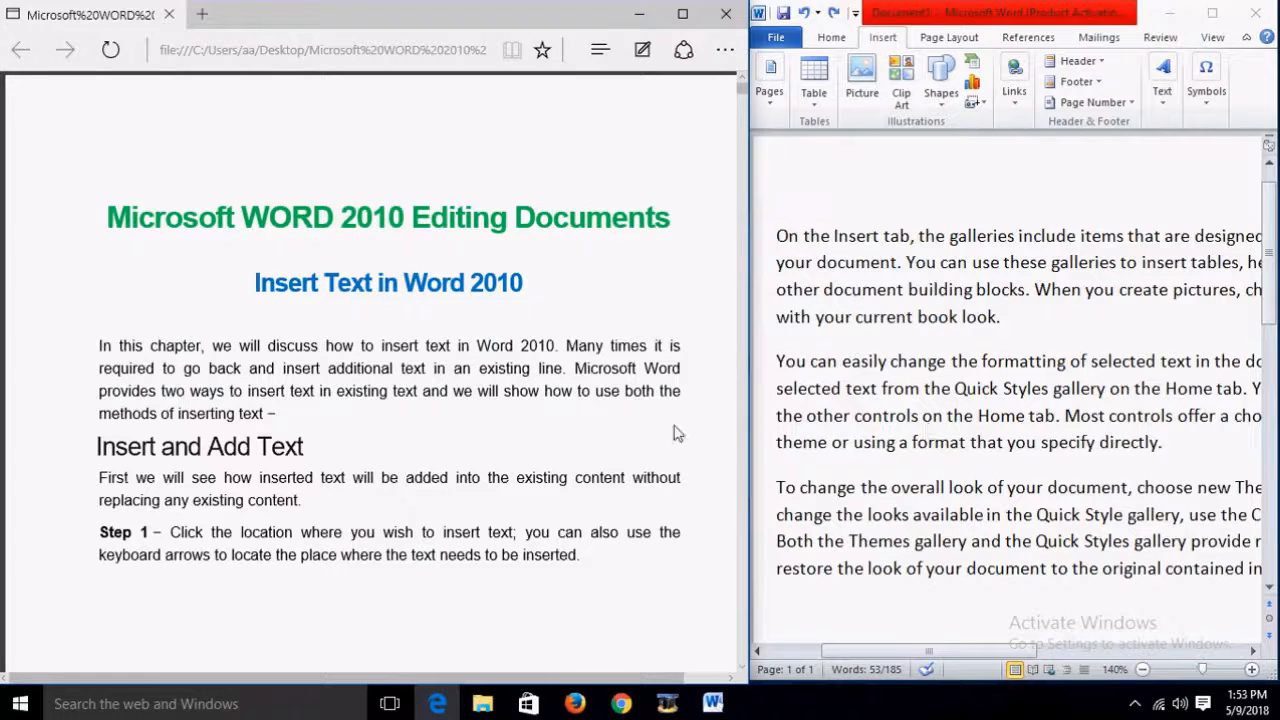
{"action": "scroll", "coordinate": [675, 433], "scroll_direction": "down", "scroll_amount": 1}
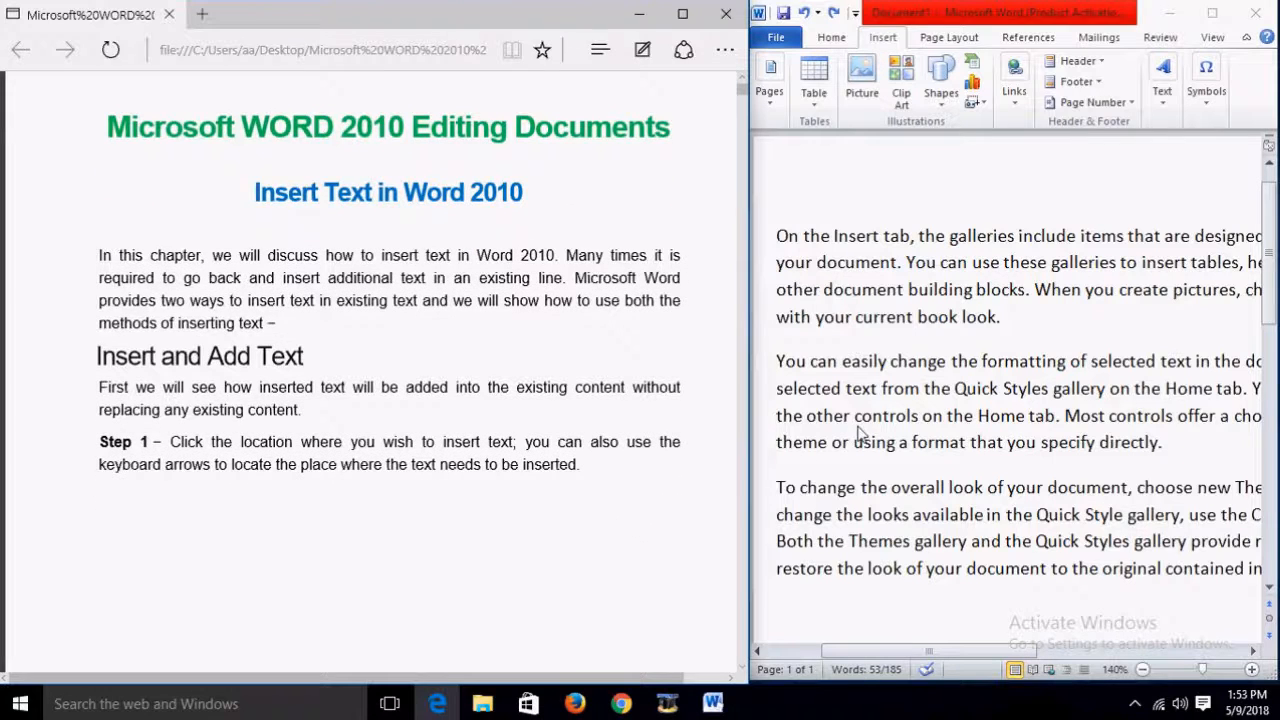